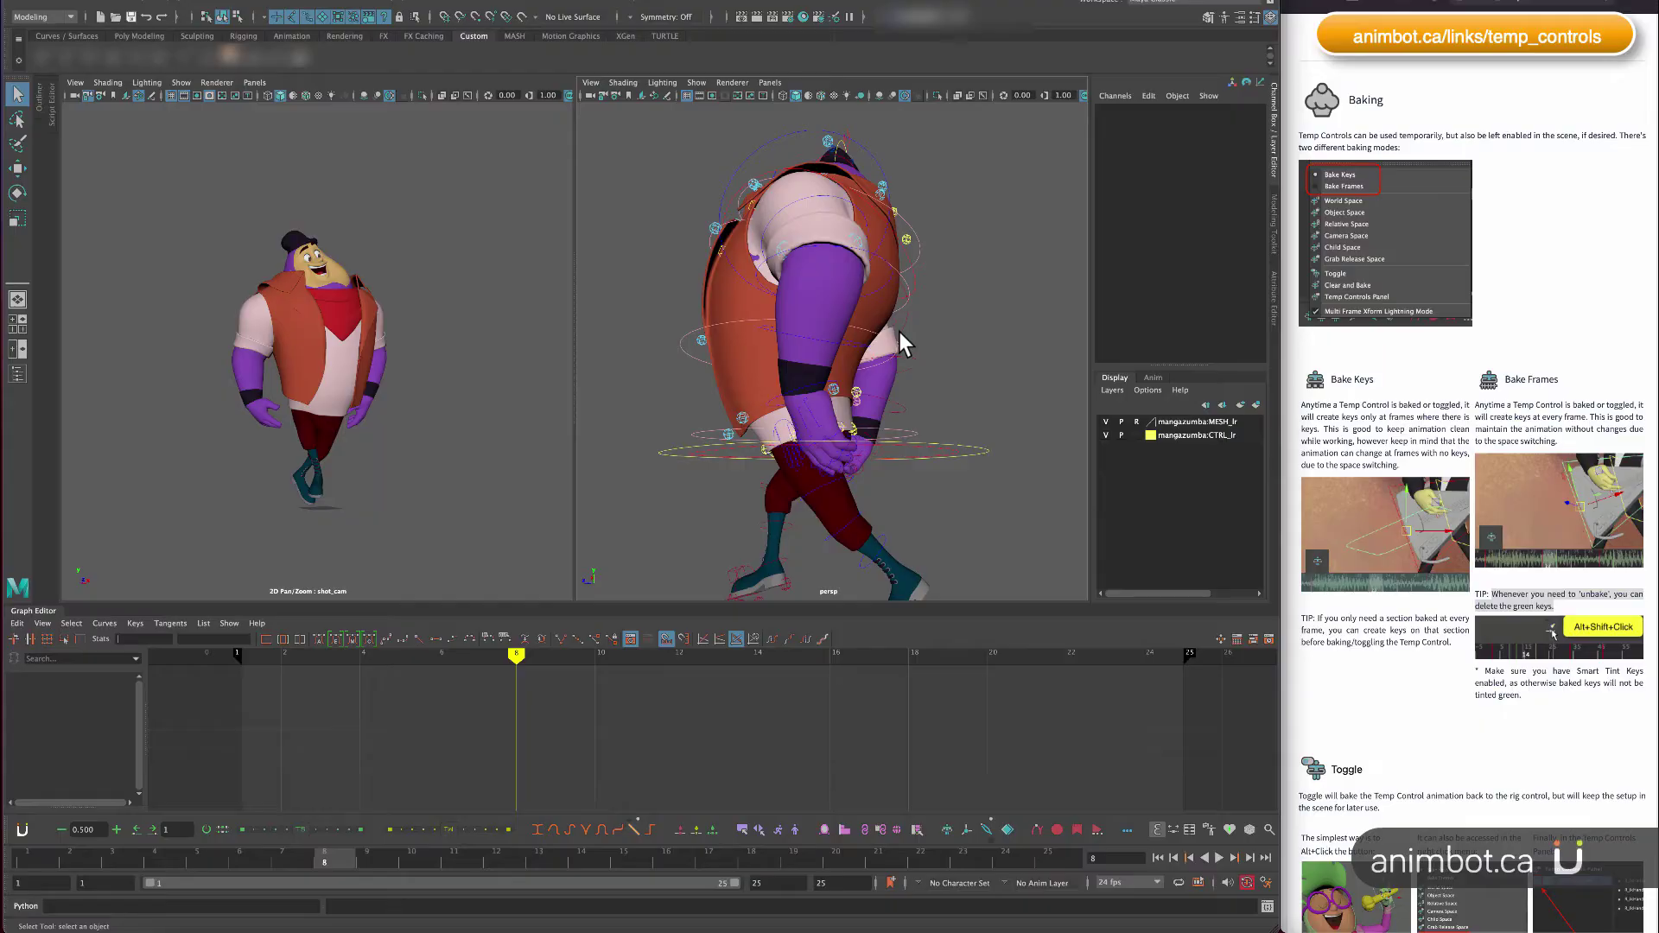
Select spine_COG_ctrl with the Move tool and highlight the Baking section of the reference page.
alt+drag(804, 445, 902, 437)
key(w)
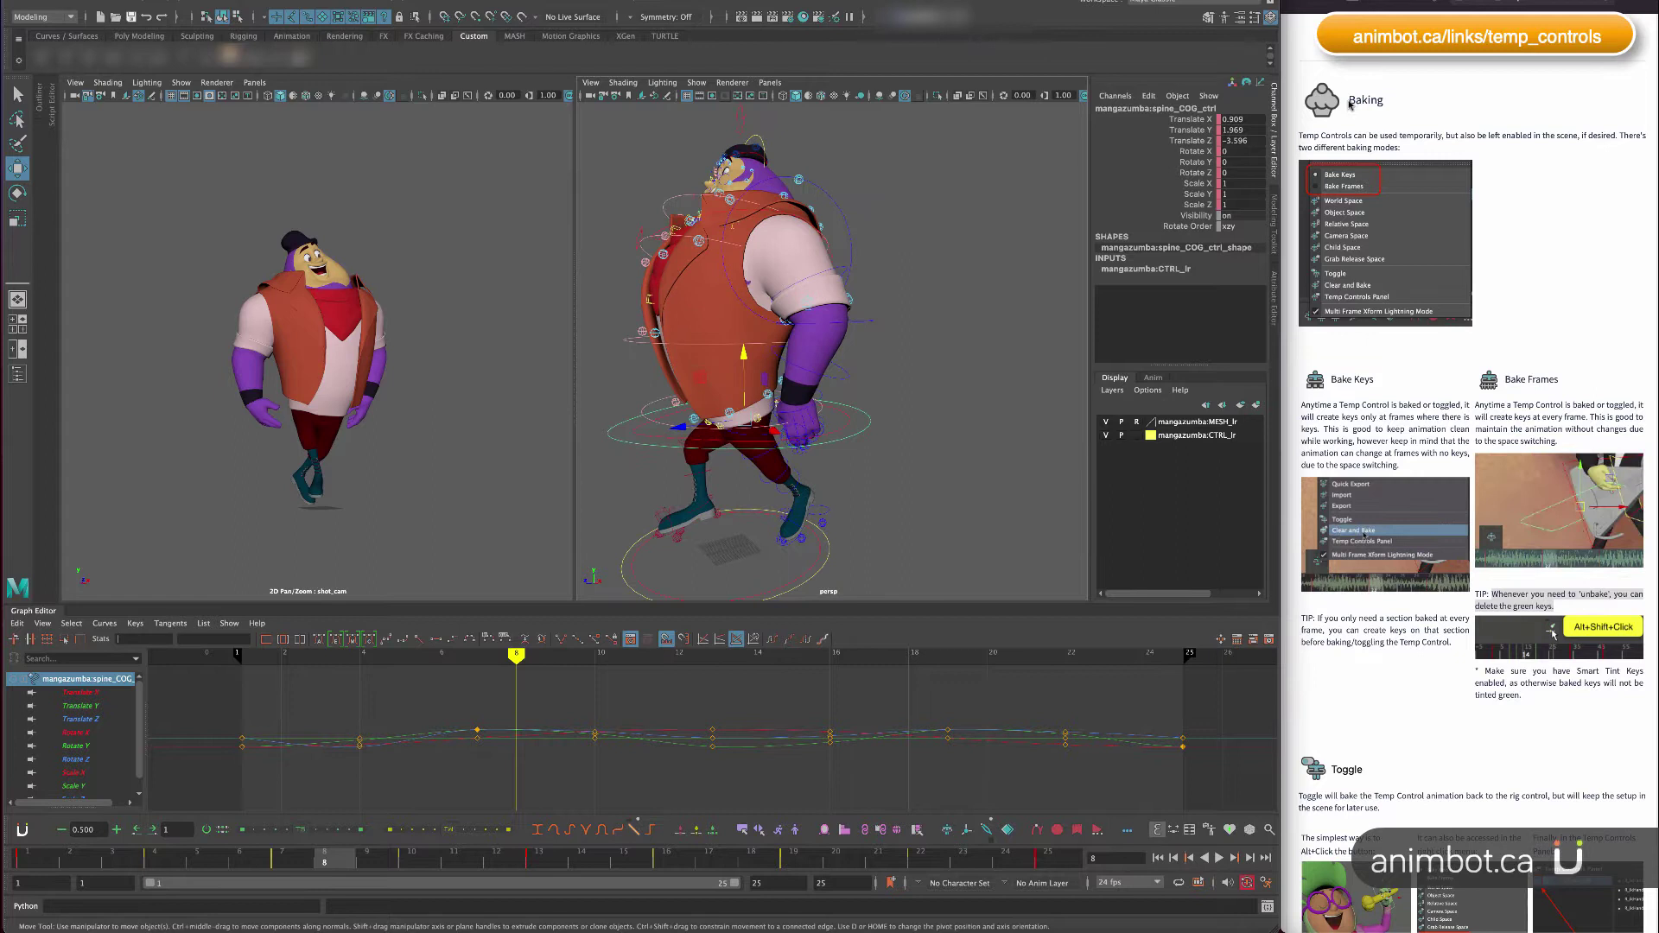
double_click(1374, 102)
drag(1379, 112, 1416, 151)
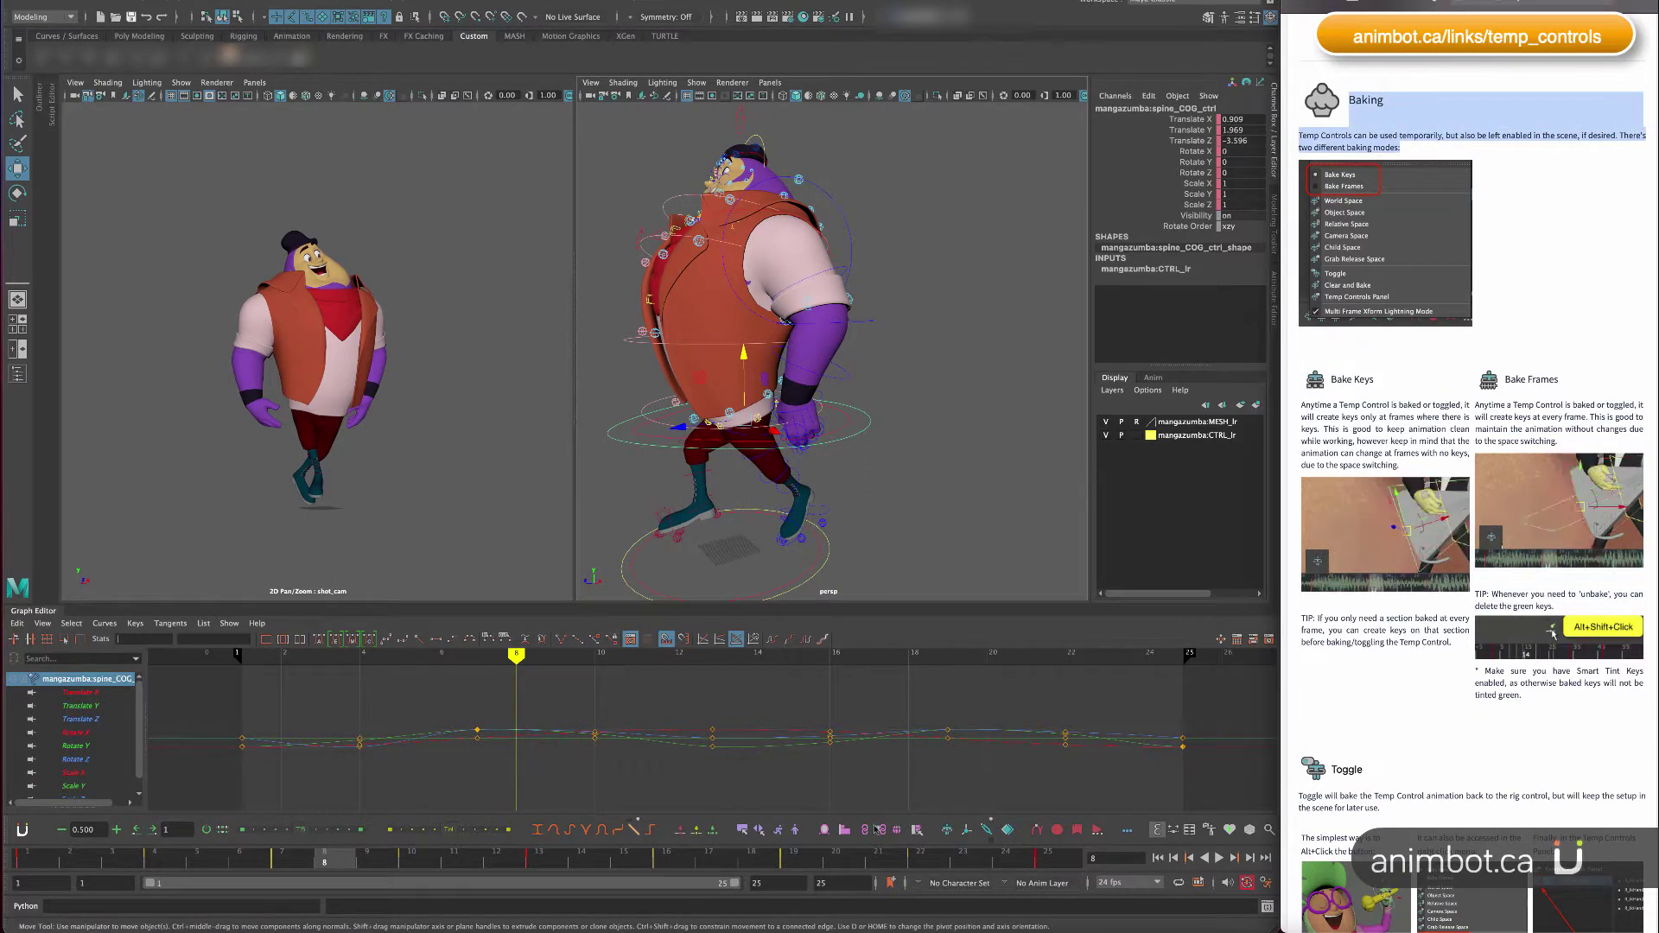
Set the animBot Temp Controls option to Bake Keys.
right_click(987, 830)
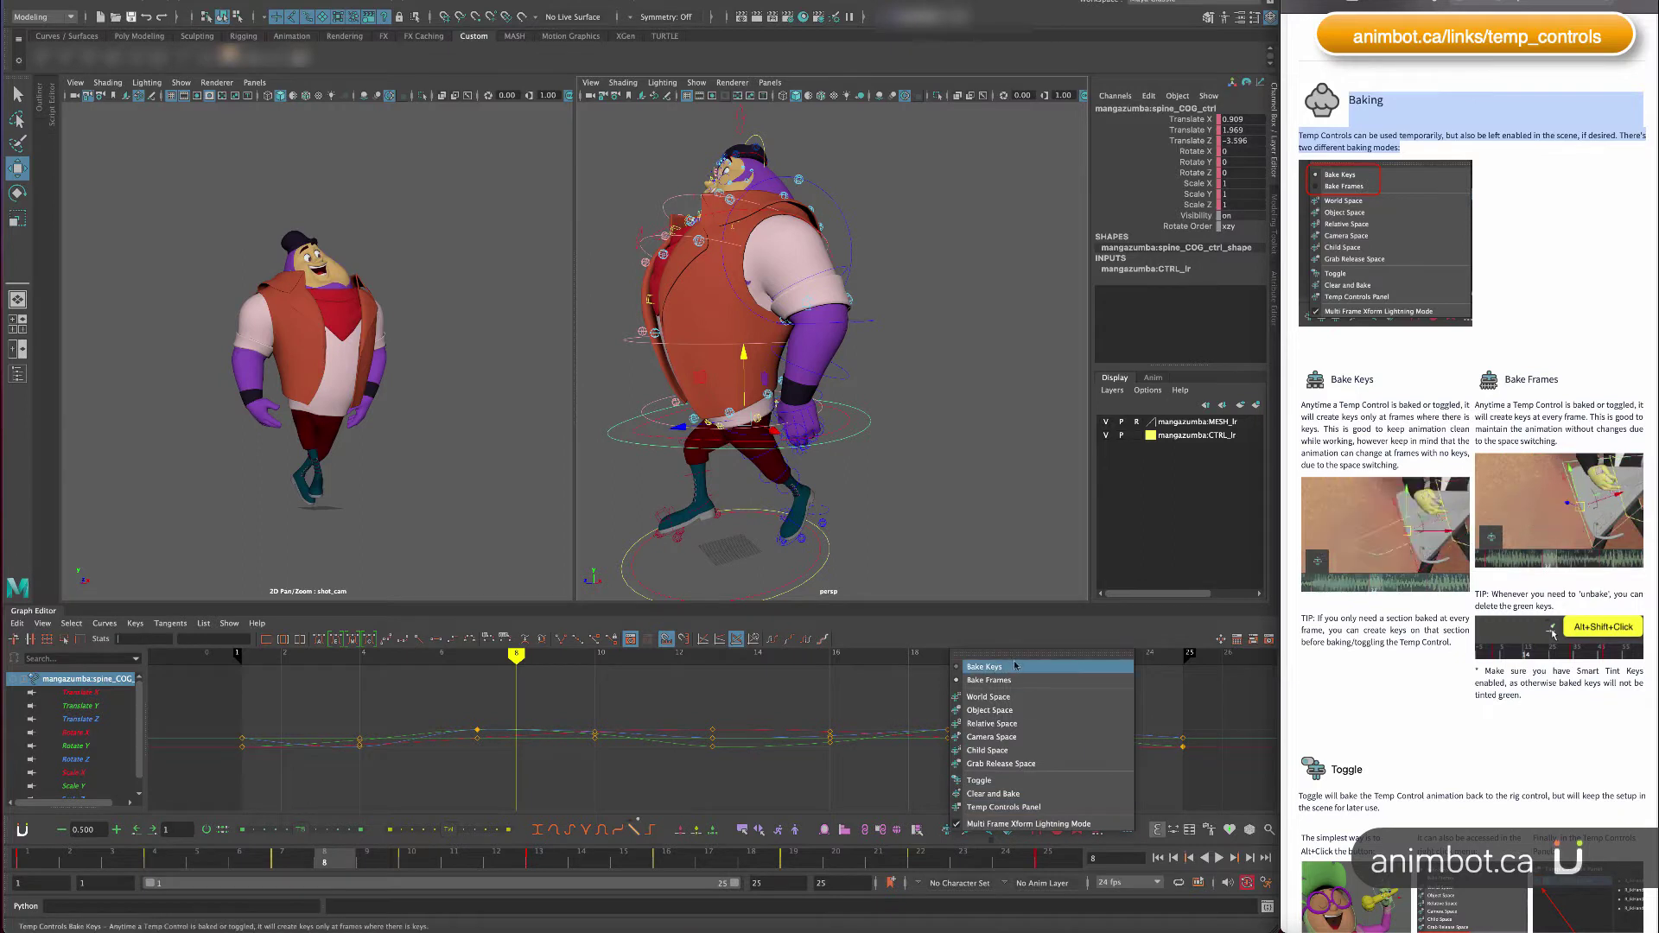
click(1009, 667)
right_click(959, 829)
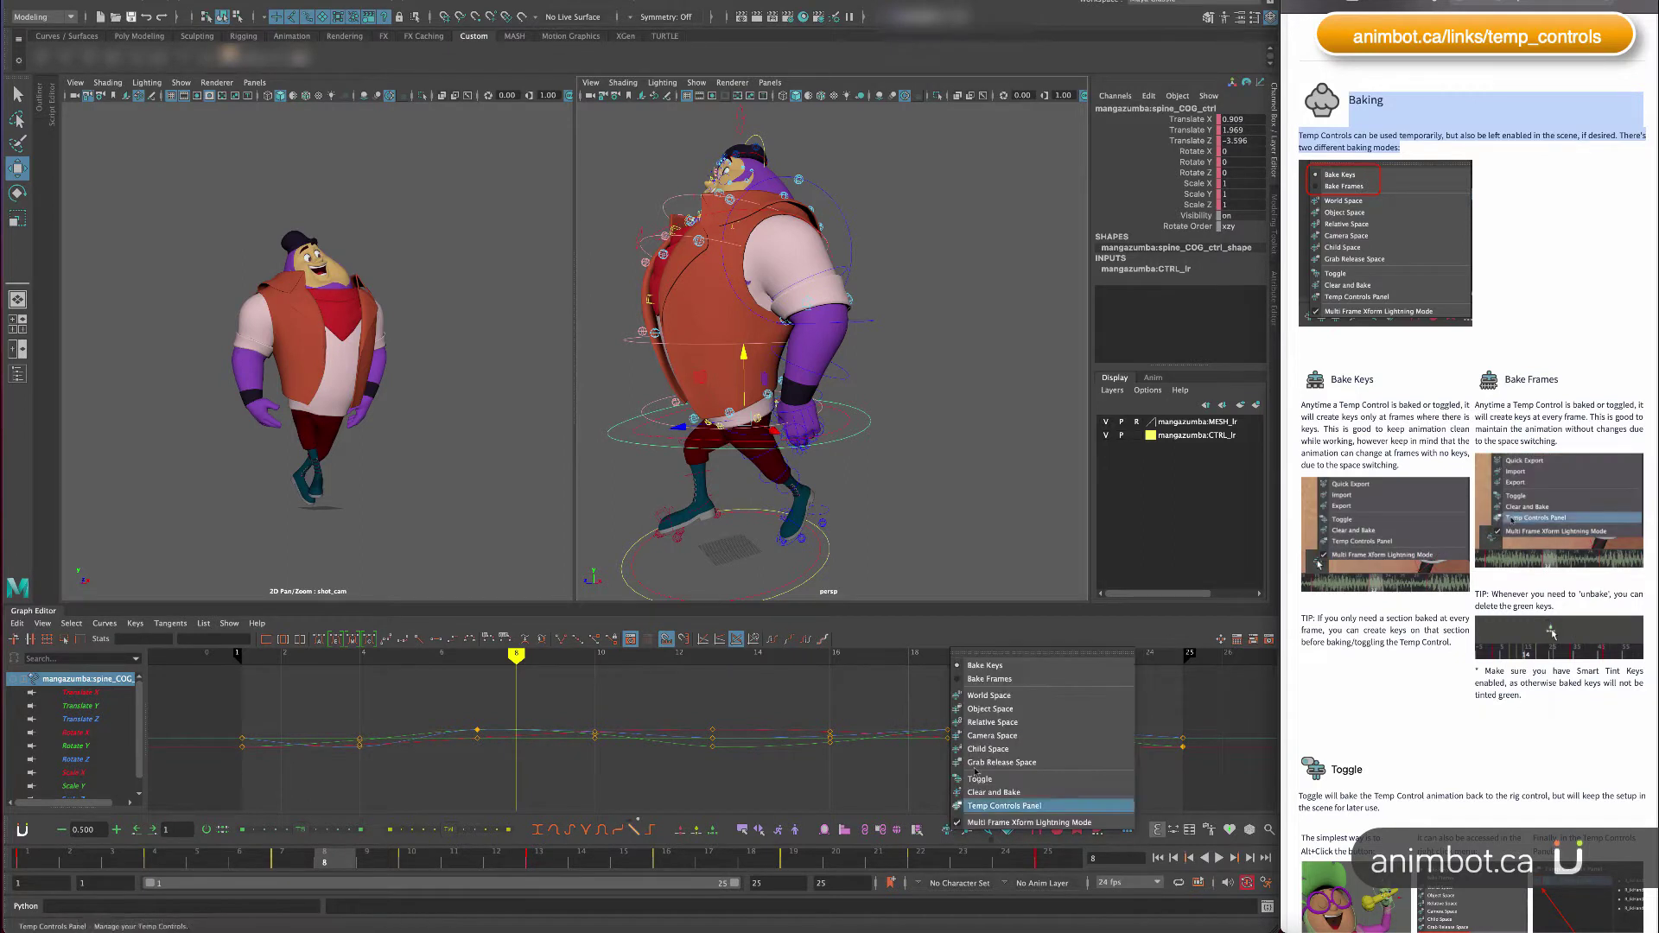
click(1053, 659)
right_click(949, 831)
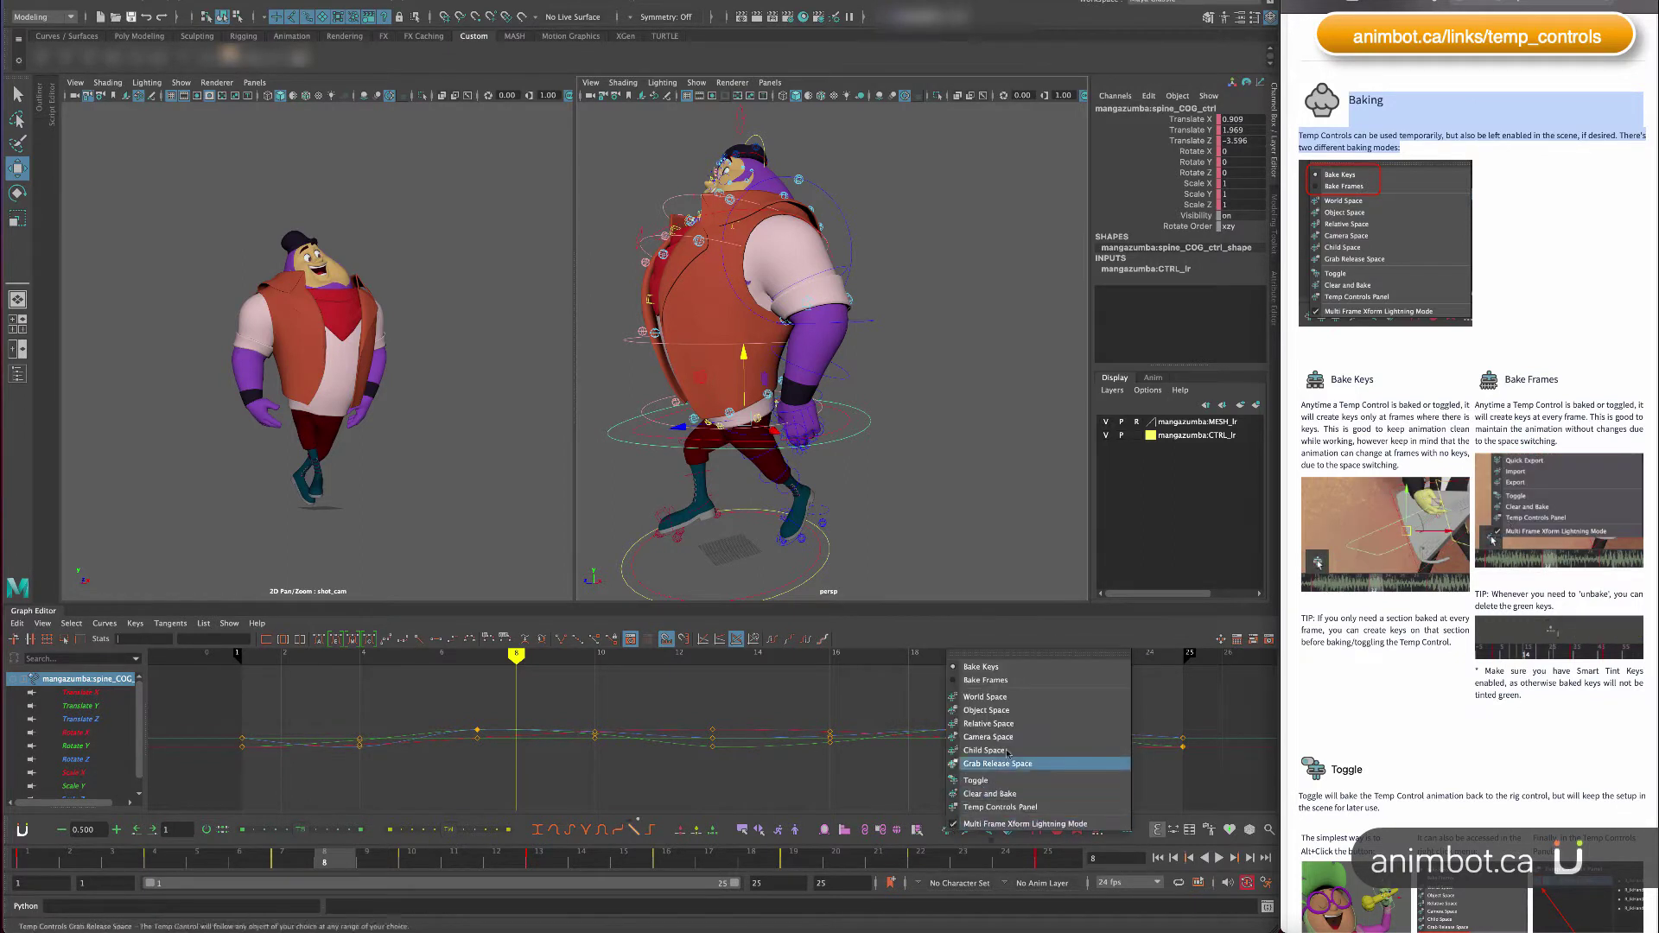
click(1041, 658)
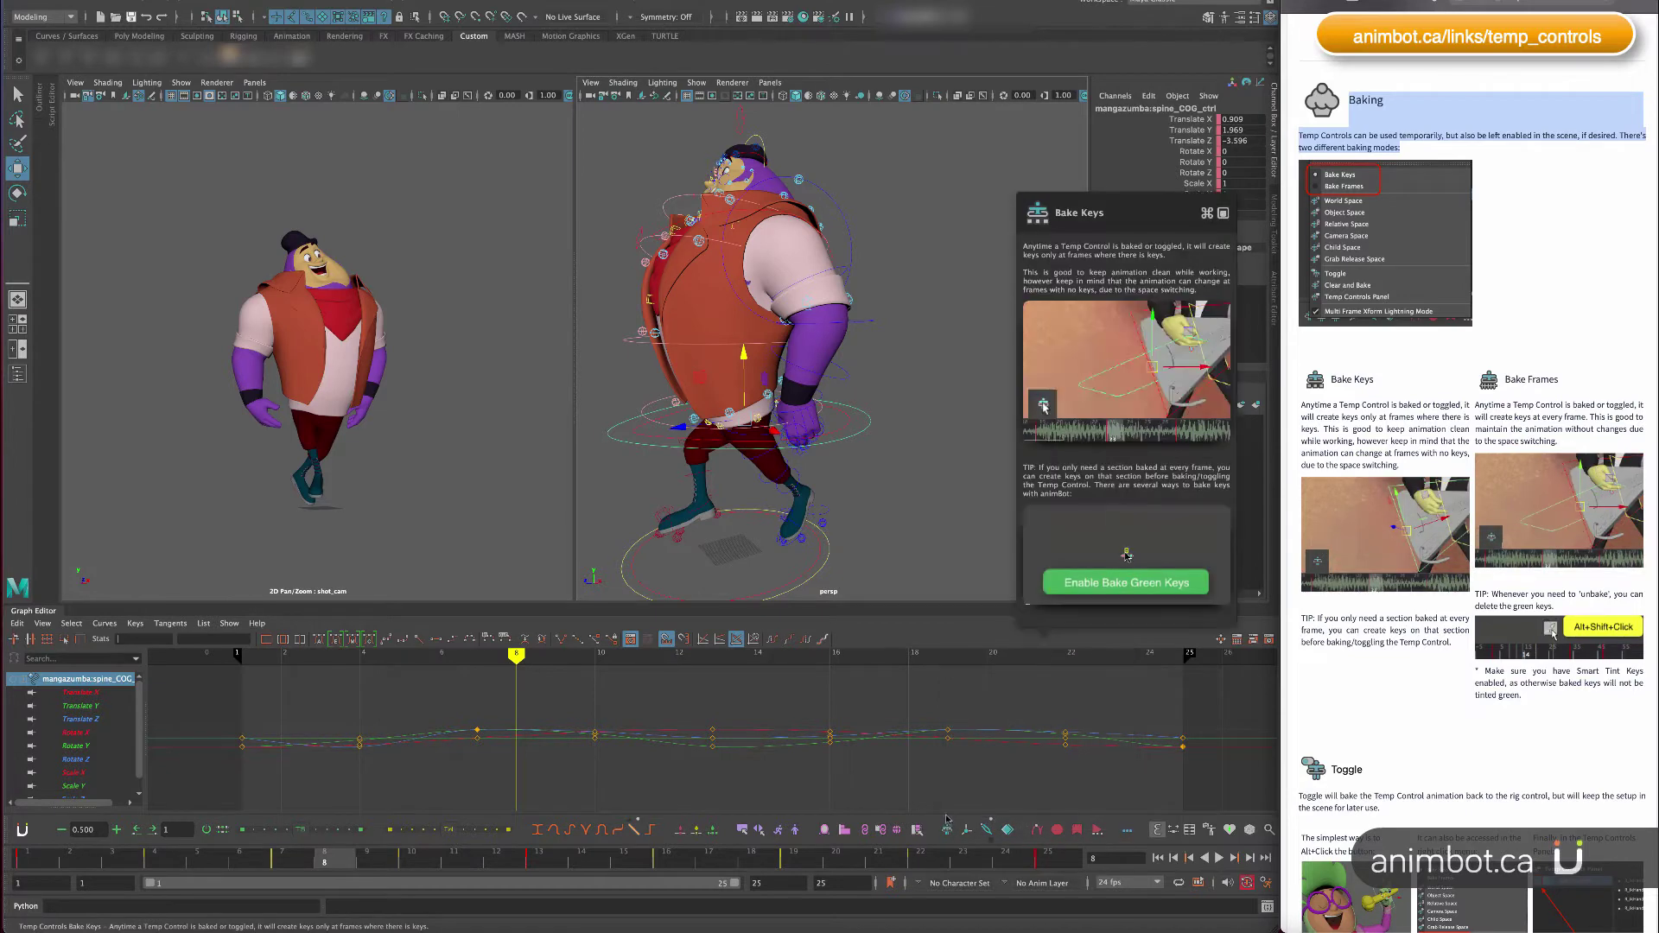
right_click(950, 830)
click(1054, 668)
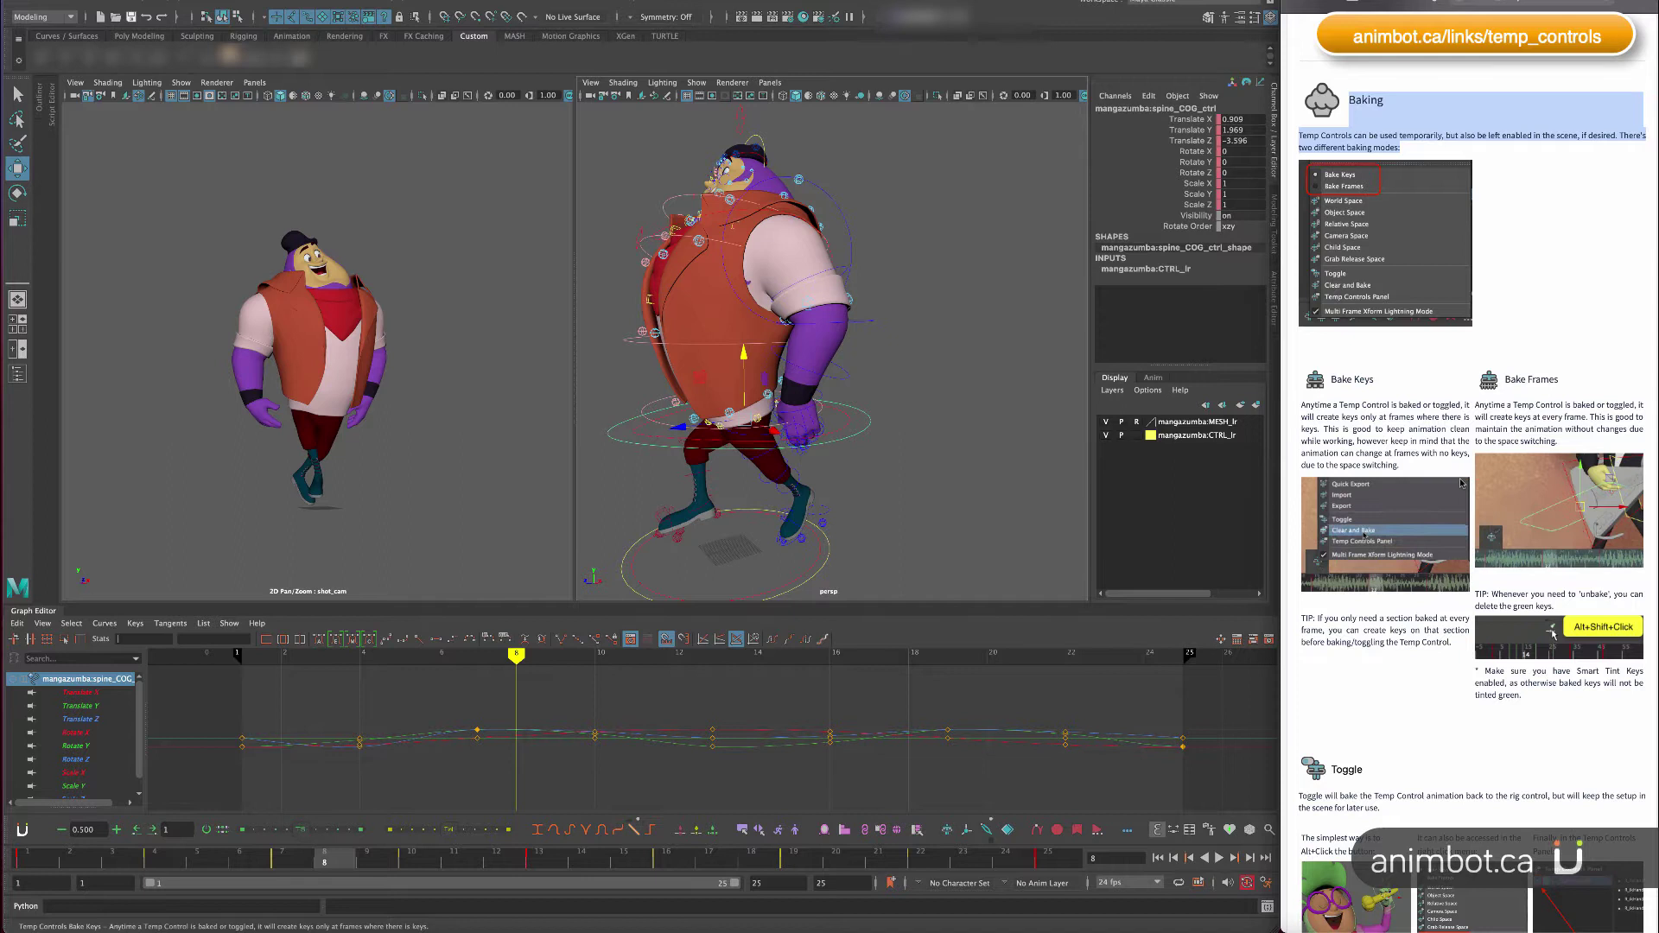
right_click(951, 829)
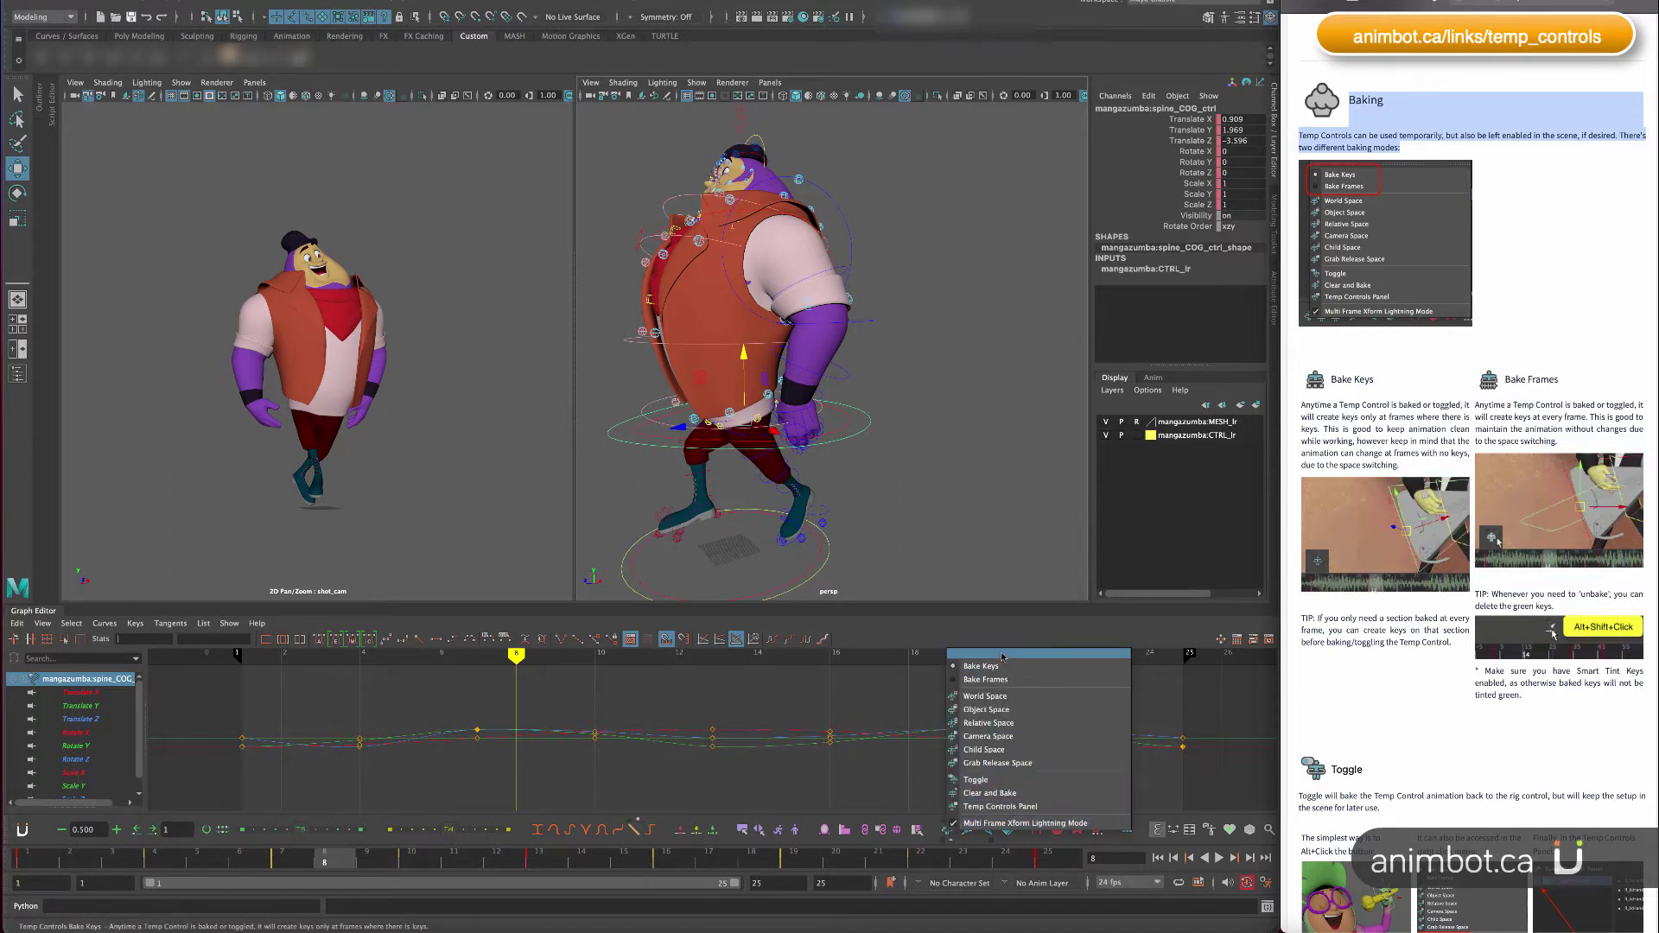
key(Escape)
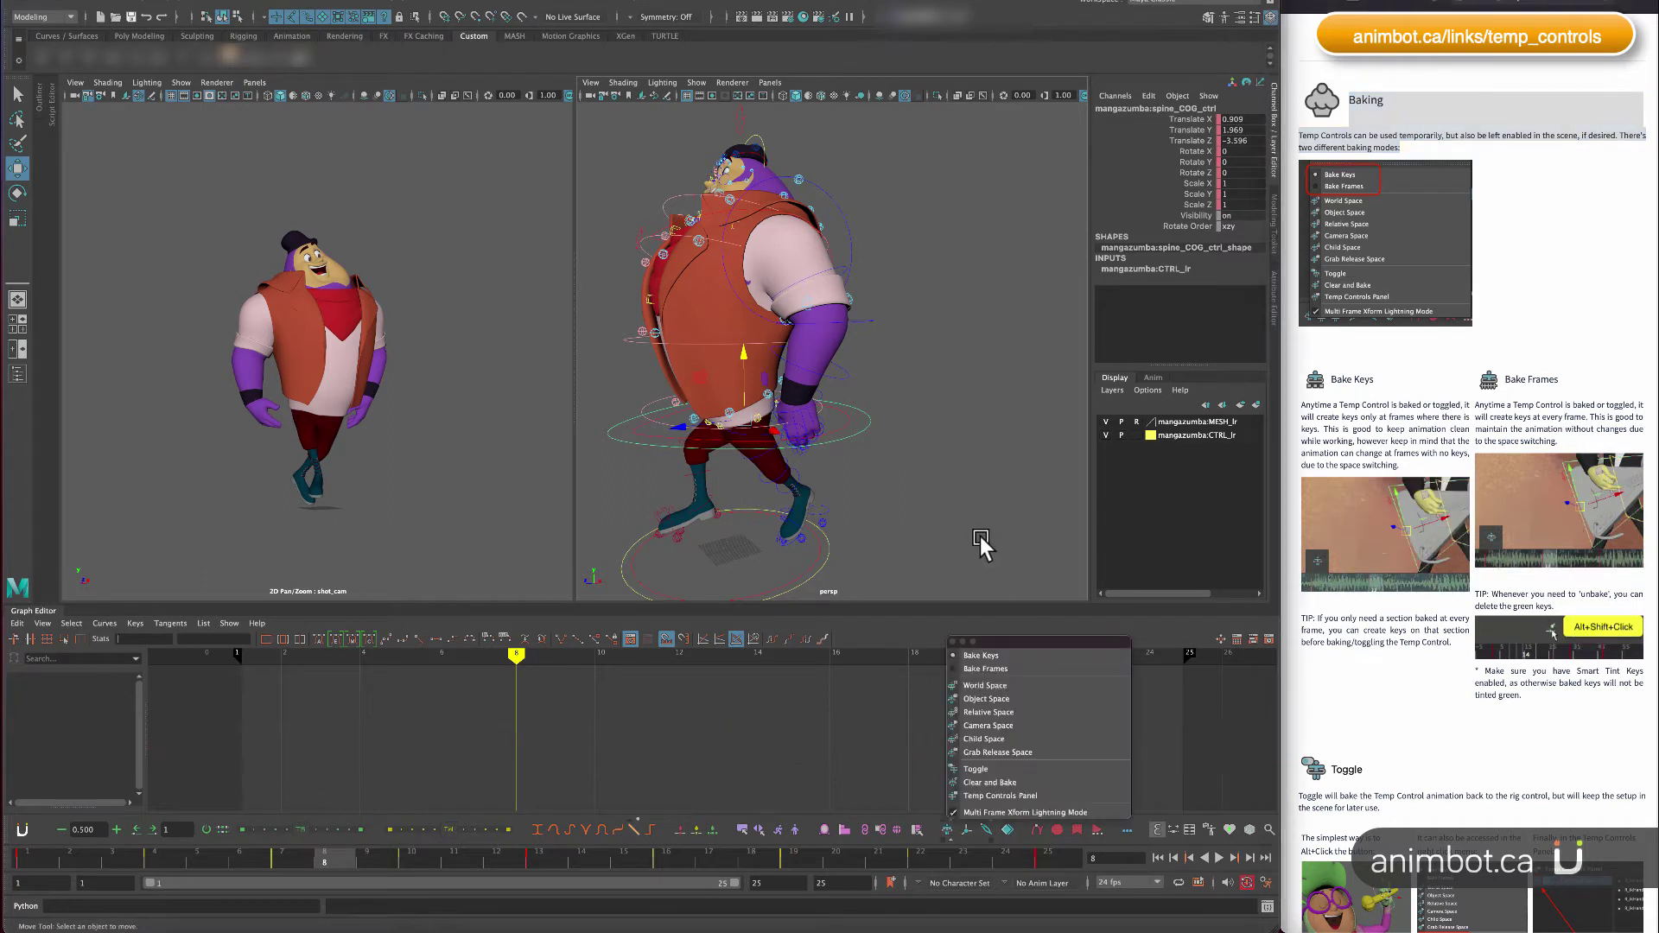
Tear off the Temp Controls menu as a floating panel, move it up, and reselect spine_COG_ctrl.
click(979, 545)
drag(990, 644, 1011, 343)
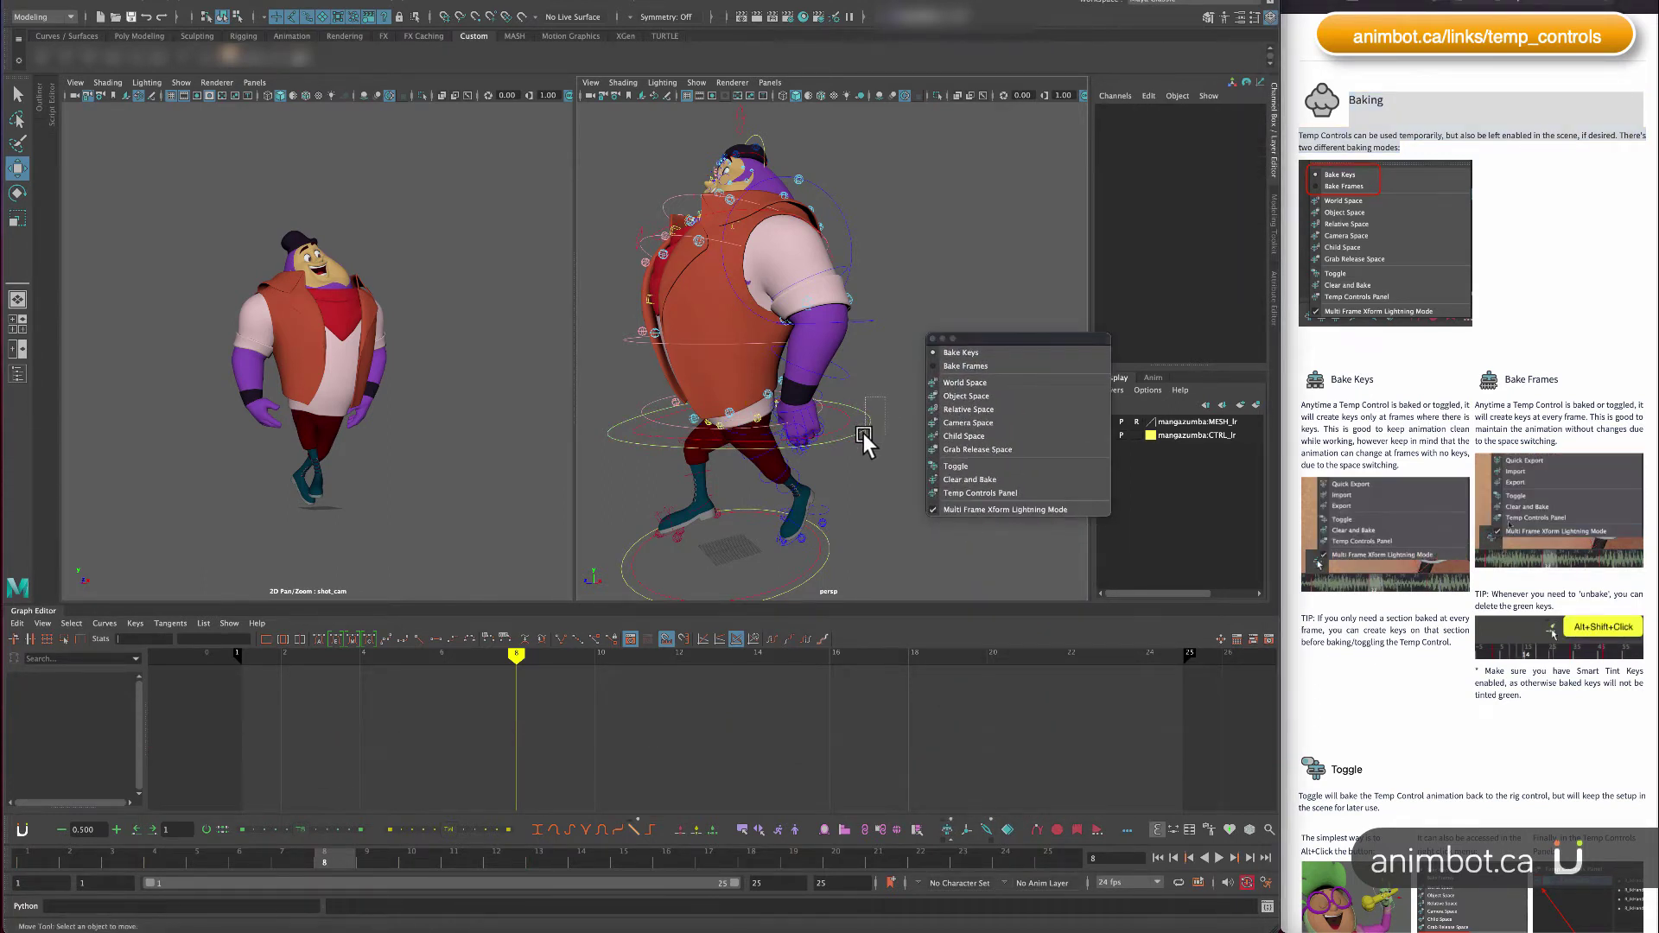
click(861, 427)
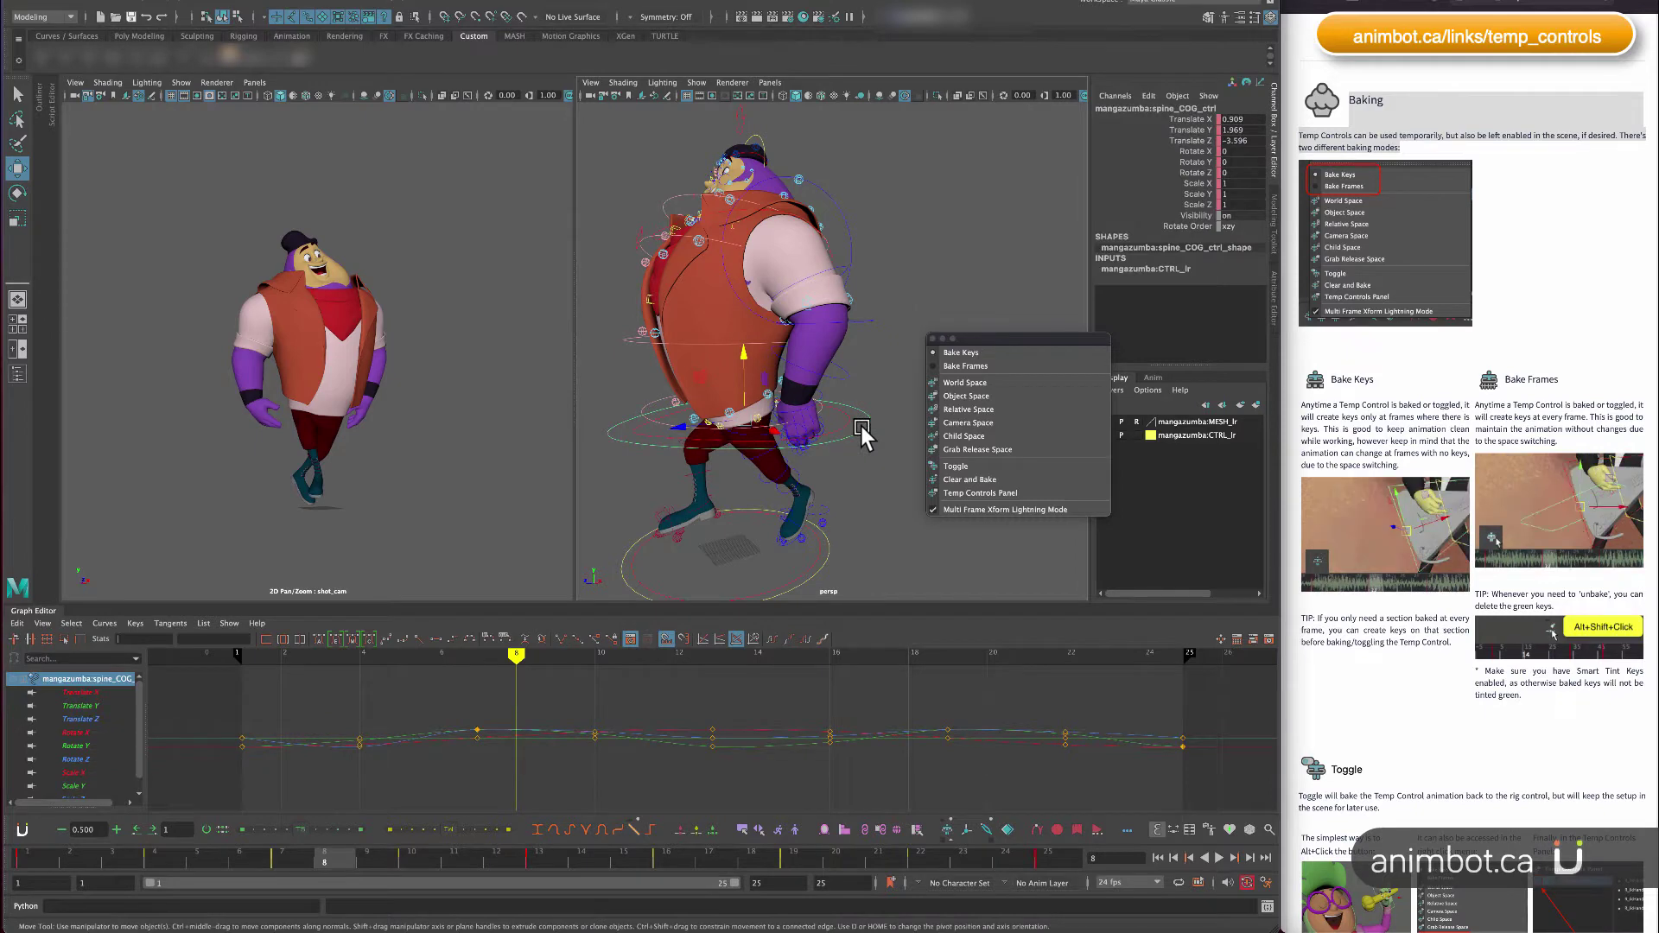
At frame 10, create a Simple world-space temp control for the spine COG.
mouse_move(988, 366)
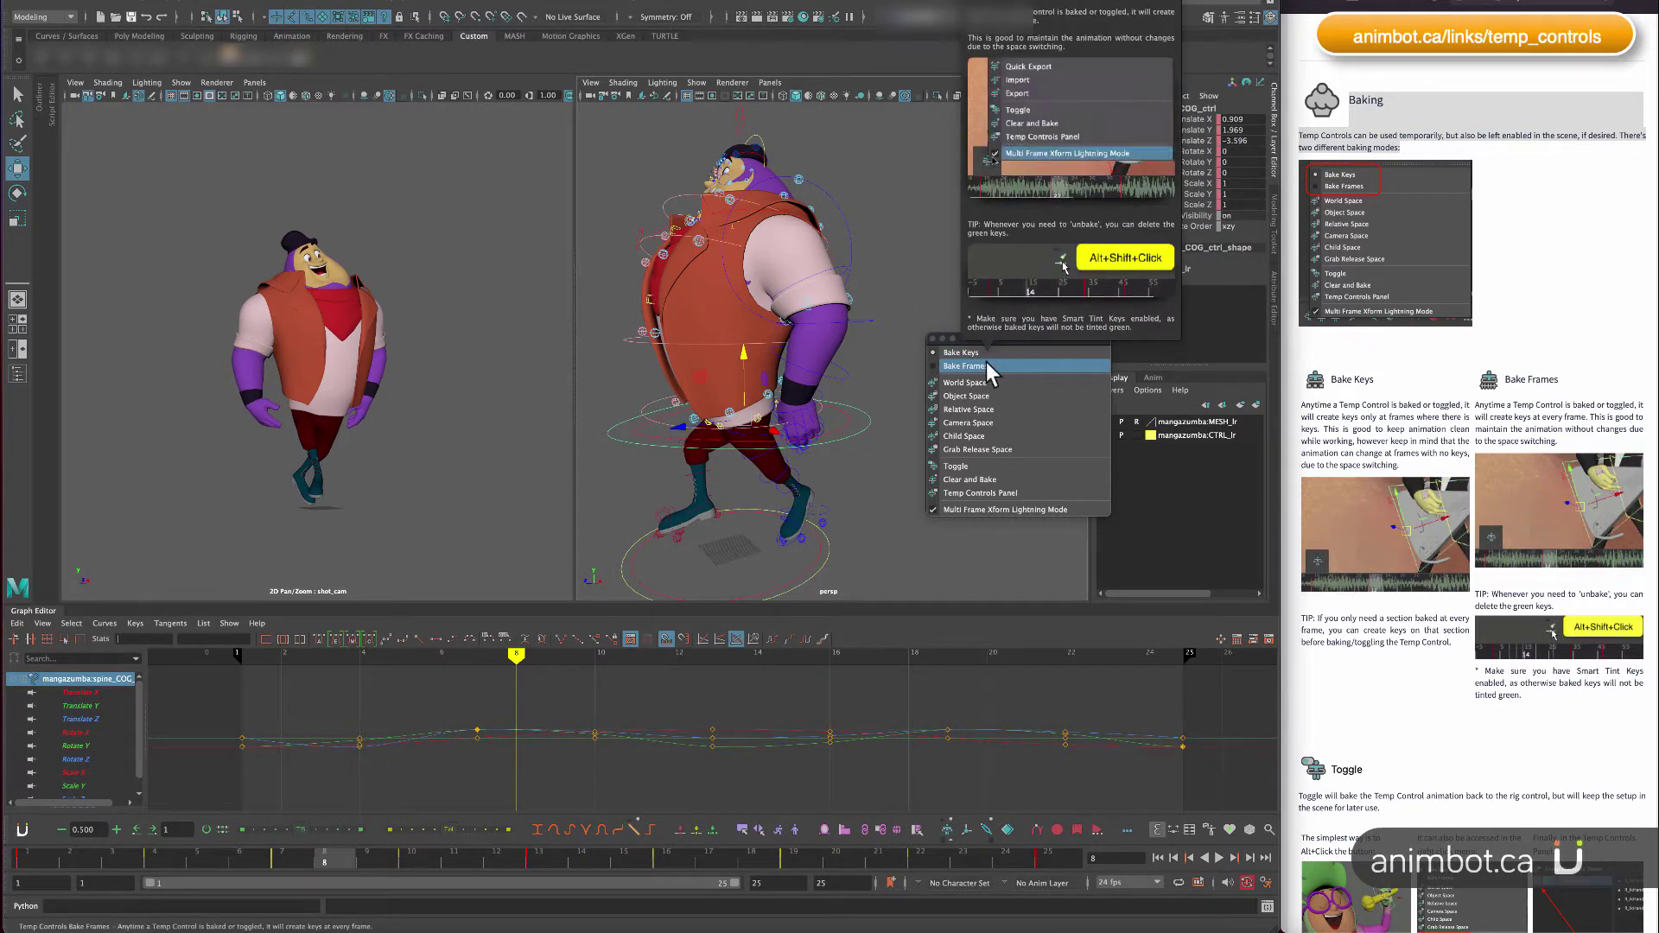
click(412, 853)
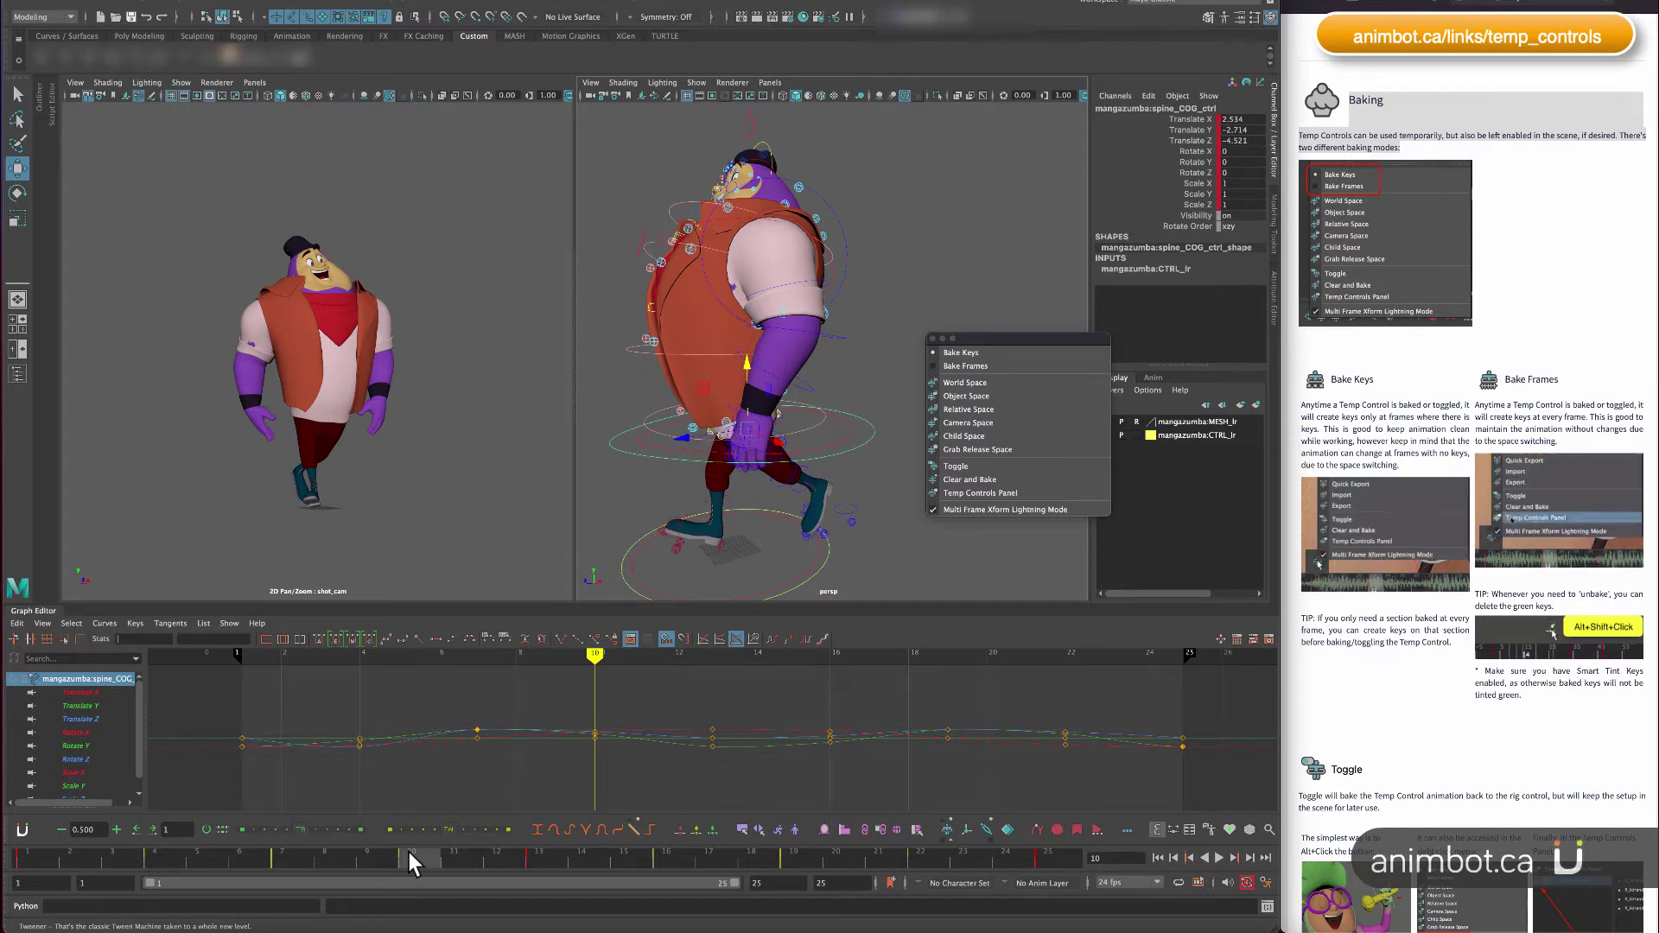
click(946, 828)
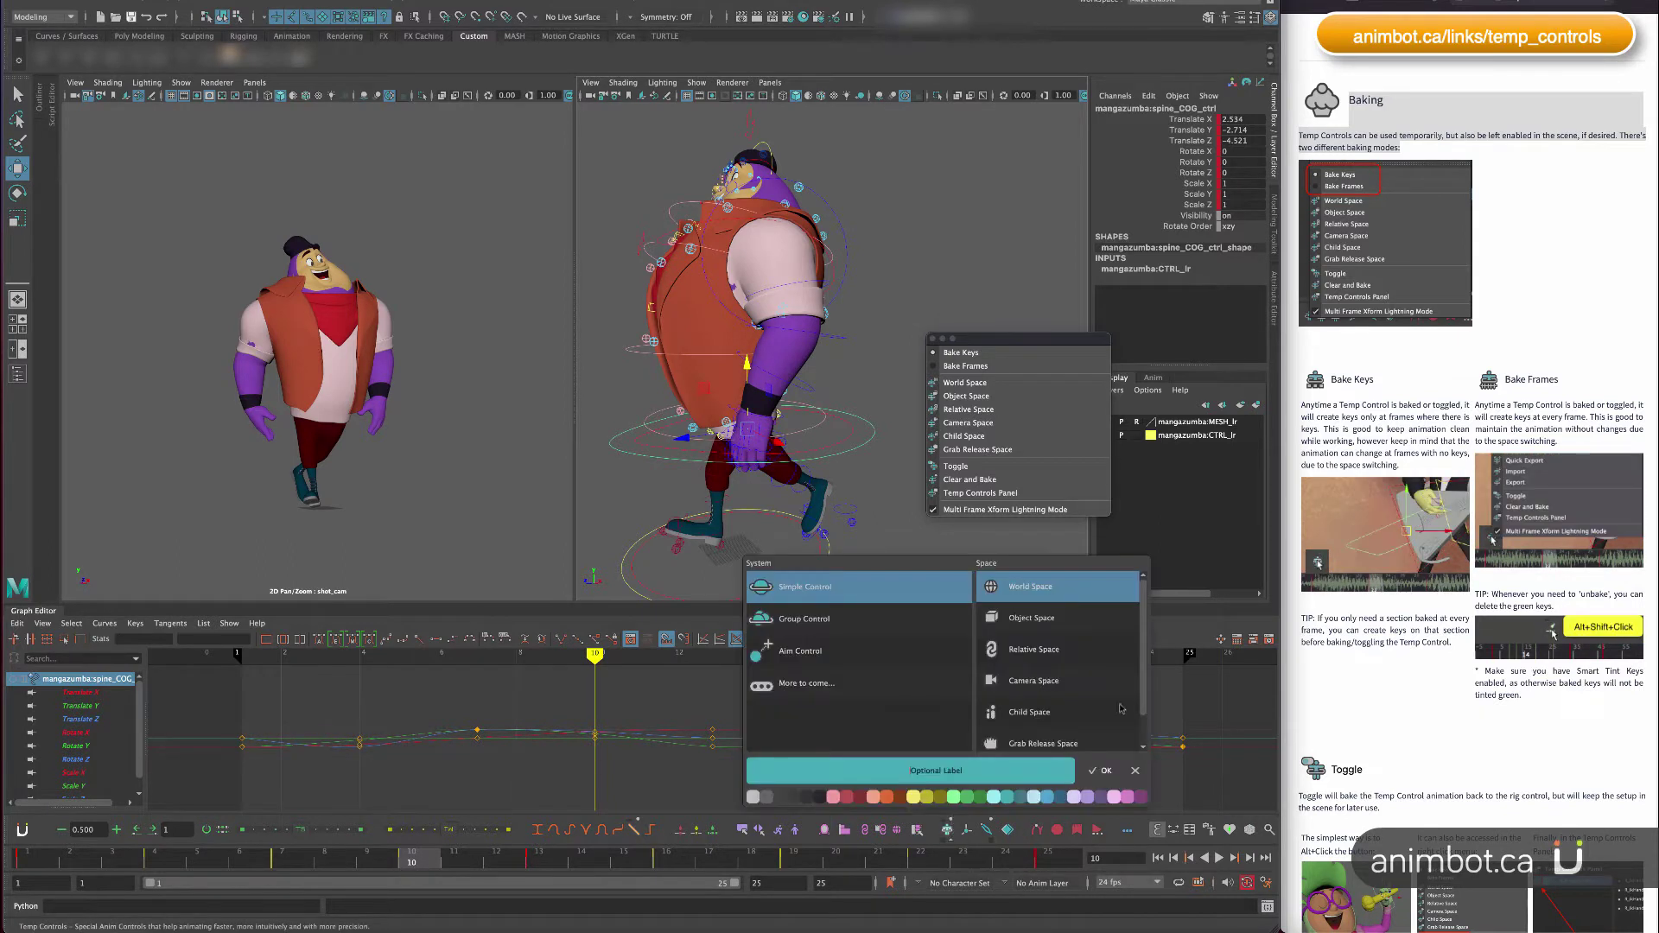
click(1099, 769)
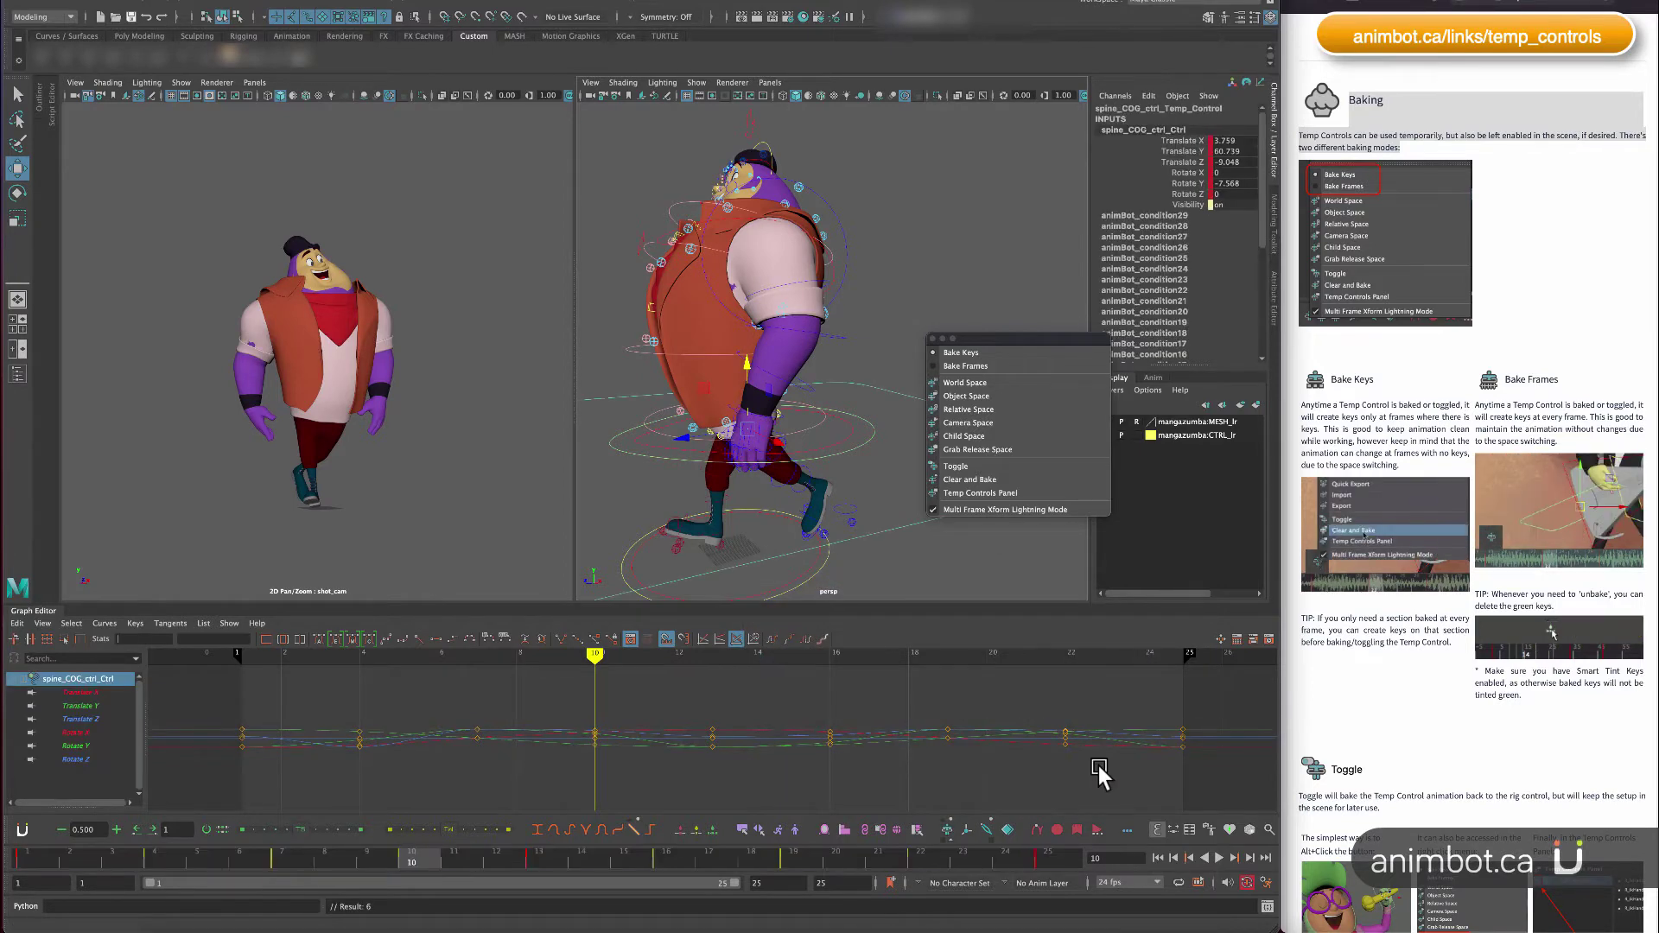
Step through frames 16 to 22 comparing the original COG control with the temp control.
drag(541, 858, 666, 858)
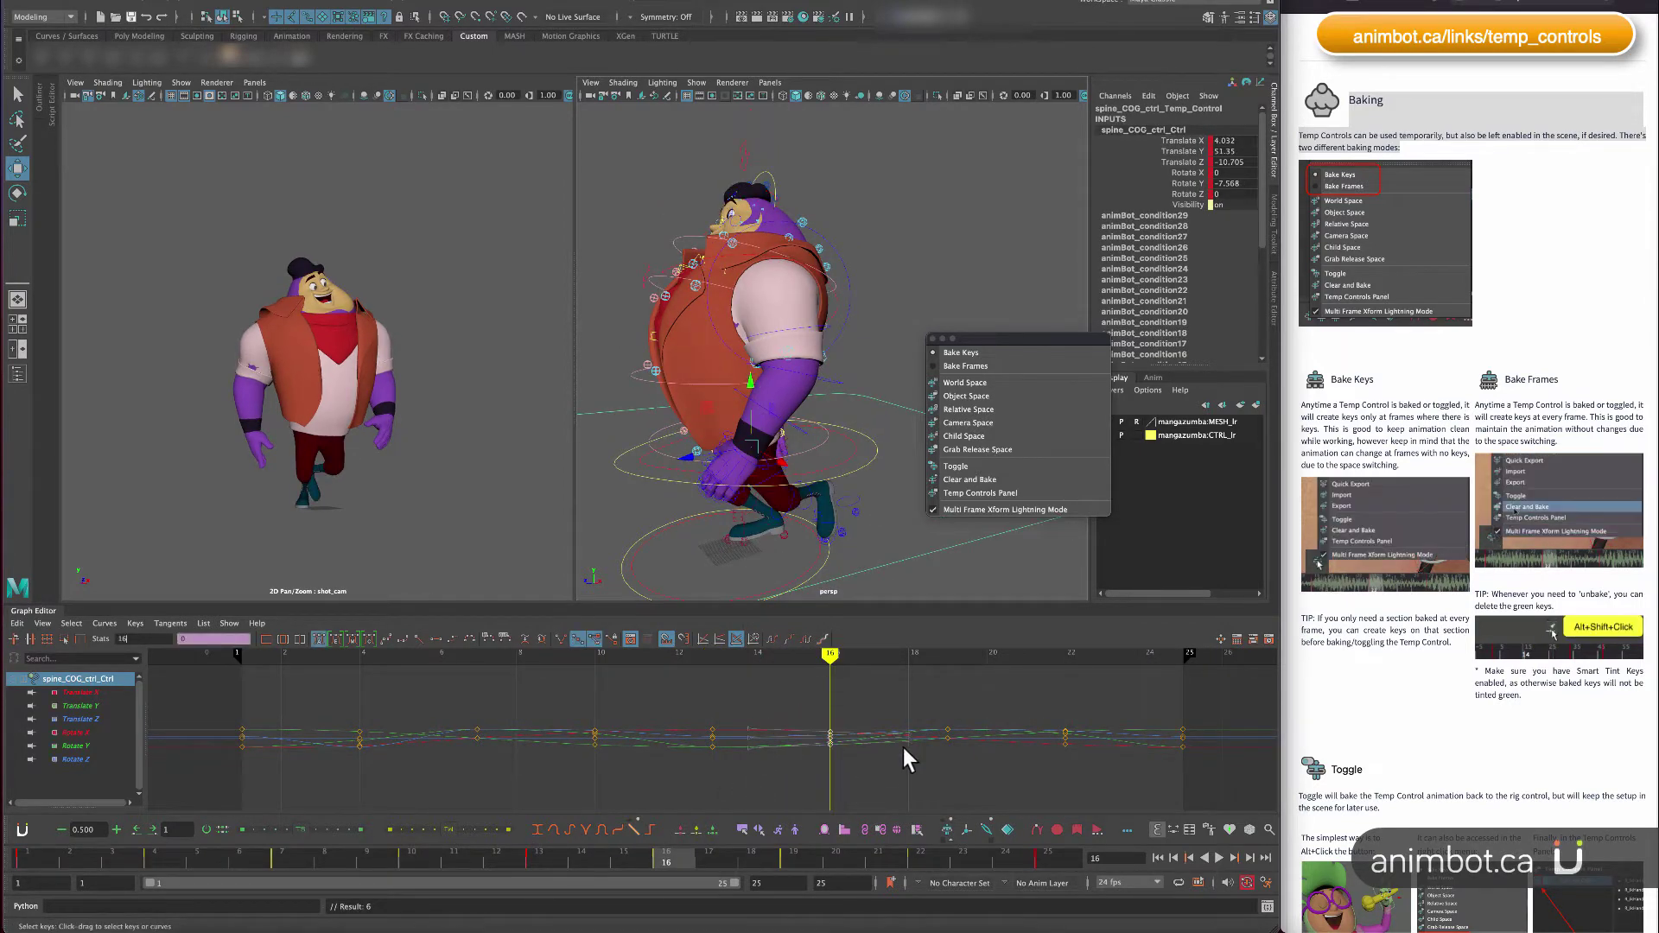
drag(1037, 721, 1072, 795)
key(period)
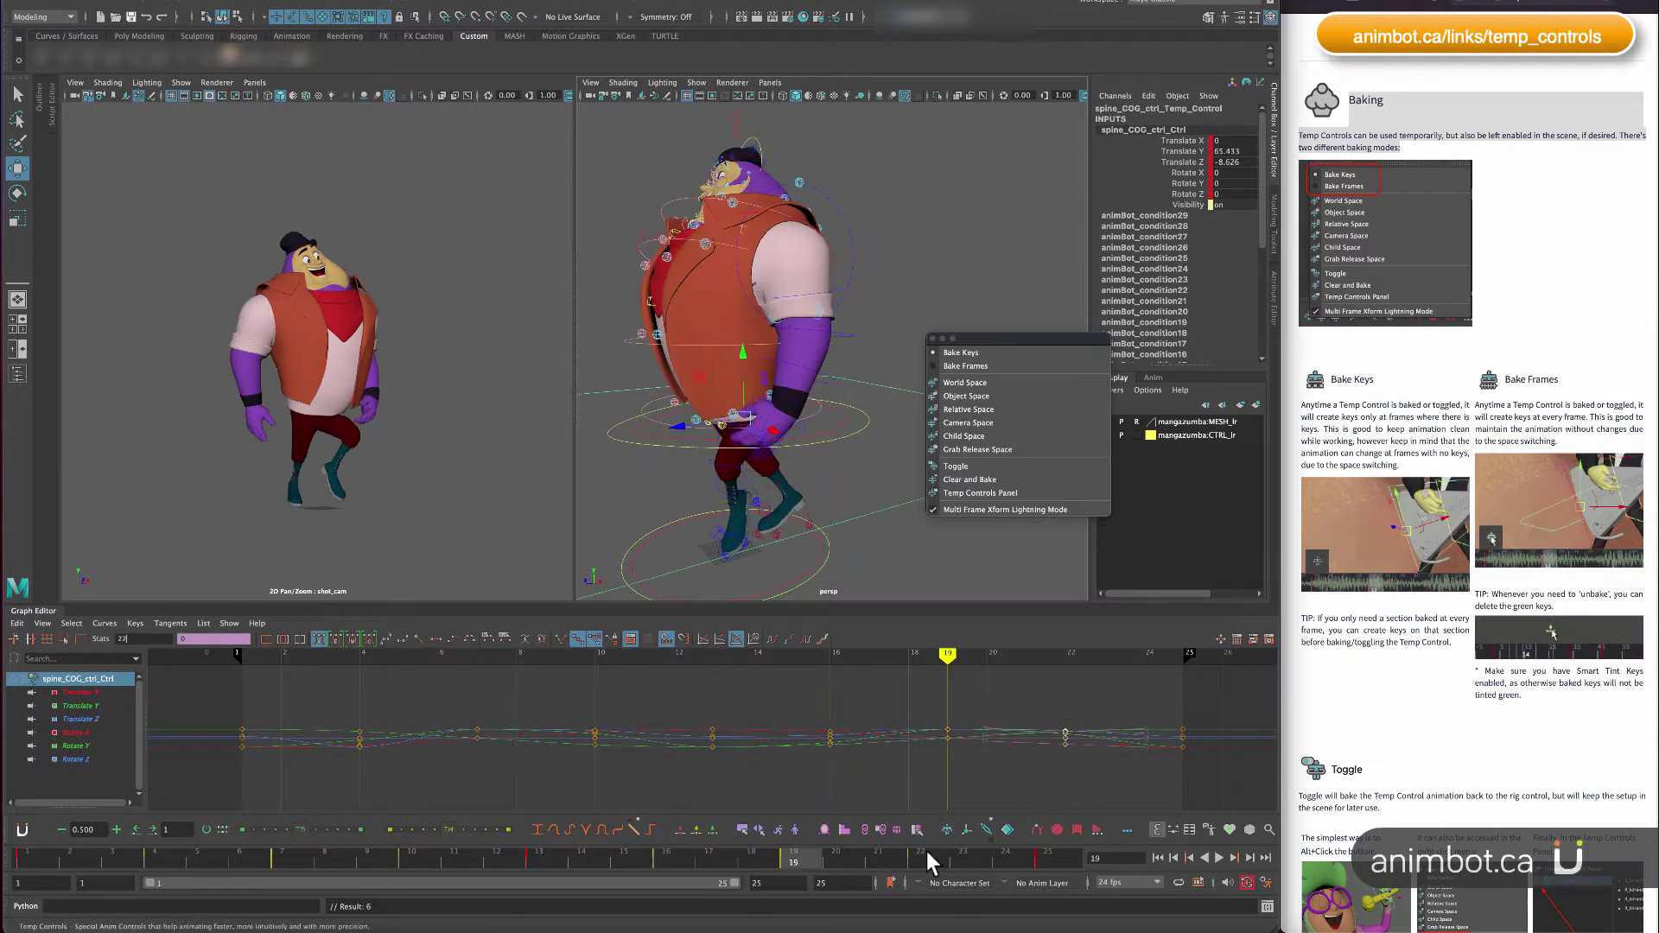
key(period)
key(period)
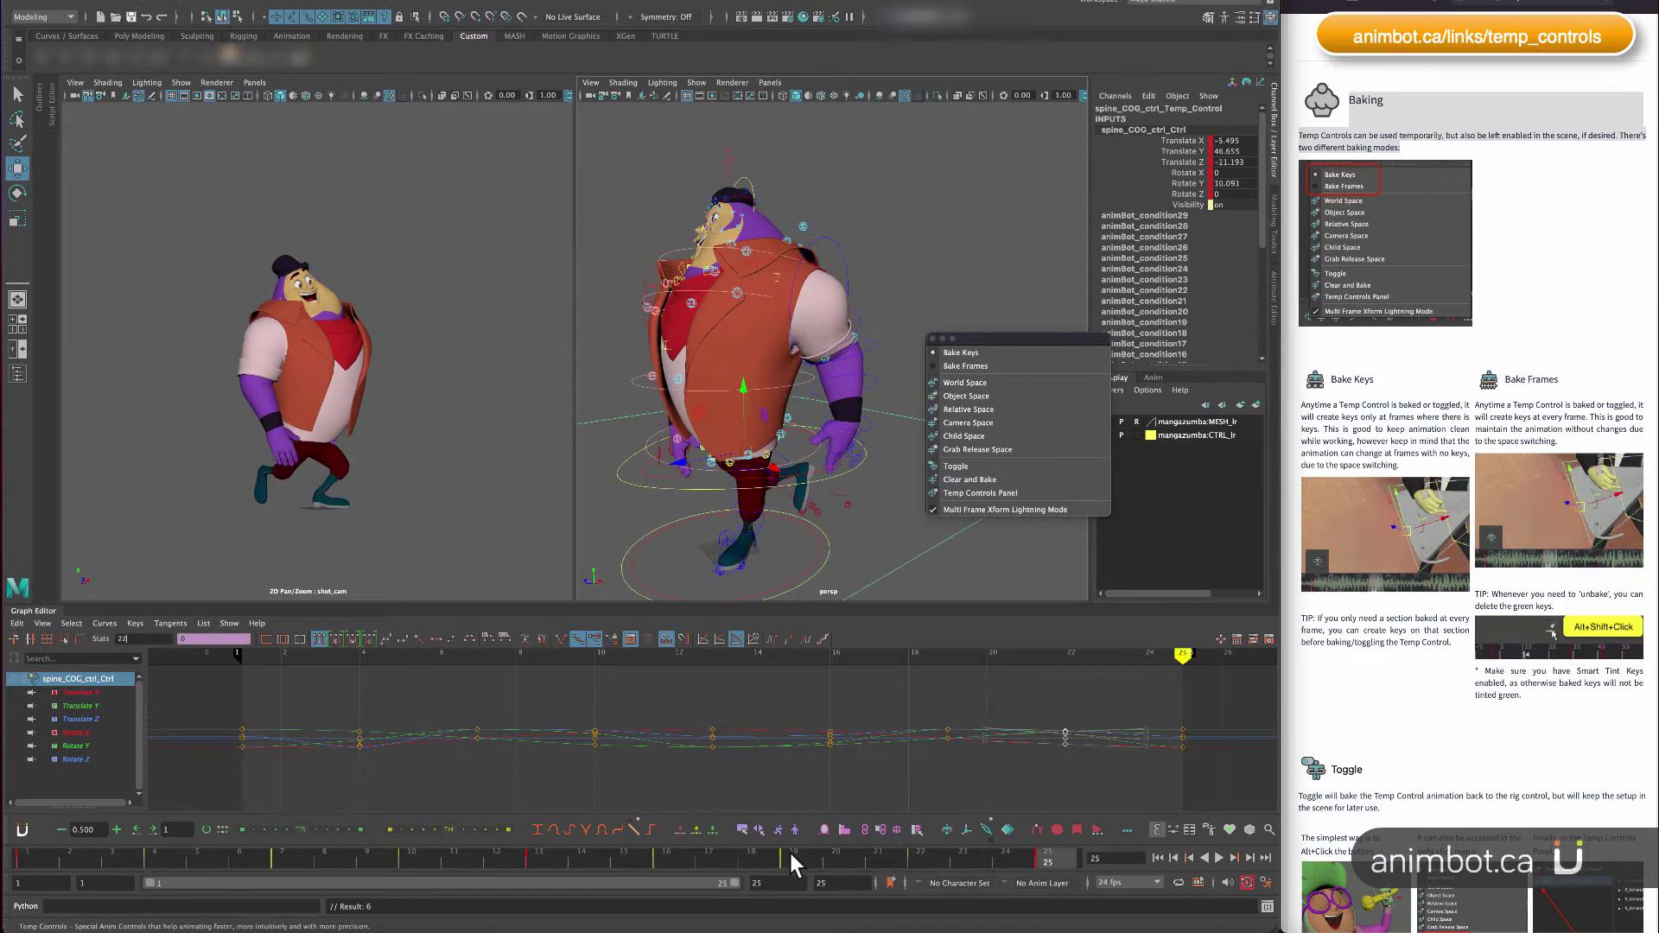
drag(790, 853, 661, 838)
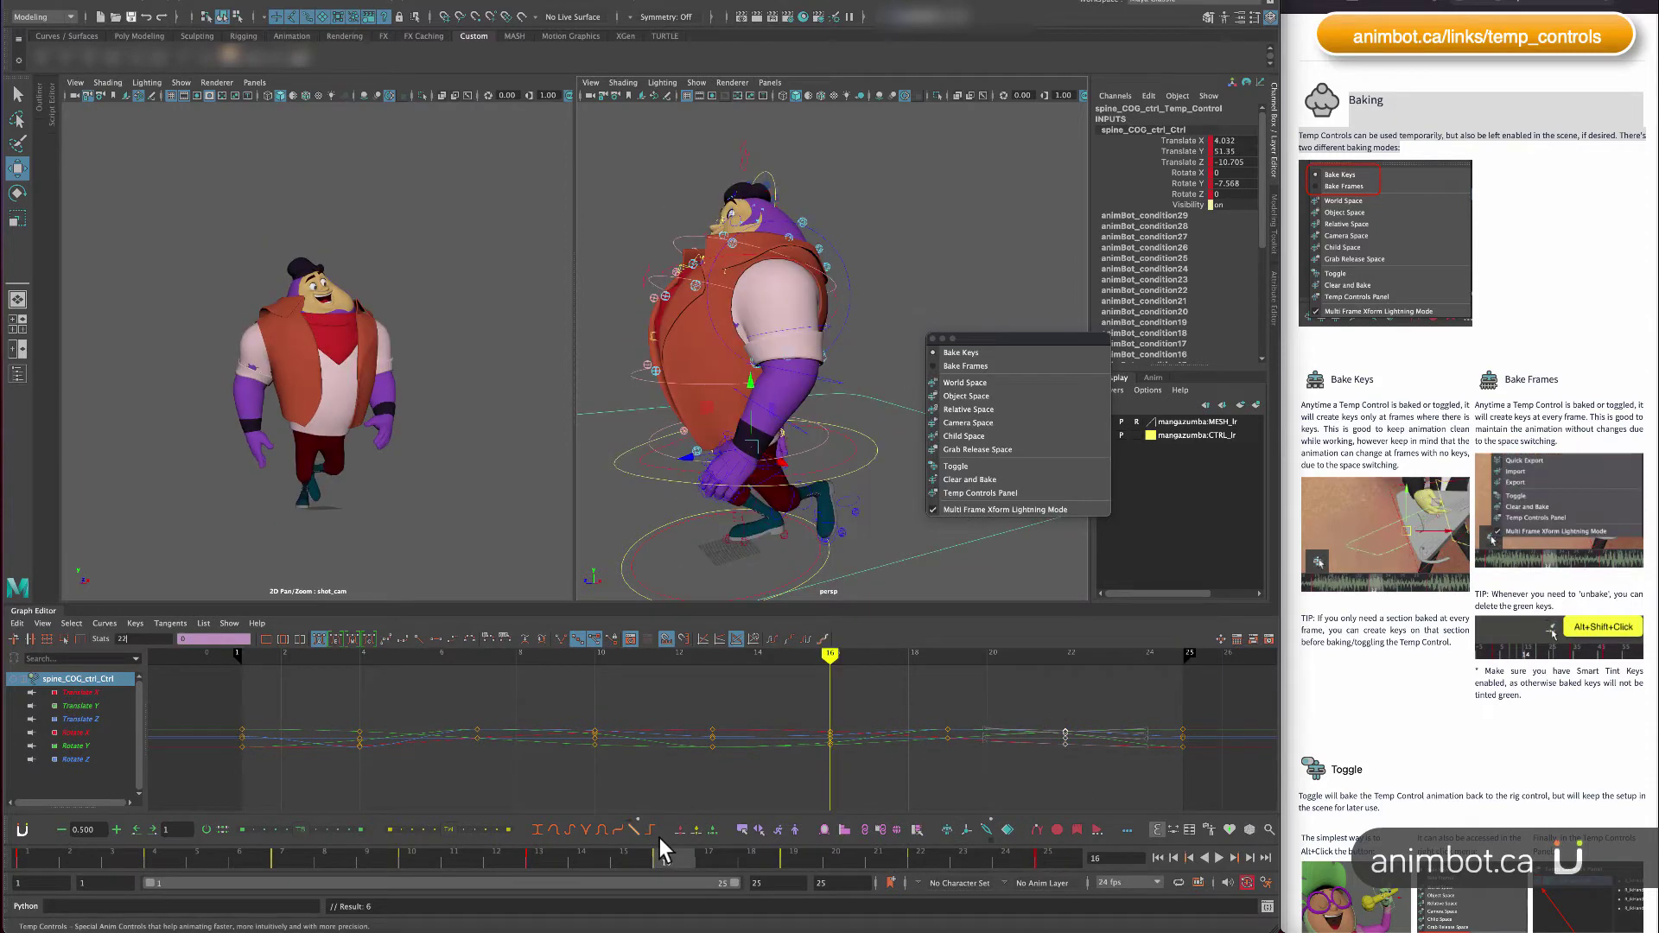
click(867, 466)
click(920, 583)
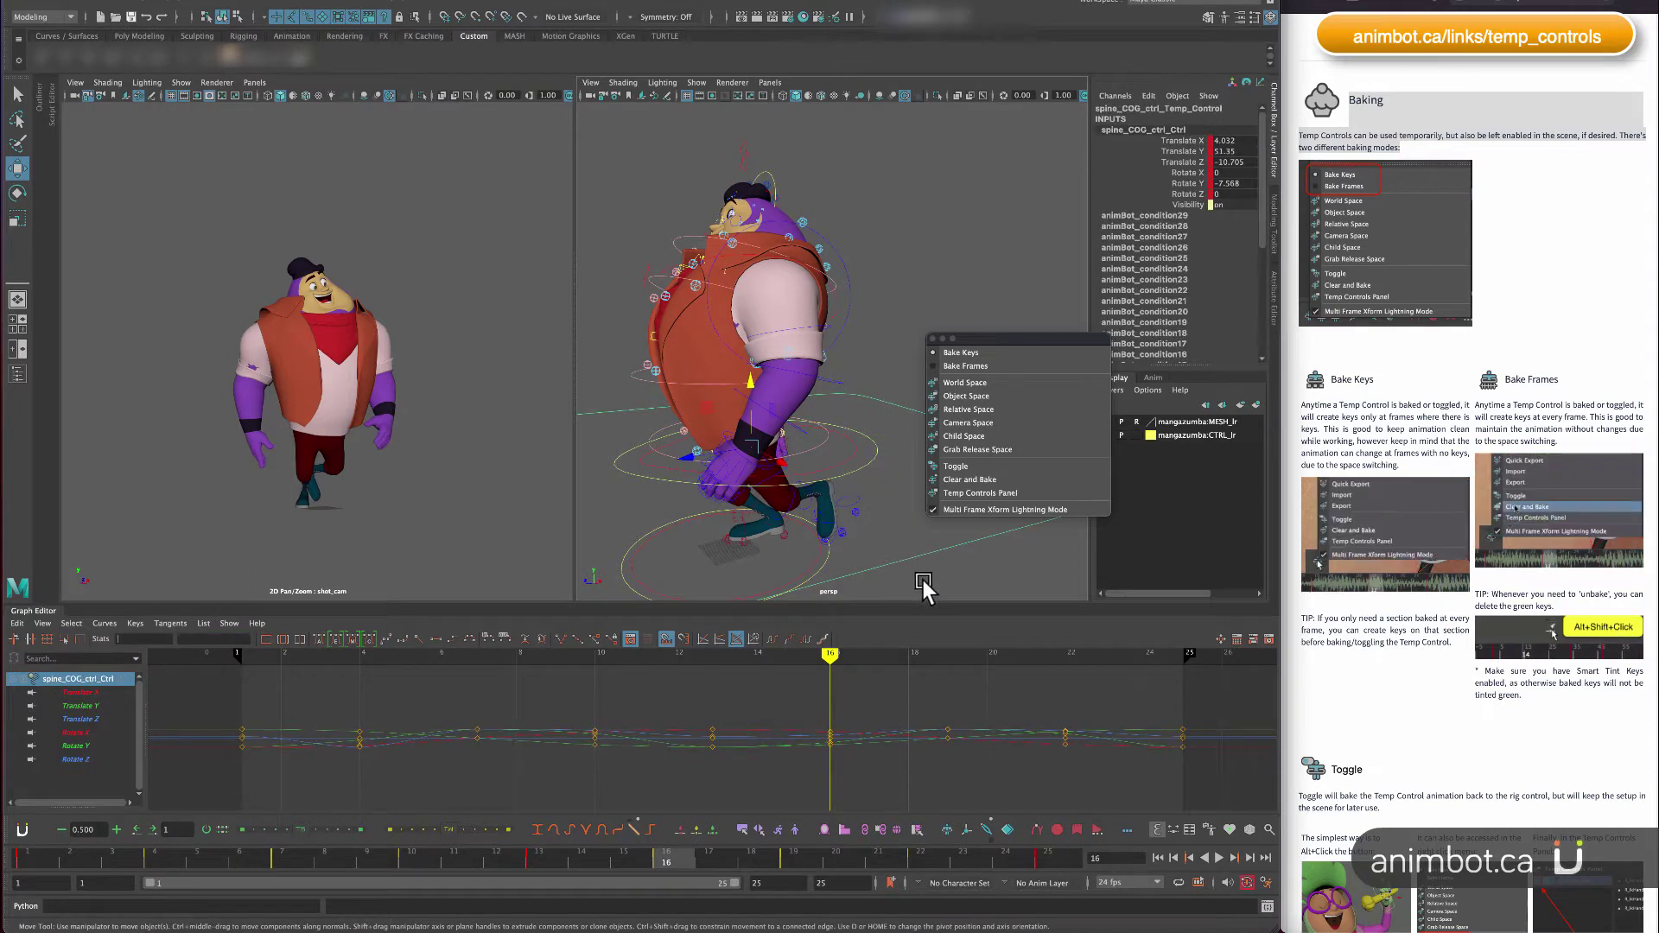
Delete the temp control's key at frame 16, then Clear and Bake from frame 17.
drag(672, 866, 602, 860)
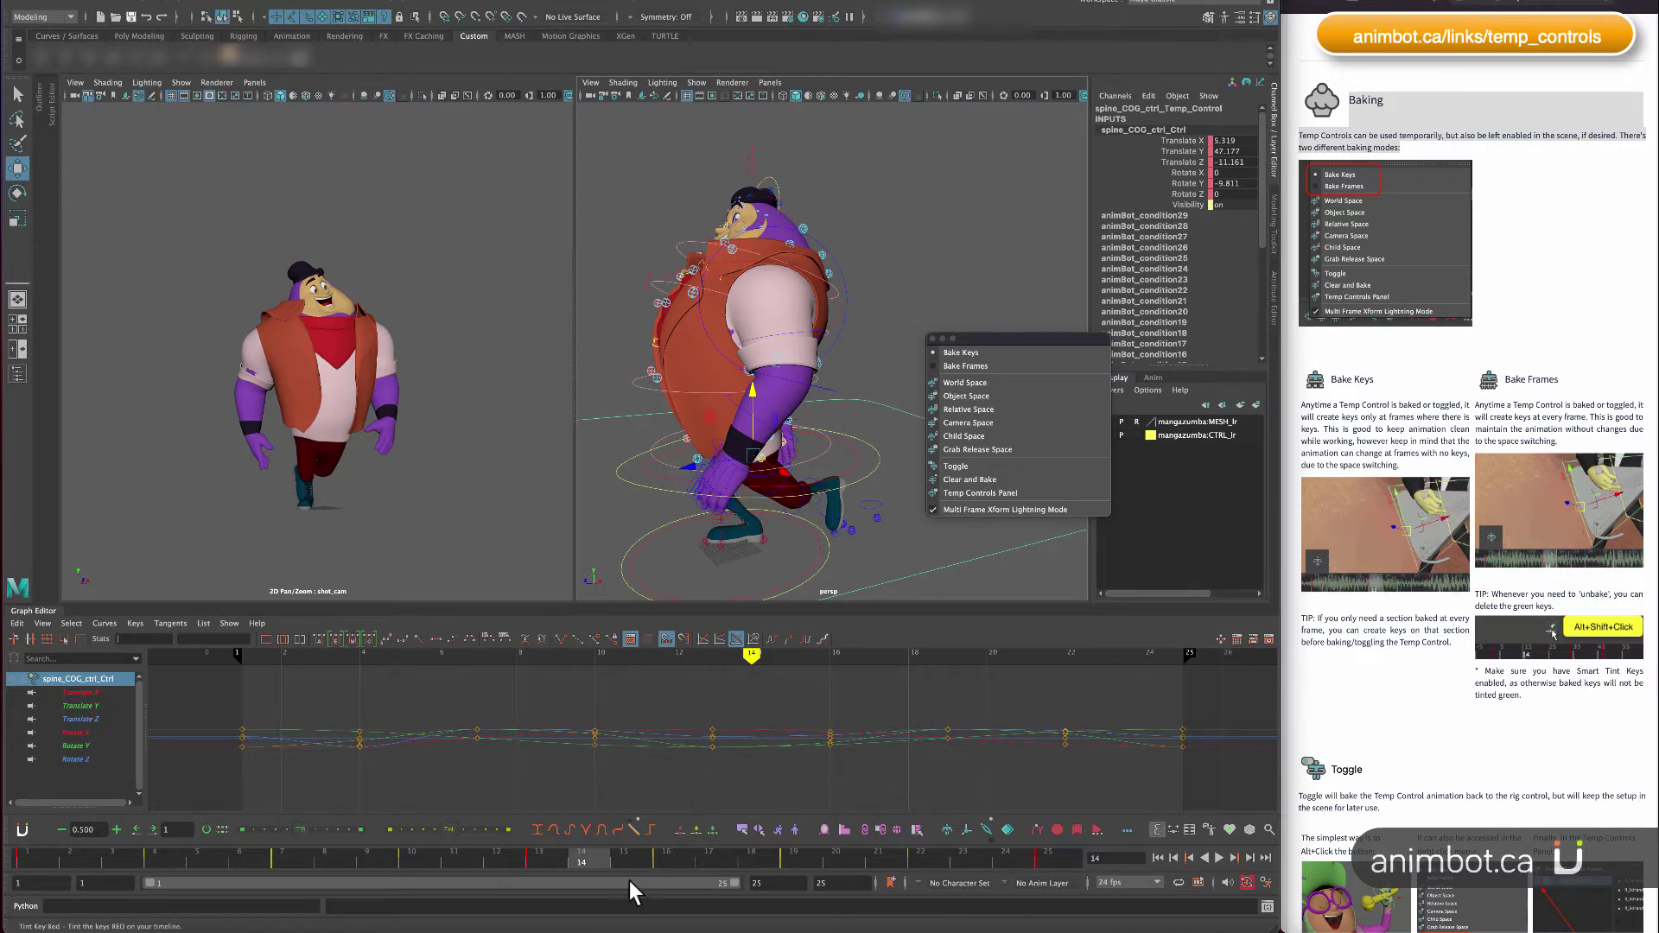
drag(691, 849, 662, 854)
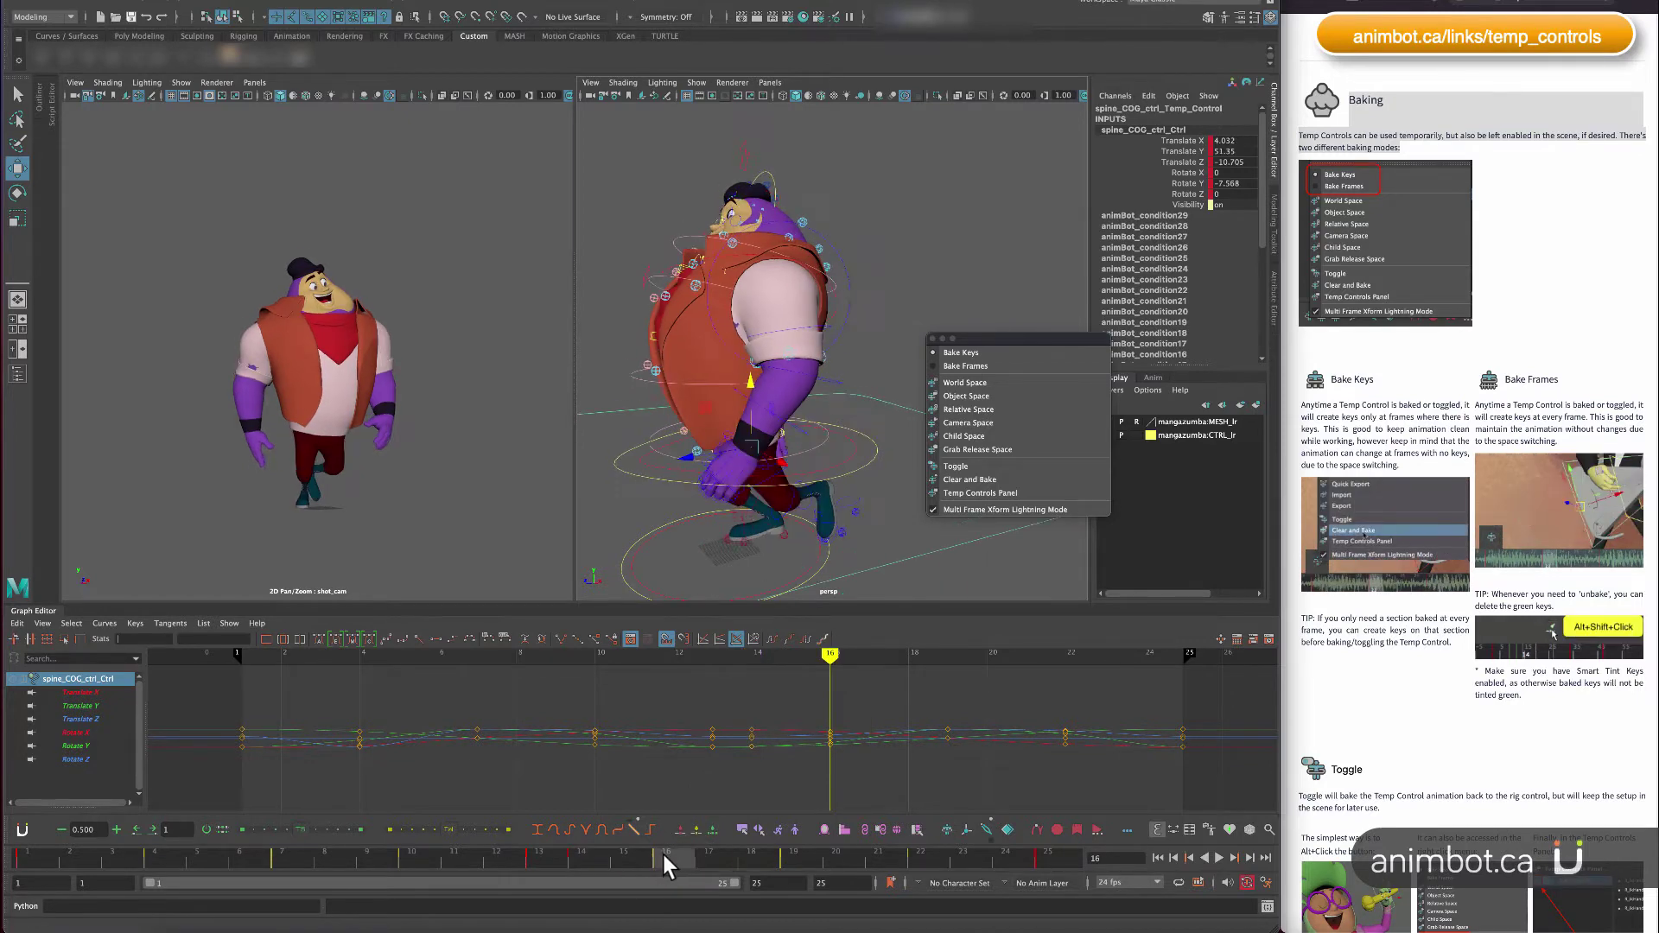
right_click(662, 854)
click(731, 662)
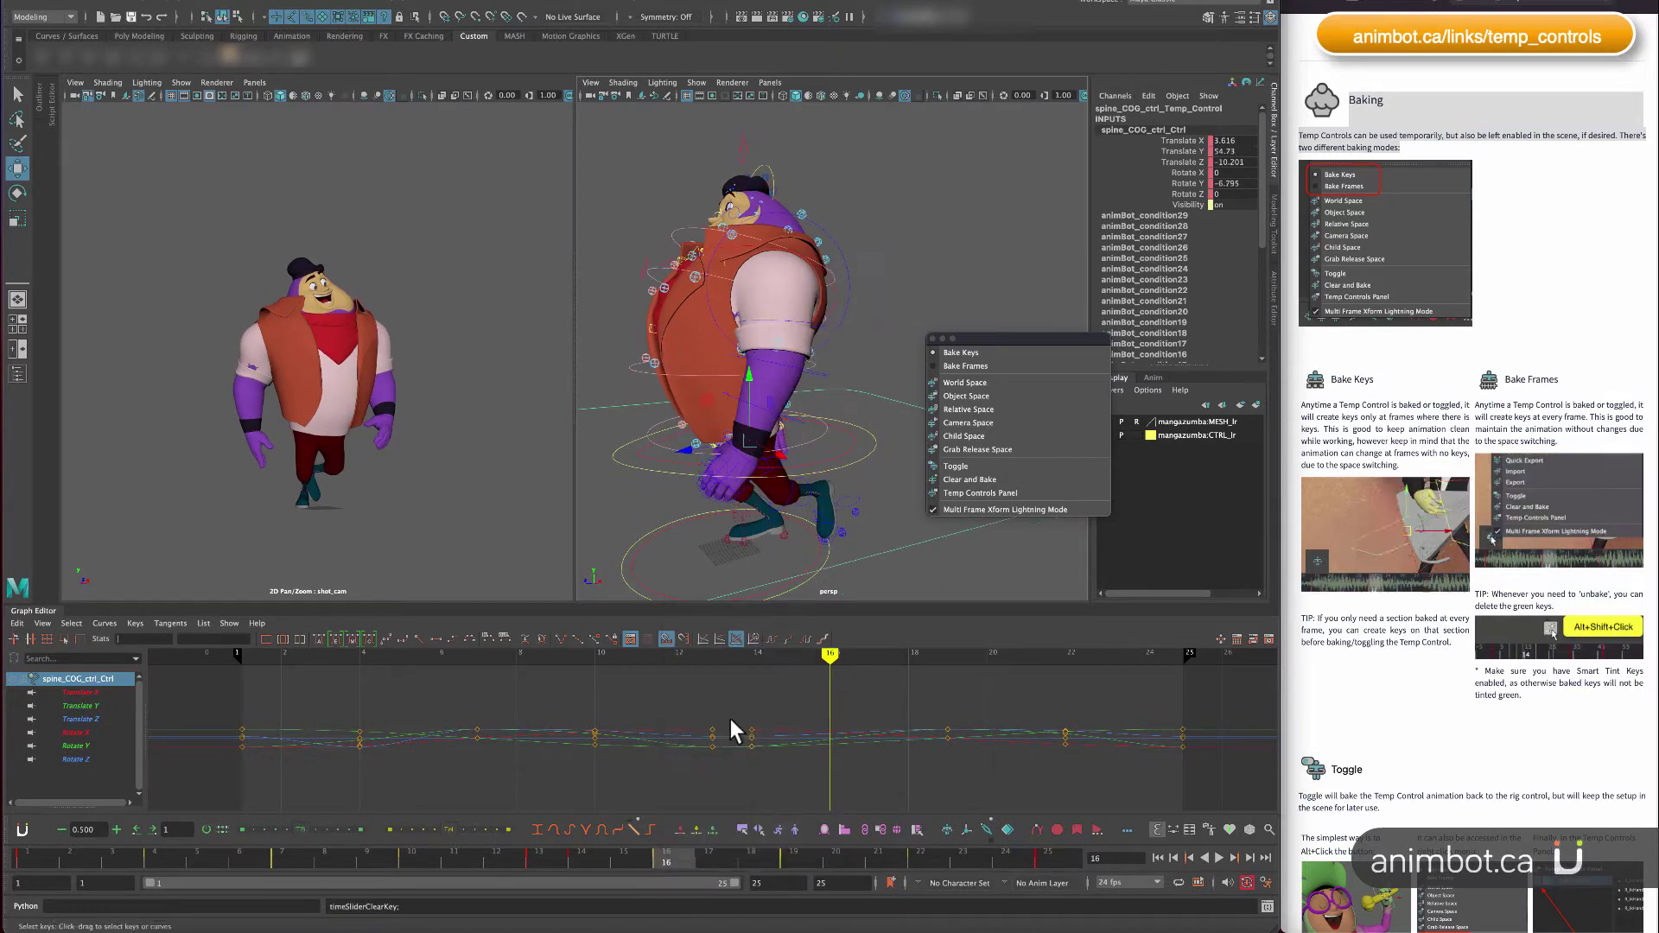
click(697, 860)
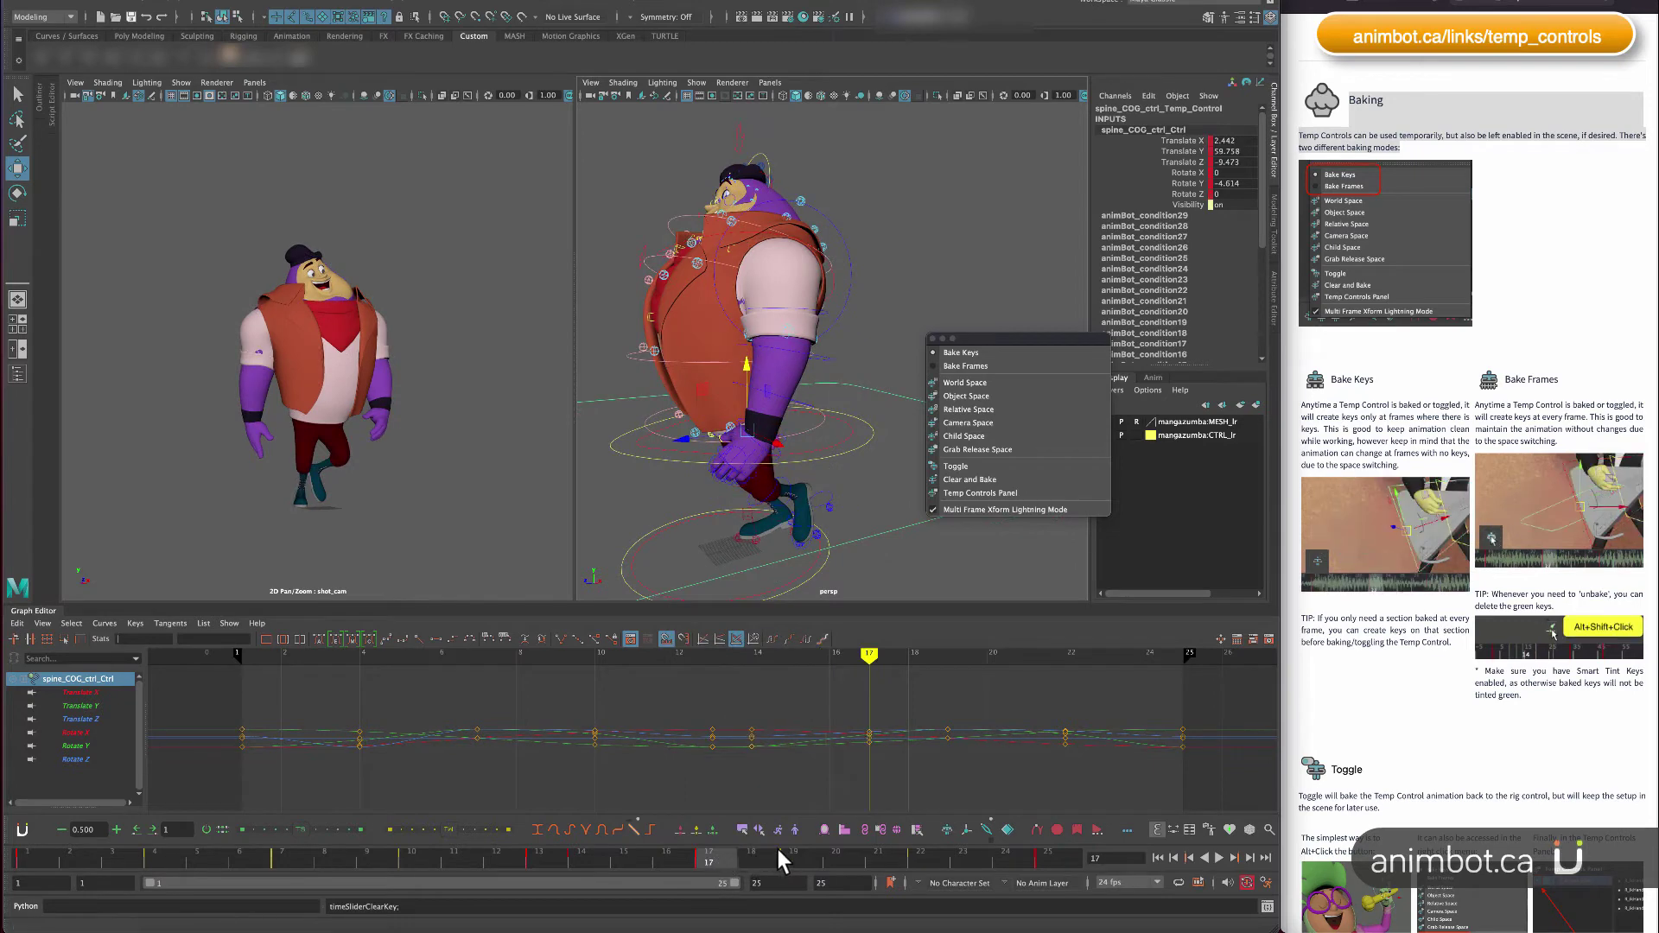
click(985, 481)
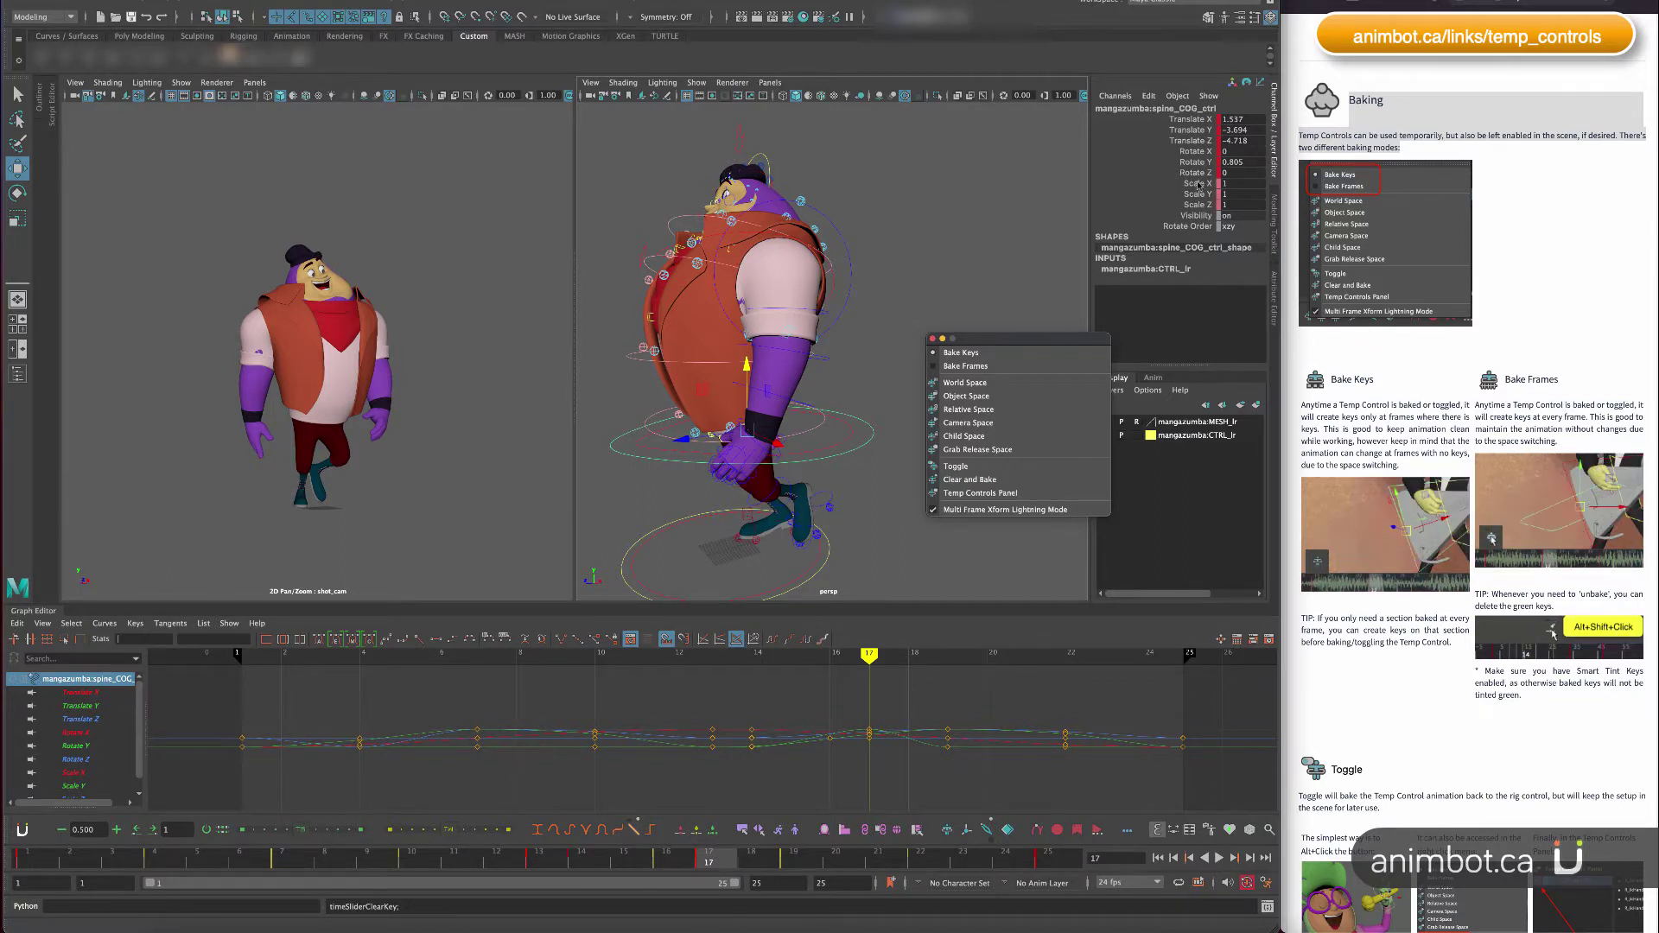
Filter the Graph Editor to Translate X–Rotate Z, briefly to Scale X–Z, then back to translate and rotate.
drag(1205, 172, 1208, 127)
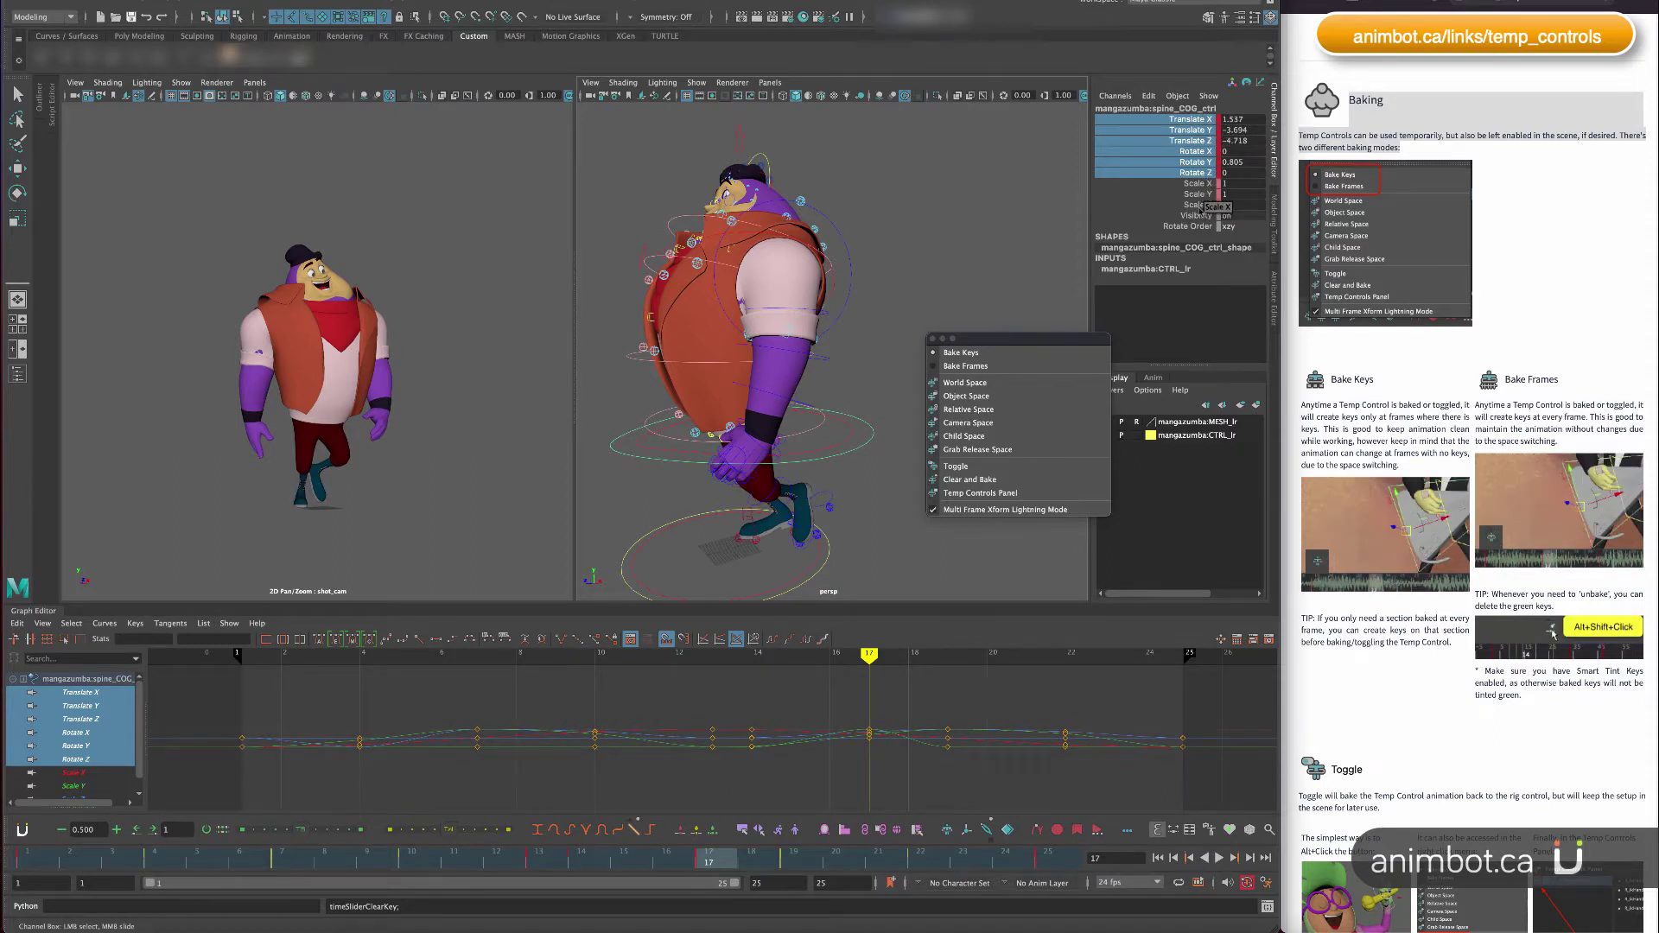
drag(1201, 183, 1204, 206)
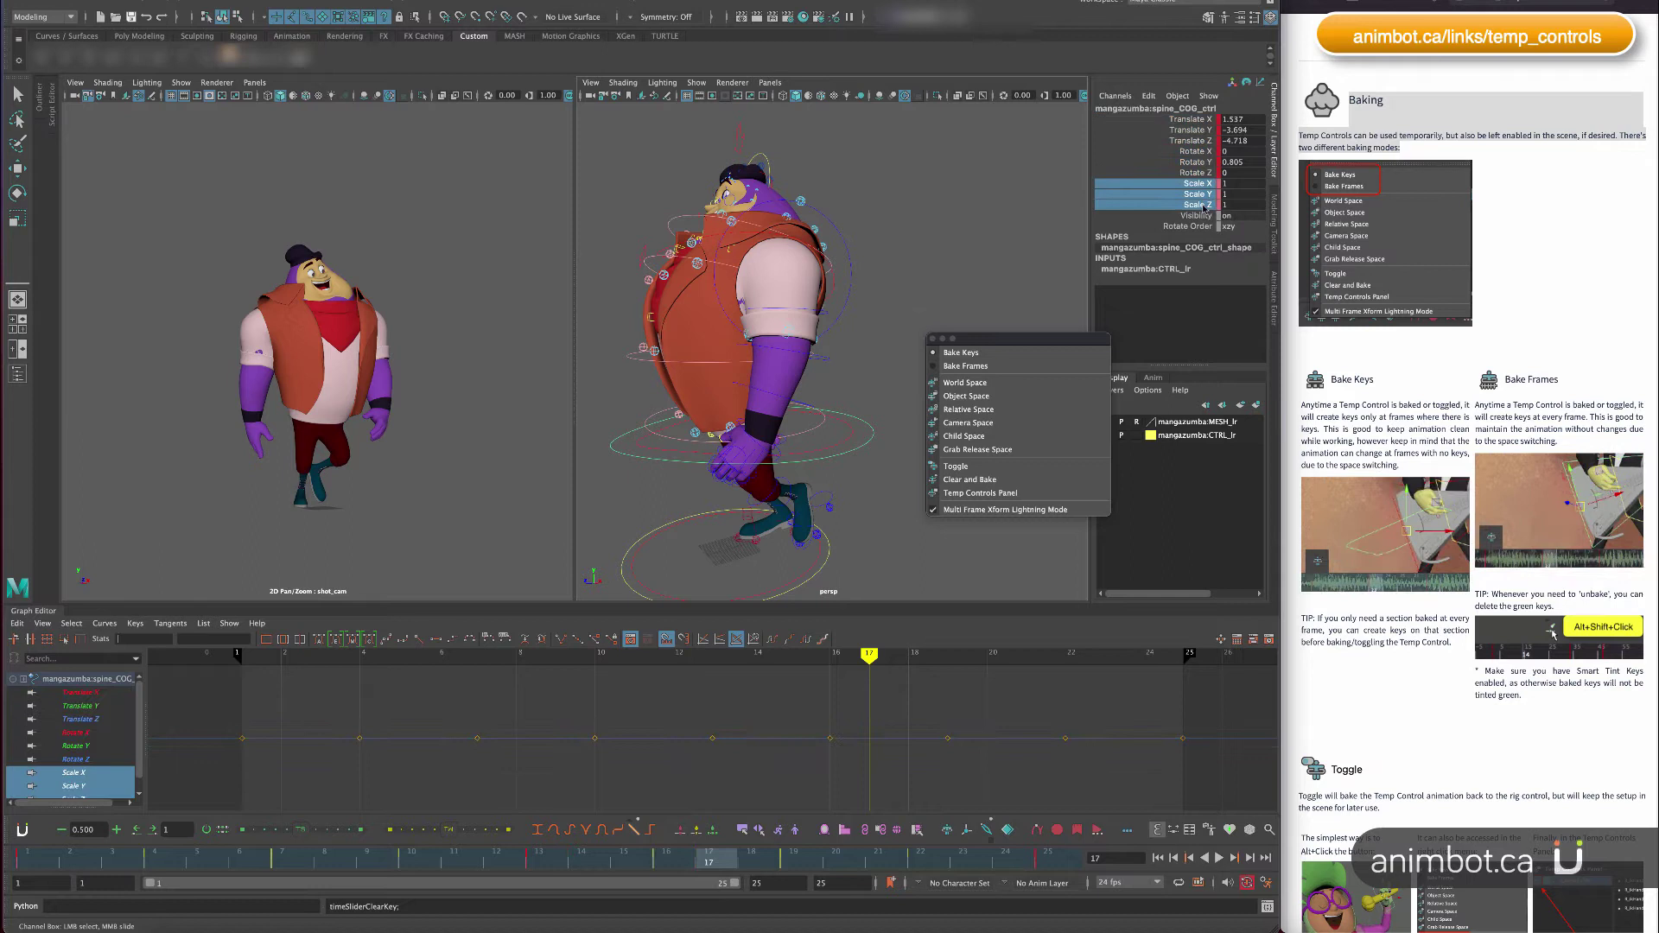
drag(1202, 120, 1196, 173)
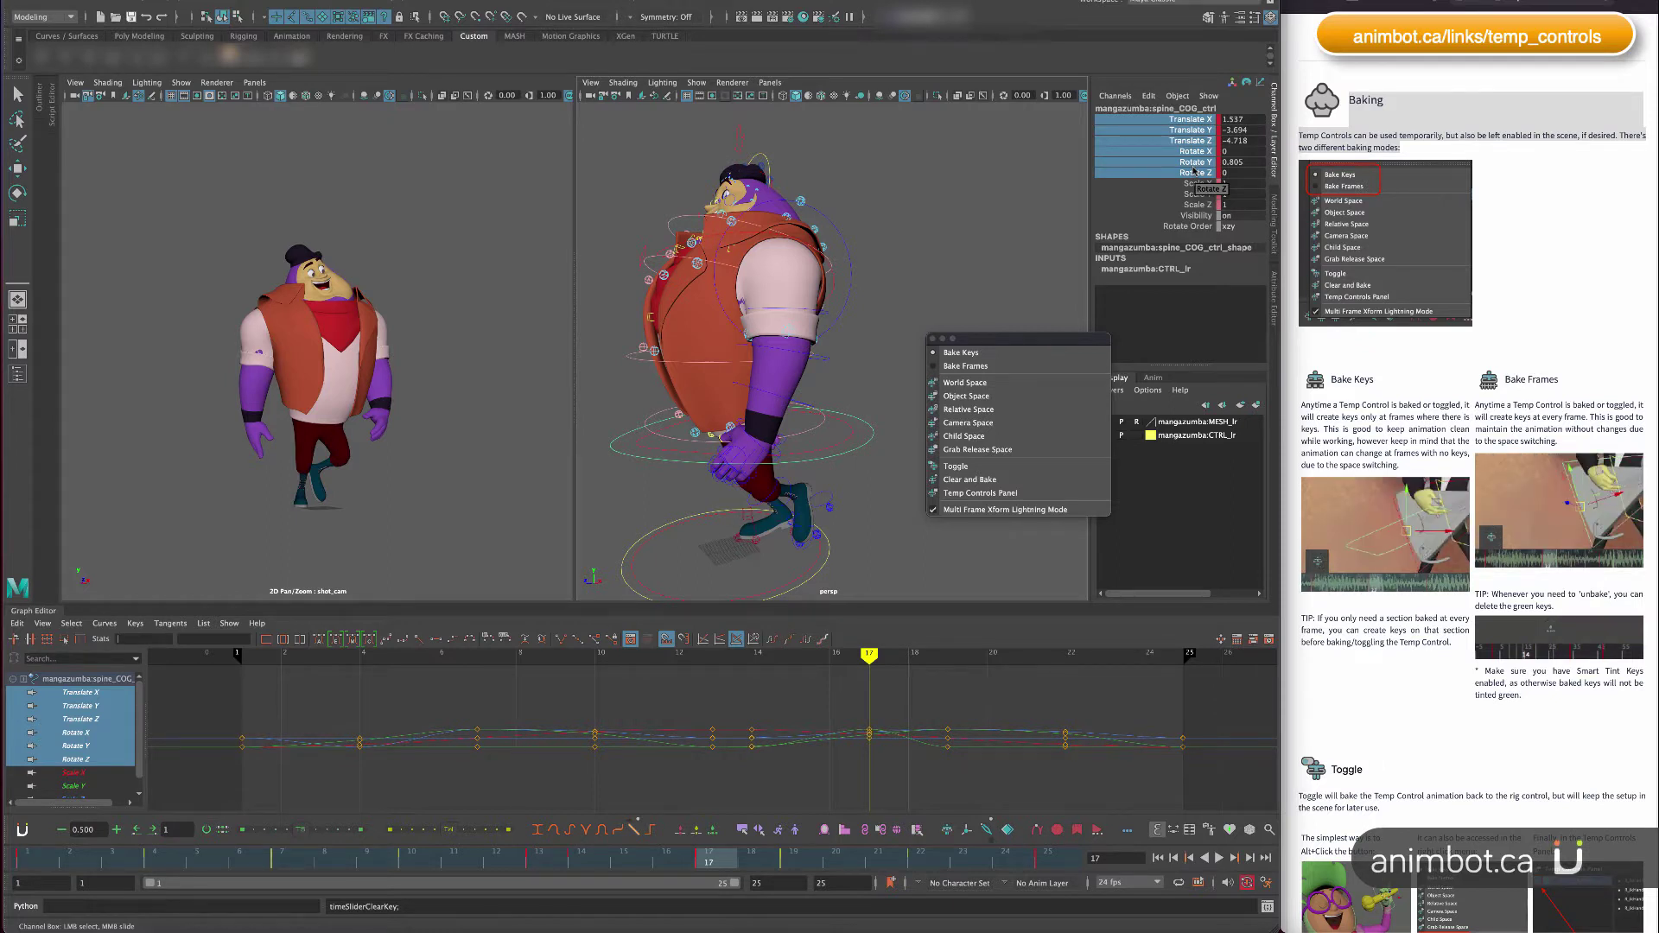
Switch baking to every frame and open the Create Temp Control panel for spine_COG_ctrl.
click(981, 367)
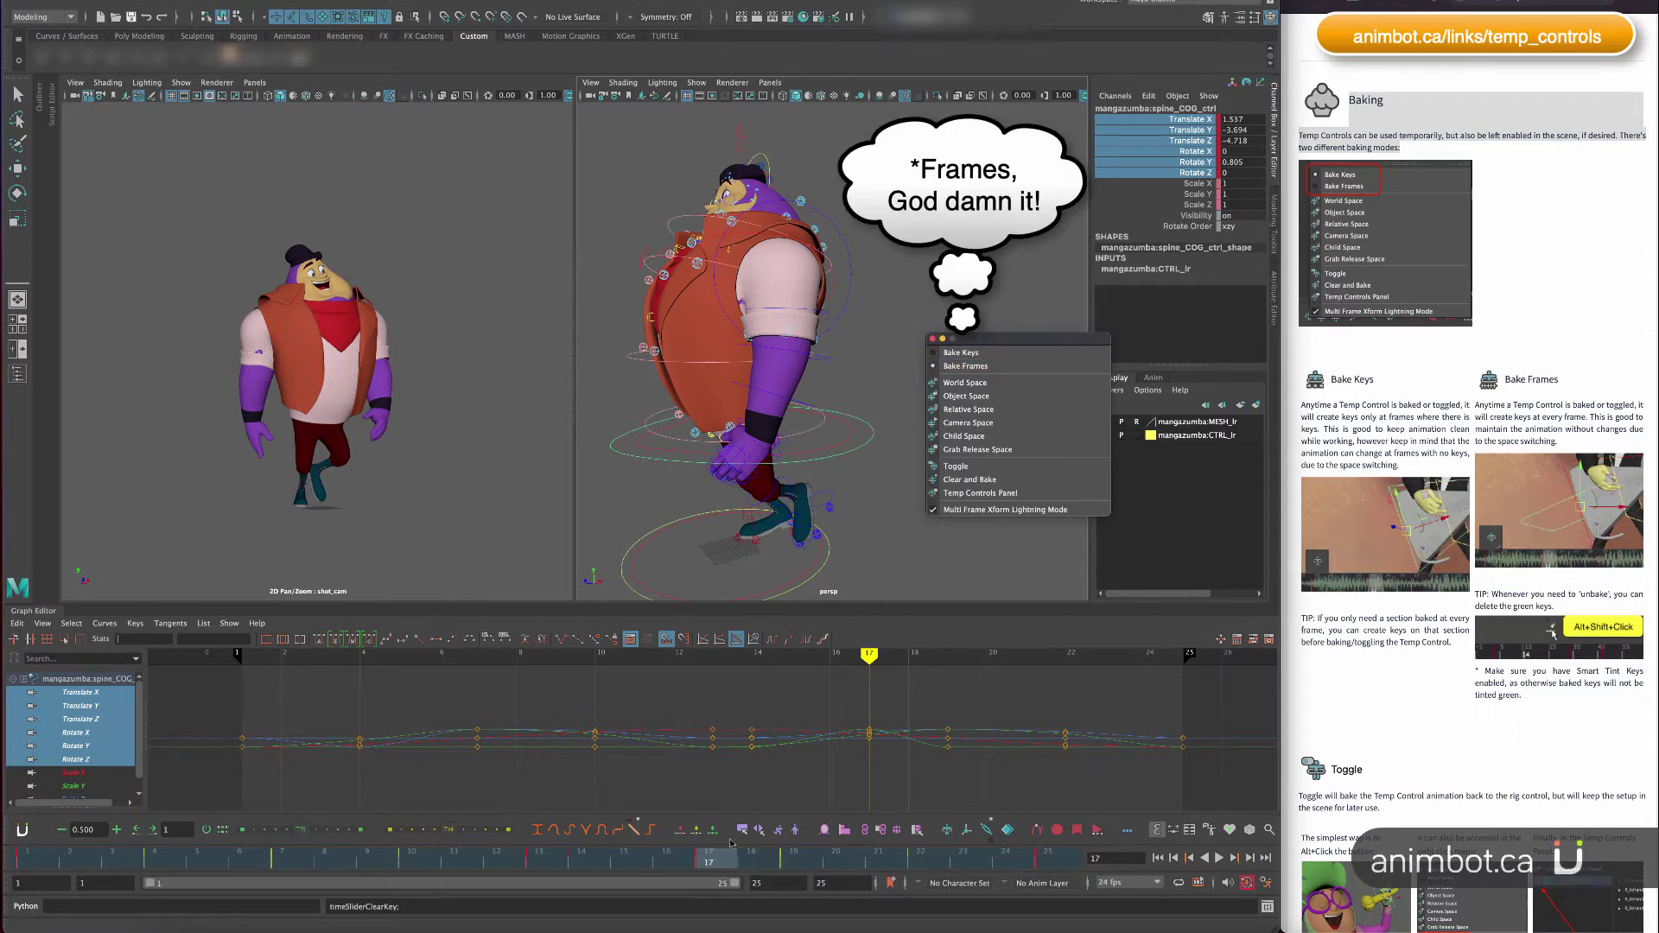
key(w)
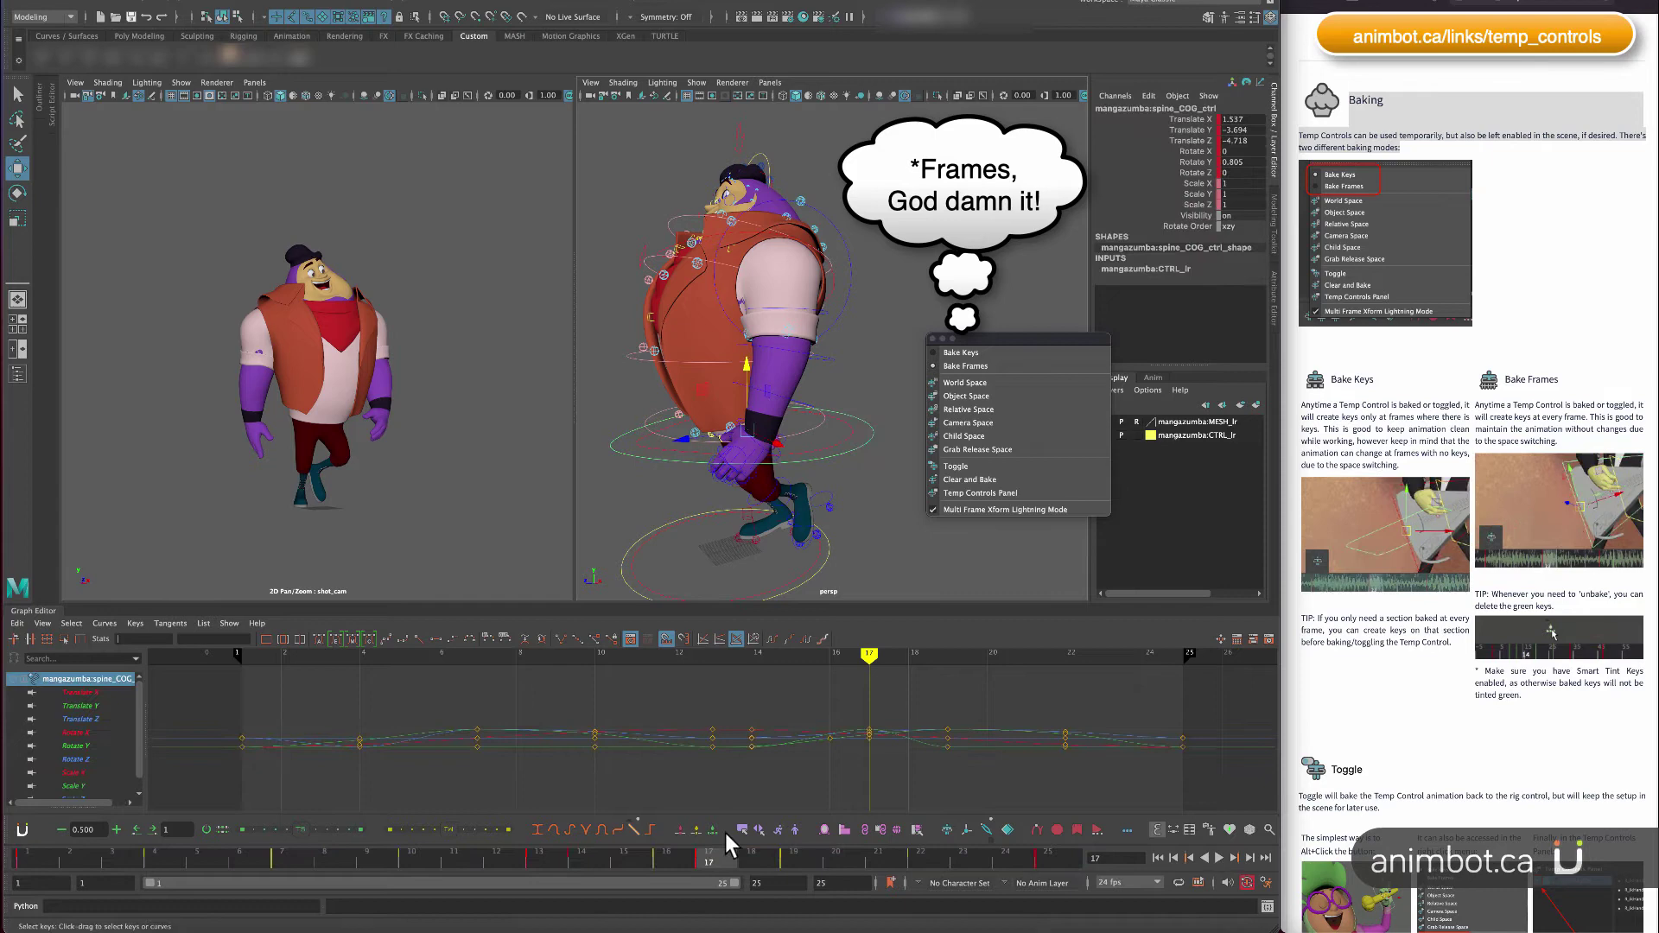
click(714, 834)
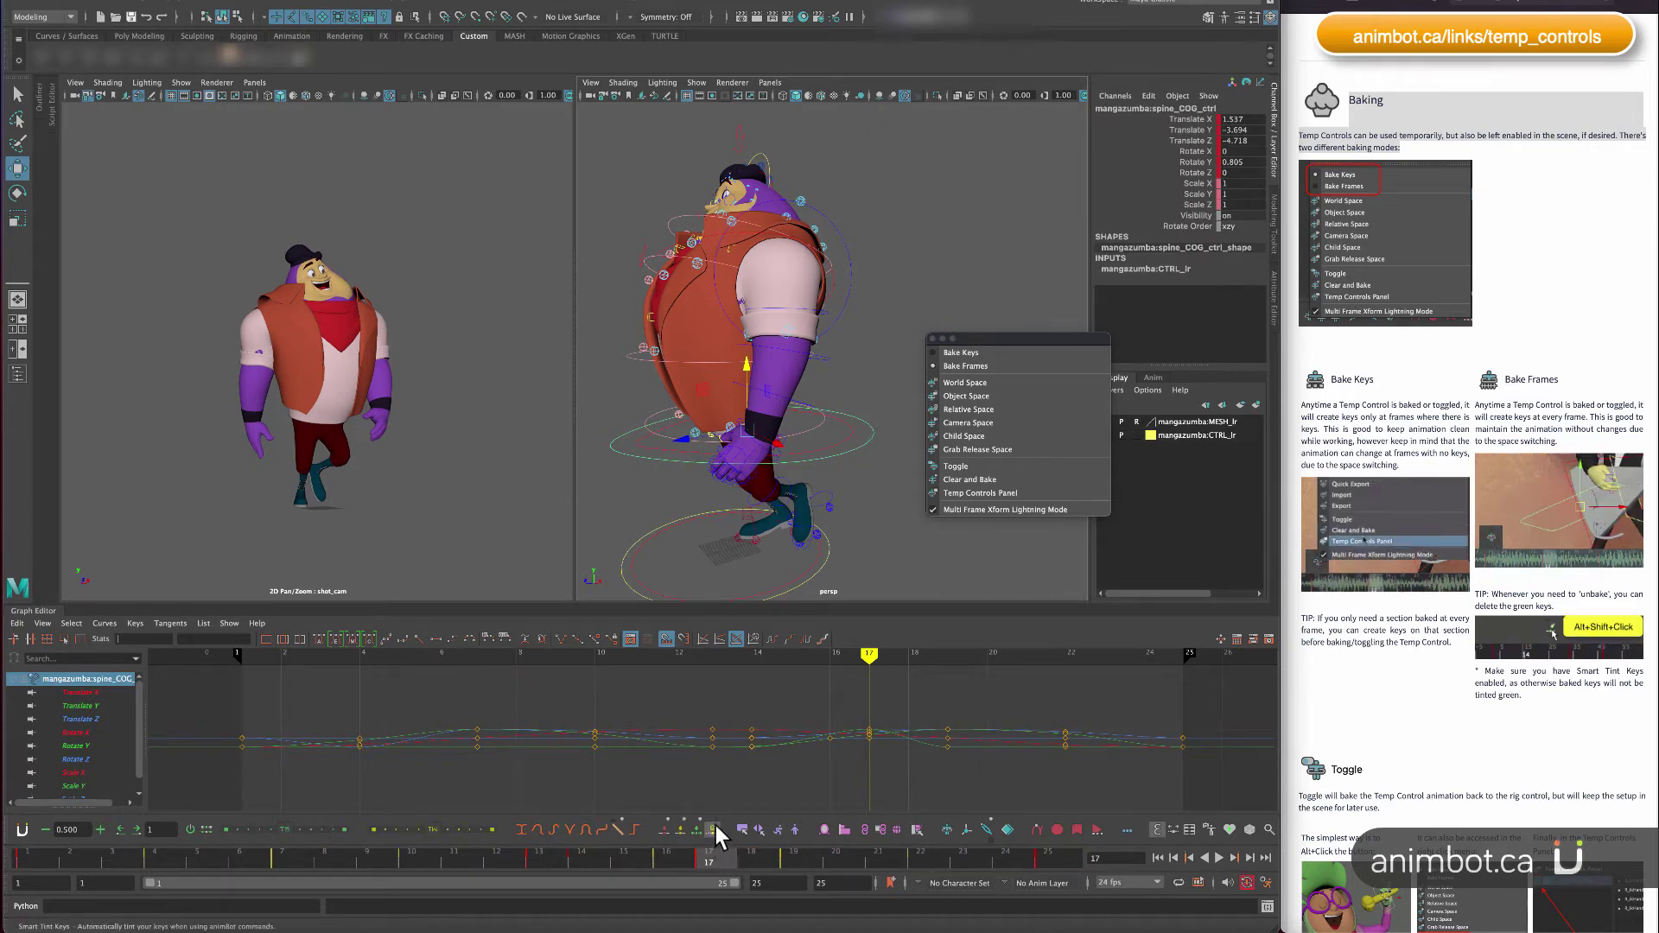
mouse_move(715, 827)
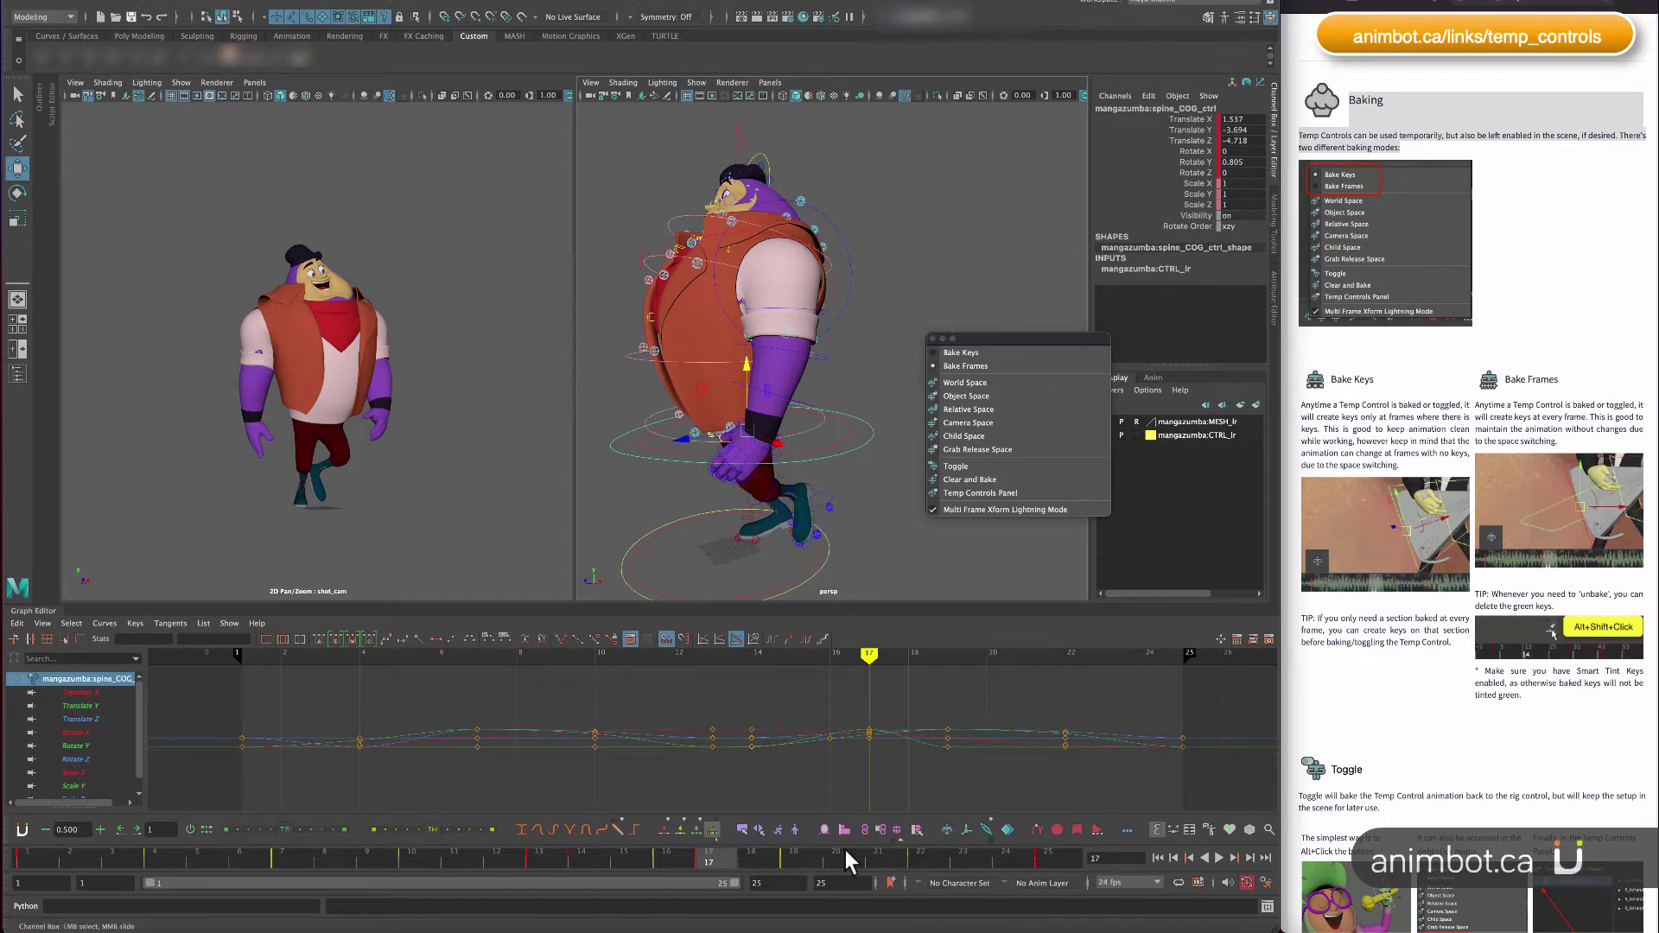
click(947, 829)
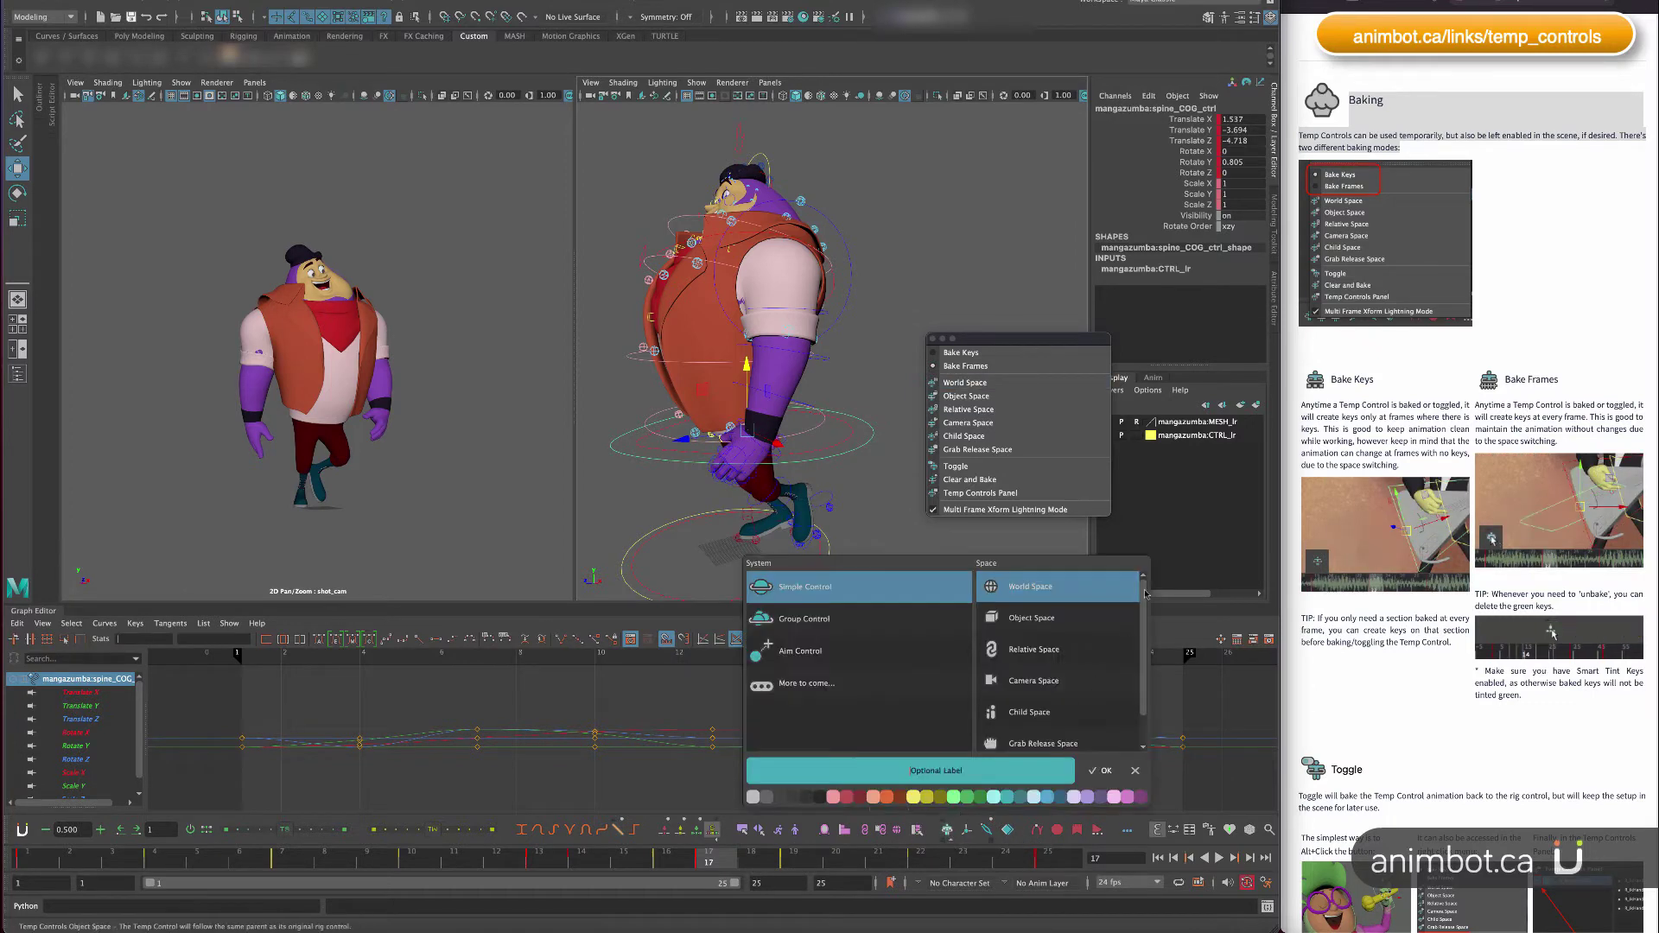
Create the spine COG temp control and remove its green breakdown keys.
click(1103, 770)
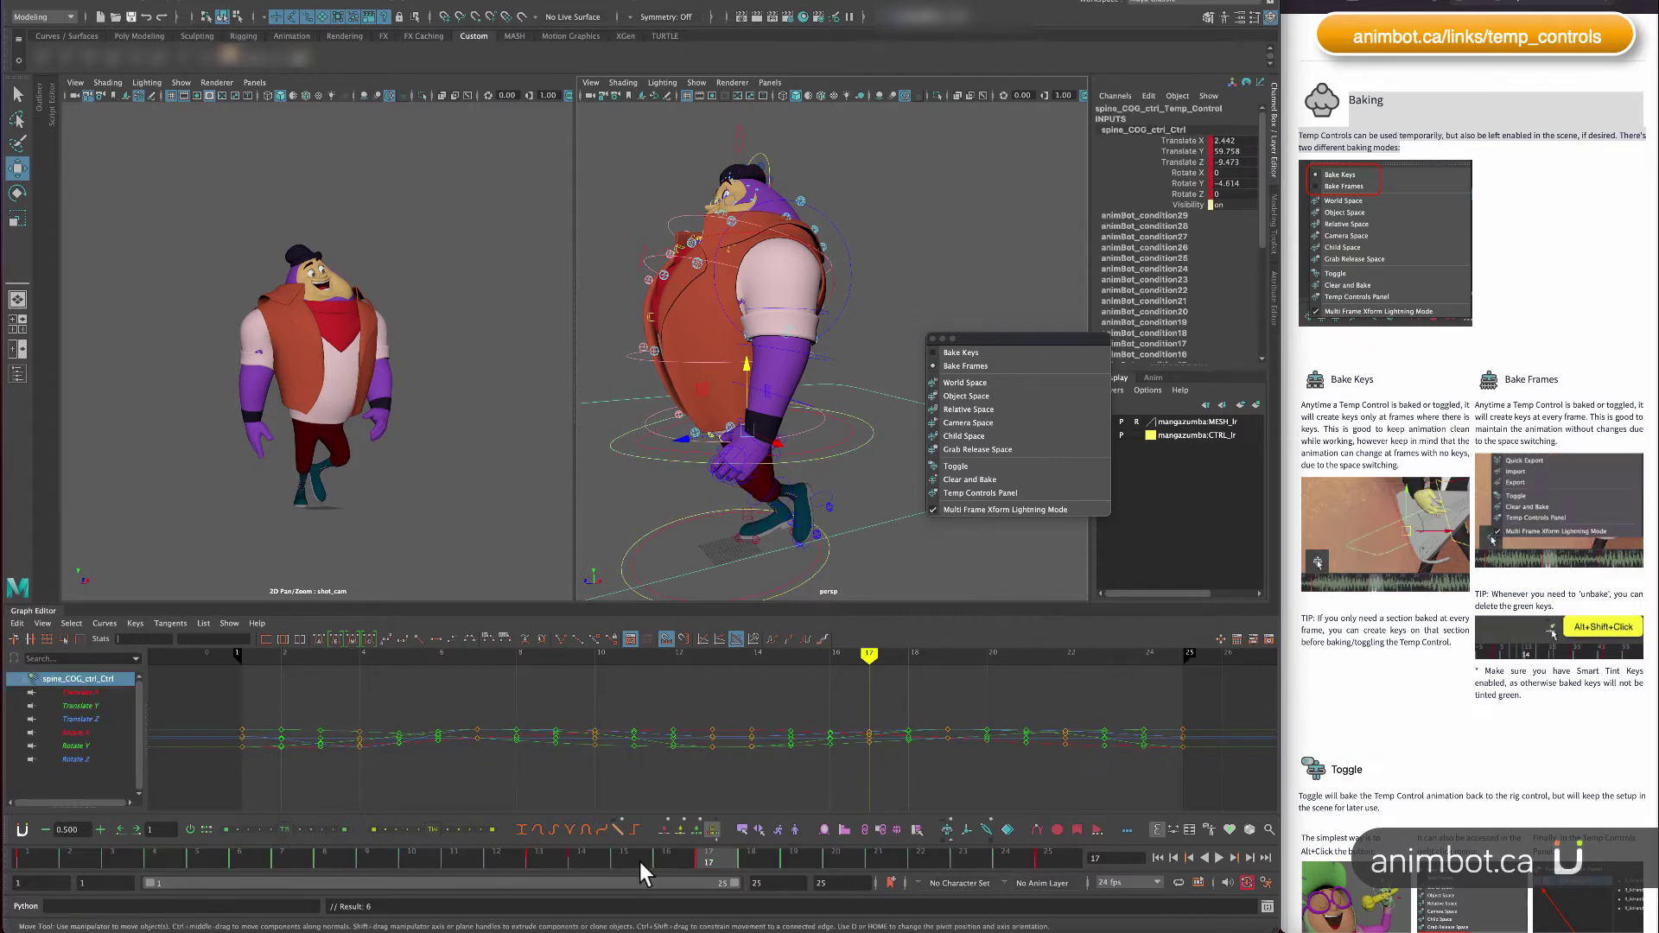
drag(639, 862, 121, 859)
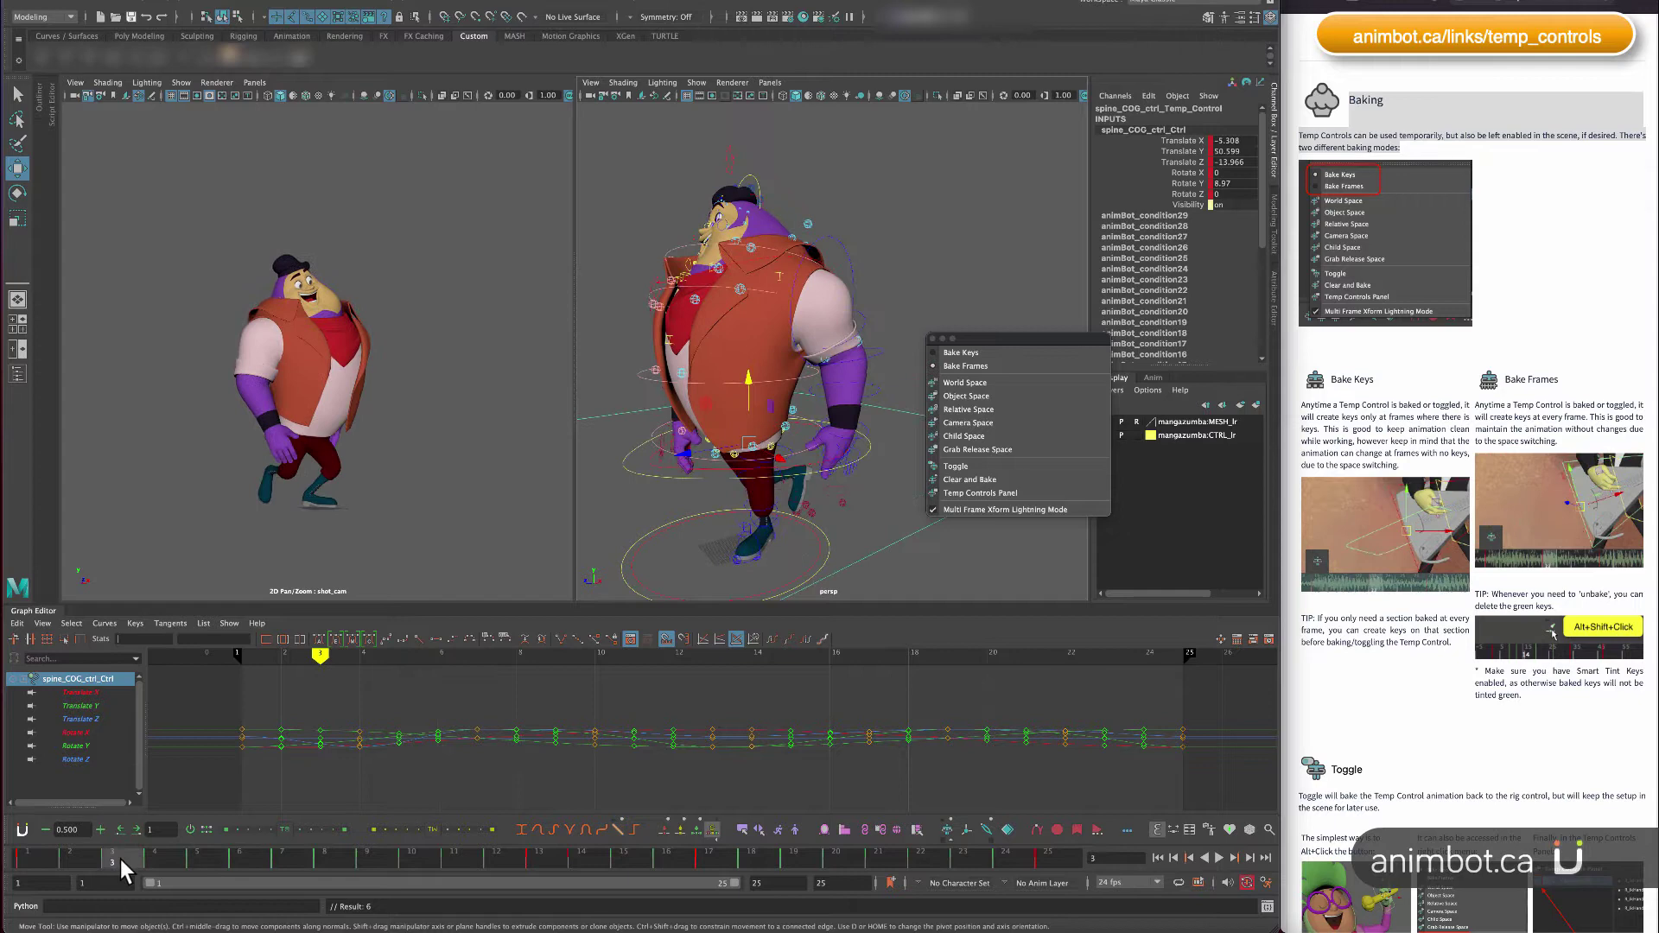
right_click(696, 828)
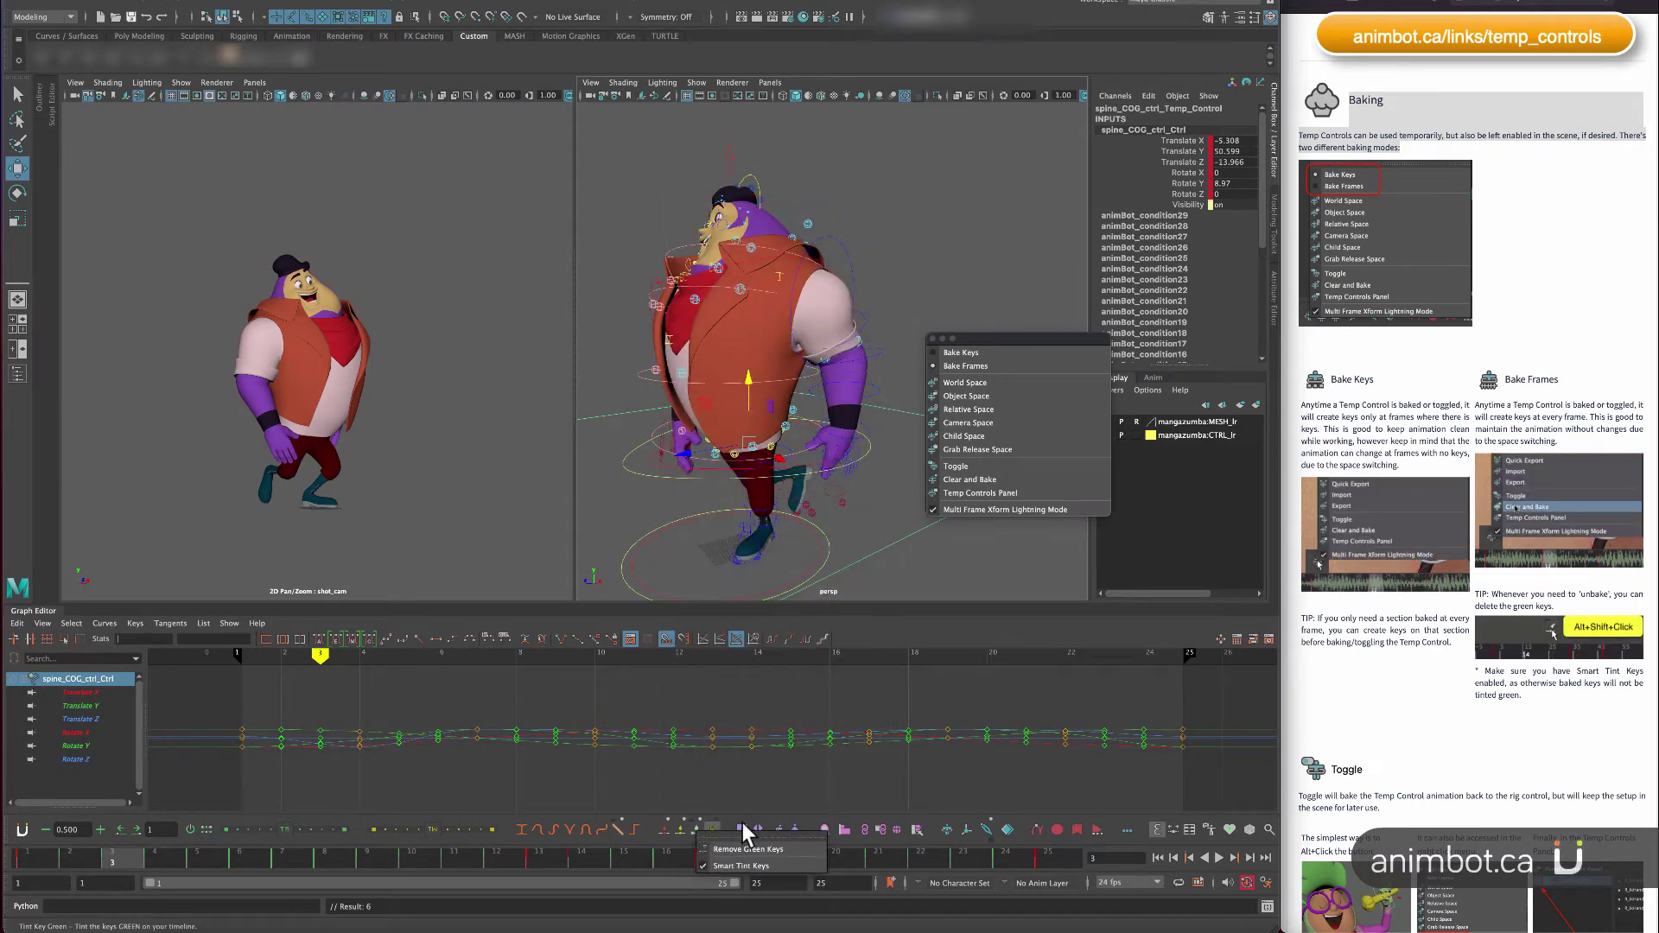
click(782, 850)
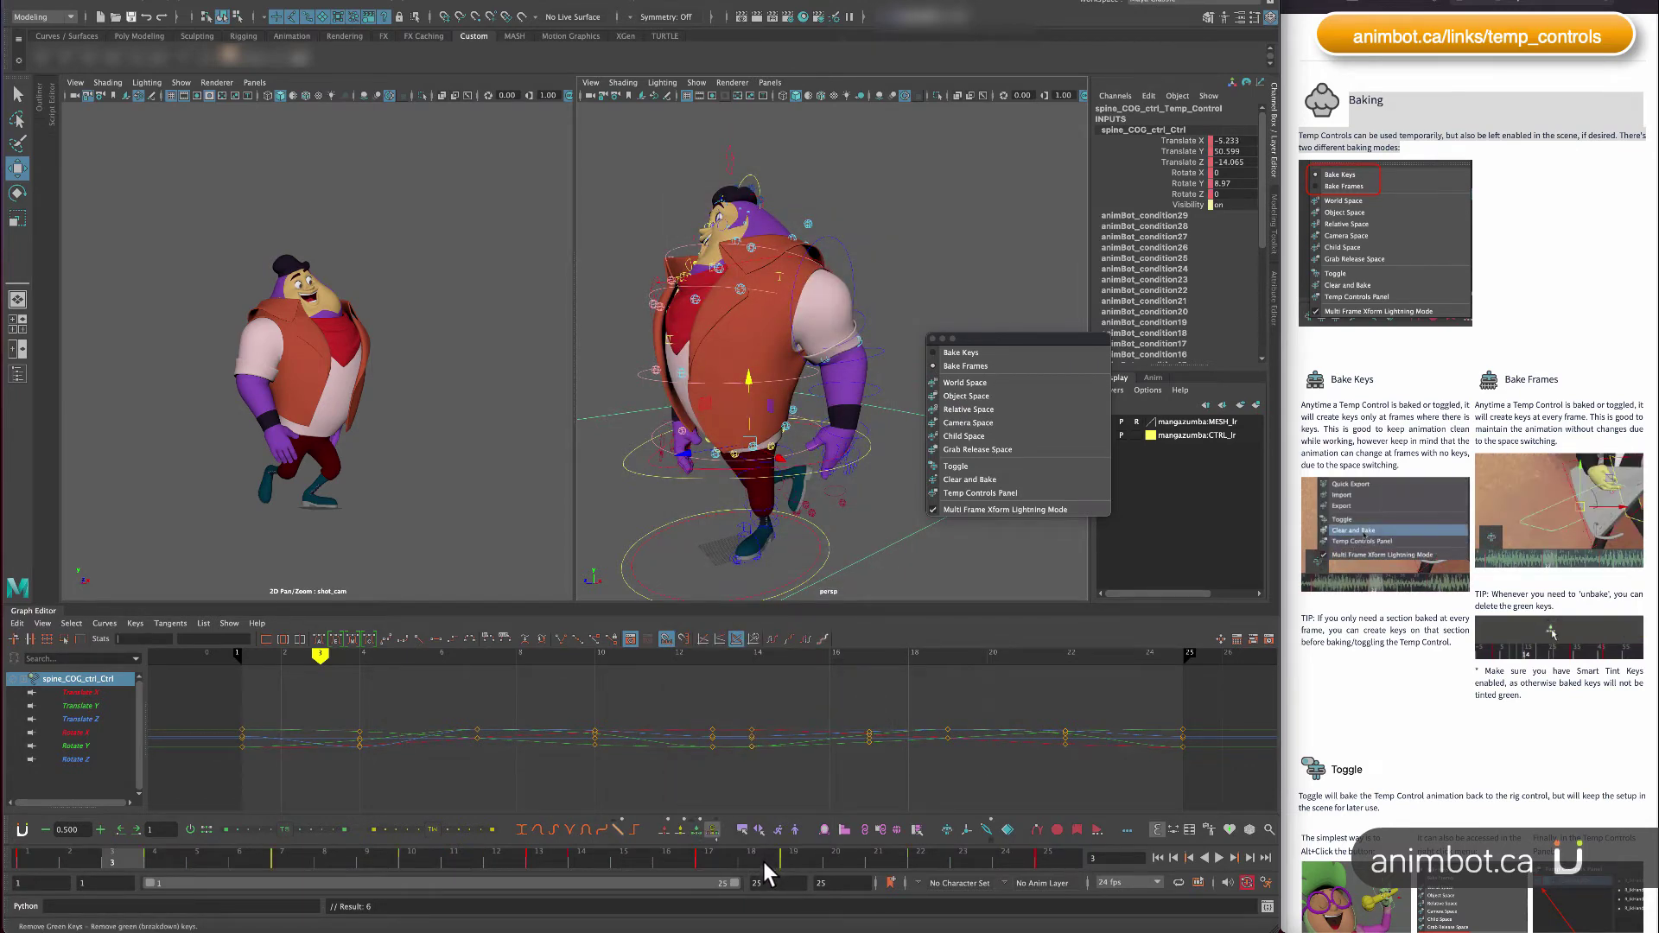
Review the poses at frames 4, 7, 10, 19 and 22, ending on frame 5.
click(154, 856)
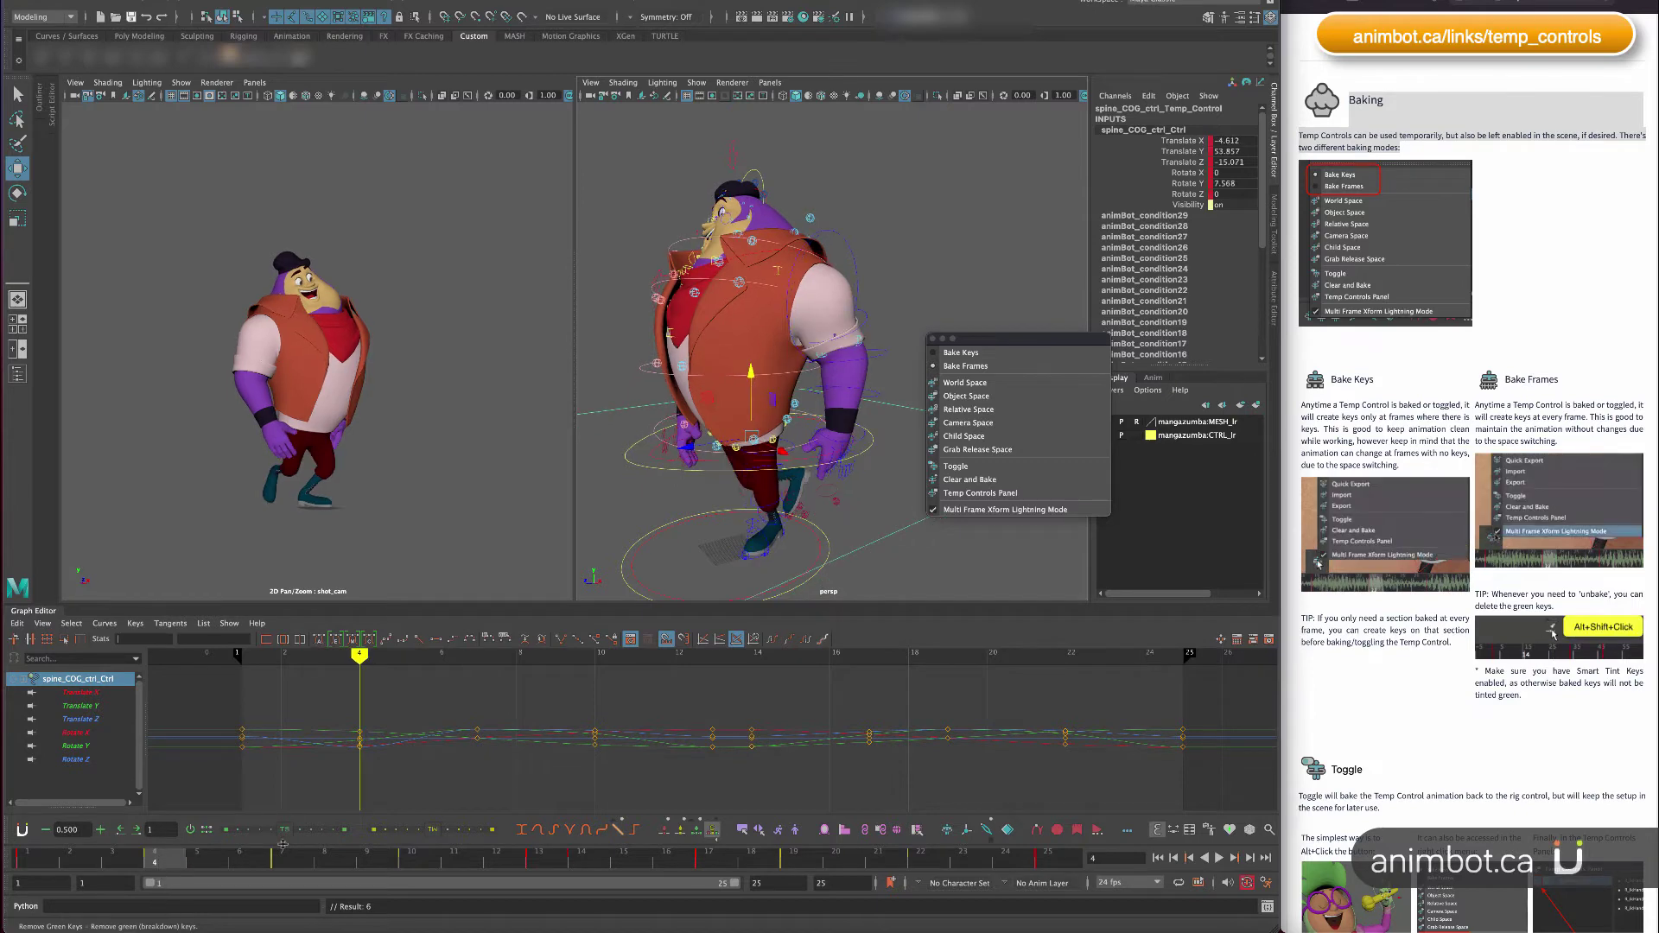
click(281, 856)
click(156, 856)
click(283, 856)
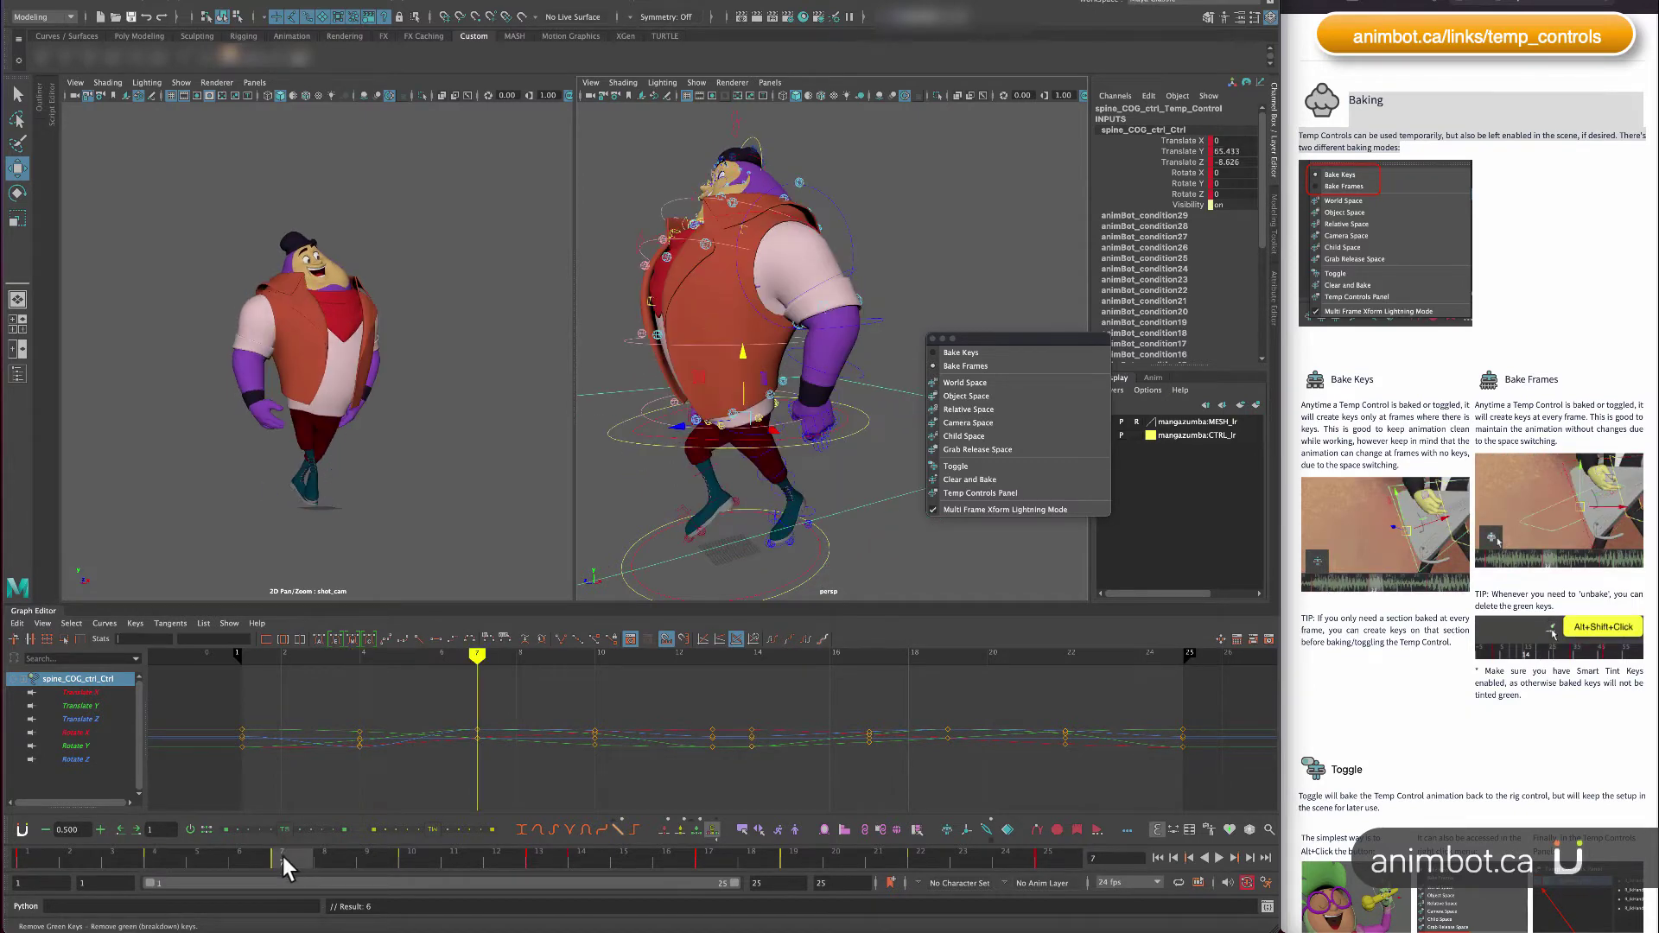
click(407, 858)
click(279, 855)
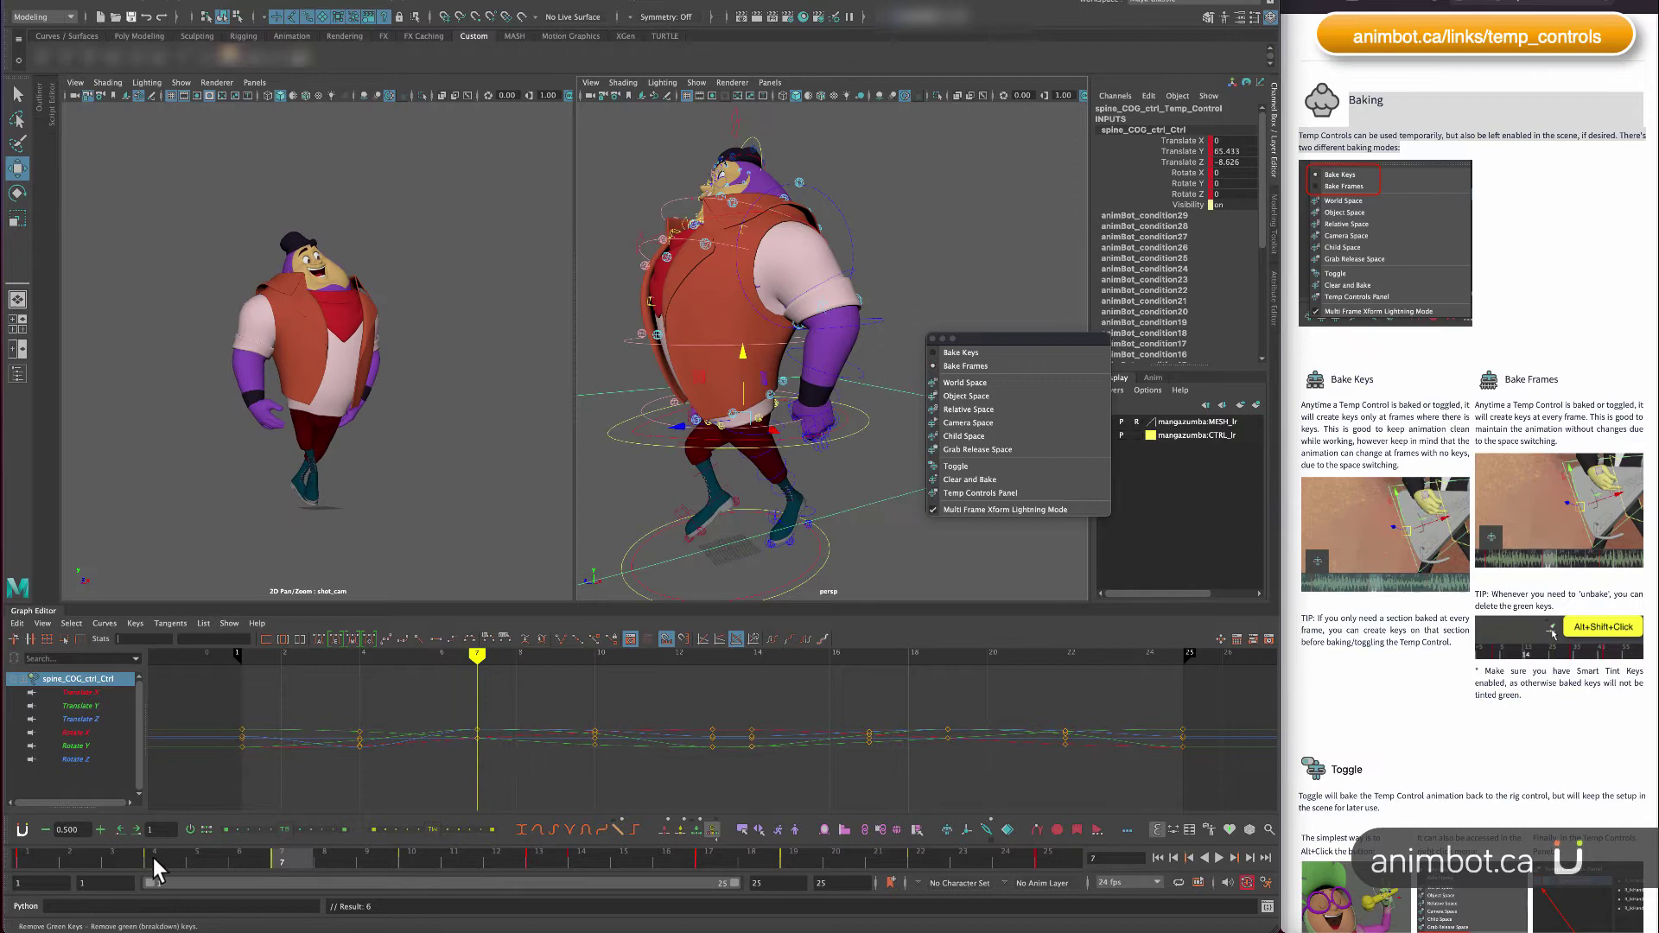
click(153, 858)
click(294, 854)
click(406, 855)
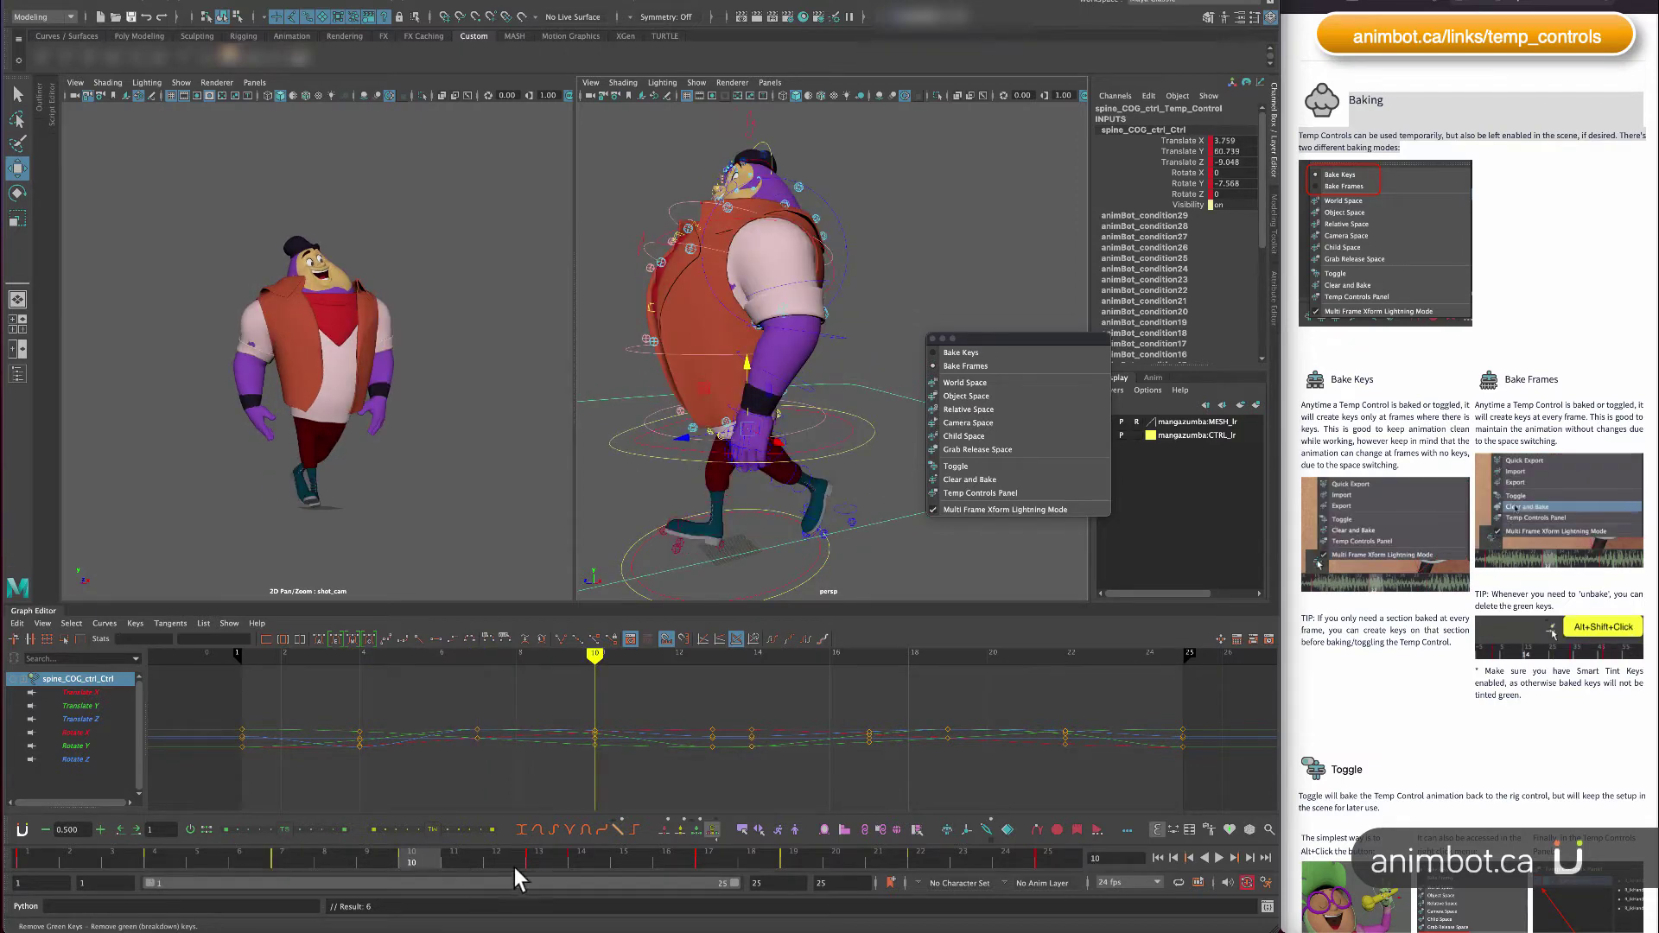
click(799, 855)
click(916, 856)
click(790, 857)
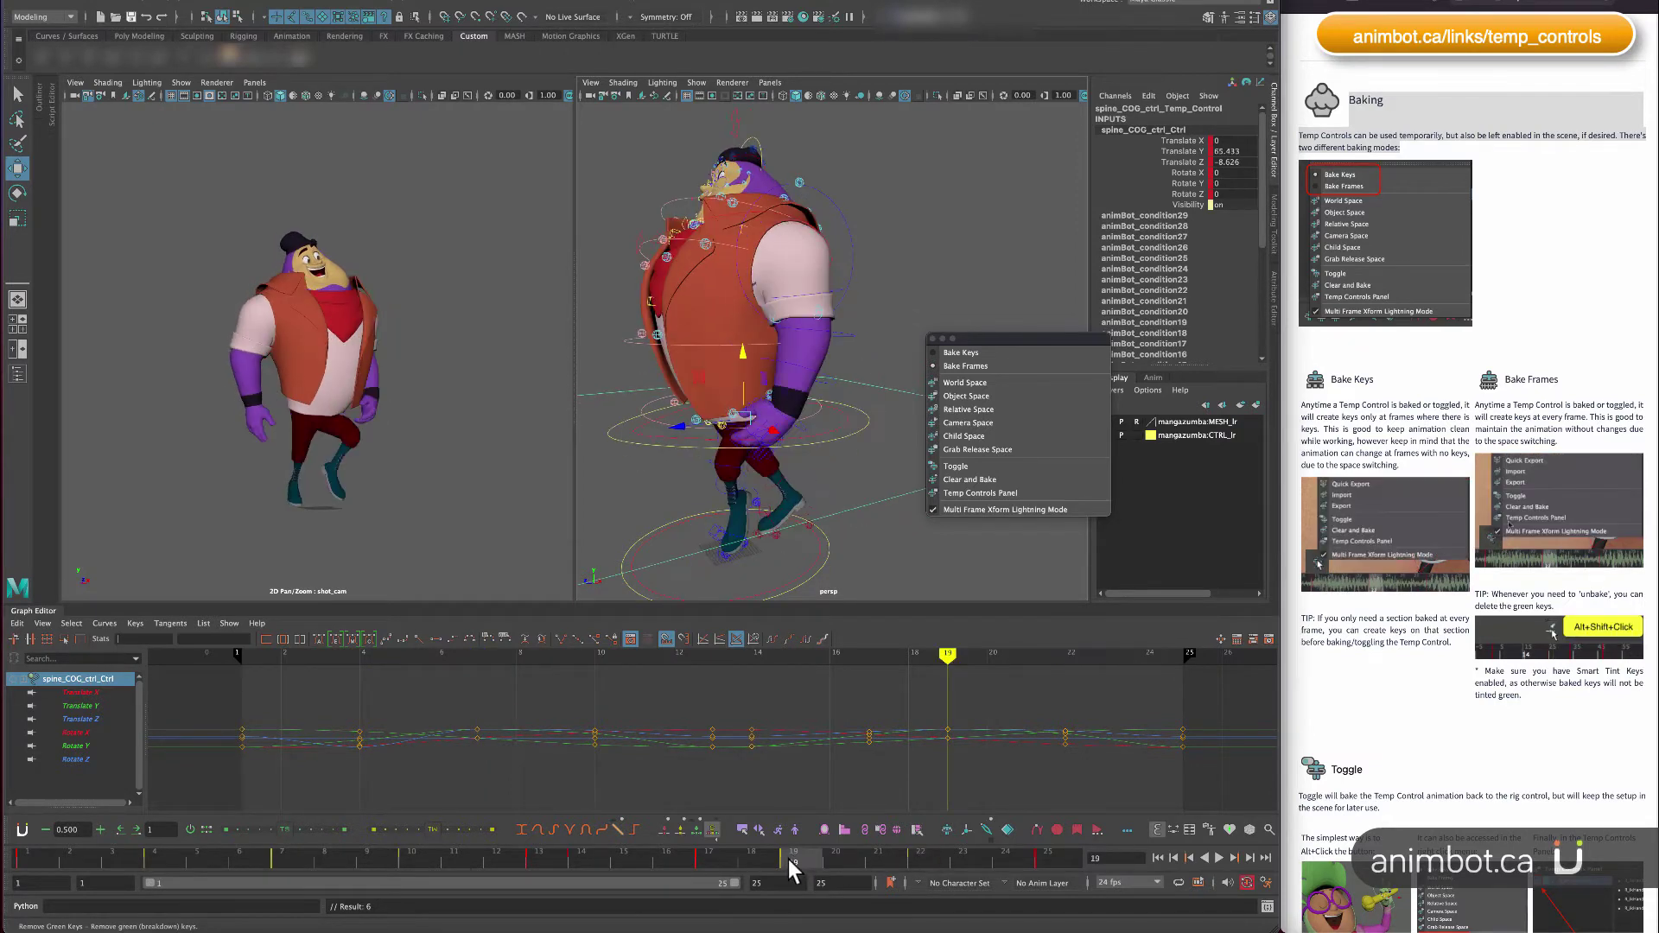
click(408, 852)
click(286, 855)
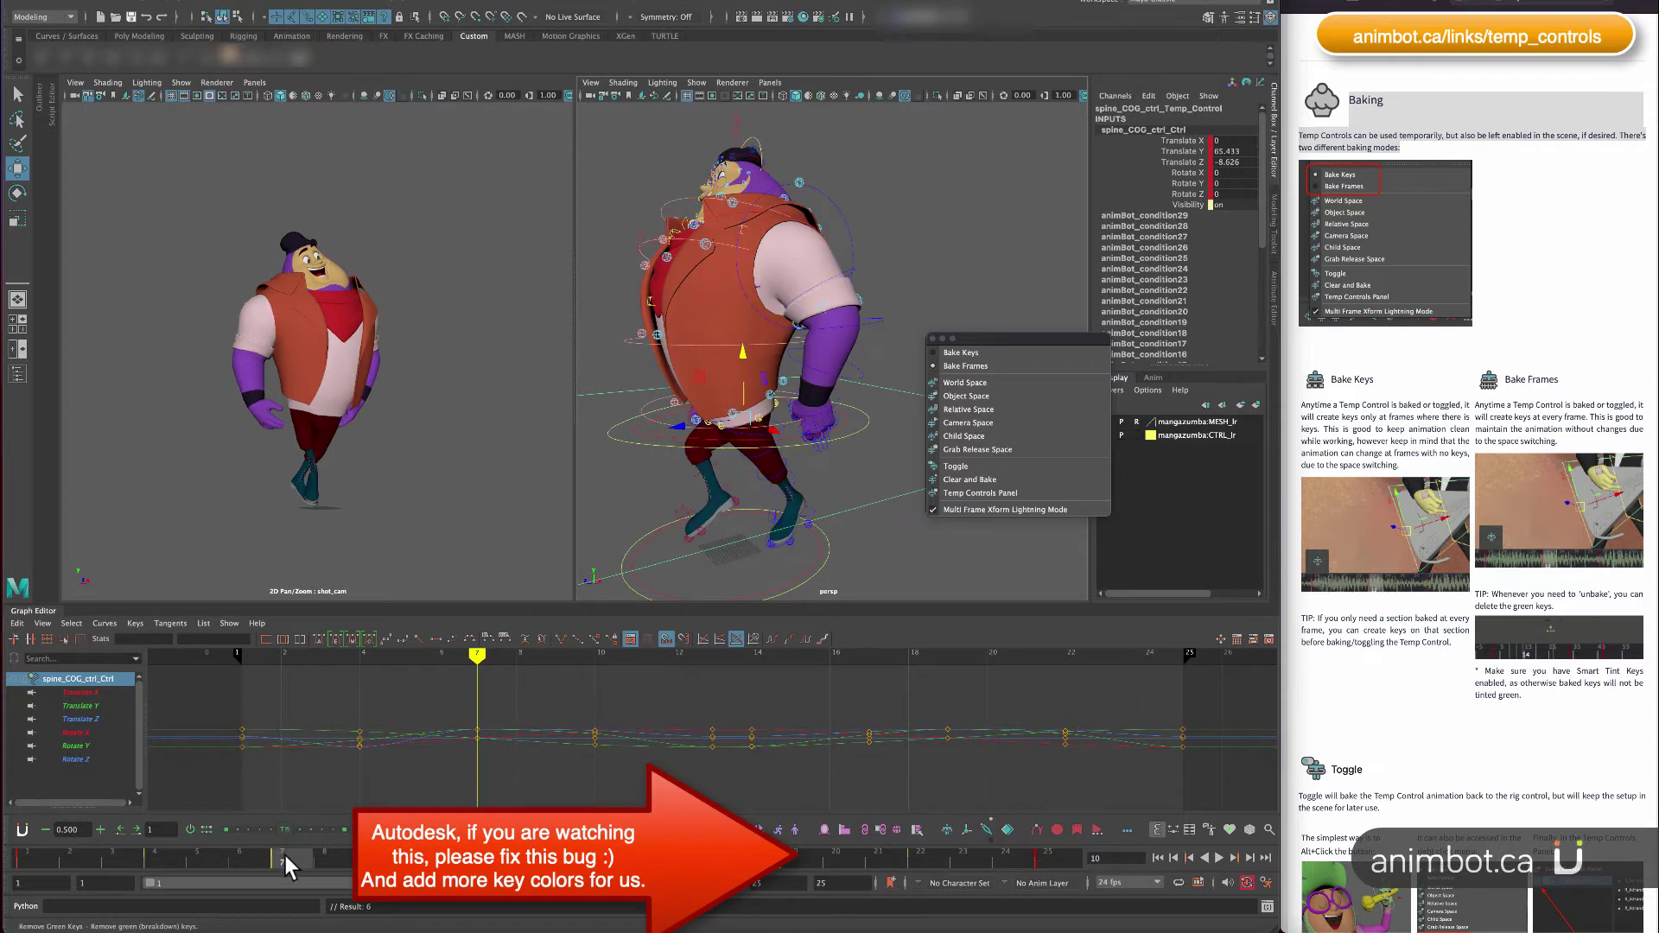
click(155, 856)
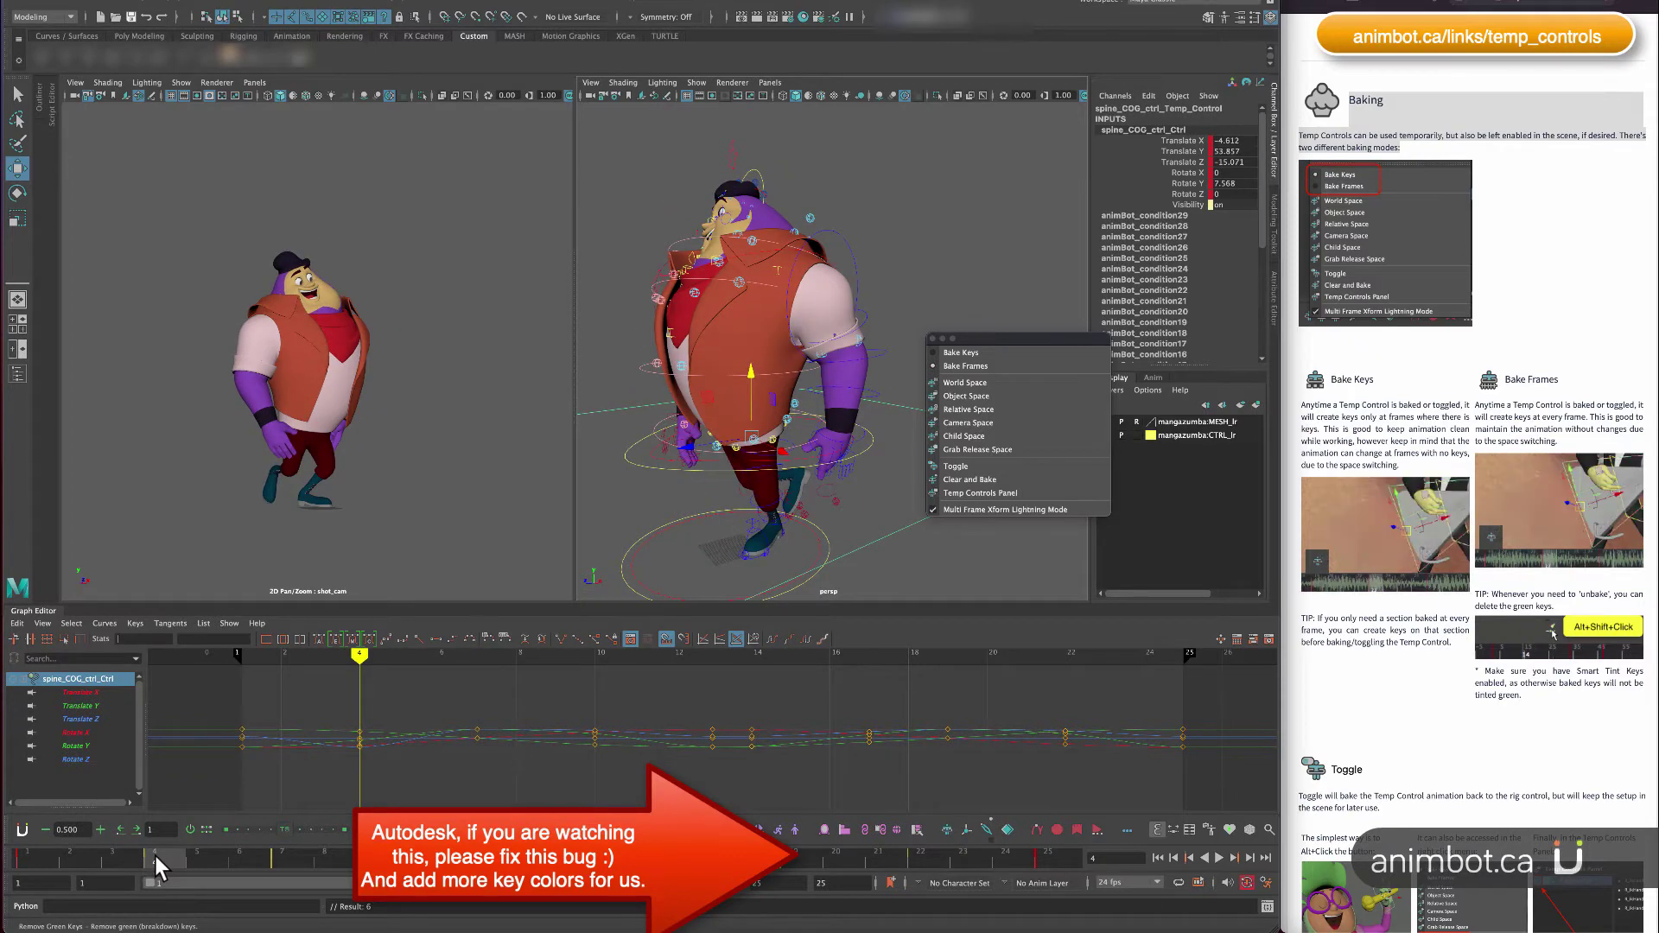
click(282, 854)
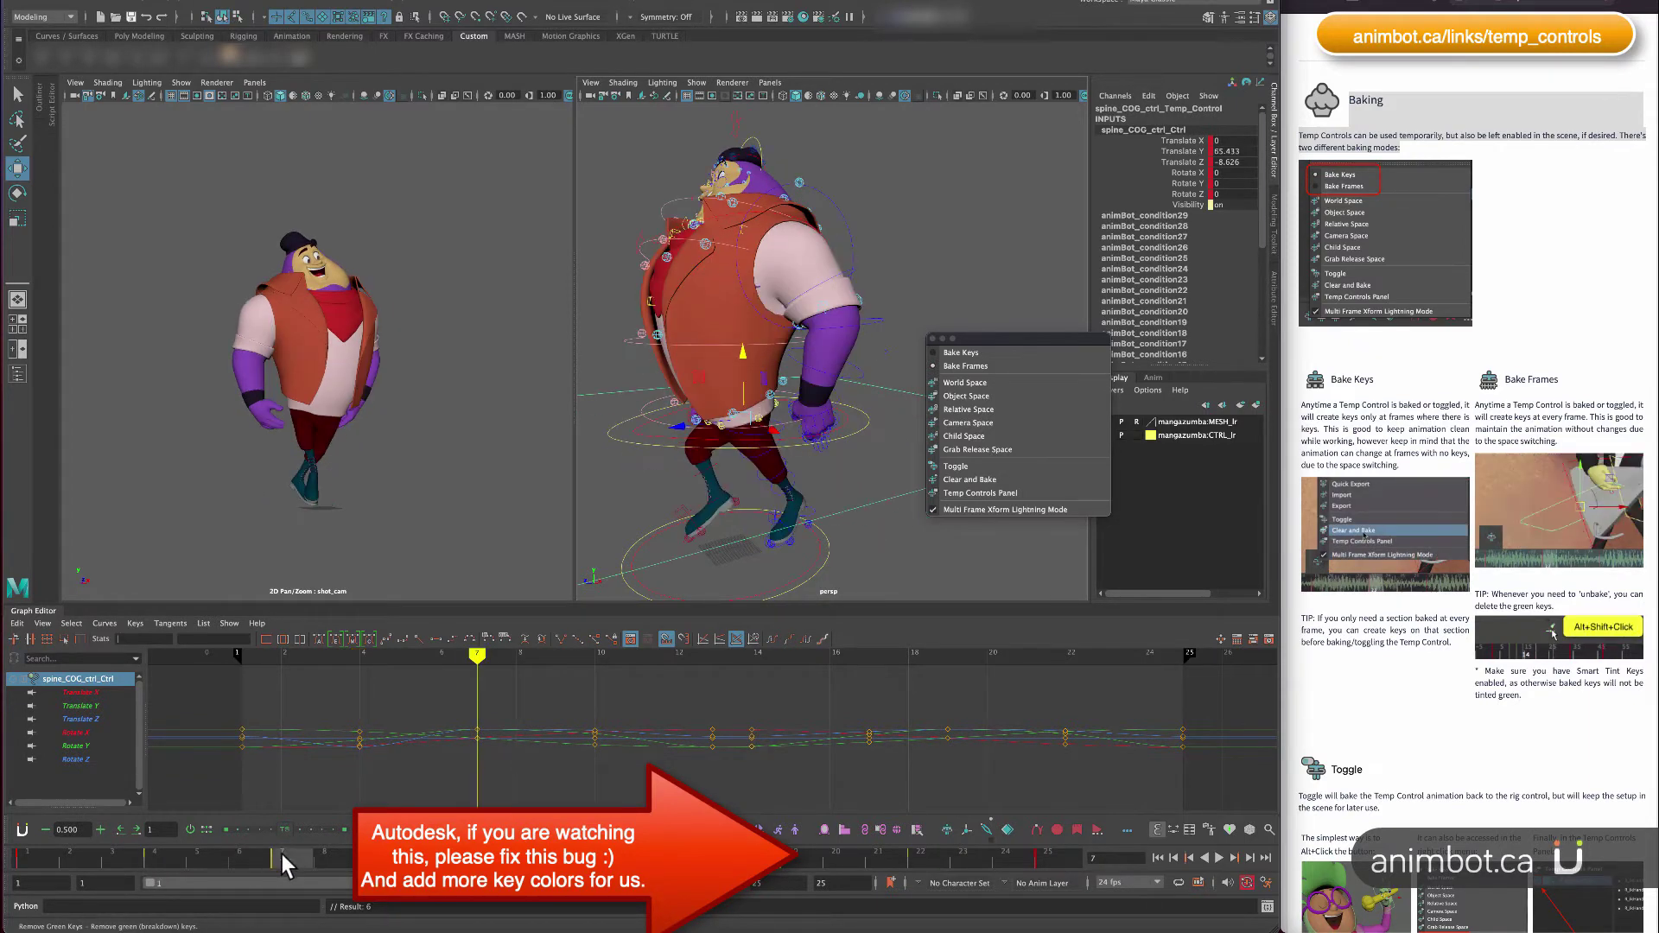
click(283, 858)
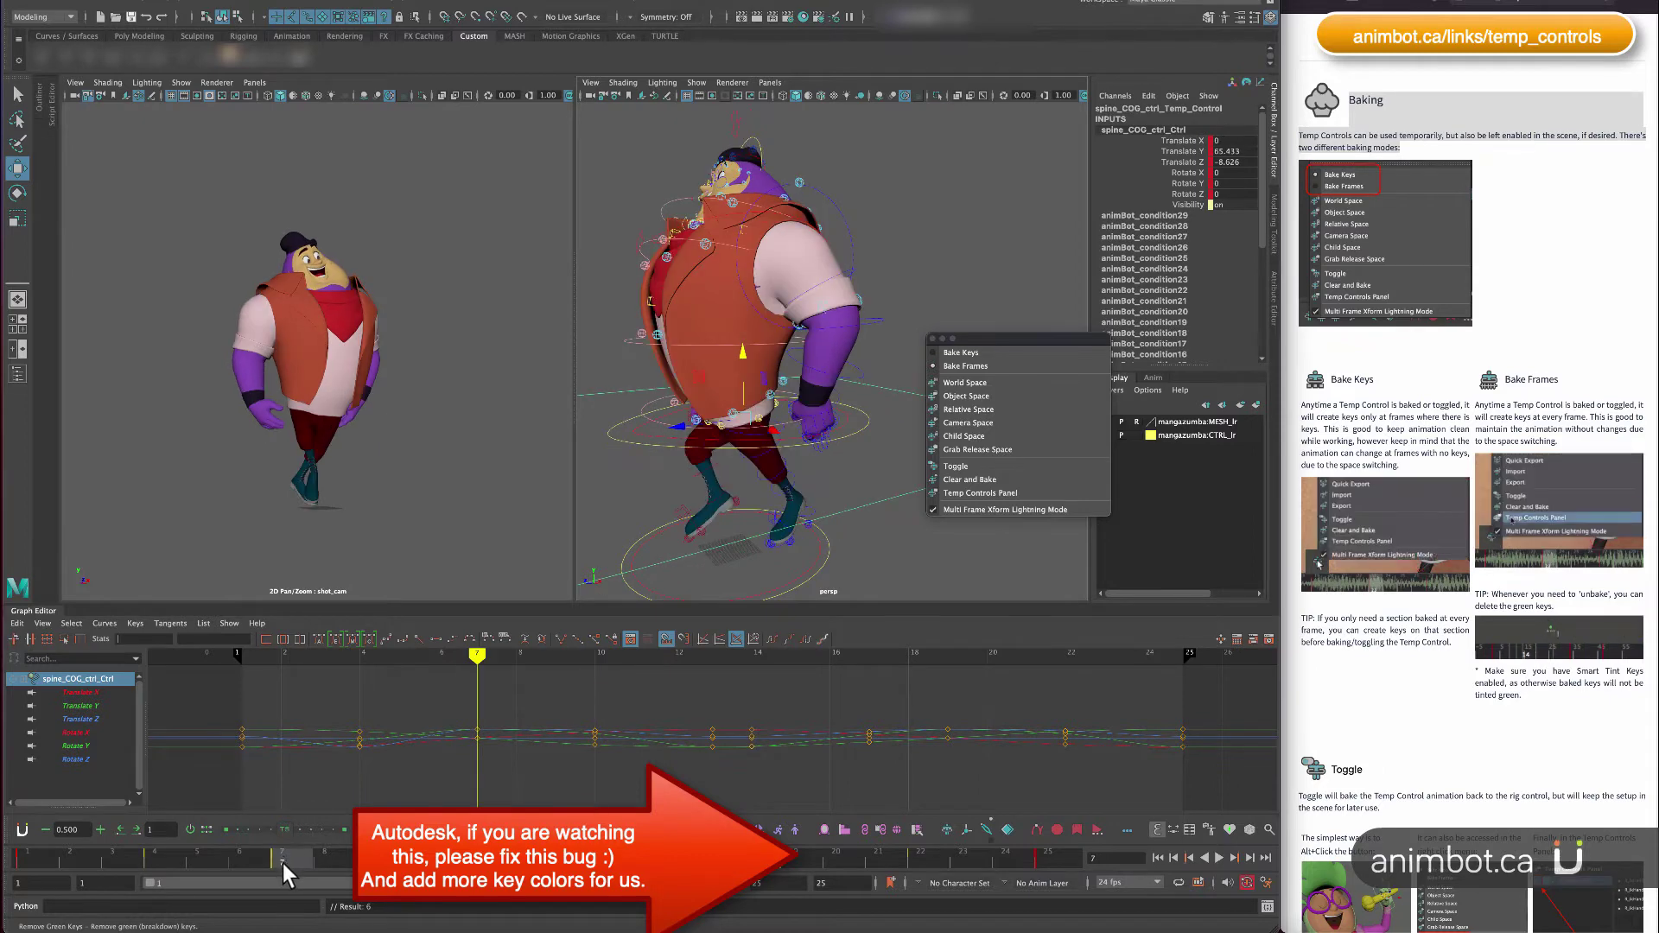
click(213, 854)
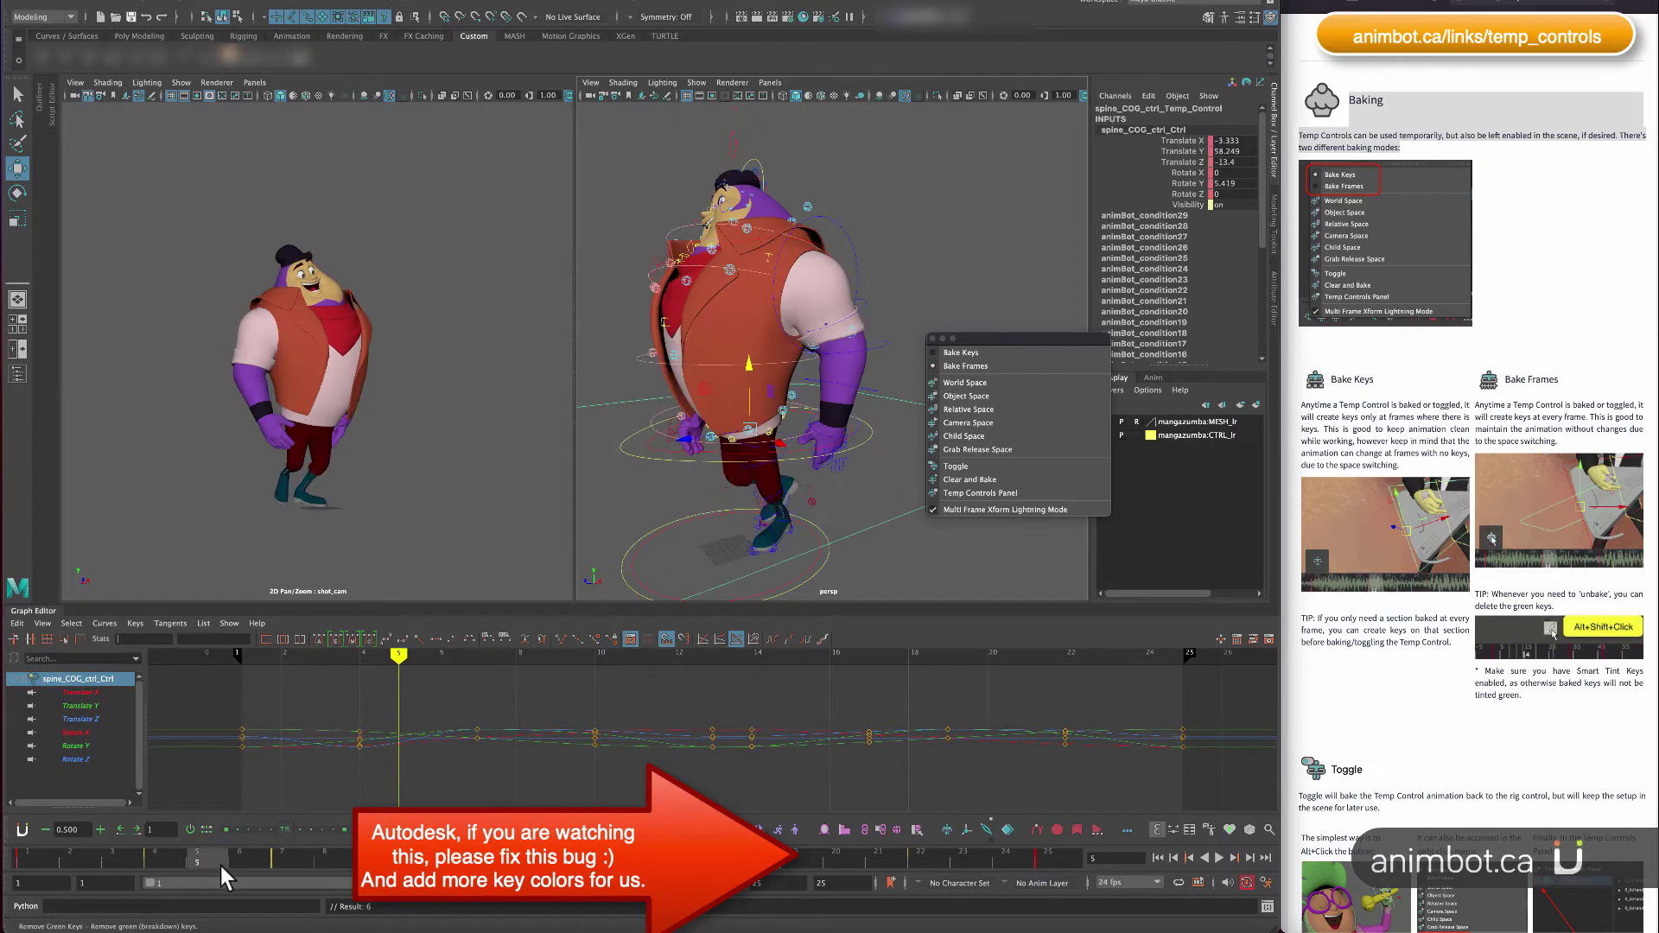
Convert the temp control's frame-5 key to a breakdown and scrub through the surrounding frames.
right_click(203, 854)
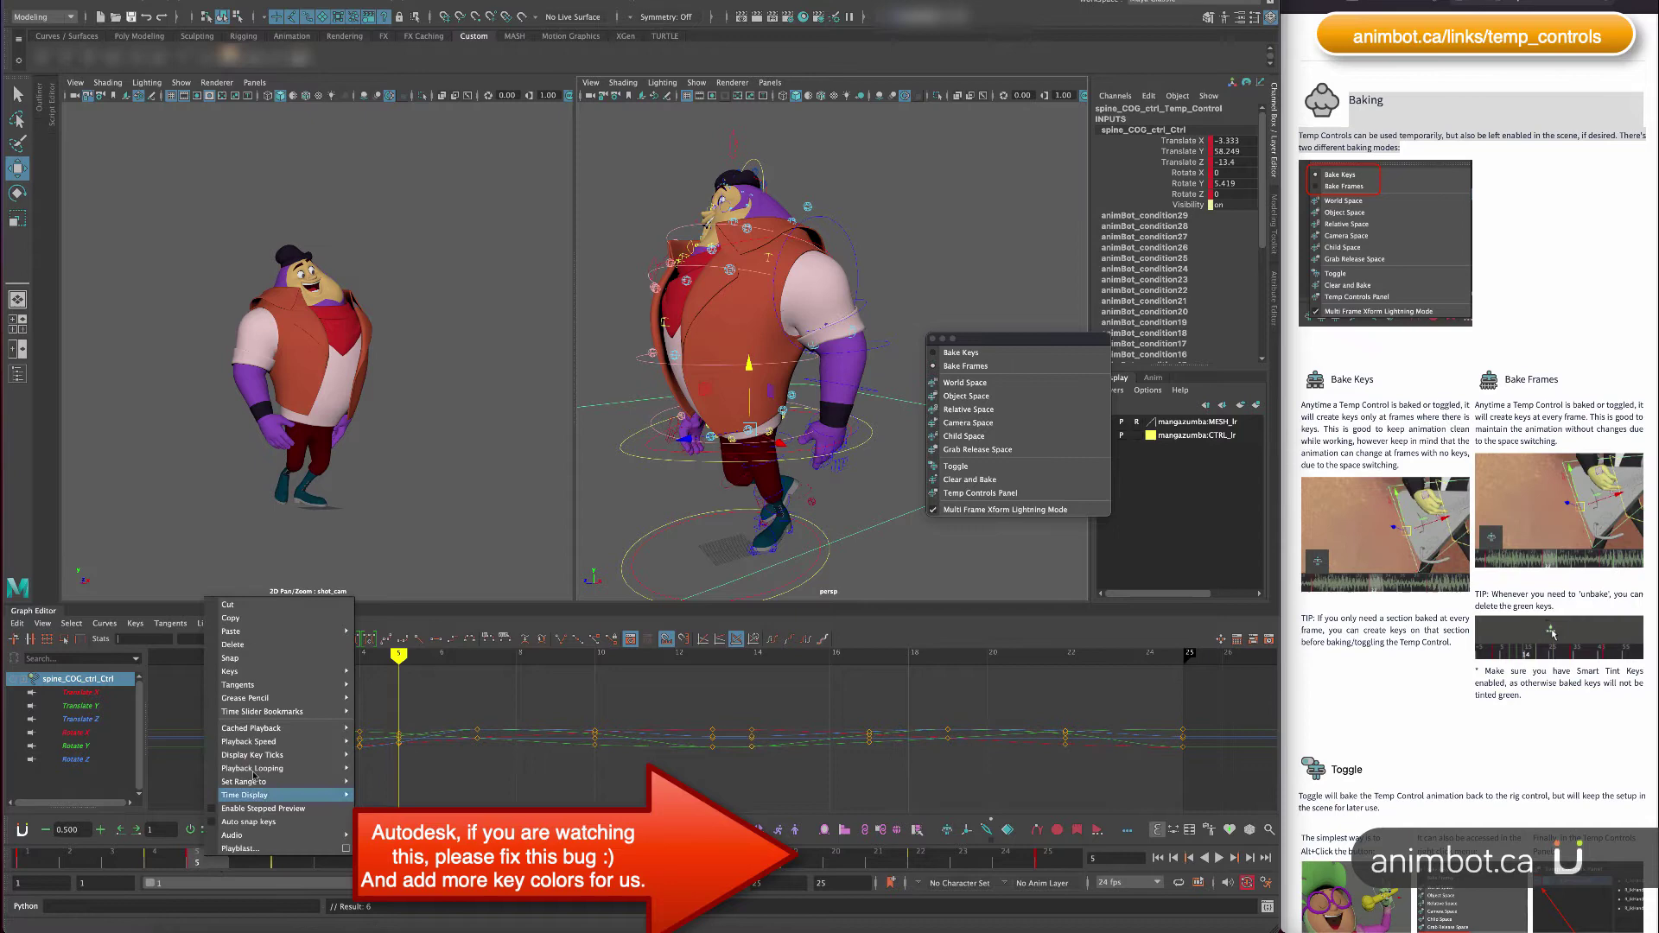
mouse_move(285, 671)
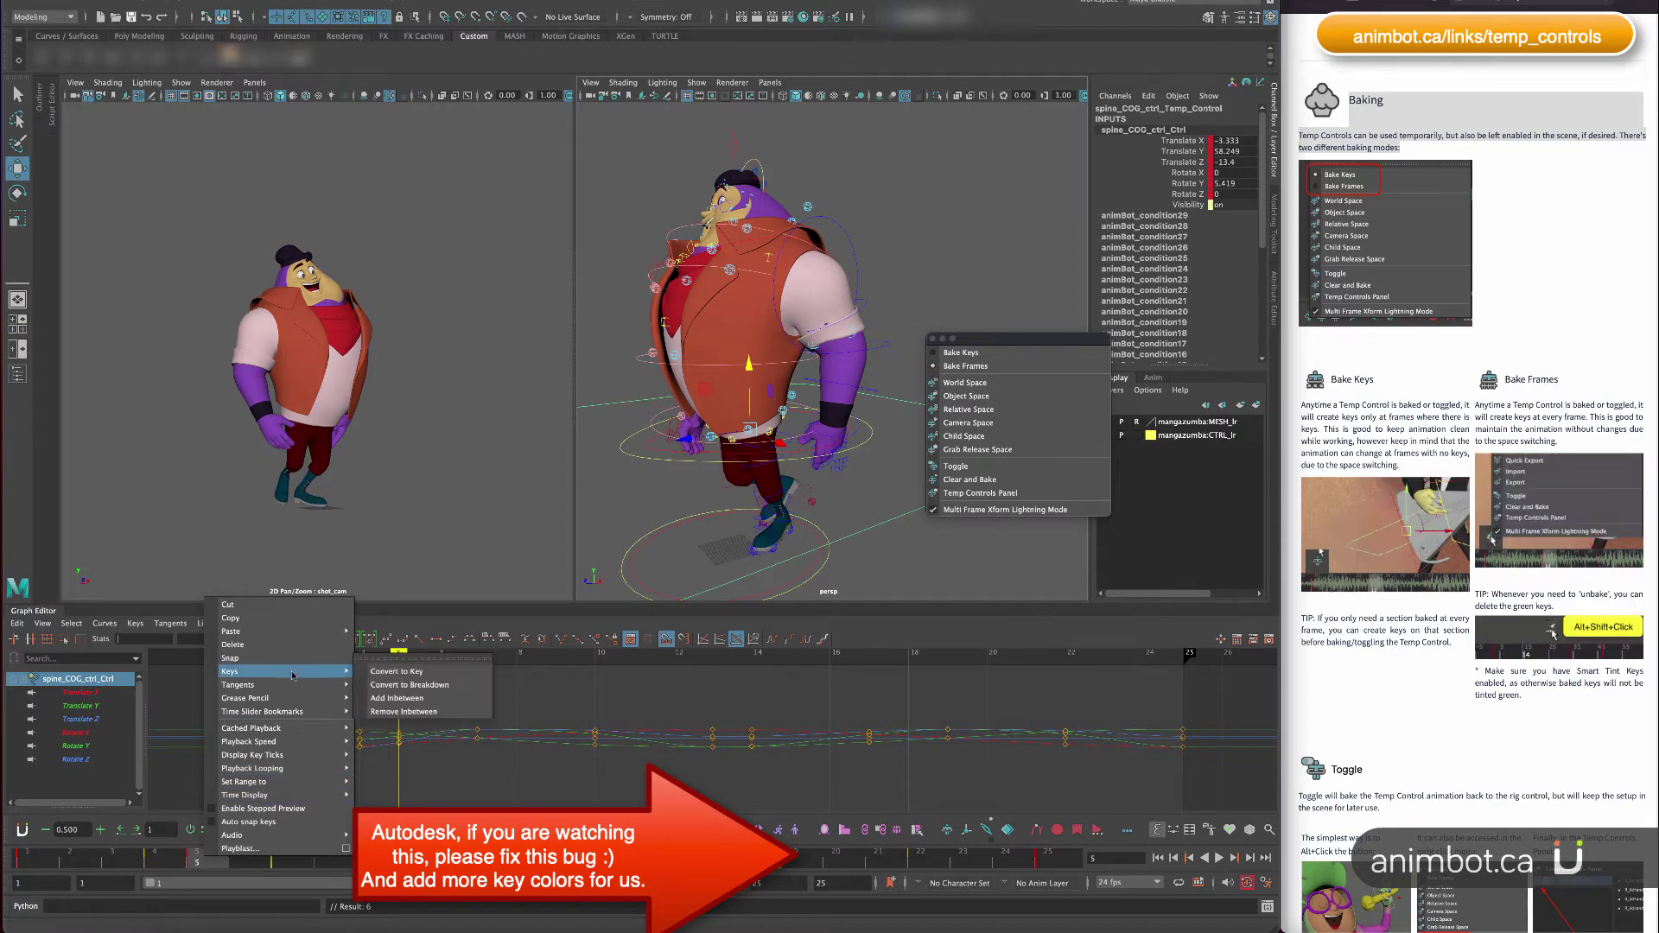
click(444, 684)
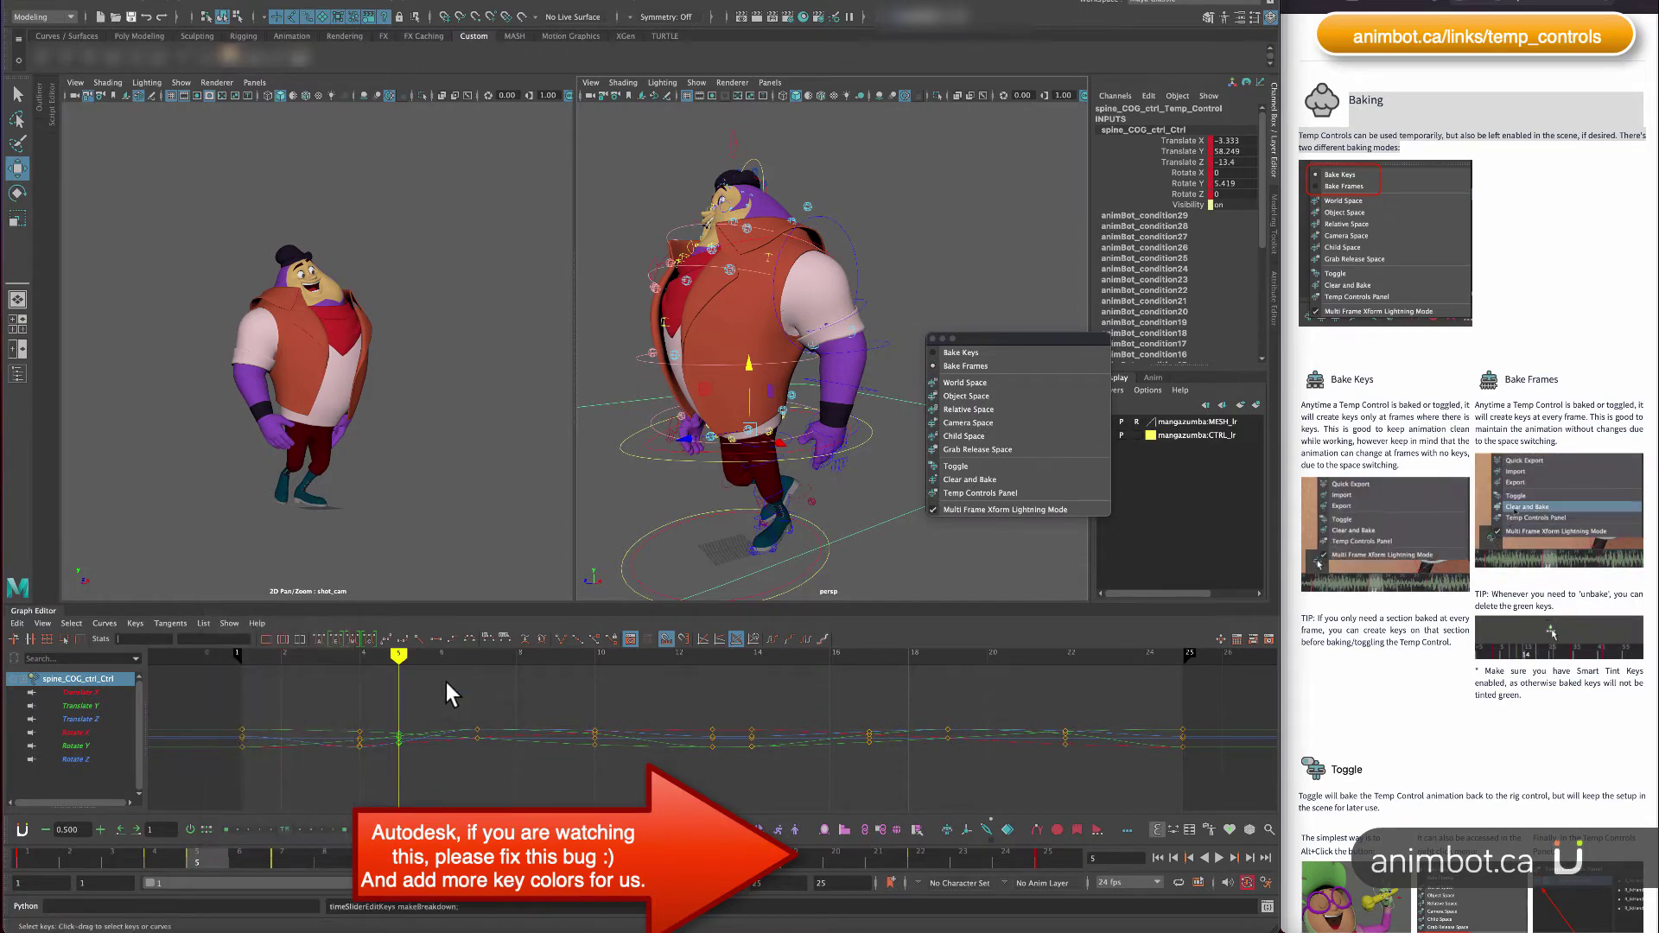
drag(268, 848, 194, 859)
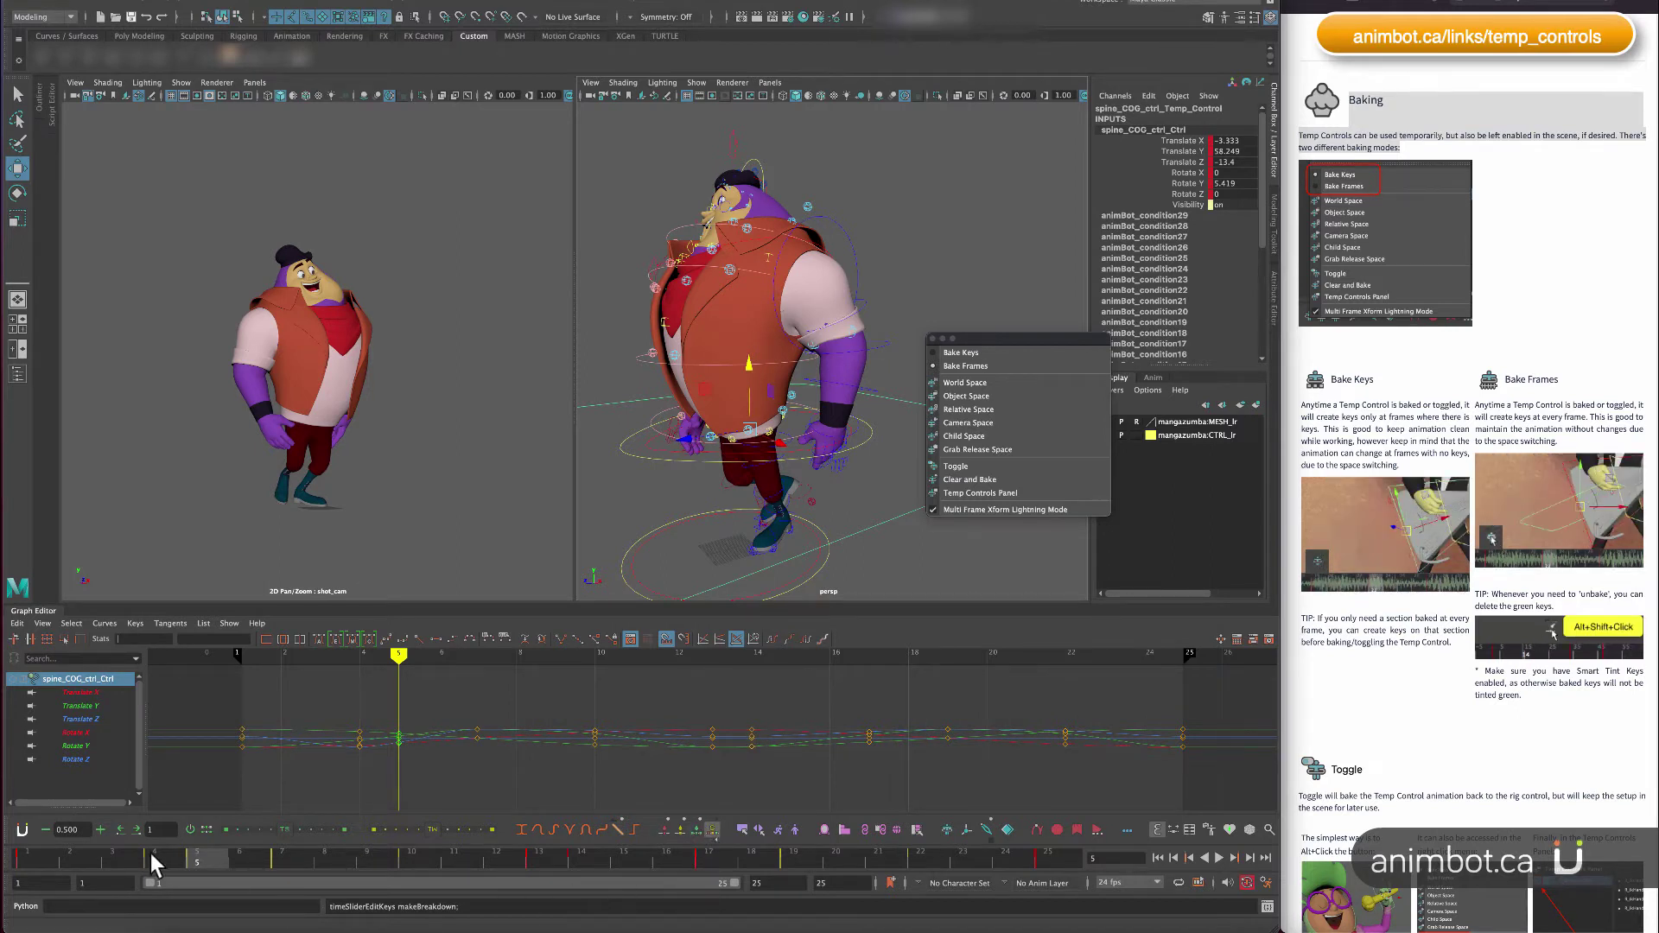
Delete the breakdown key at frame 5 and scrub forward to frame 8.
click(180, 858)
click(200, 851)
right_click(203, 858)
click(266, 646)
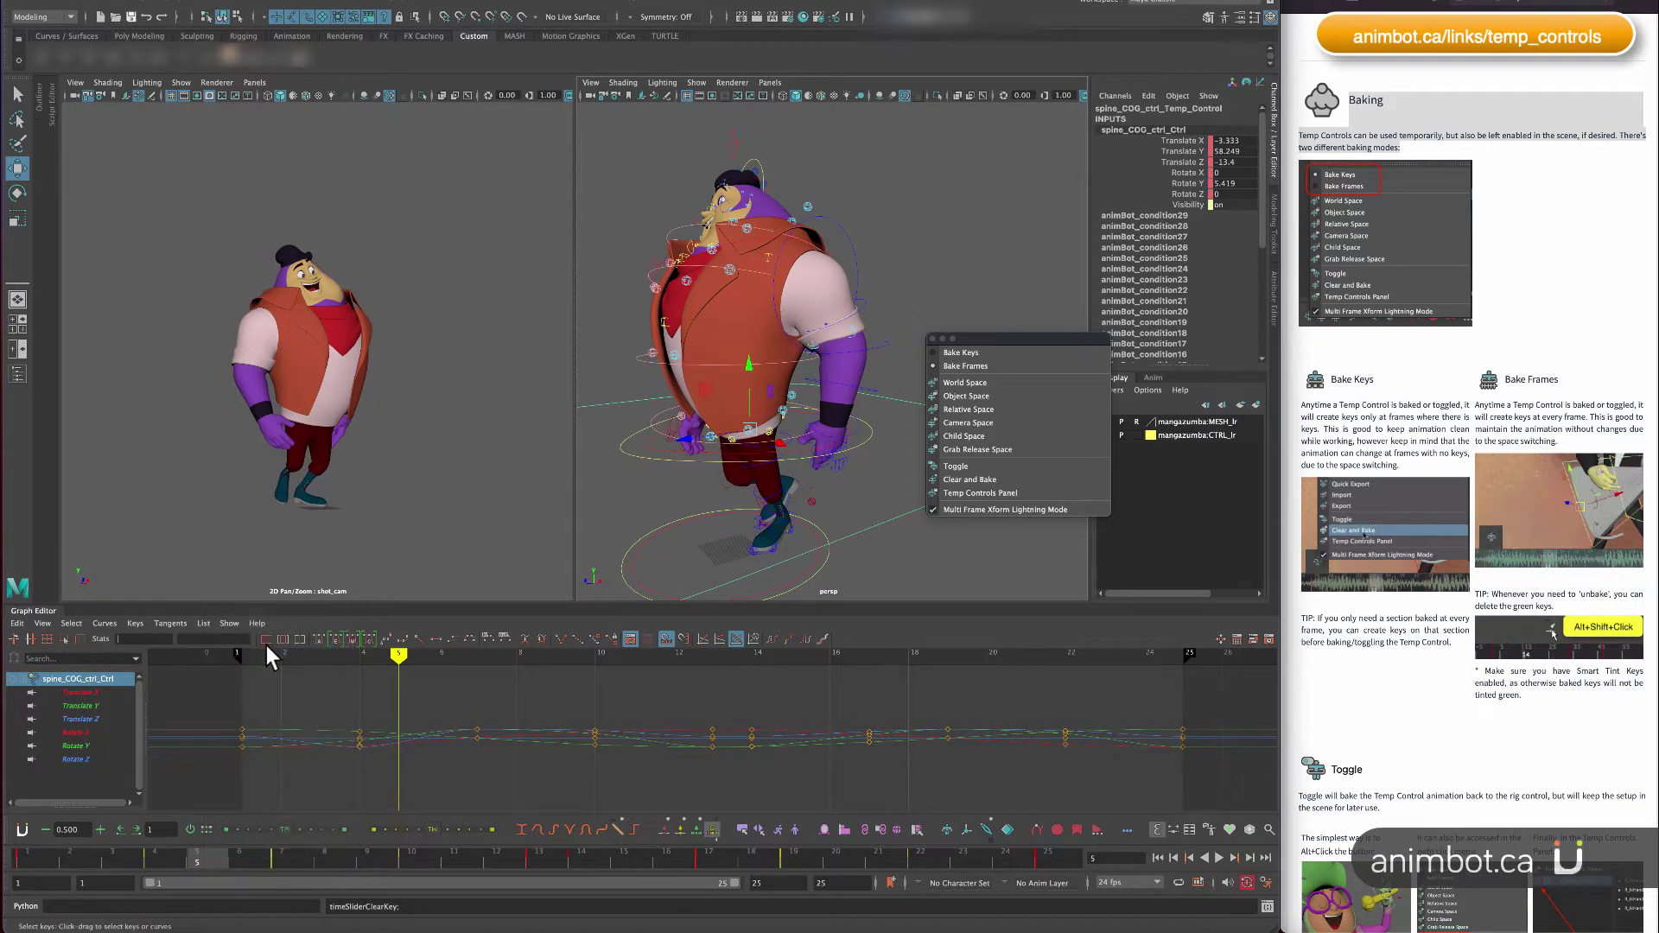
drag(293, 863, 339, 858)
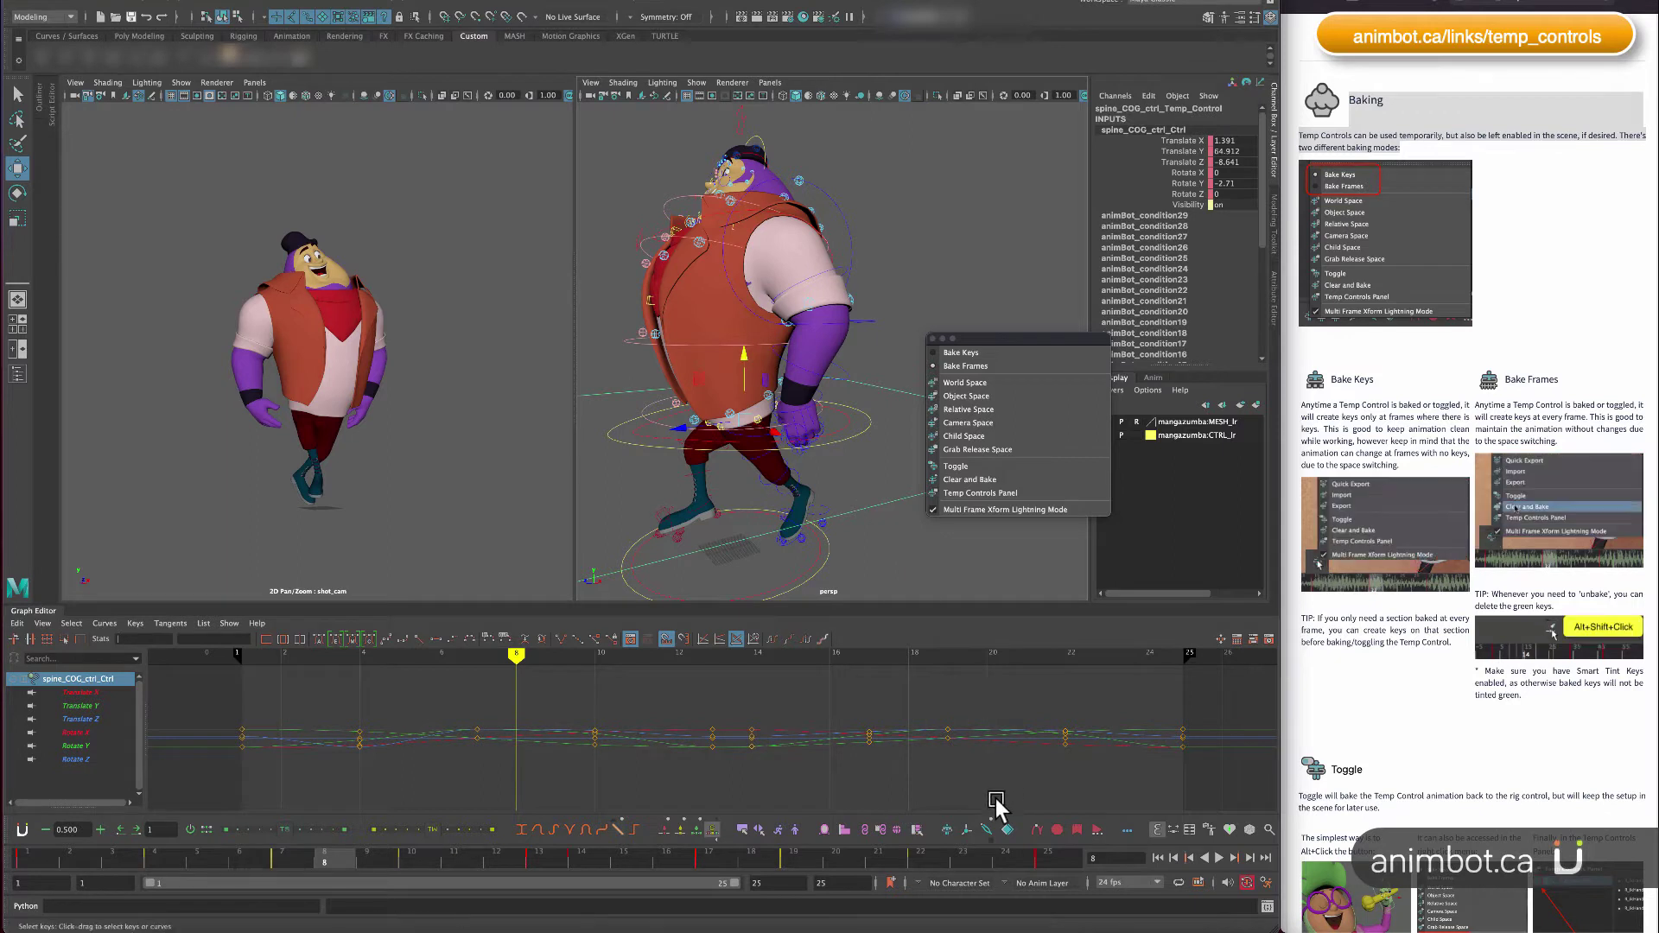
Clear and Bake the spine COG temp control, float the Temp Controls menu aside, and scrub to frame 9.
click(986, 481)
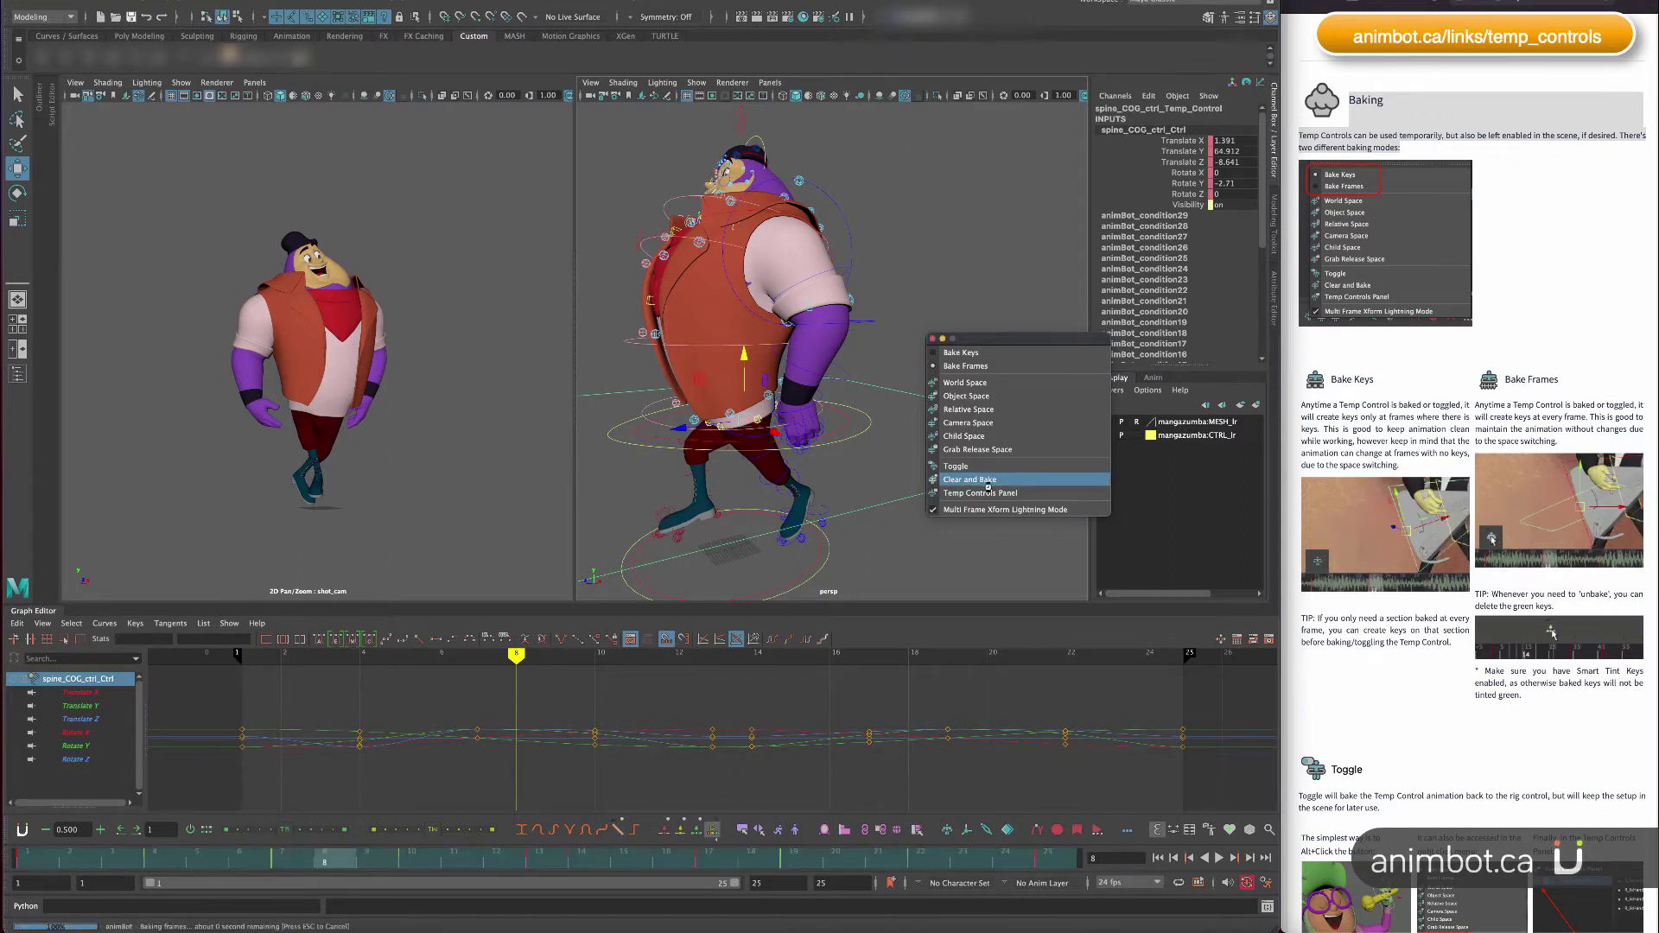
right_click(949, 827)
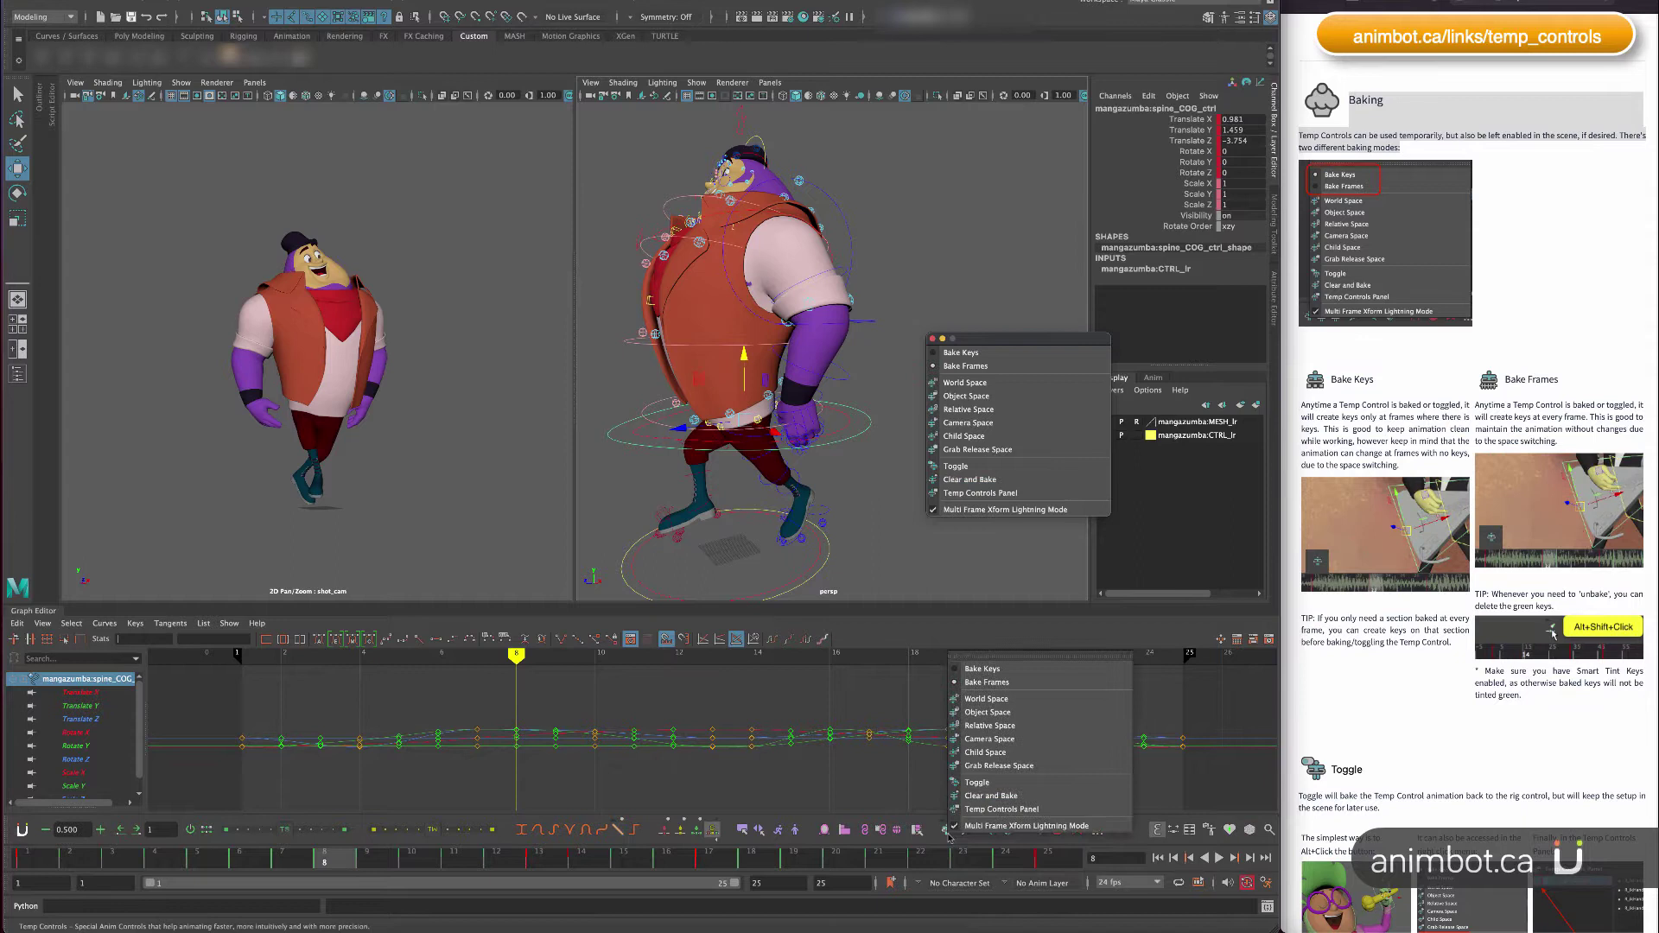
click(1020, 660)
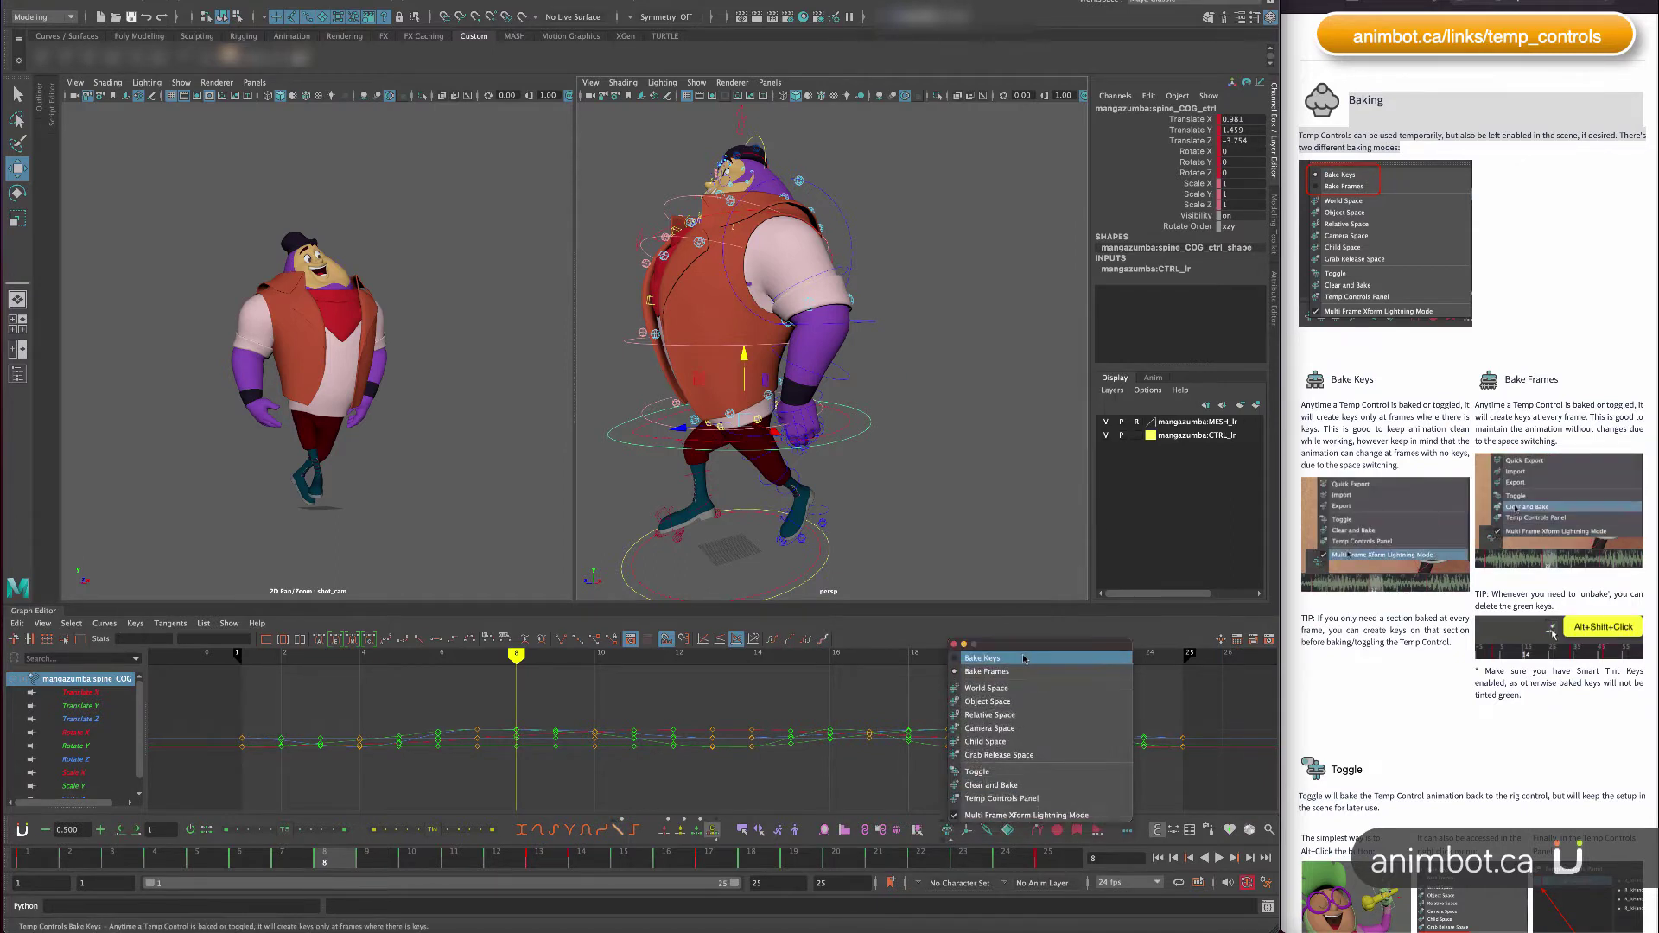
drag(994, 538, 997, 376)
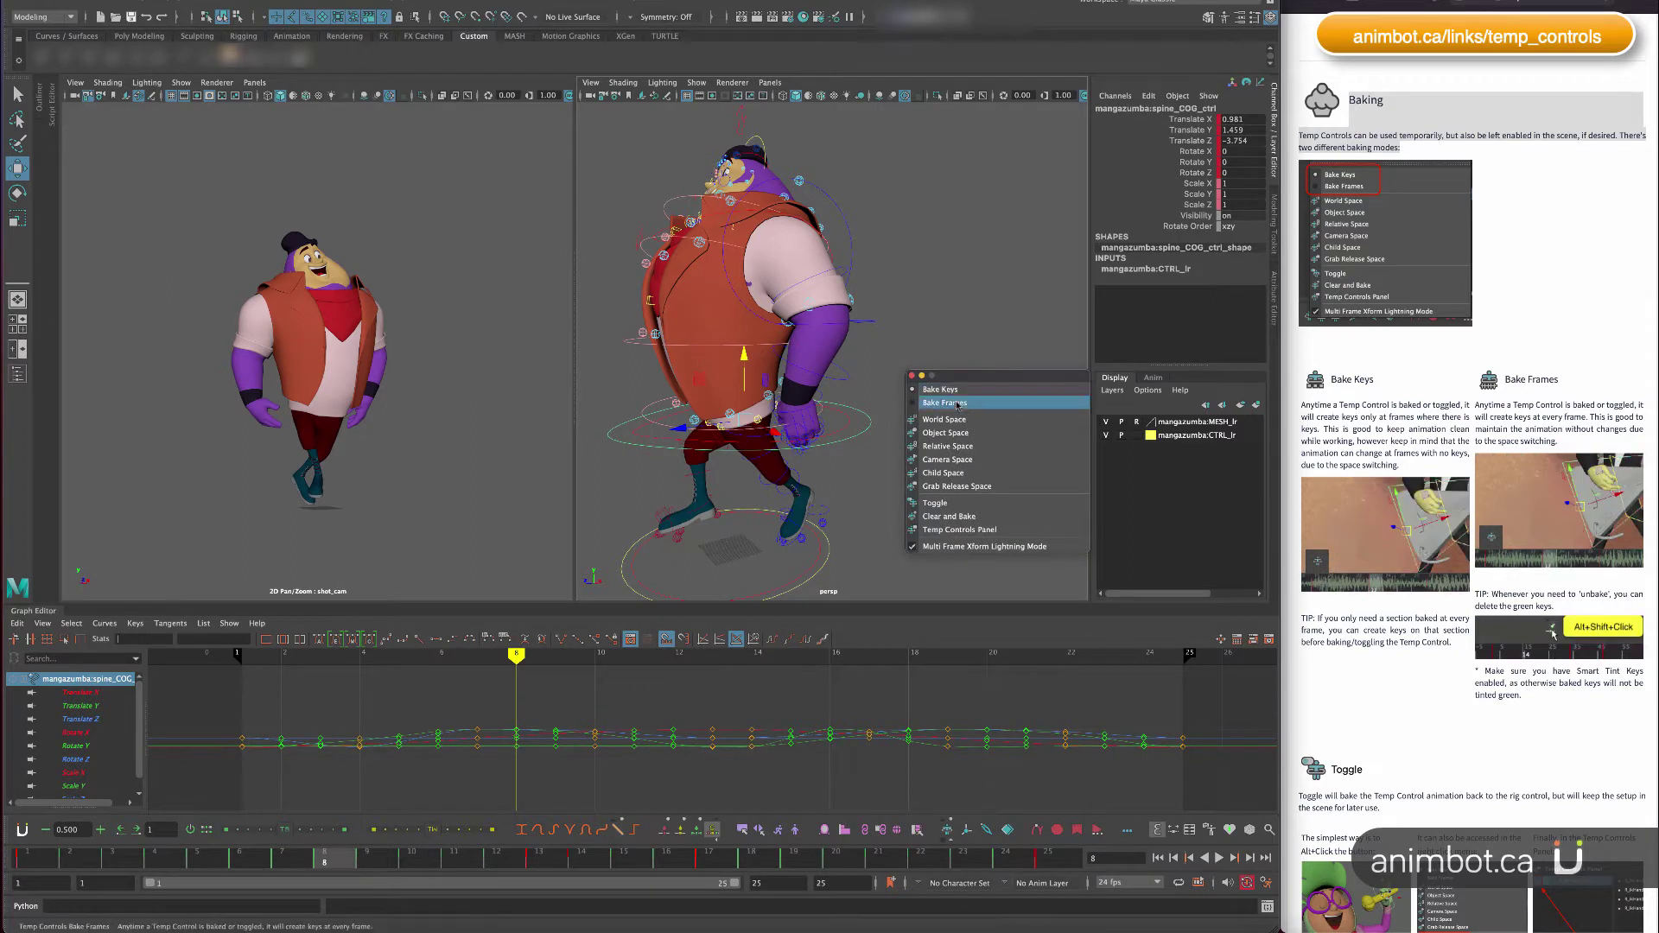
drag(972, 375, 1041, 375)
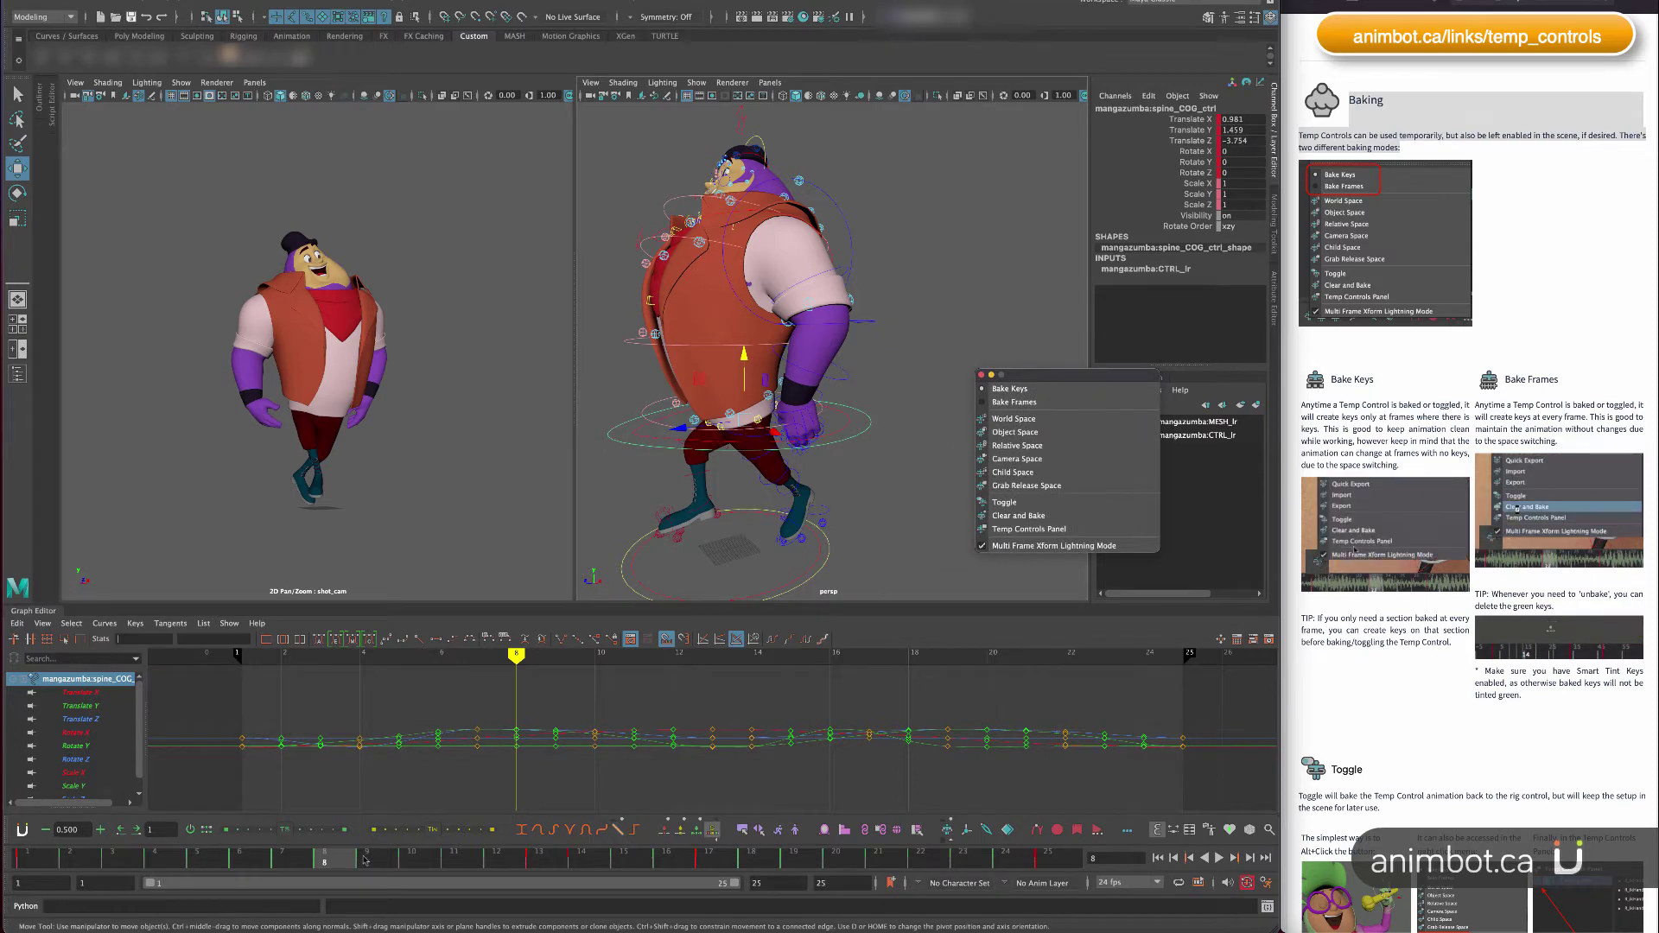
mouse_move(388, 861)
mouse_down()
mouse_move(418, 859)
mouse_move(371, 853)
mouse_up()
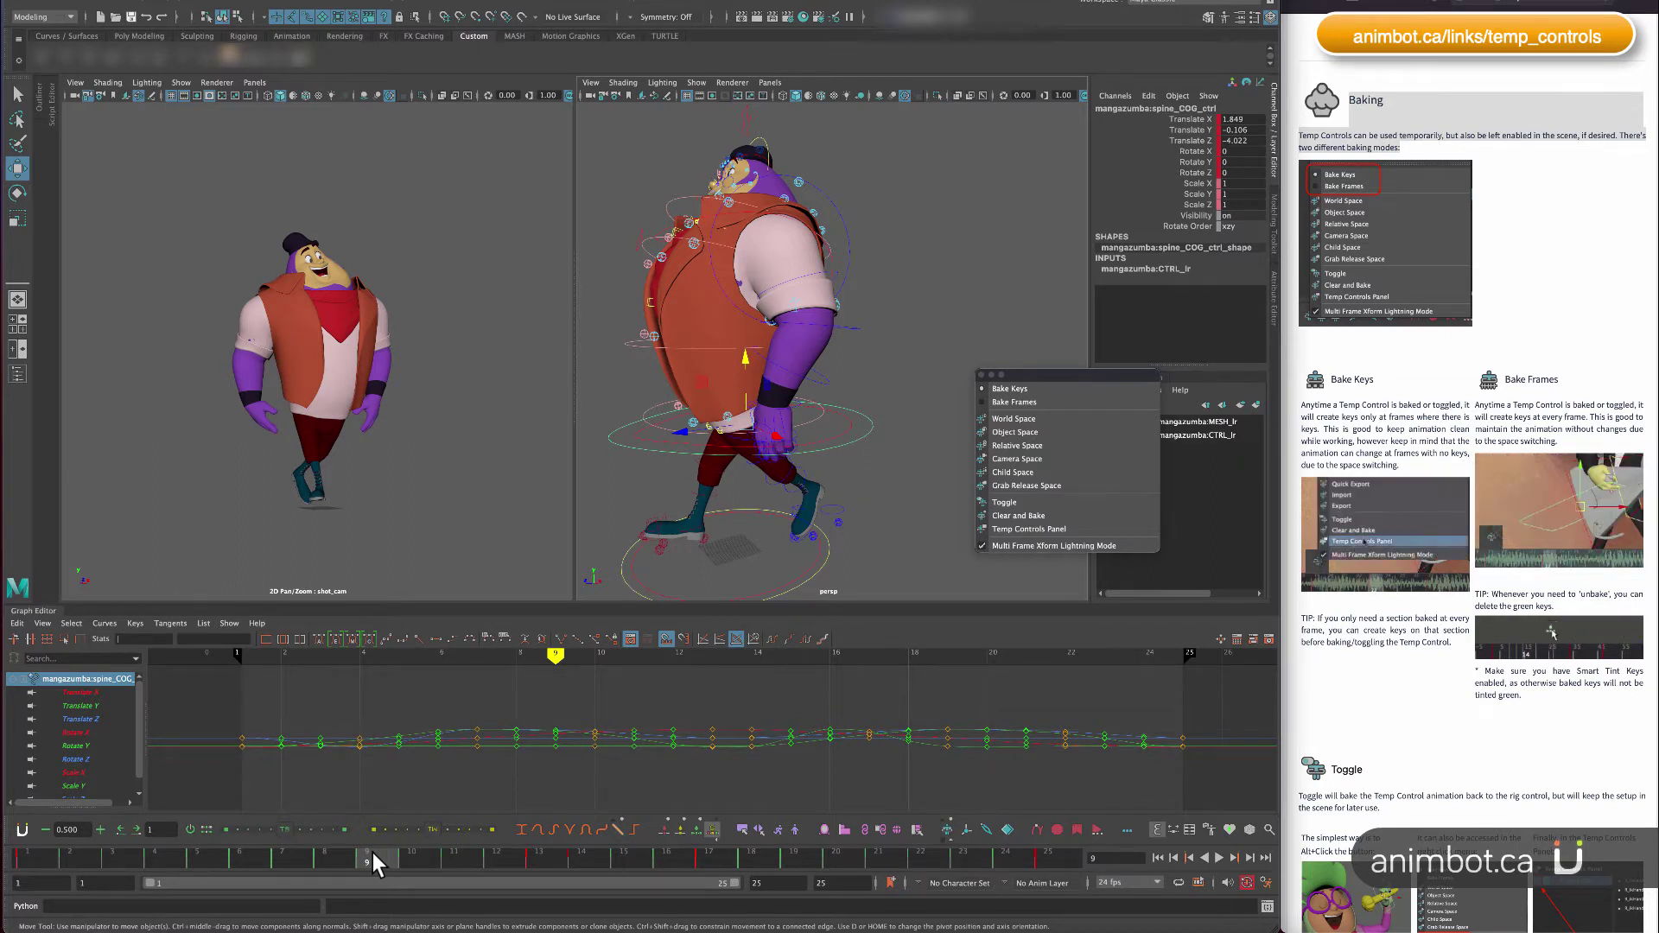
Orbit to a front view and remove the green breakdown keys from the spine COG's baked curves.
click(948, 830)
click(783, 440)
mouse_move(783, 441)
alt+mouse_down()
mouse_move(788, 459)
mouse_move(785, 442)
alt+mouse_up()
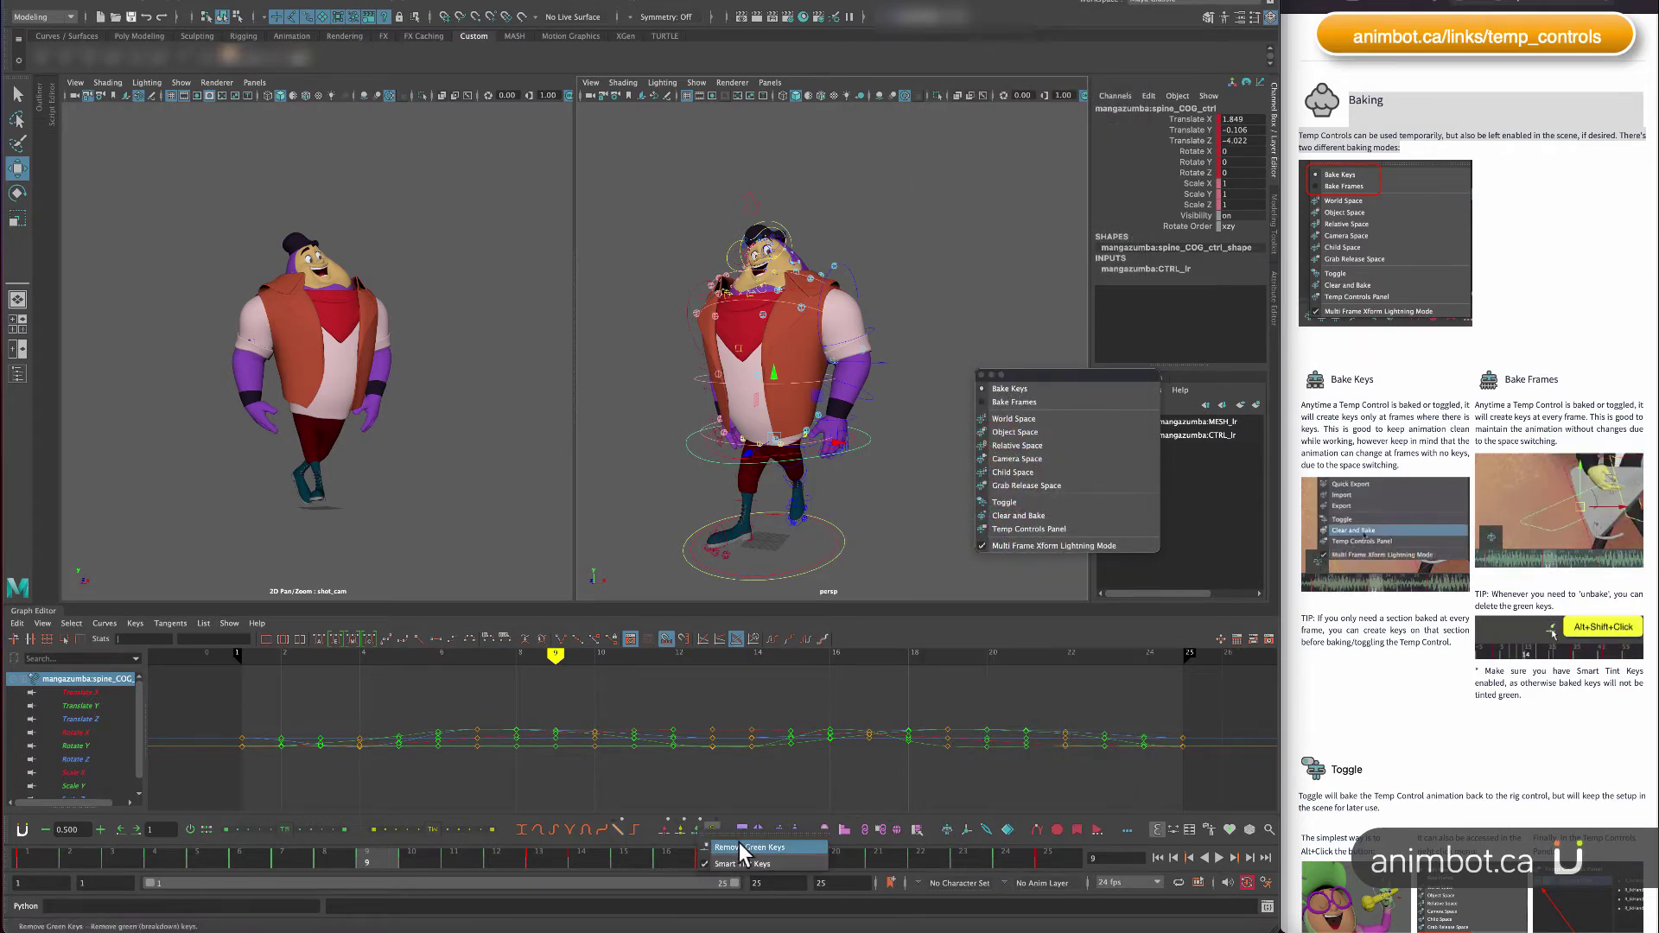
click(710, 829)
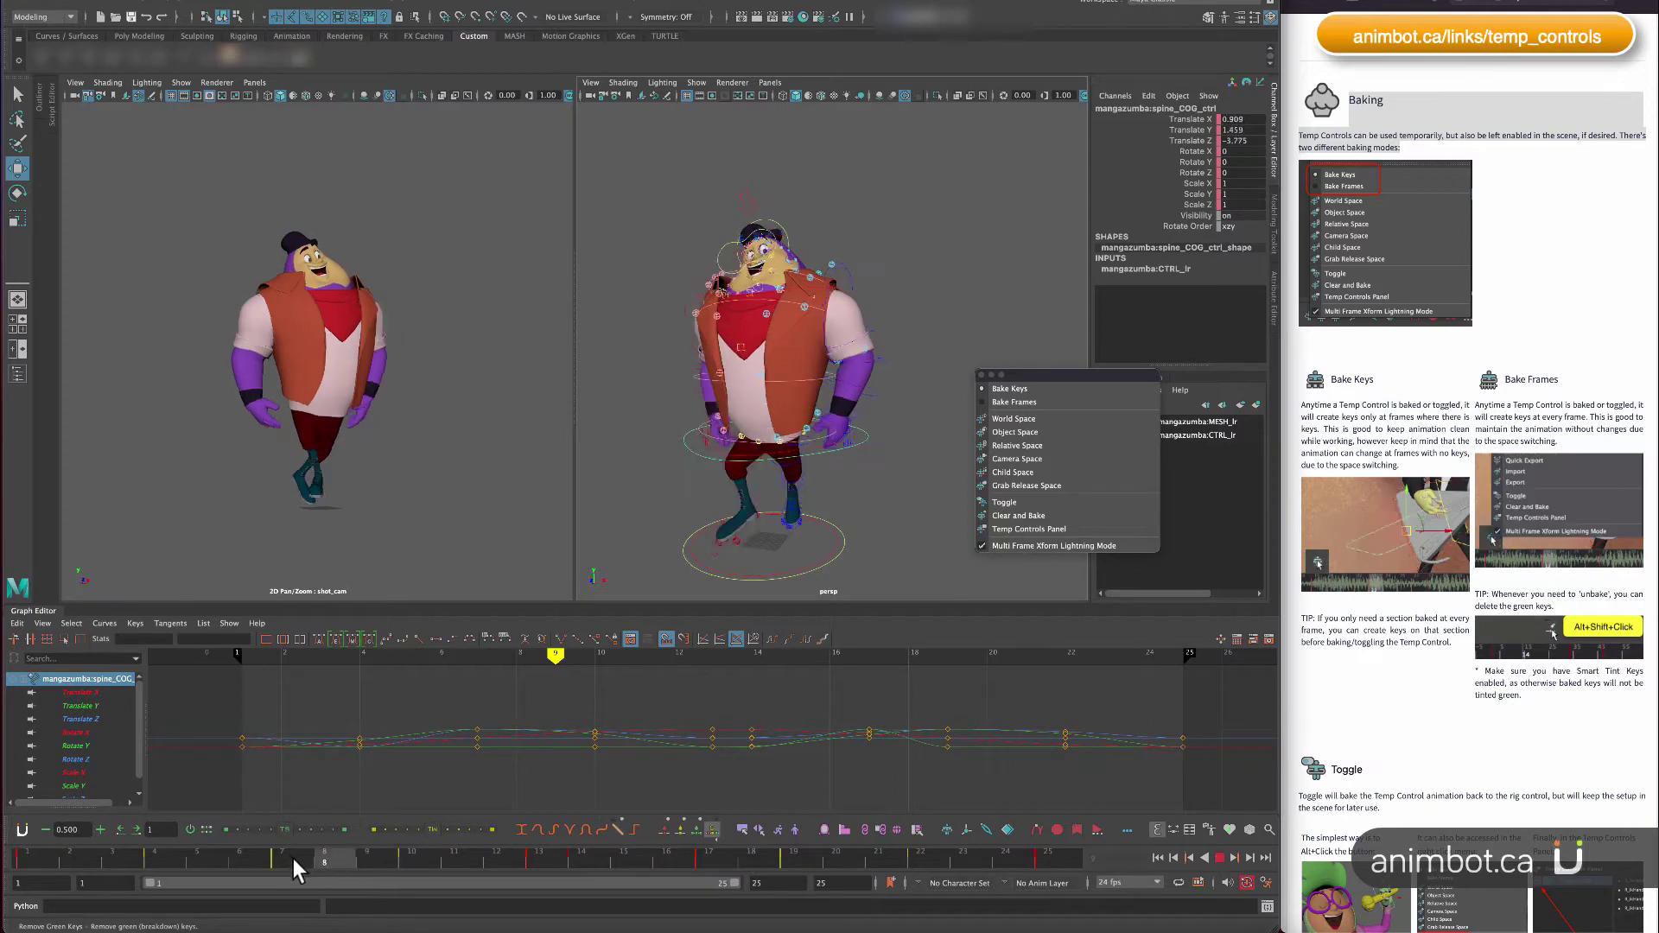
Scrub the spine animation between frames 7 and 10 to compare the poses.
drag(293, 859, 403, 858)
drag(287, 858, 418, 857)
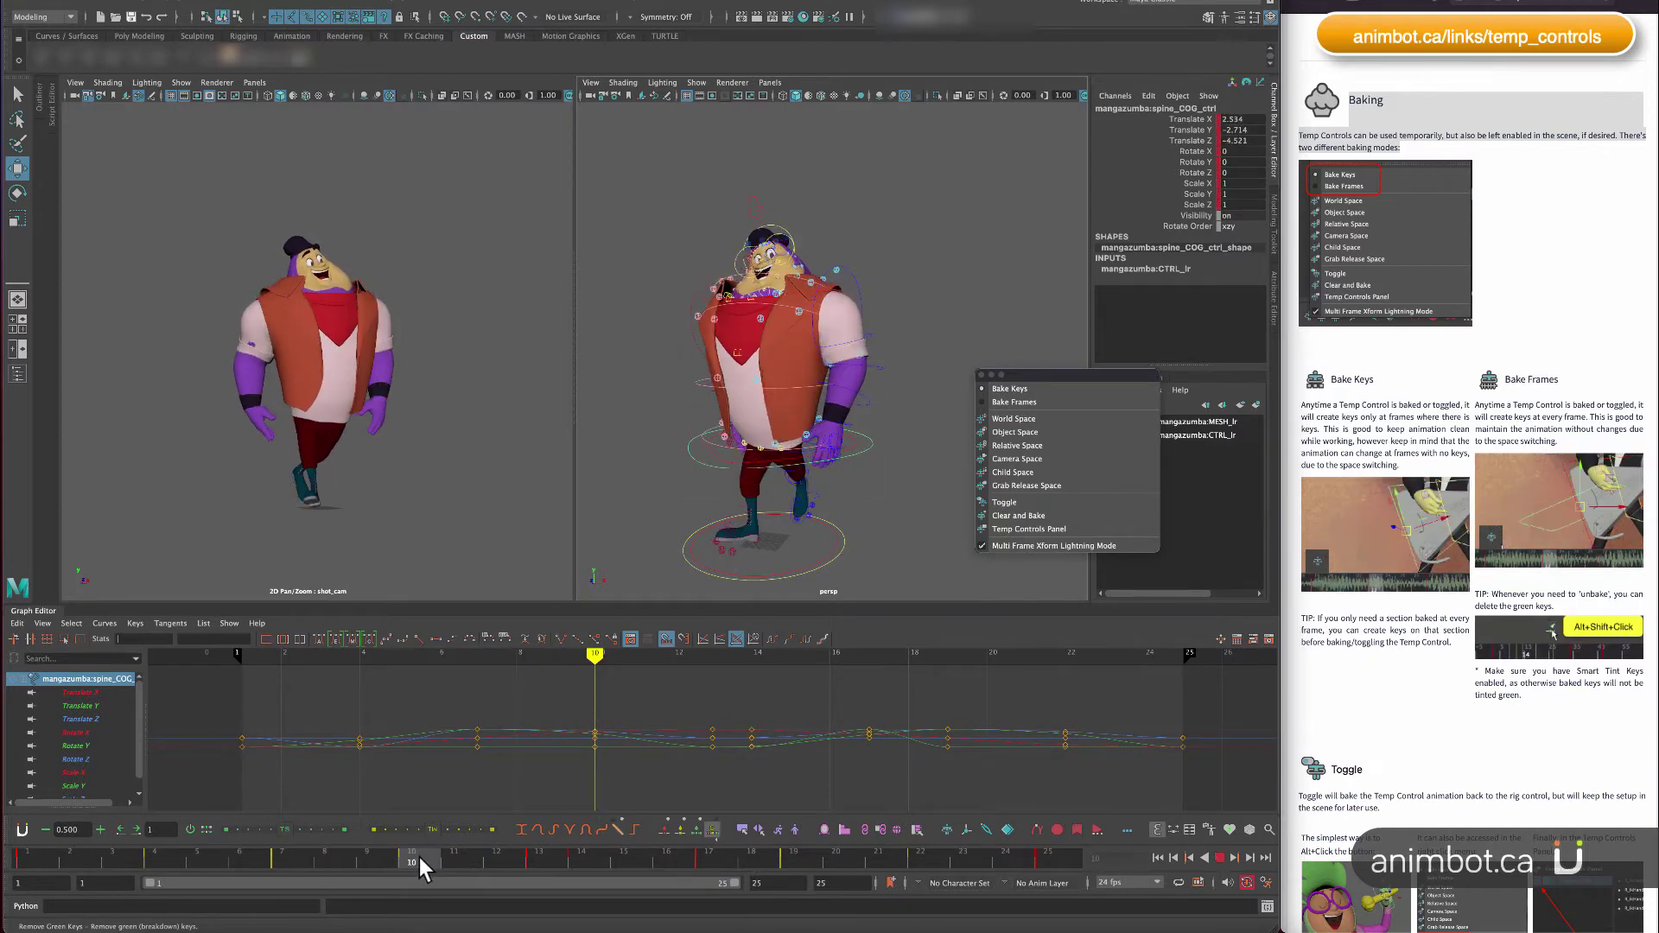
drag(287, 858, 403, 859)
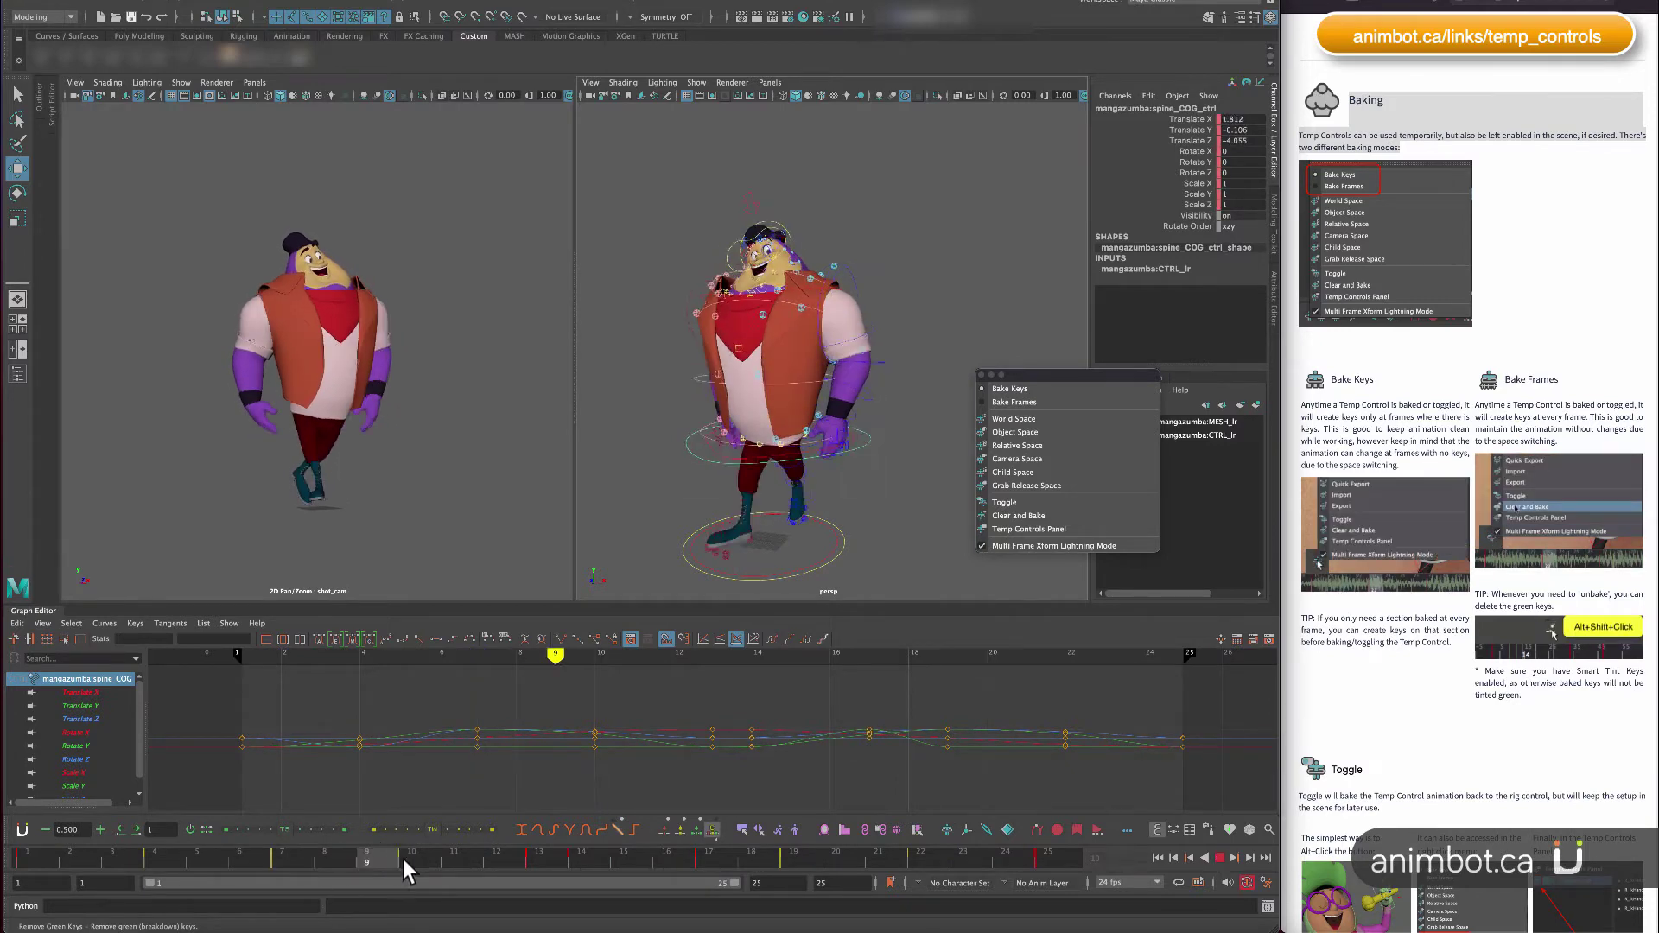
click(332, 858)
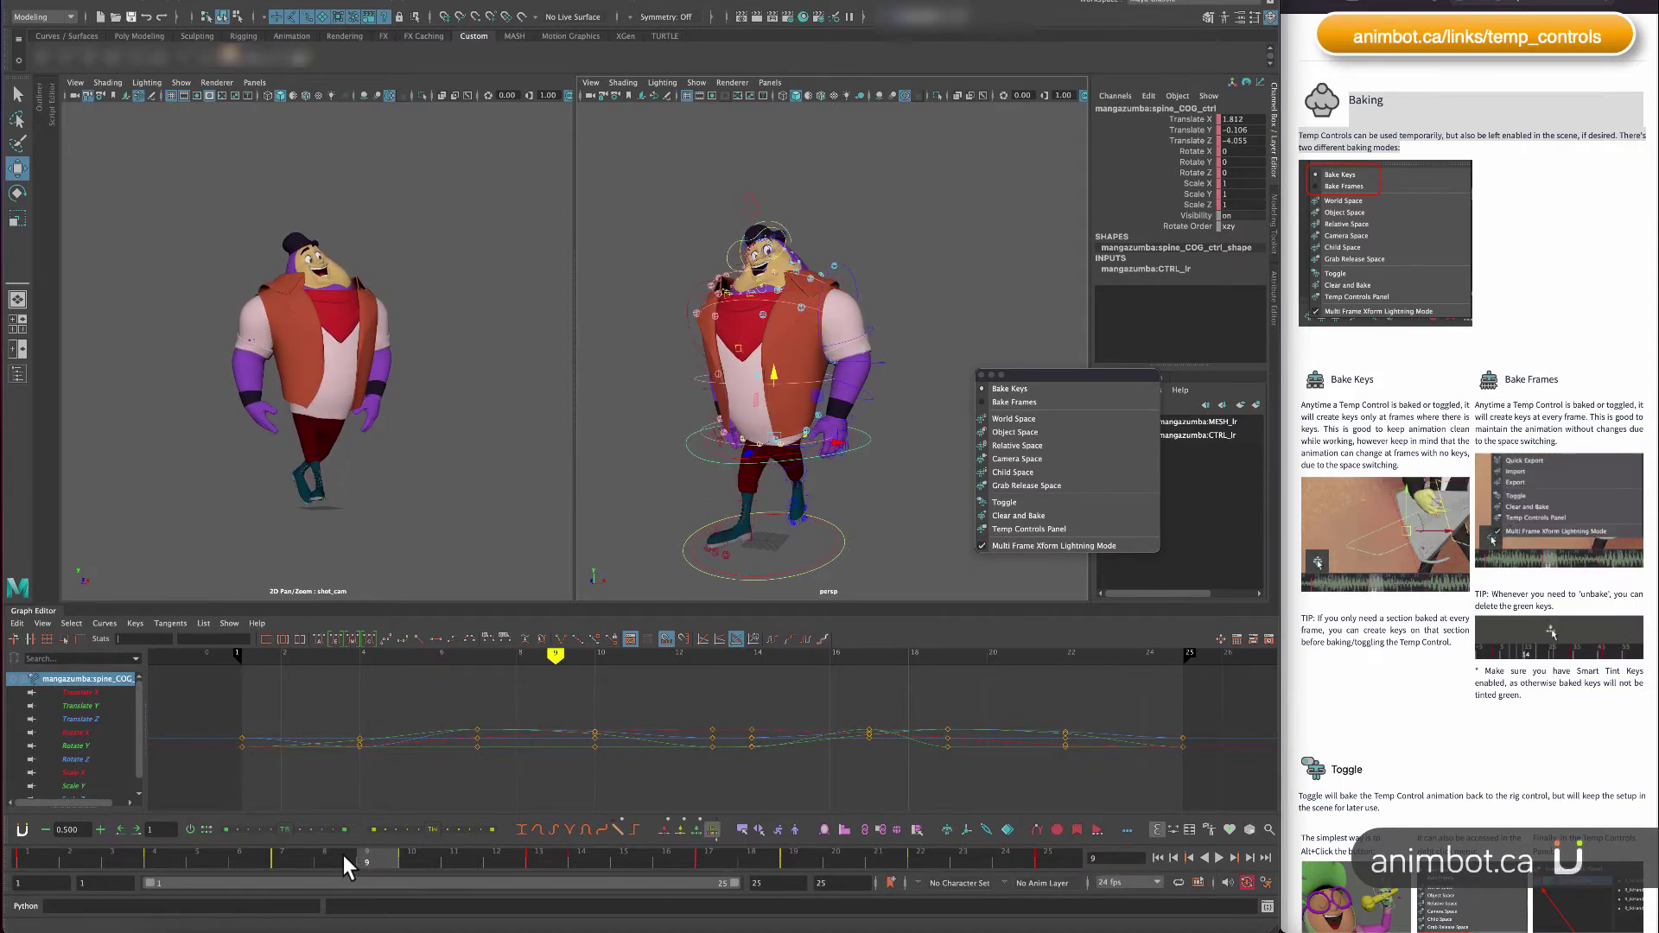
click(290, 858)
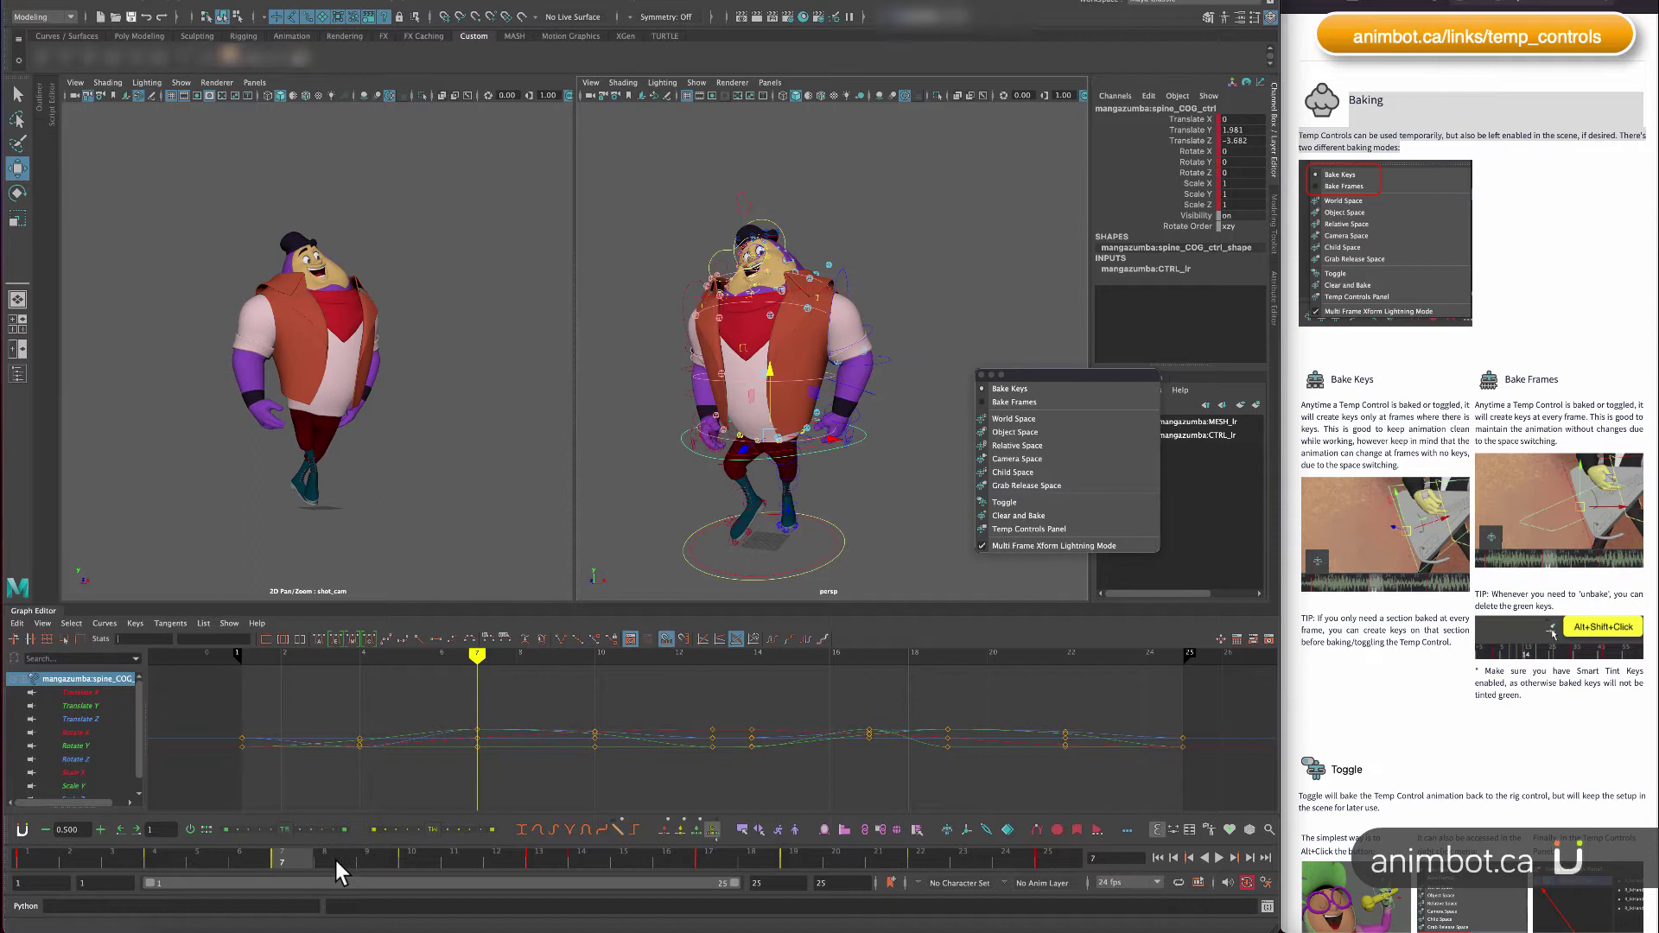
mouse_move(336, 861)
mouse_down()
mouse_move(370, 856)
mouse_move(334, 857)
mouse_up()
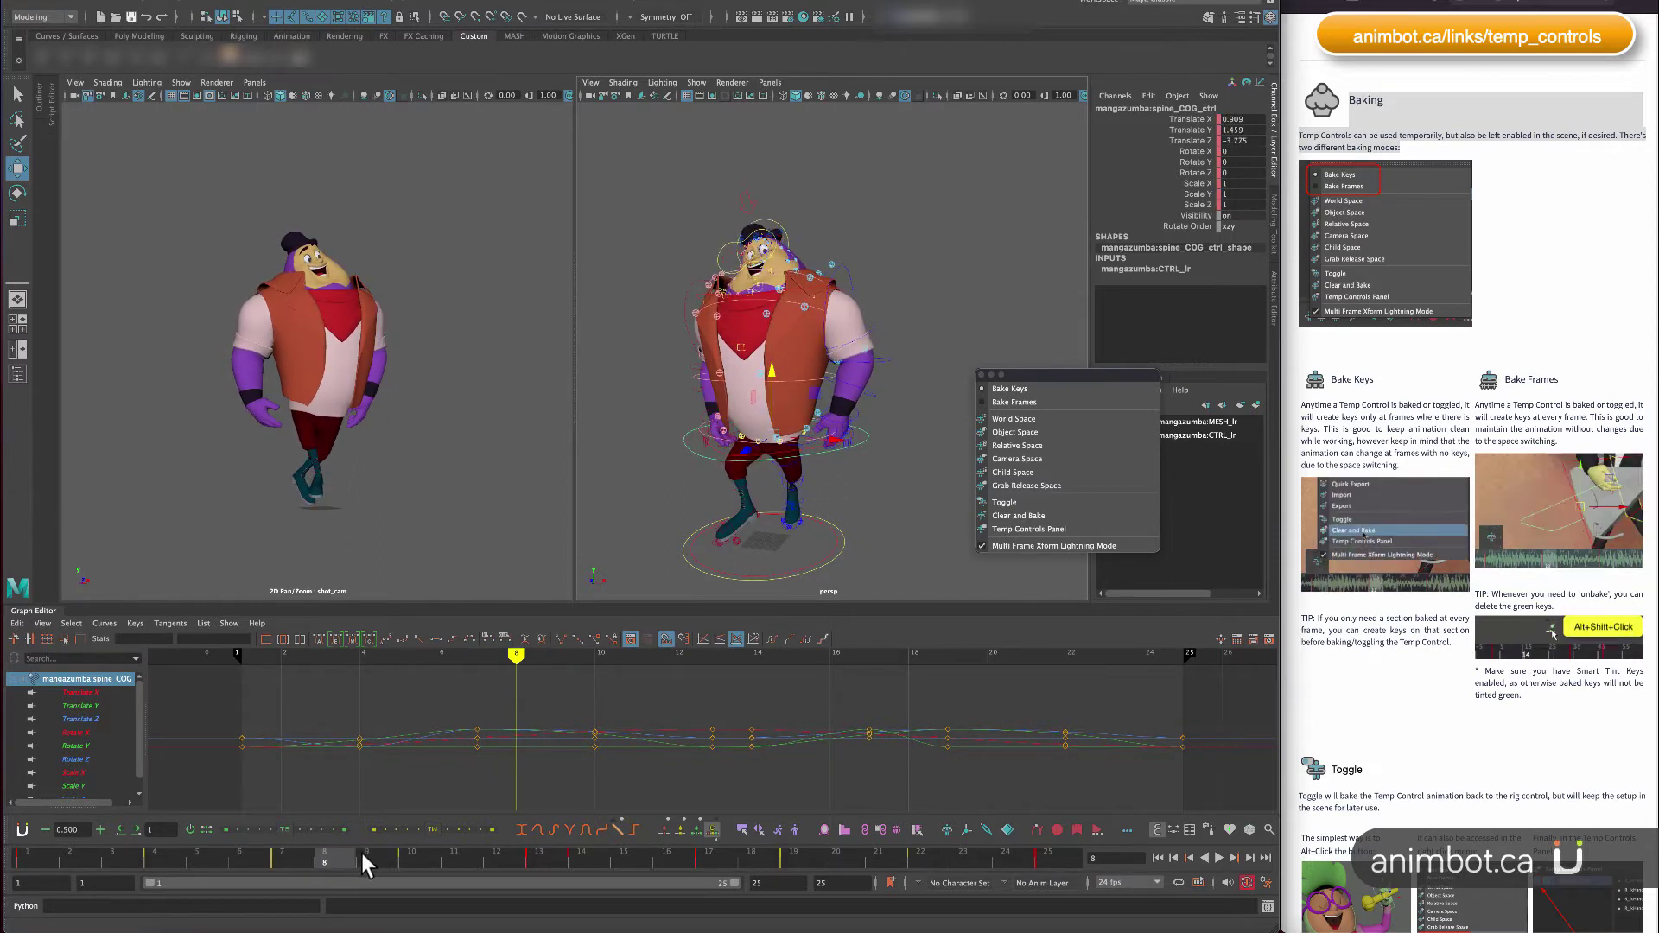
click(403, 854)
click(283, 854)
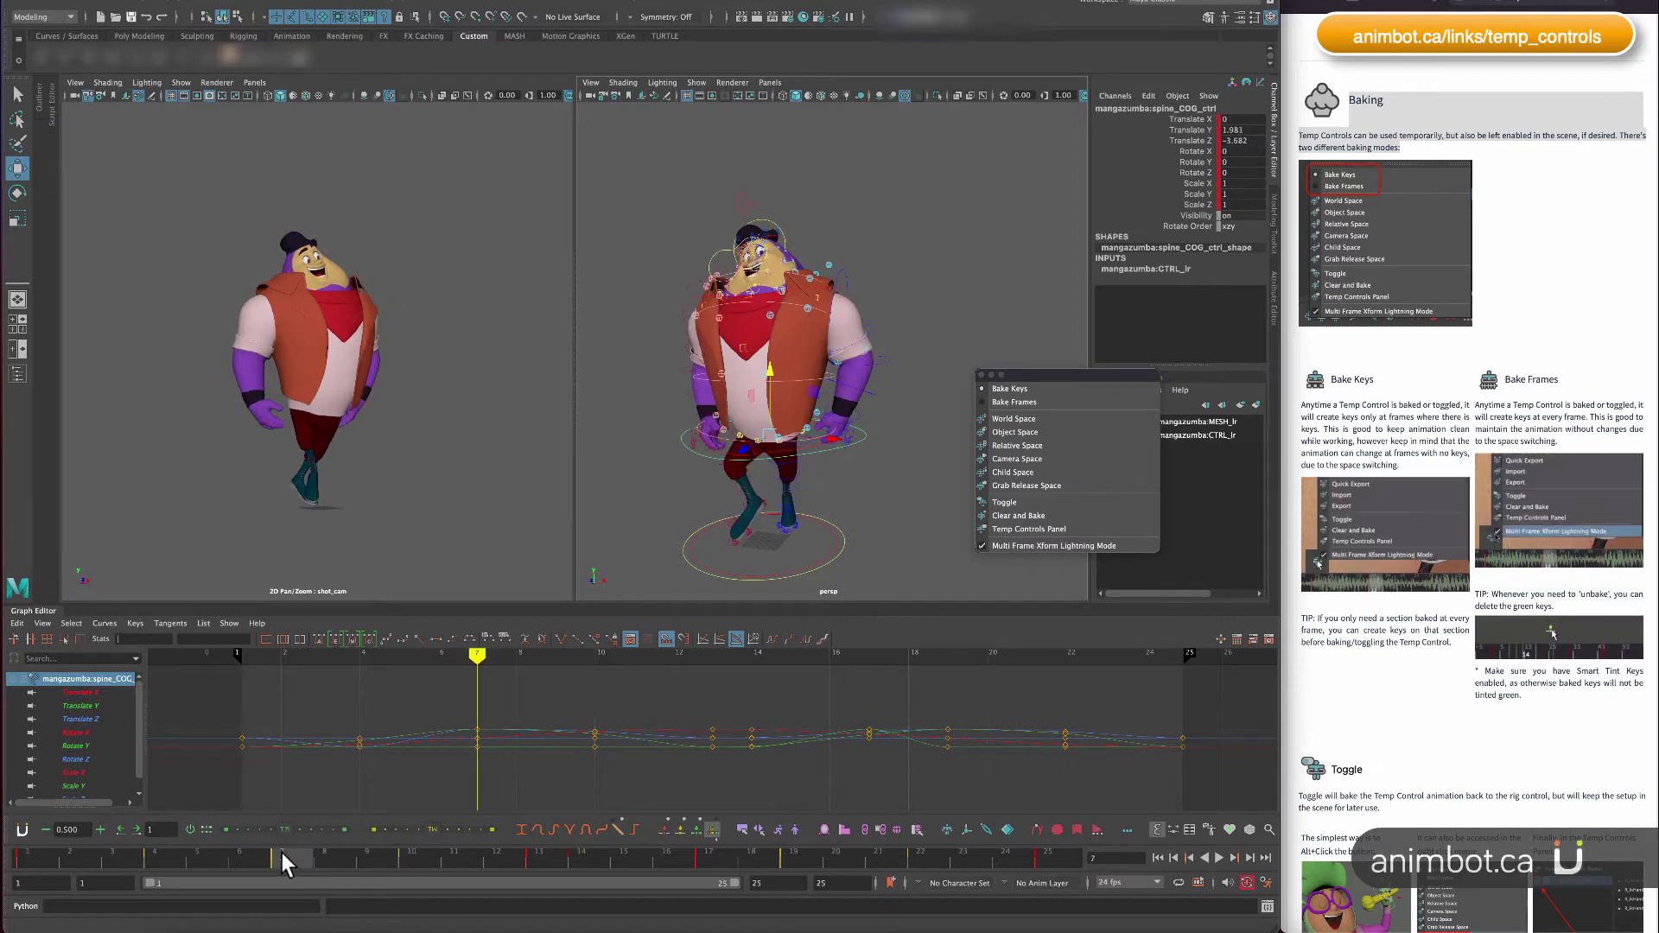
Step through the keyframes, play back, and set temp controls to Bake Frames.
key(comma)
key(comma)
key(period)
key(period)
key(period)
key(period)
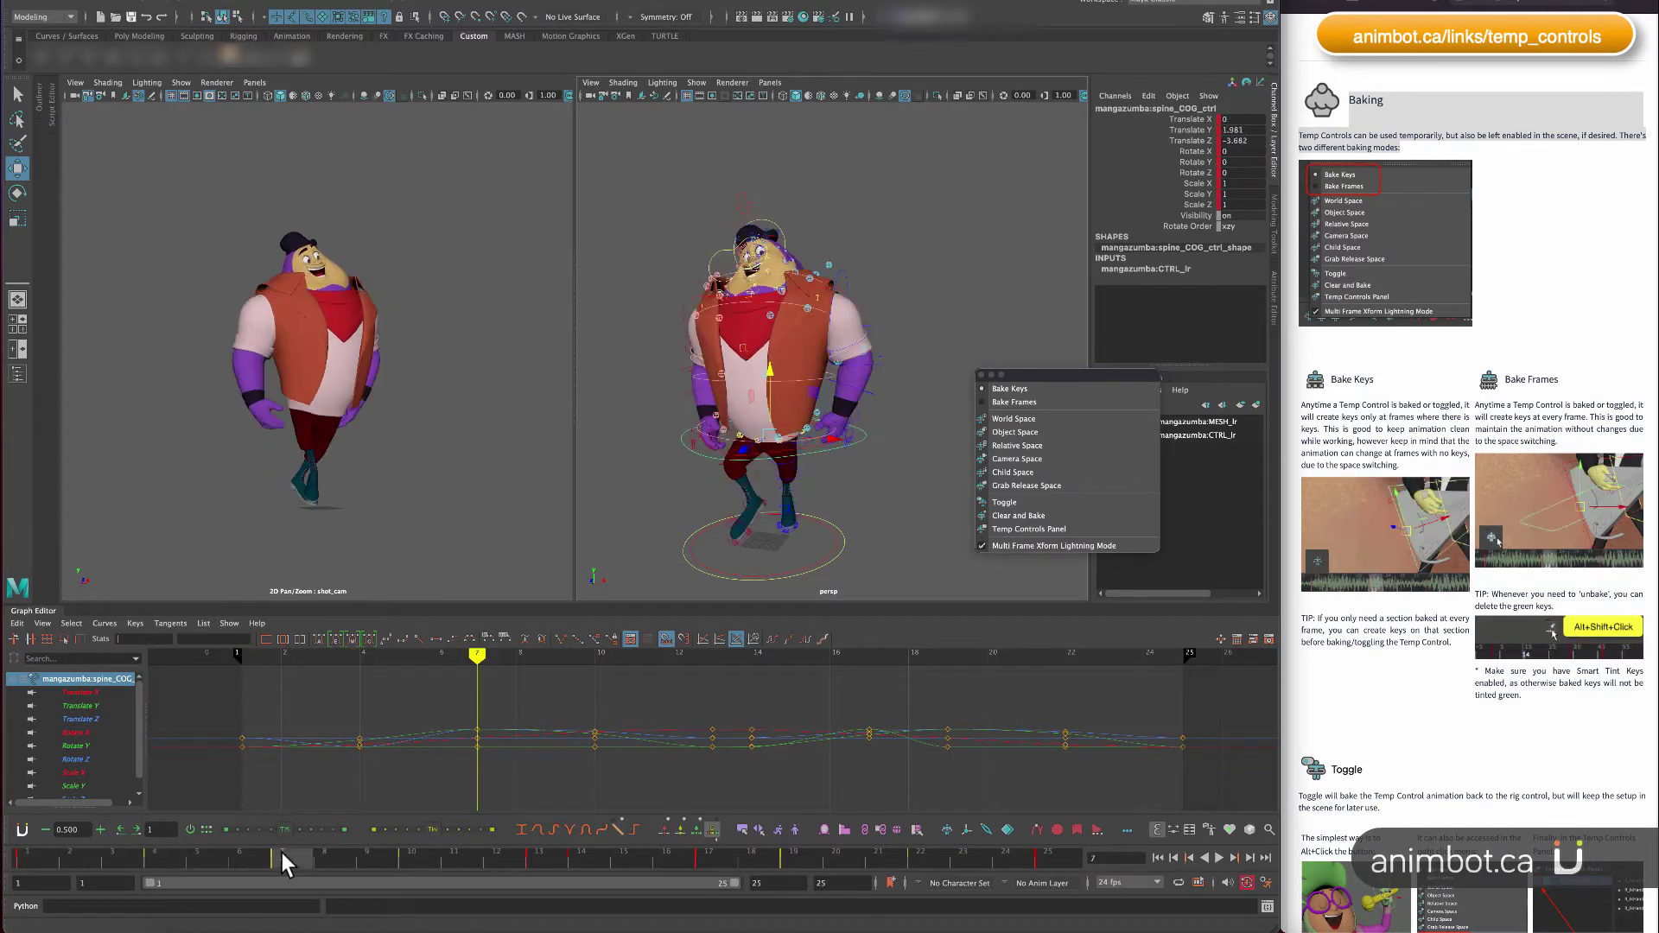
key(alt+v)
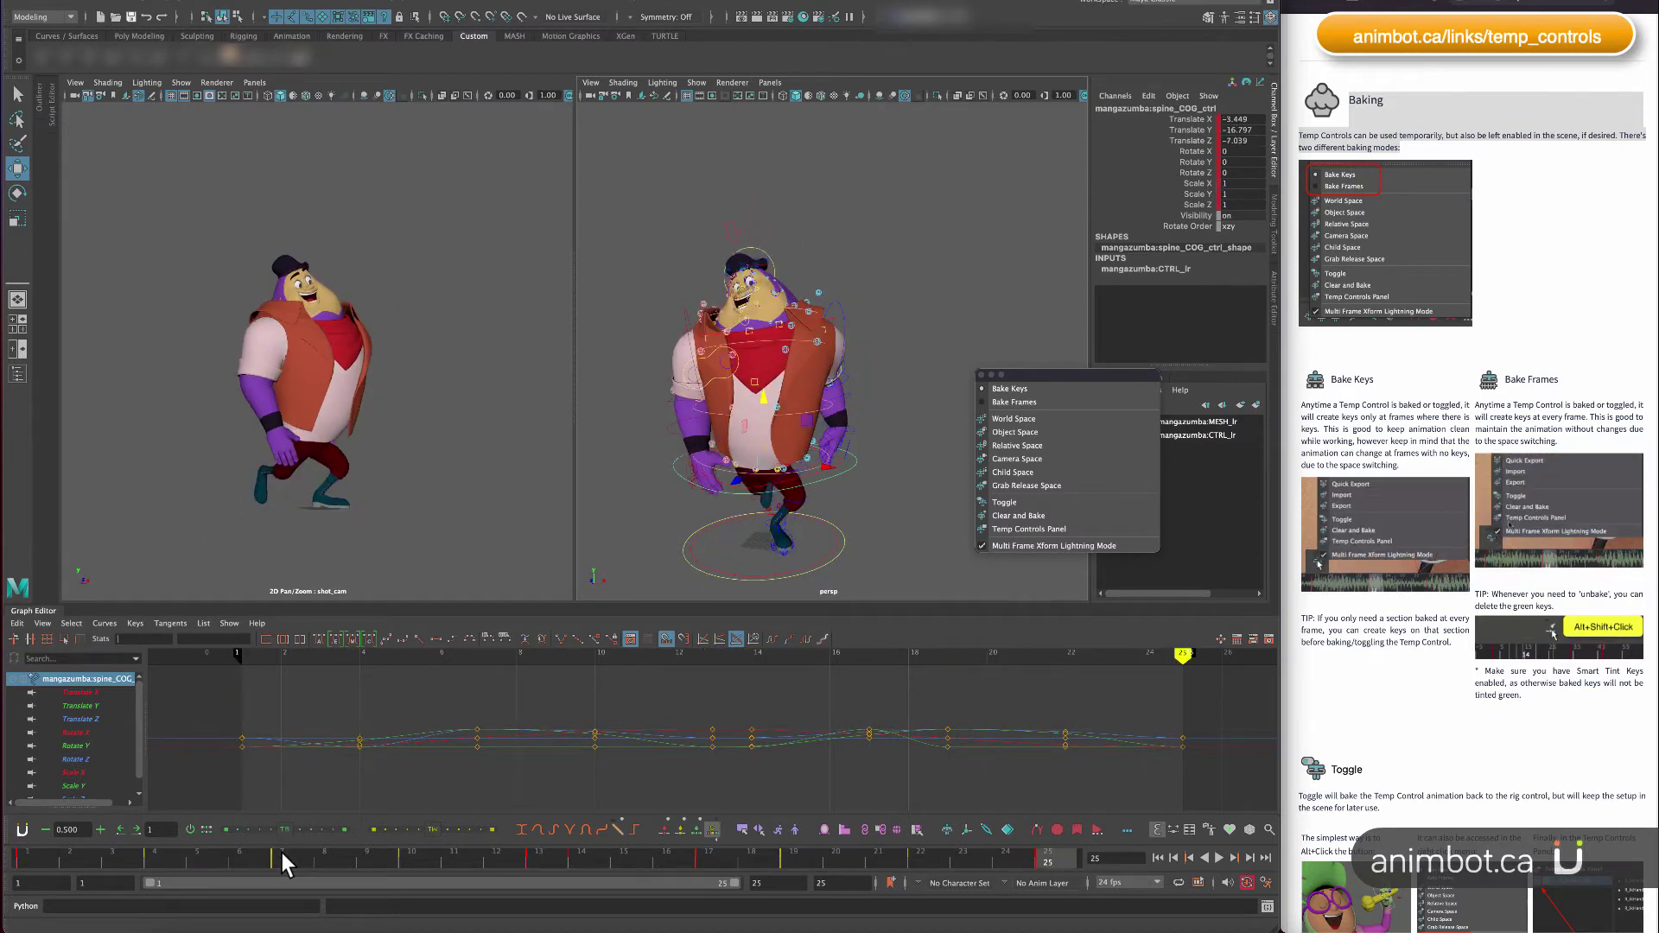
click(1024, 402)
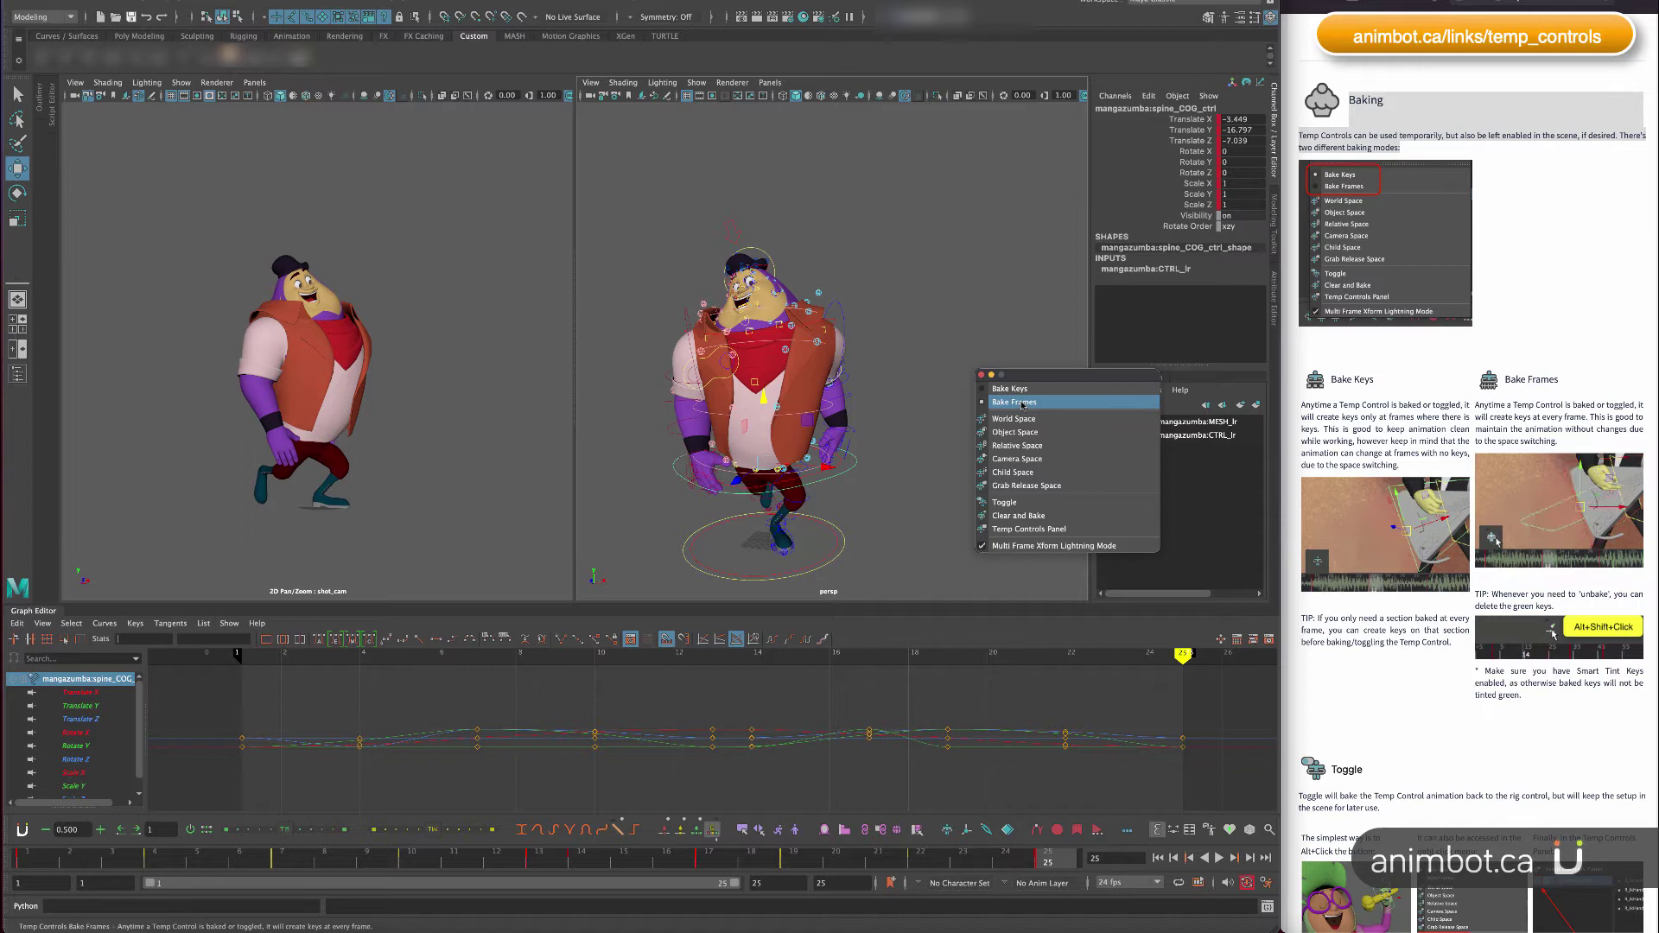
click(342, 860)
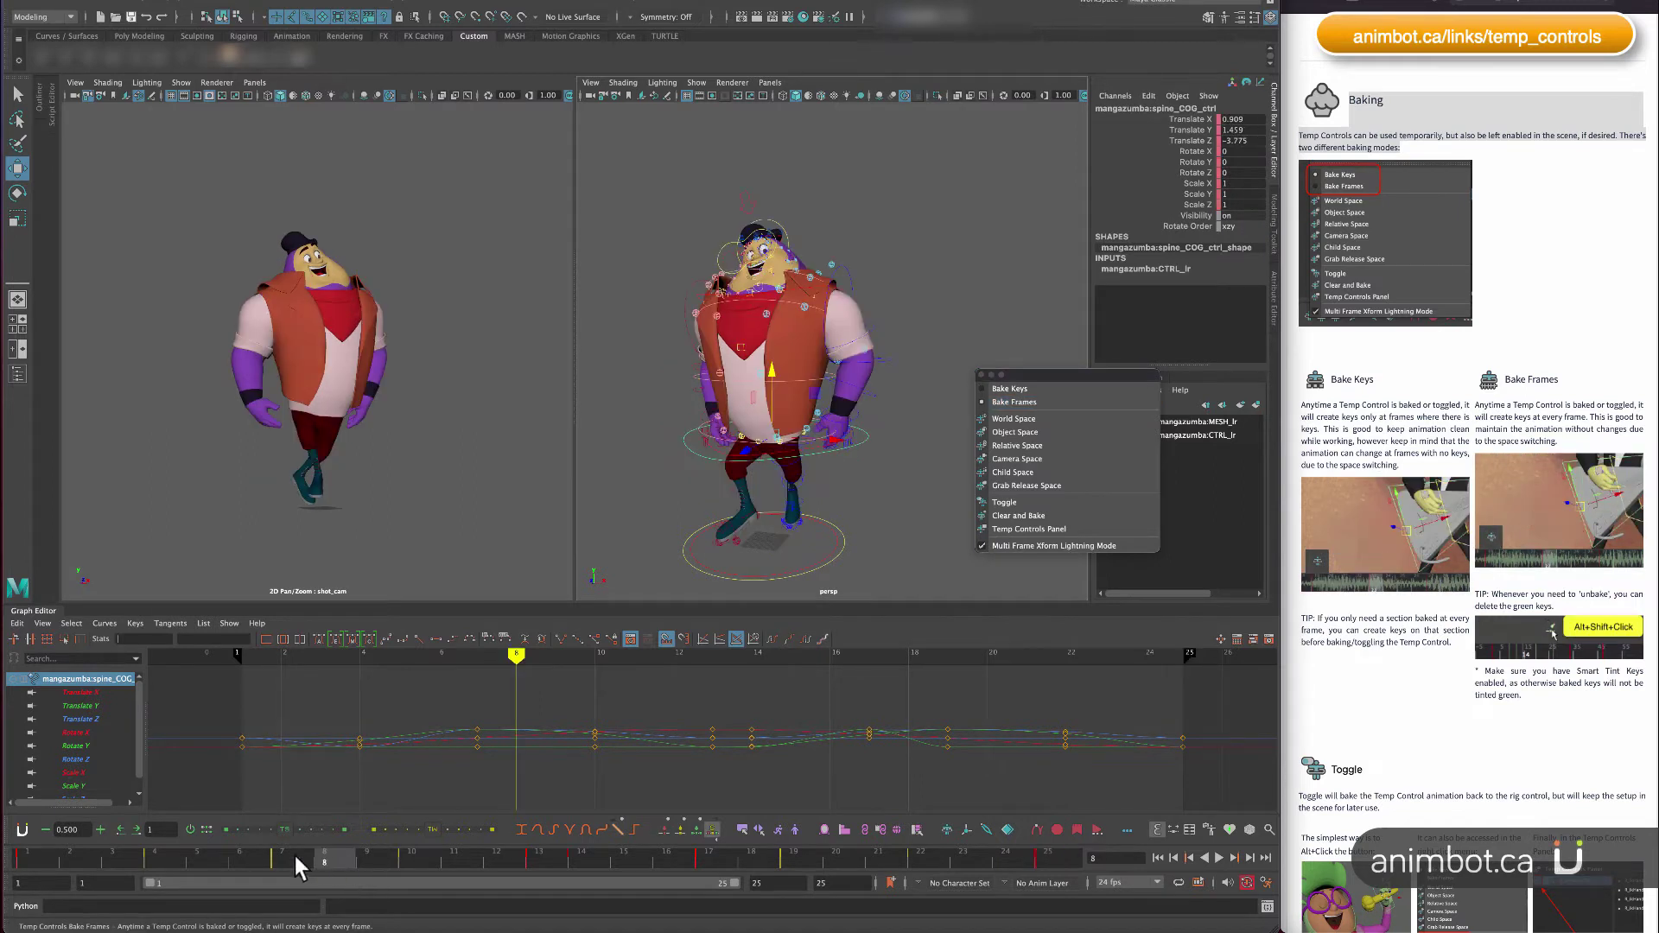
Dismiss the temp control creation options and switch the floating animBot menu to Bake Keys.
click(951, 828)
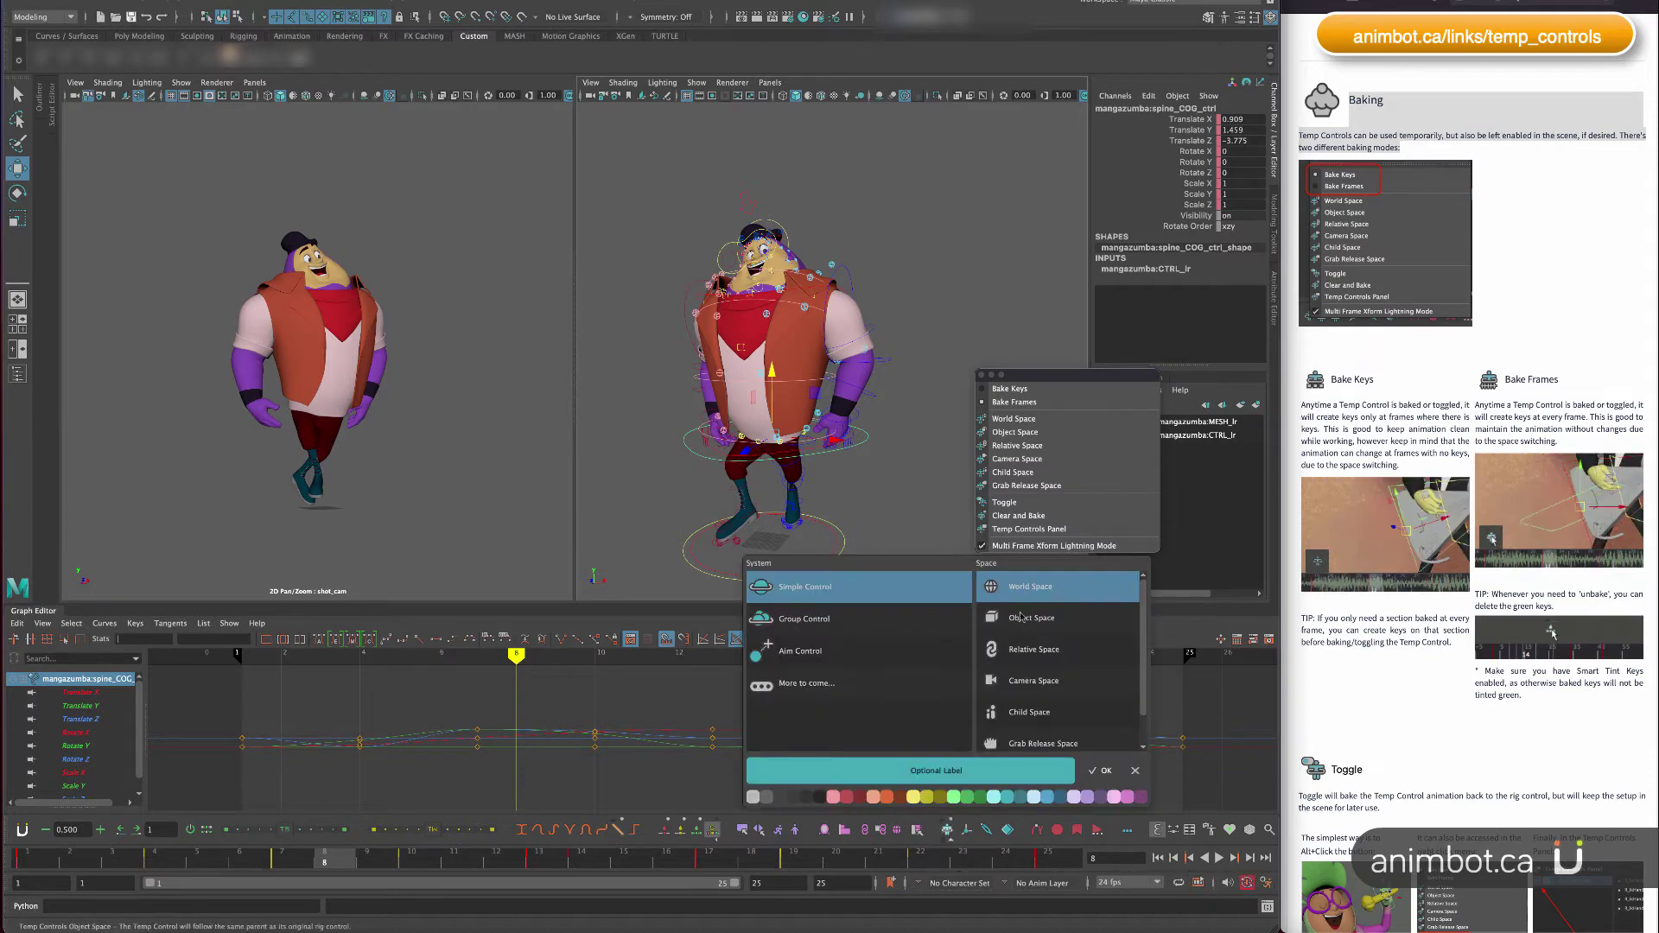
drag(1061, 380, 1059, 374)
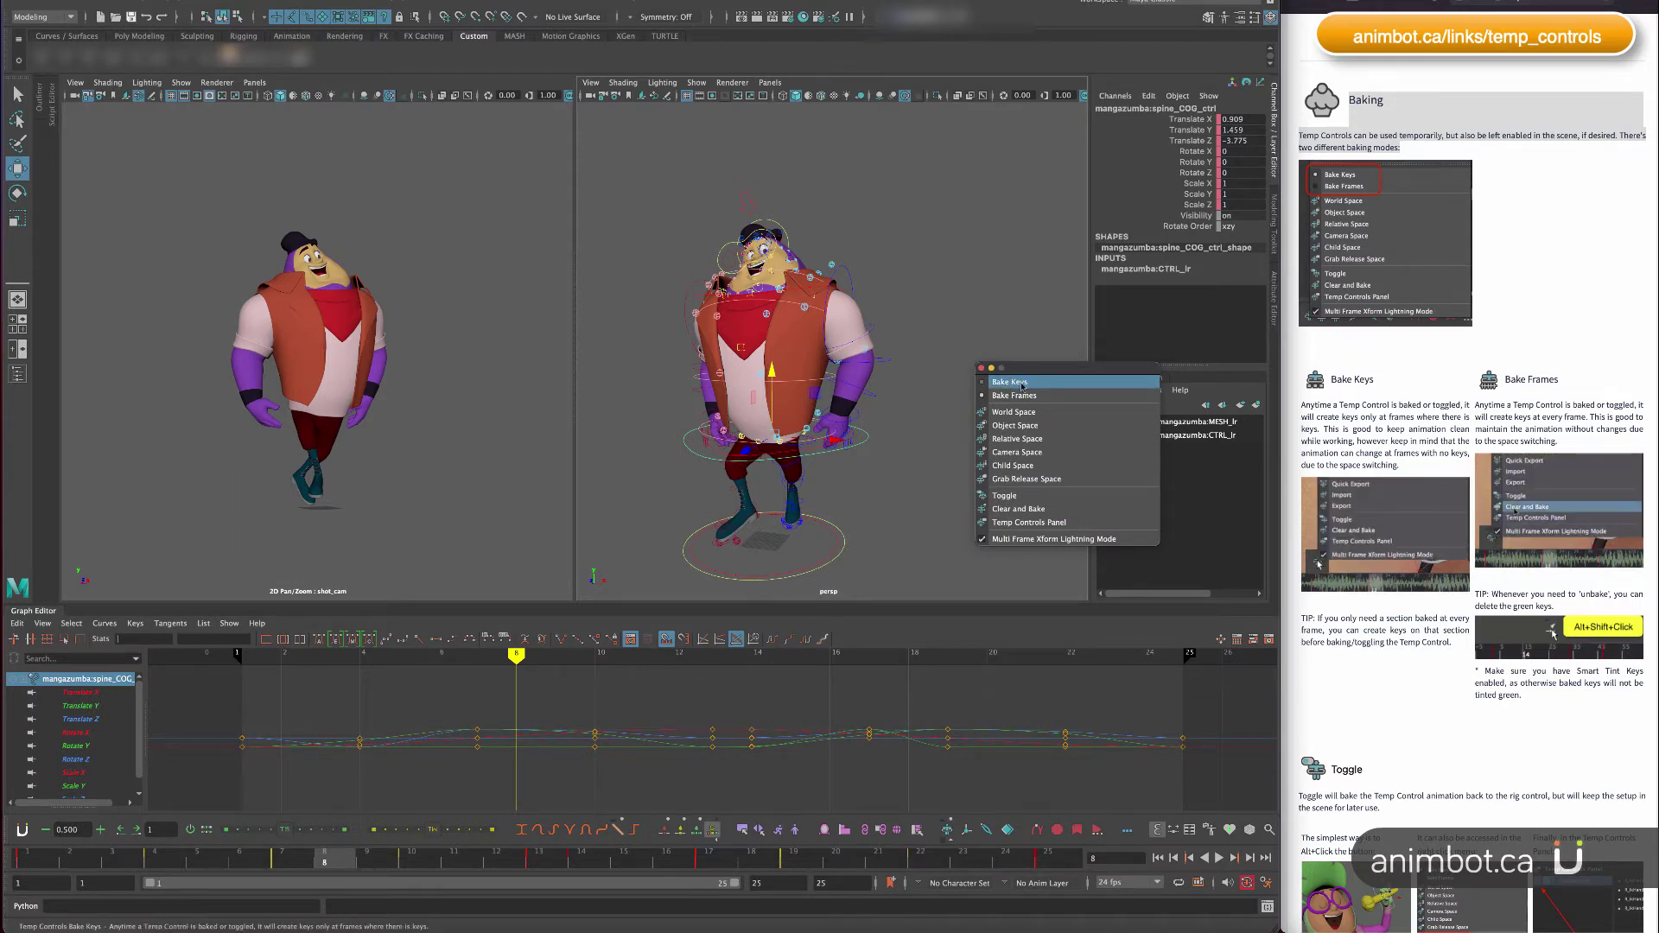
click(1022, 385)
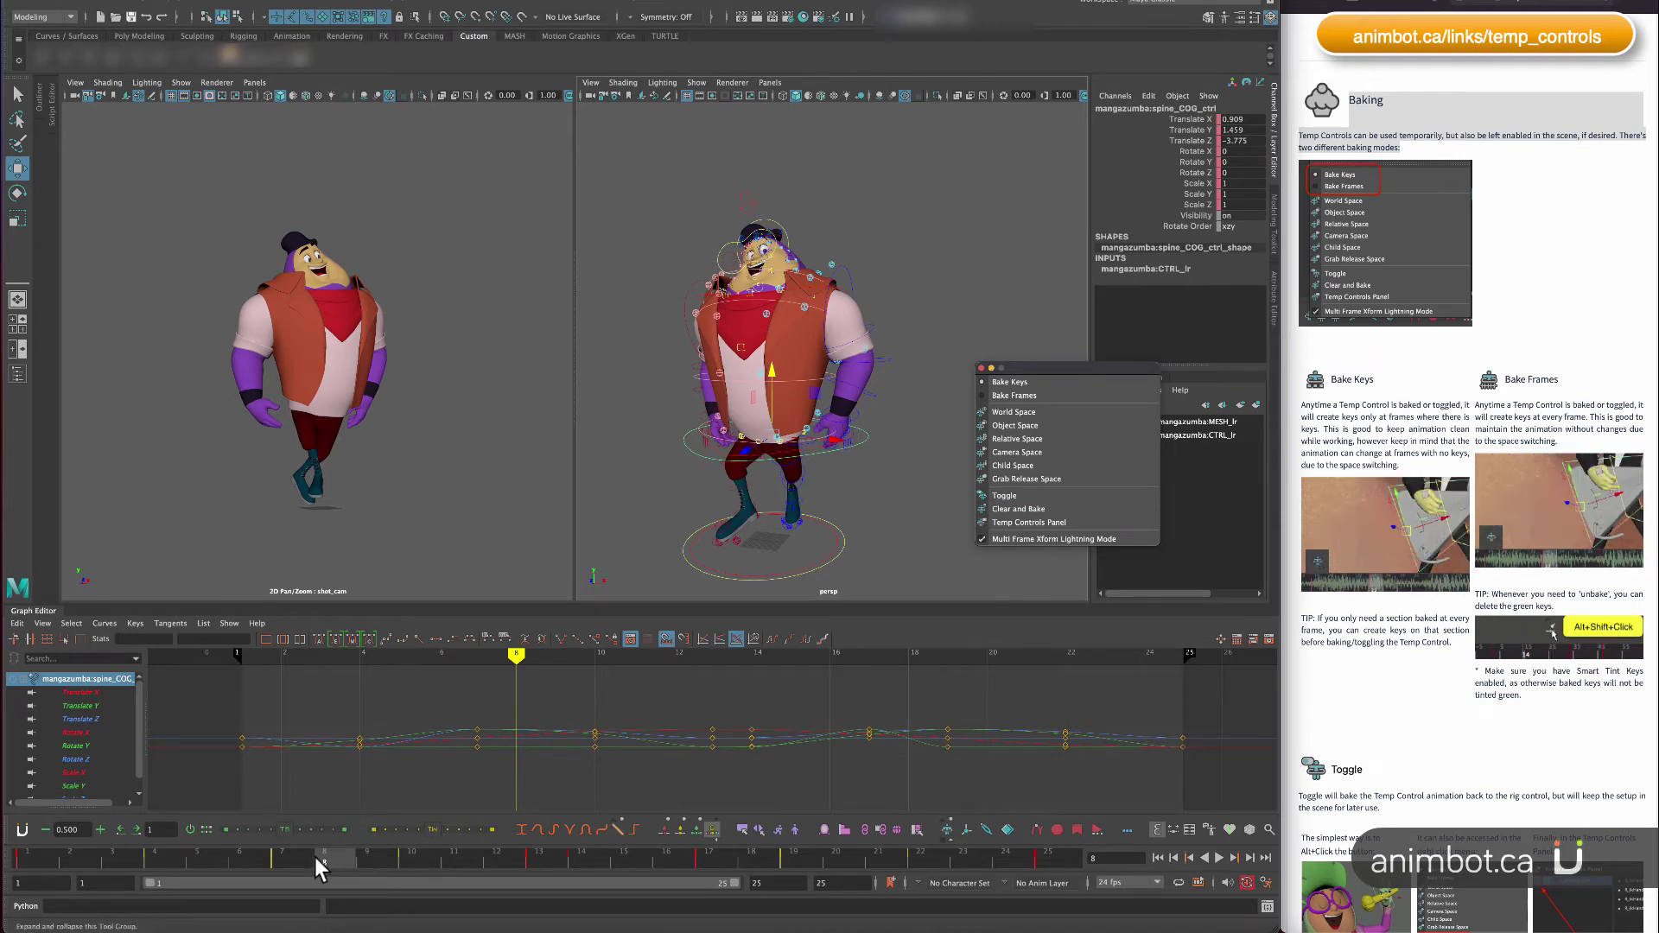
Select frames 7–13, Set Smart Key on every frame, then scrub frames 7–11 to review.
shift+drag(315, 857, 498, 854)
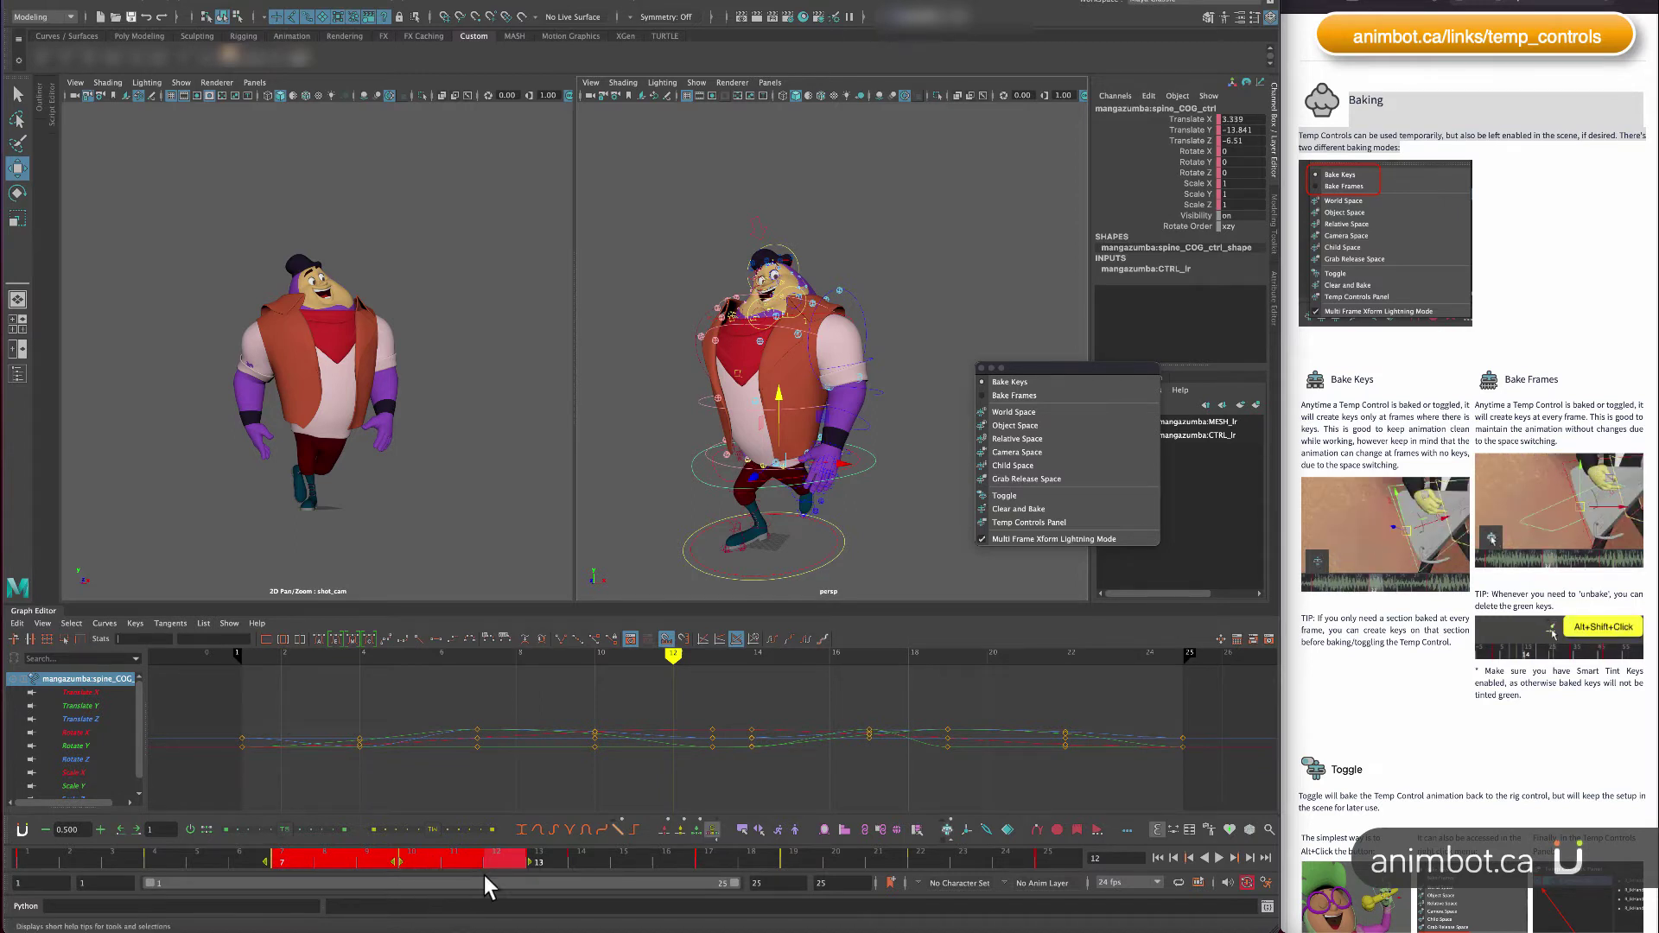
key(s)
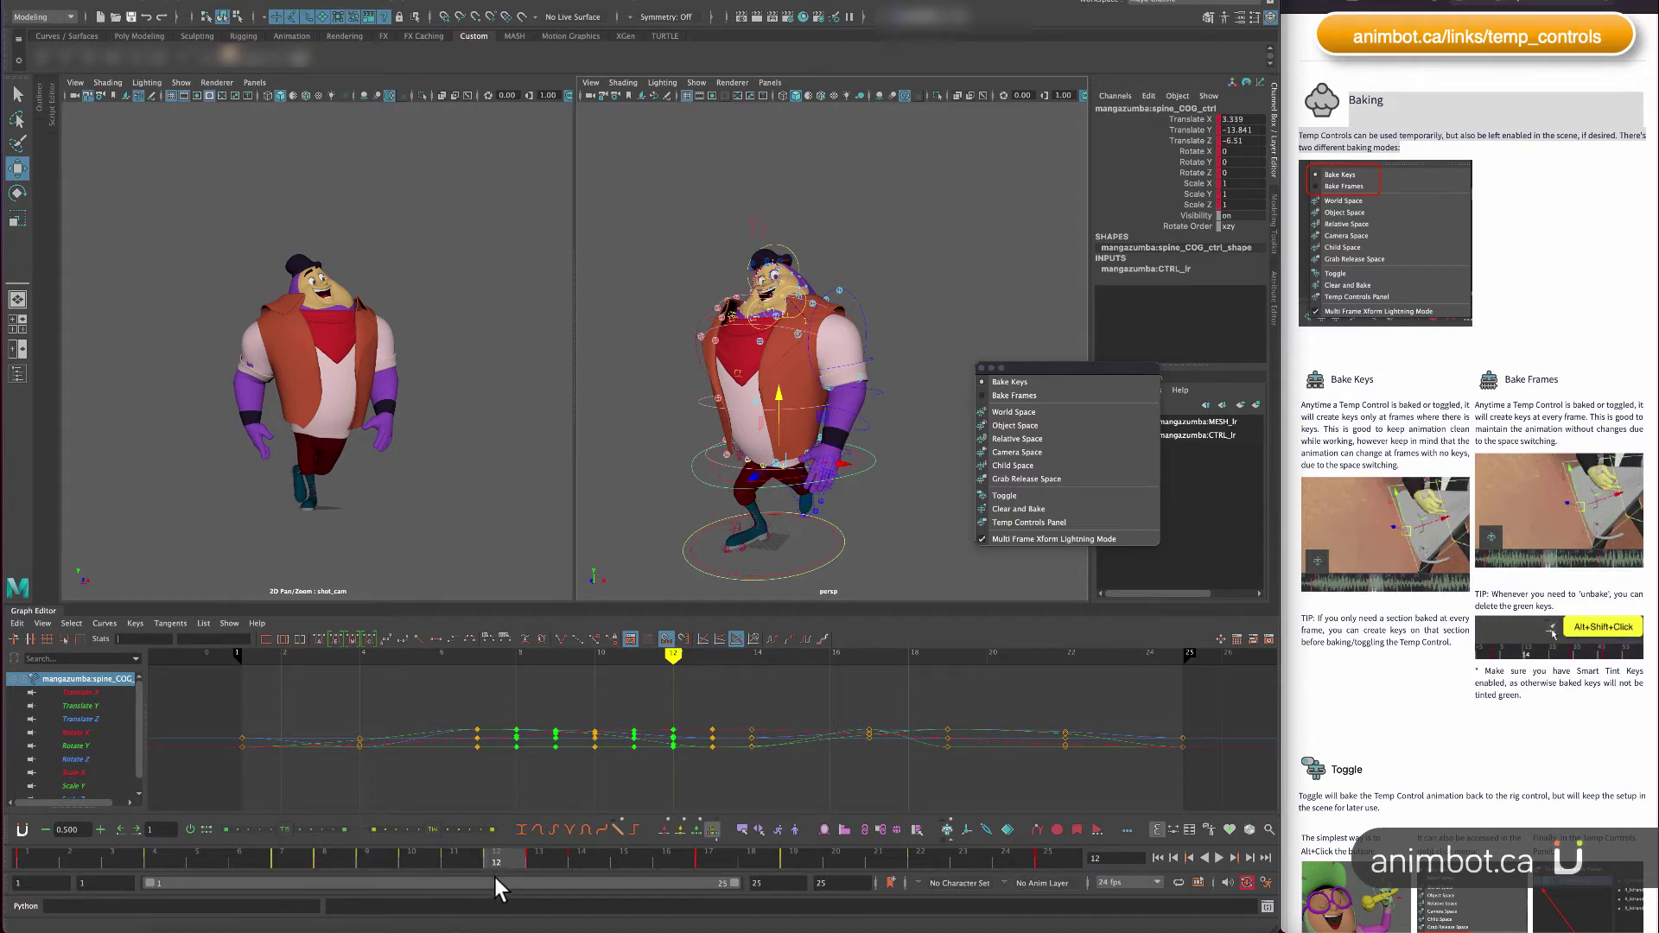
drag(285, 853, 510, 864)
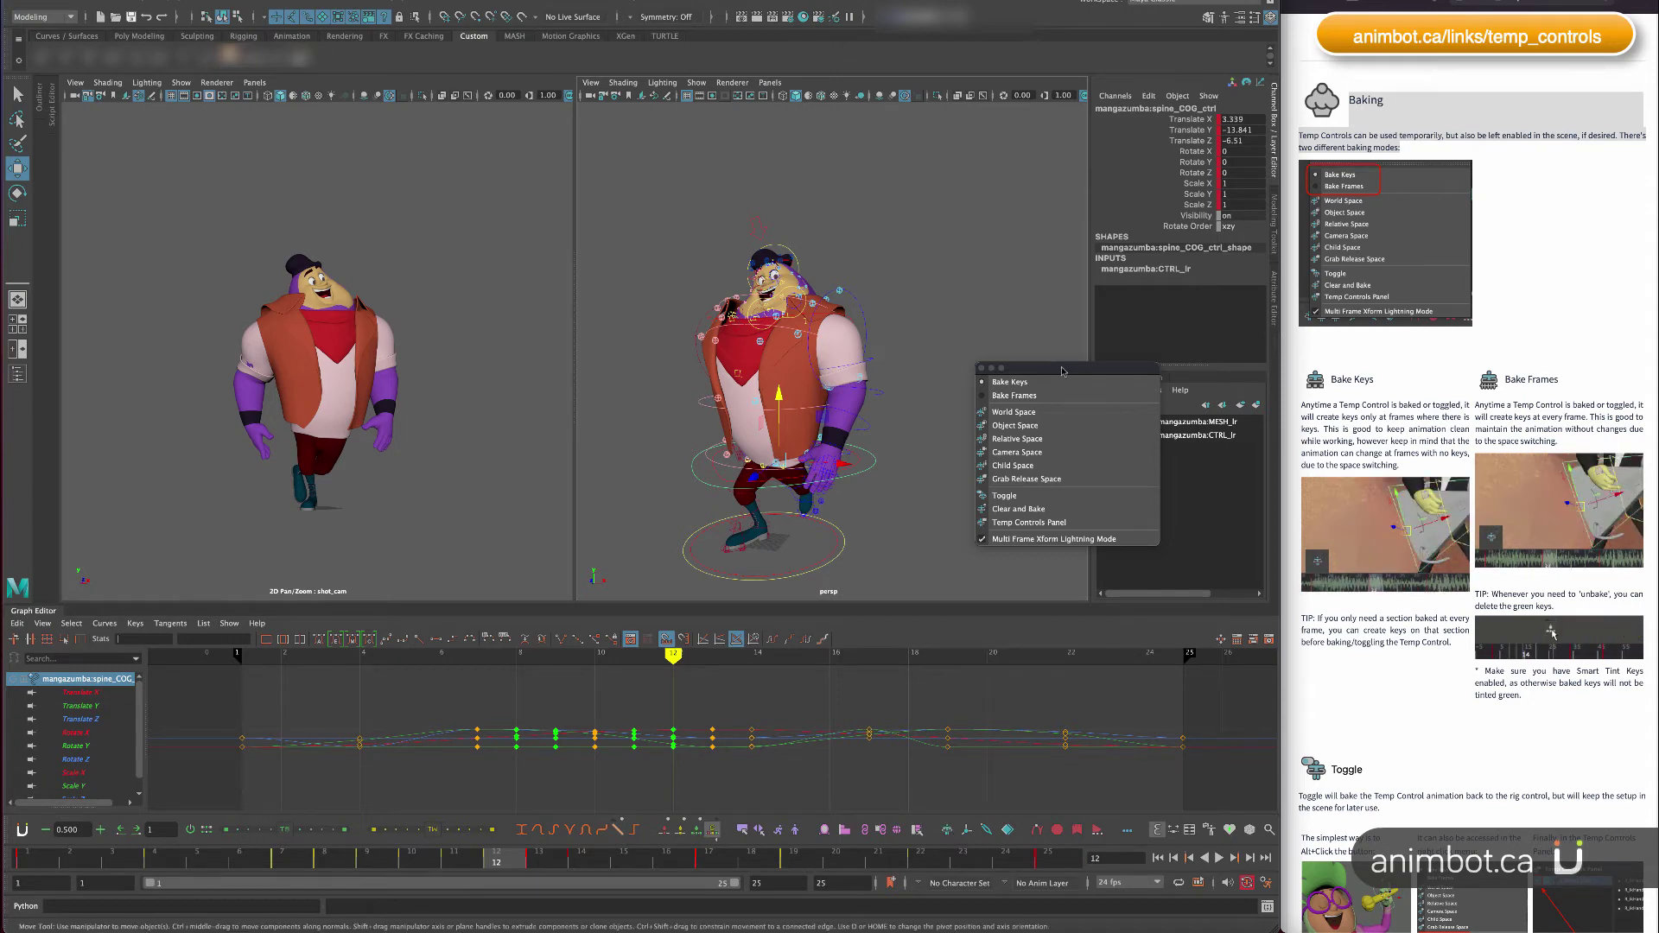
scroll(1446, 716, down, 2)
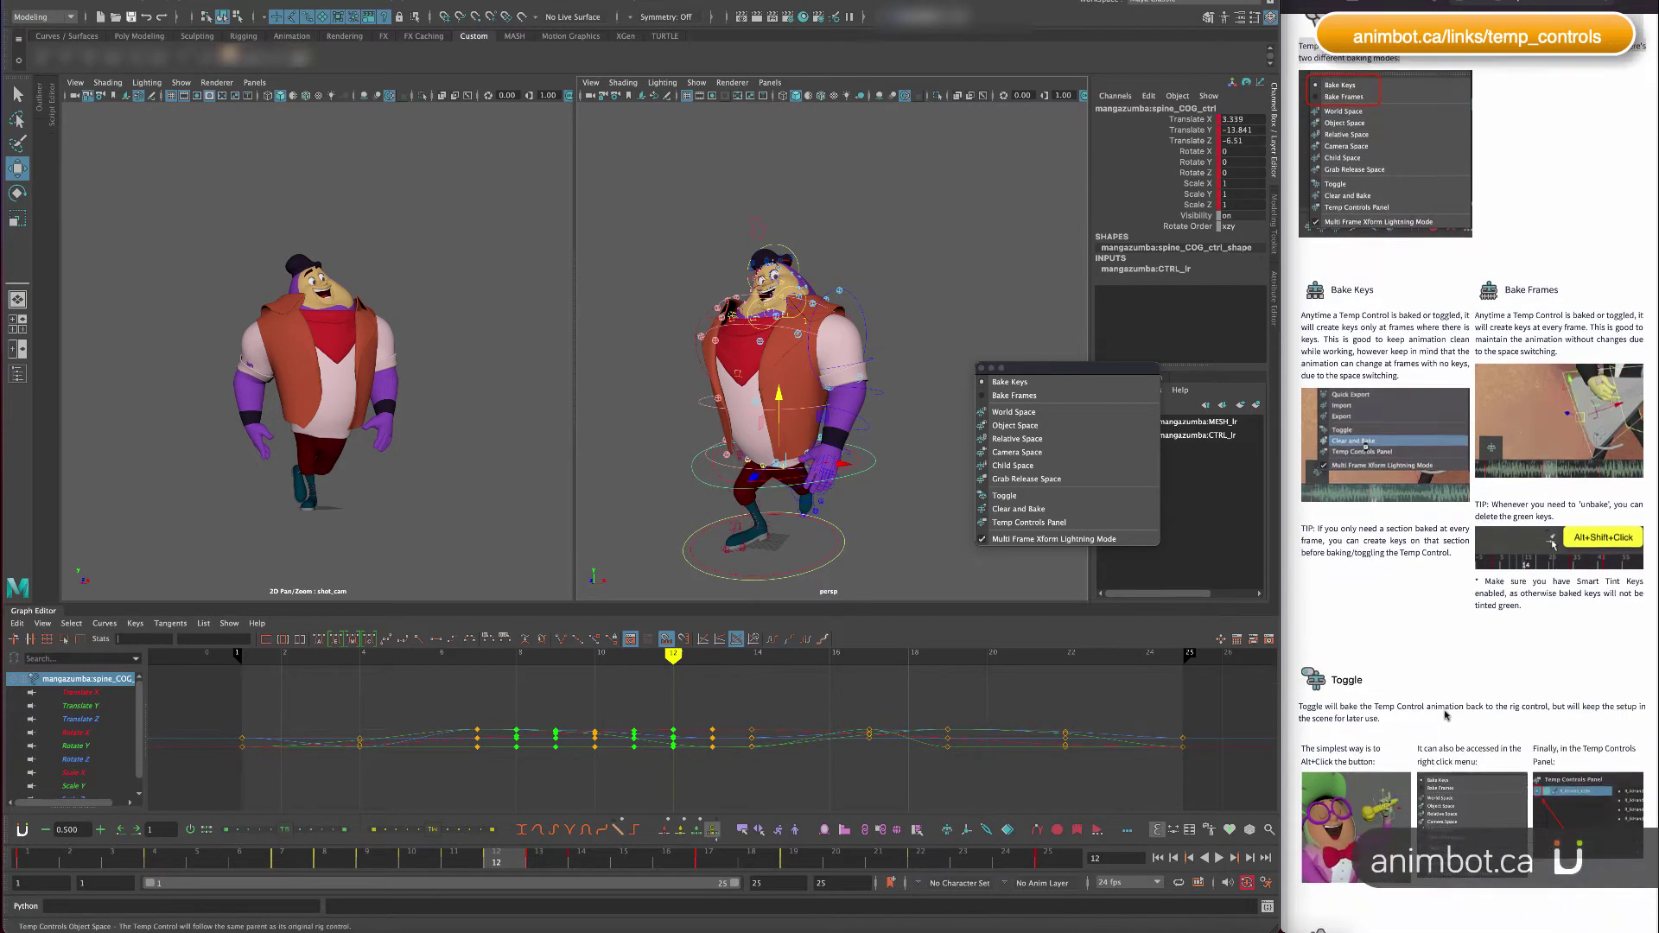
scroll(1445, 716, down, 2)
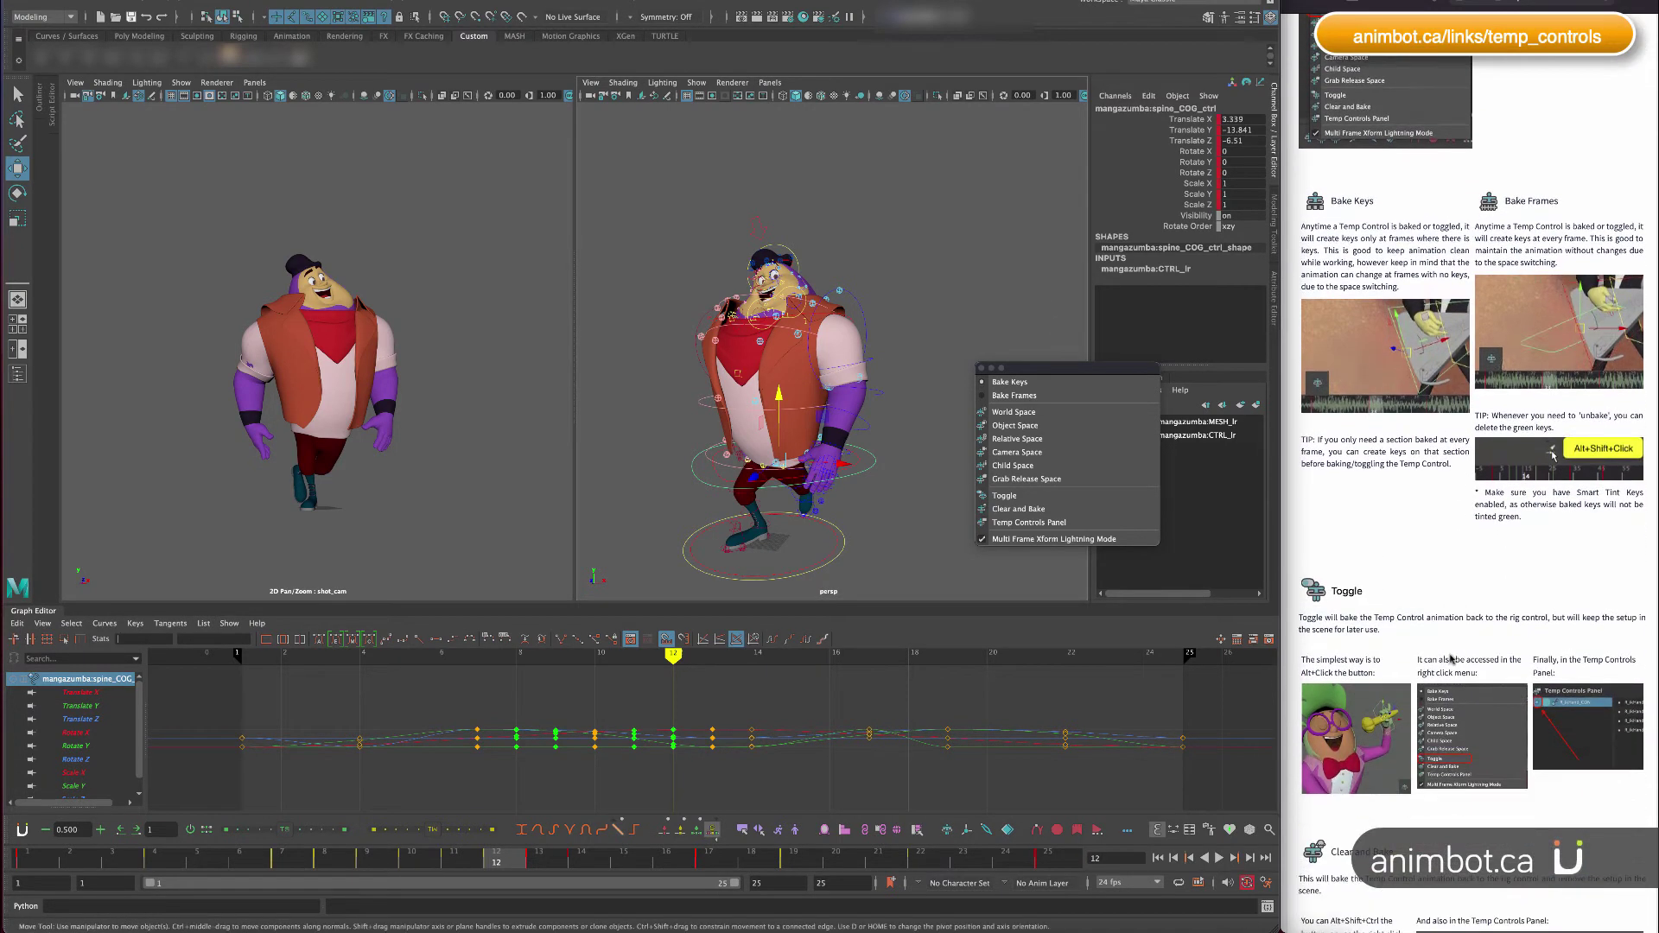
click(1026, 509)
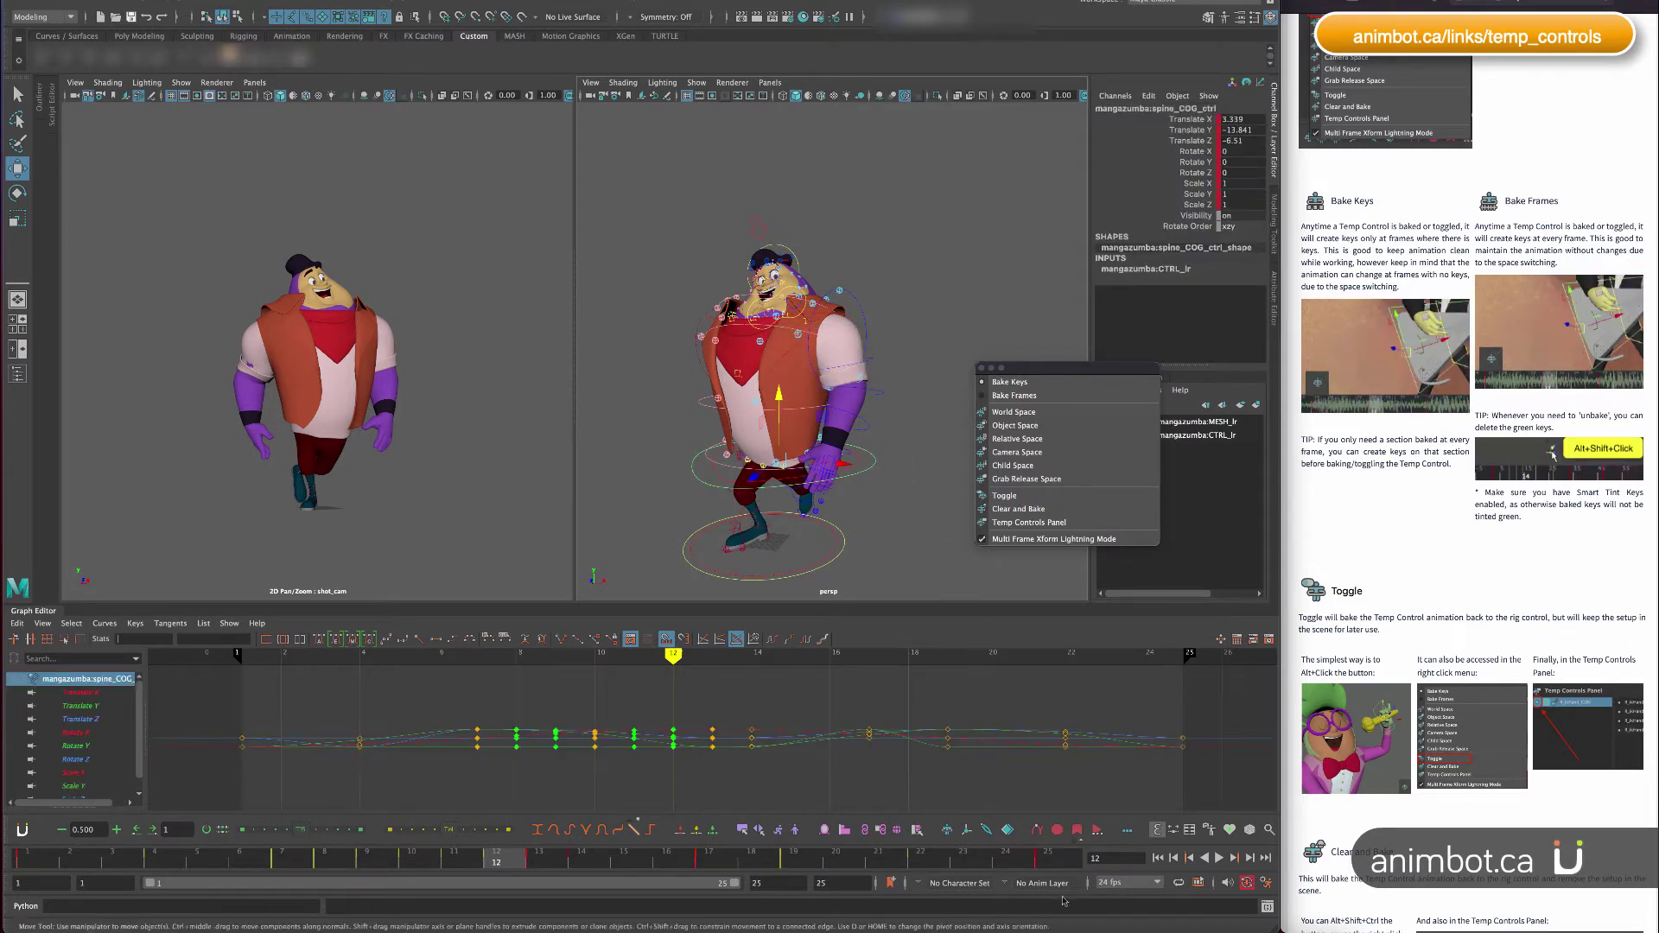
Create a world-space Simple temp control for the spine, then expand animBot_Temp_Controls in the Outliner.
click(946, 828)
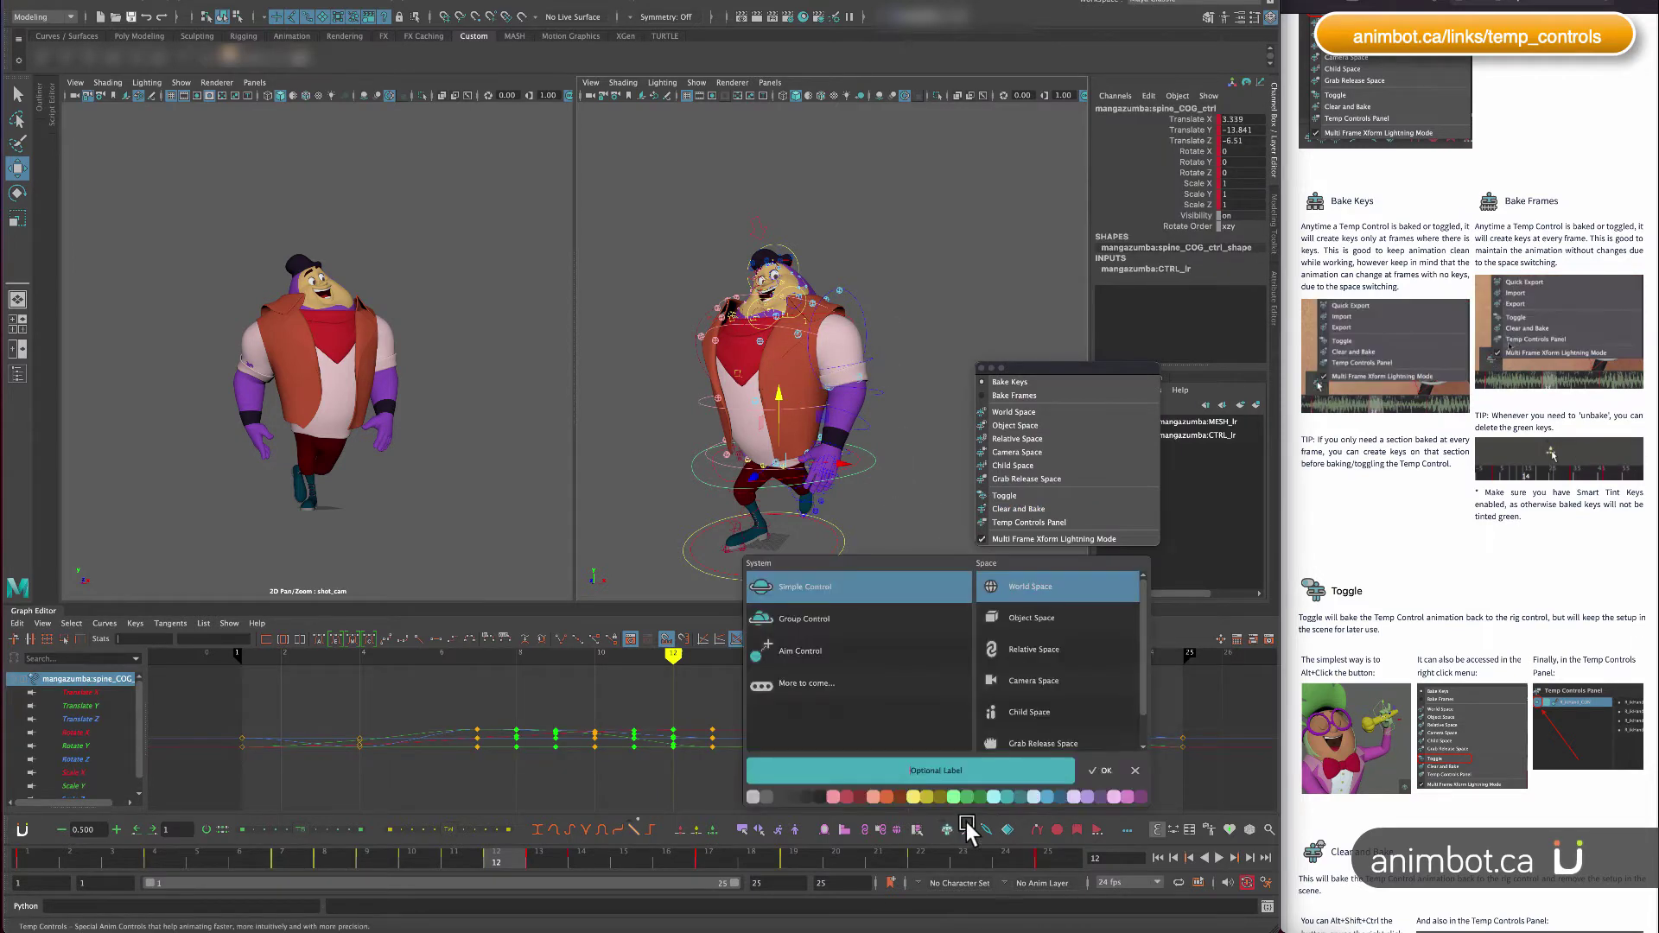
click(1101, 769)
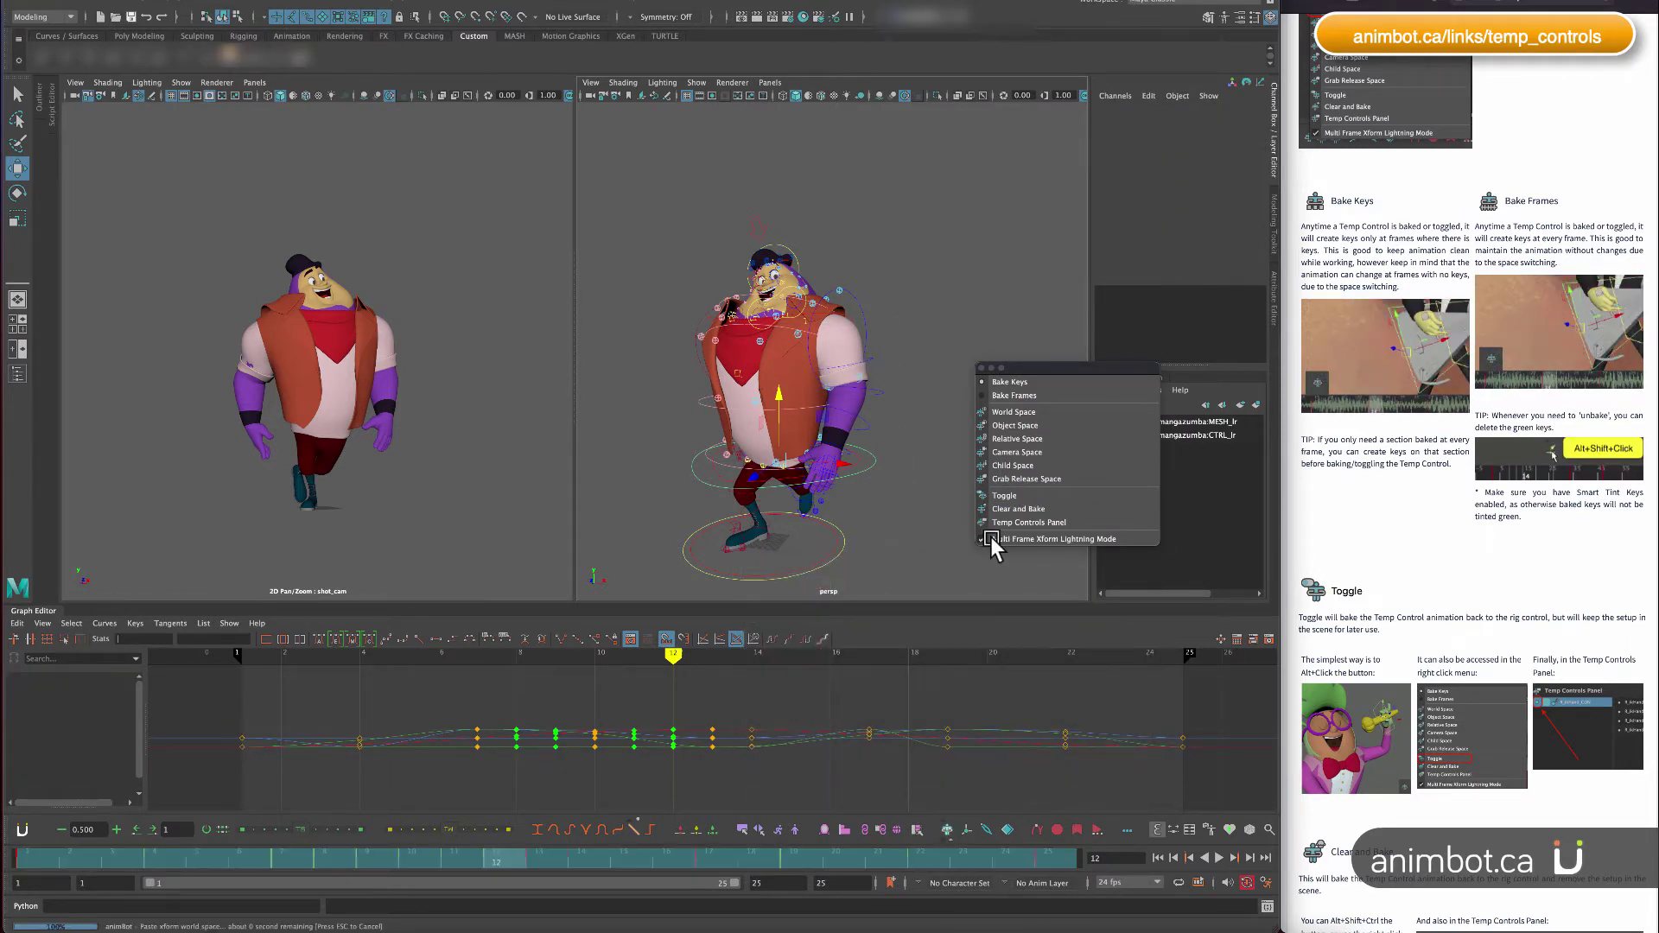
click(39, 95)
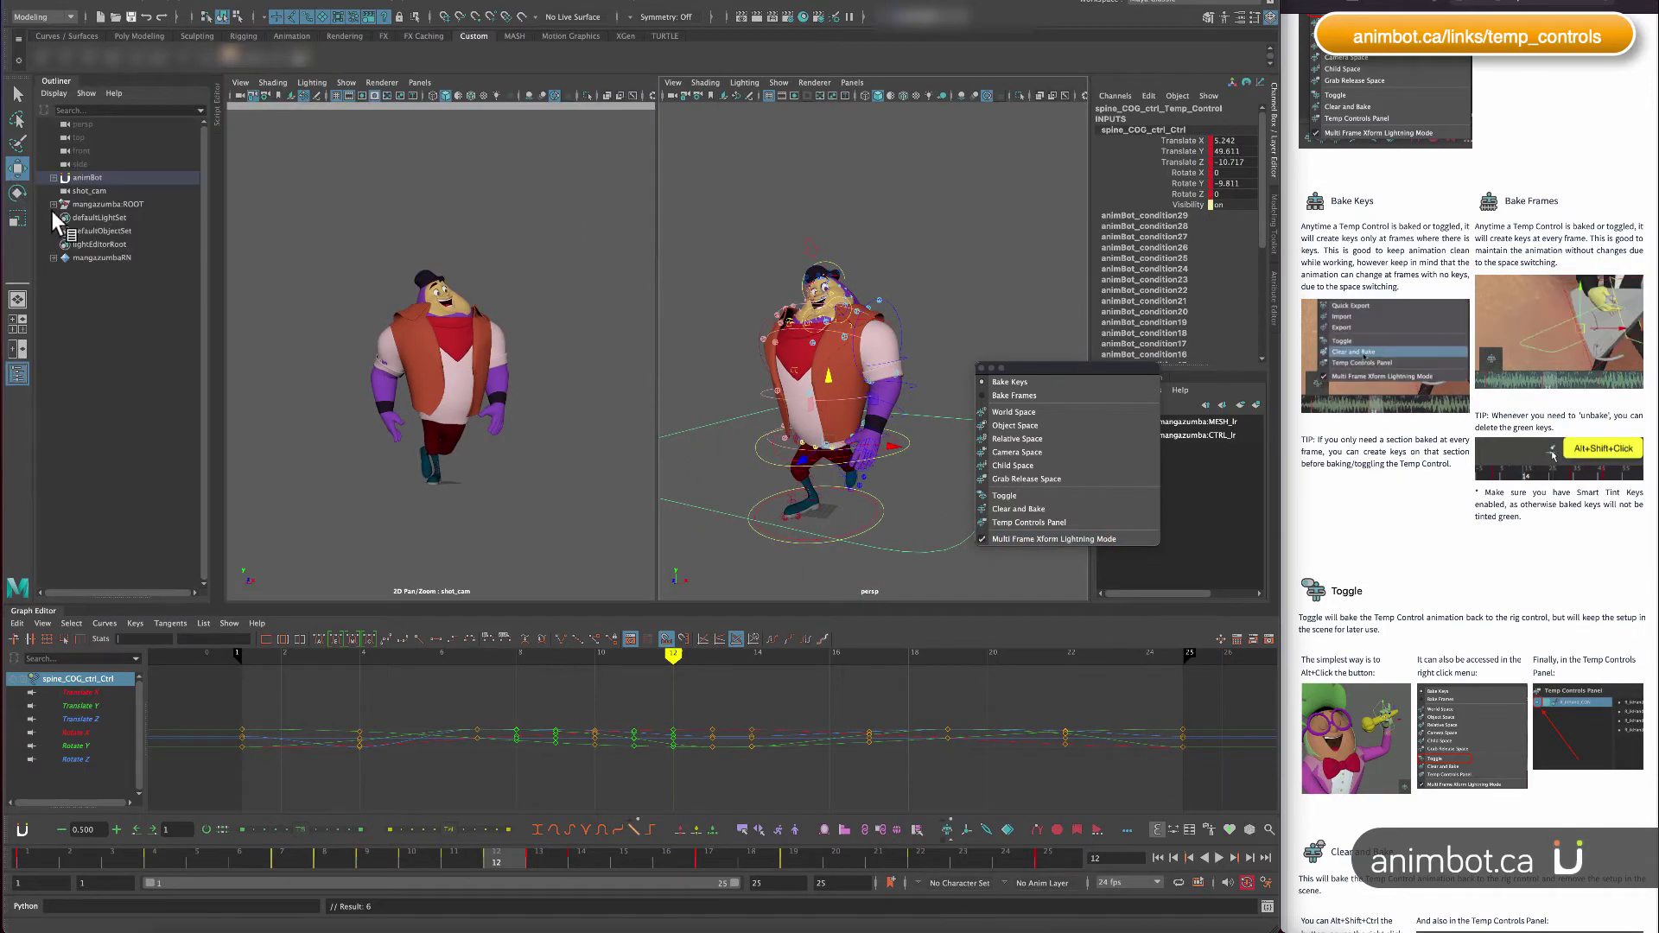
click(54, 177)
click(62, 217)
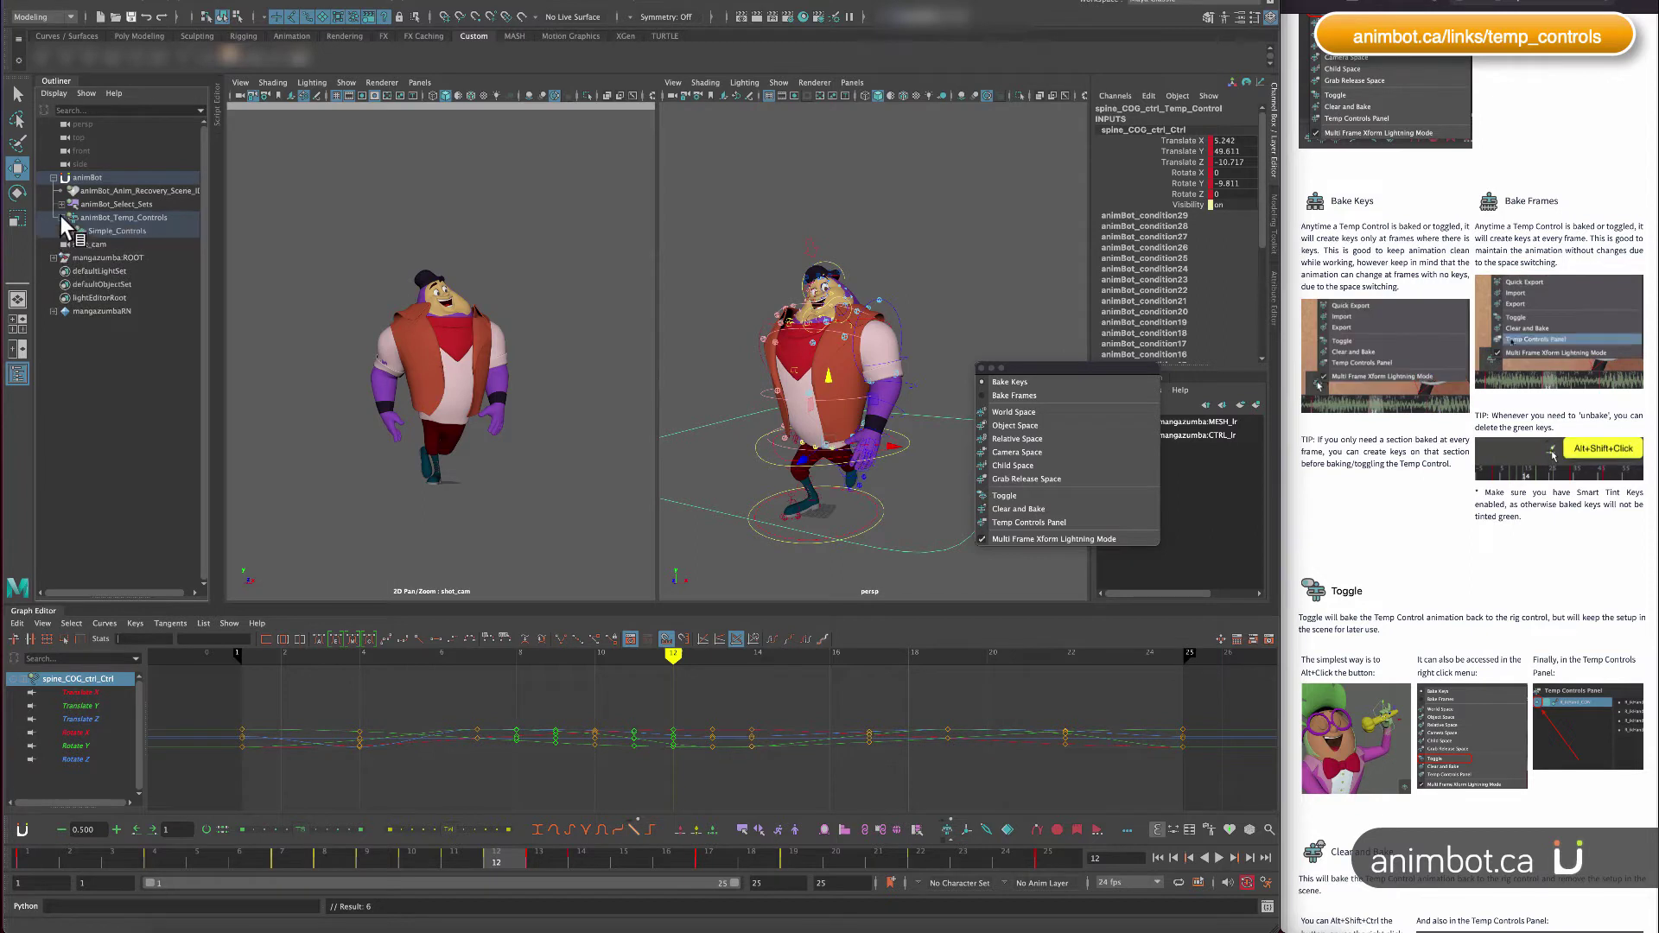
click(95, 218)
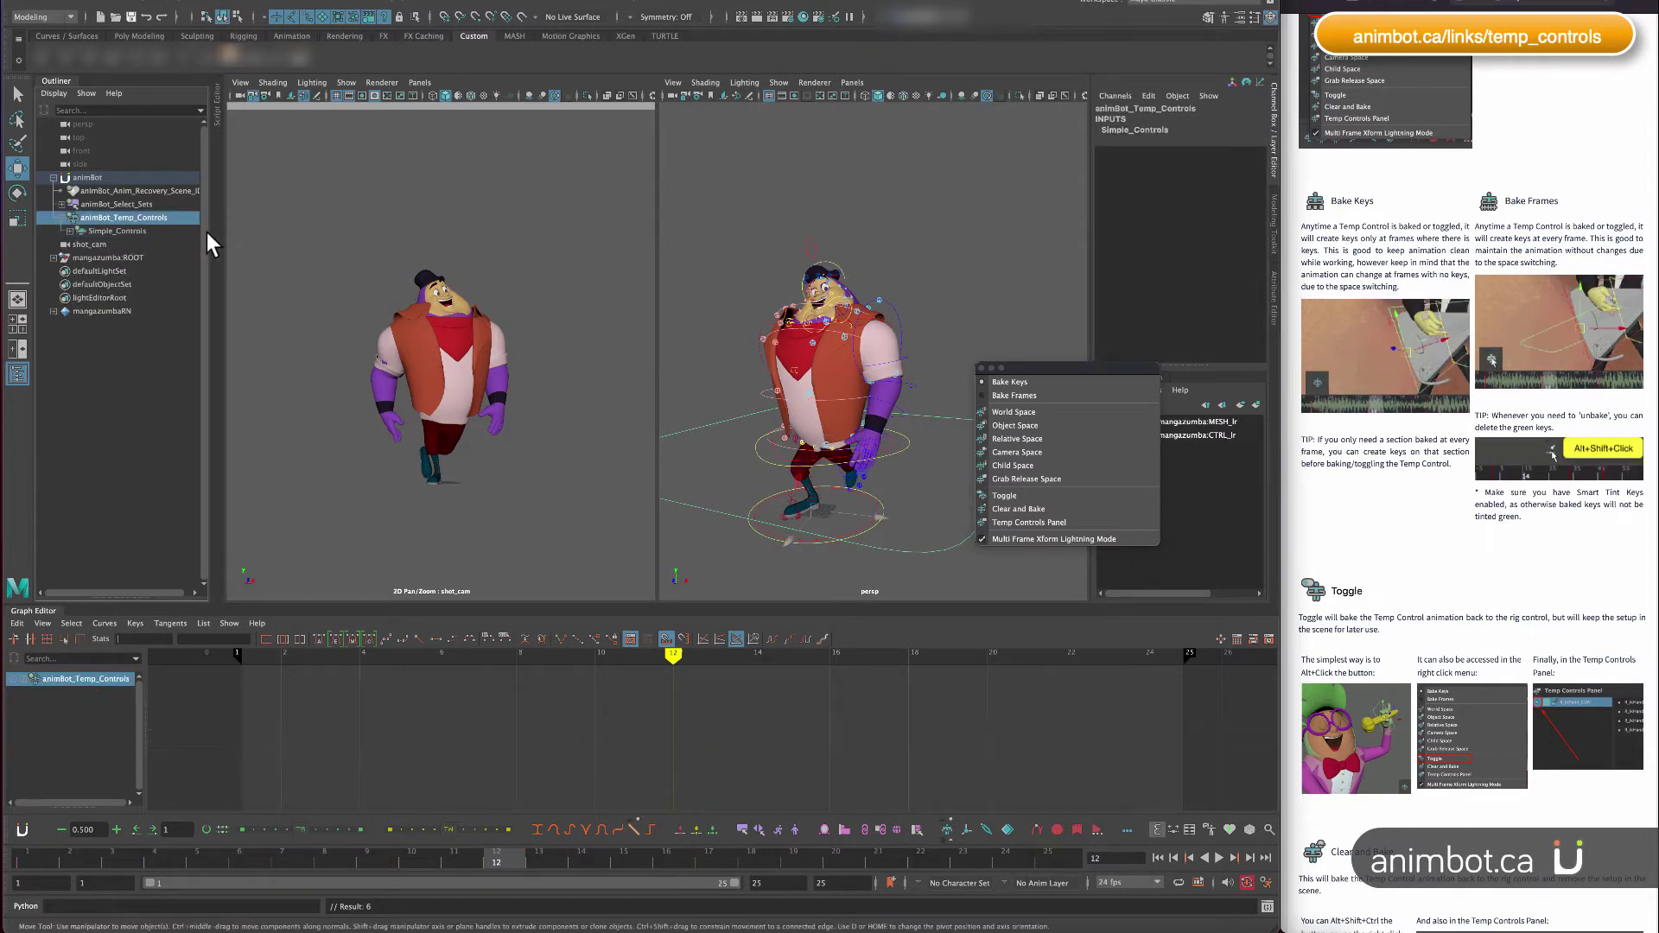
Widen the Outliner, expand Simple_Controls and select spine_COG_ctrl_Temp_Control.
drag(208, 233, 242, 234)
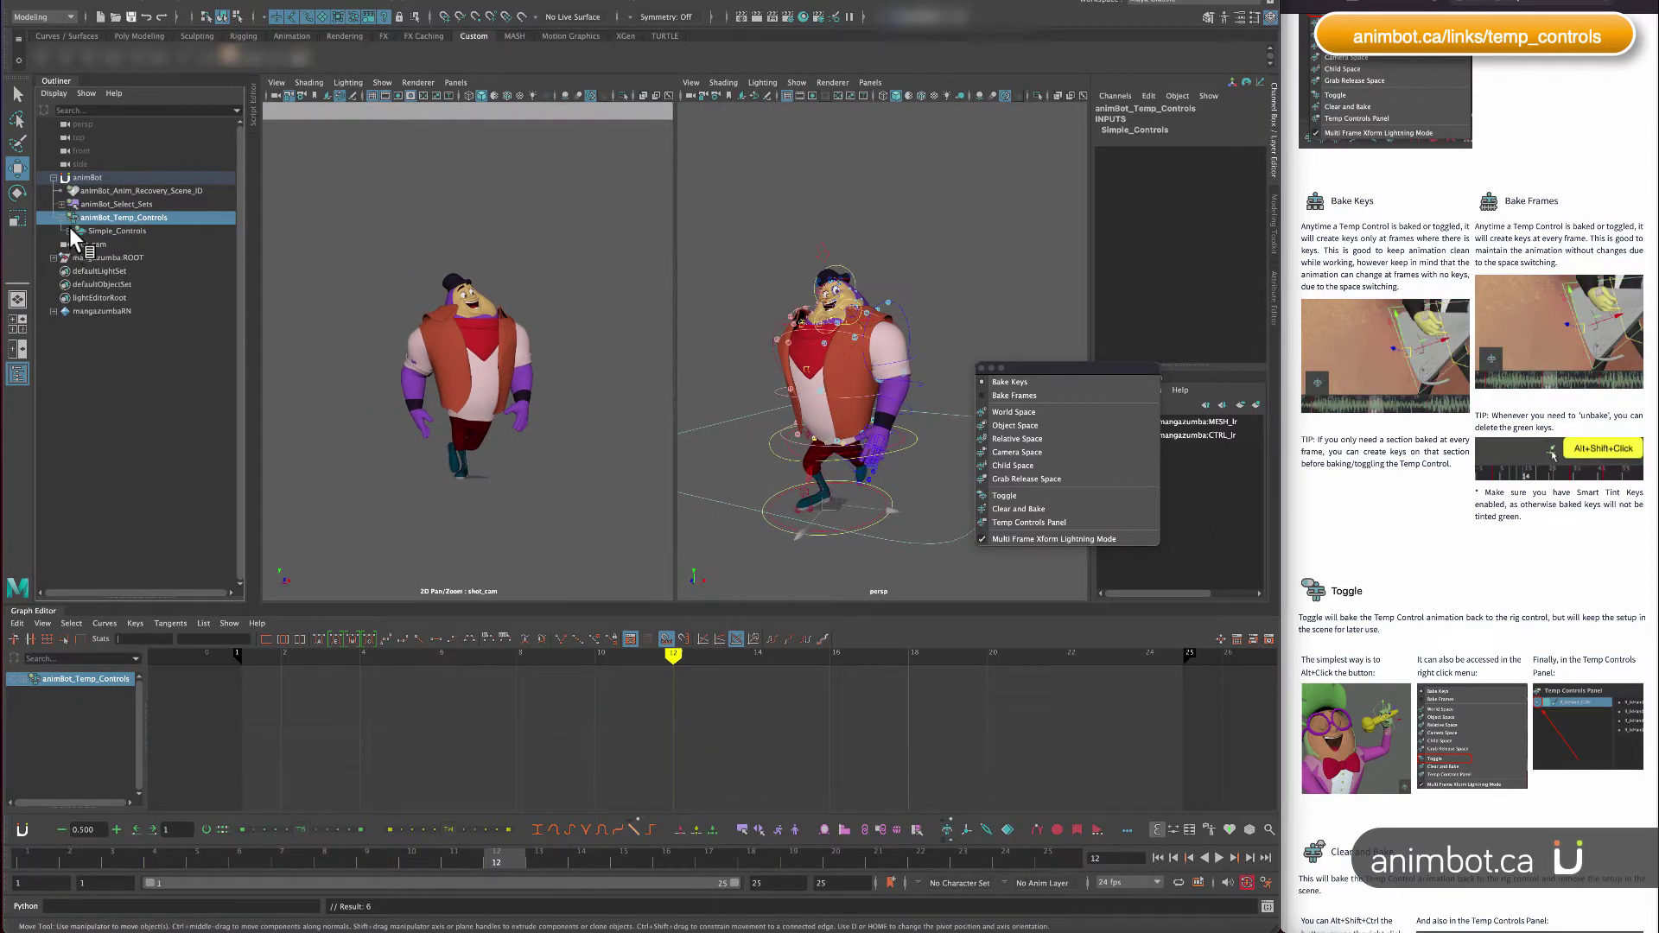
click(69, 229)
click(76, 245)
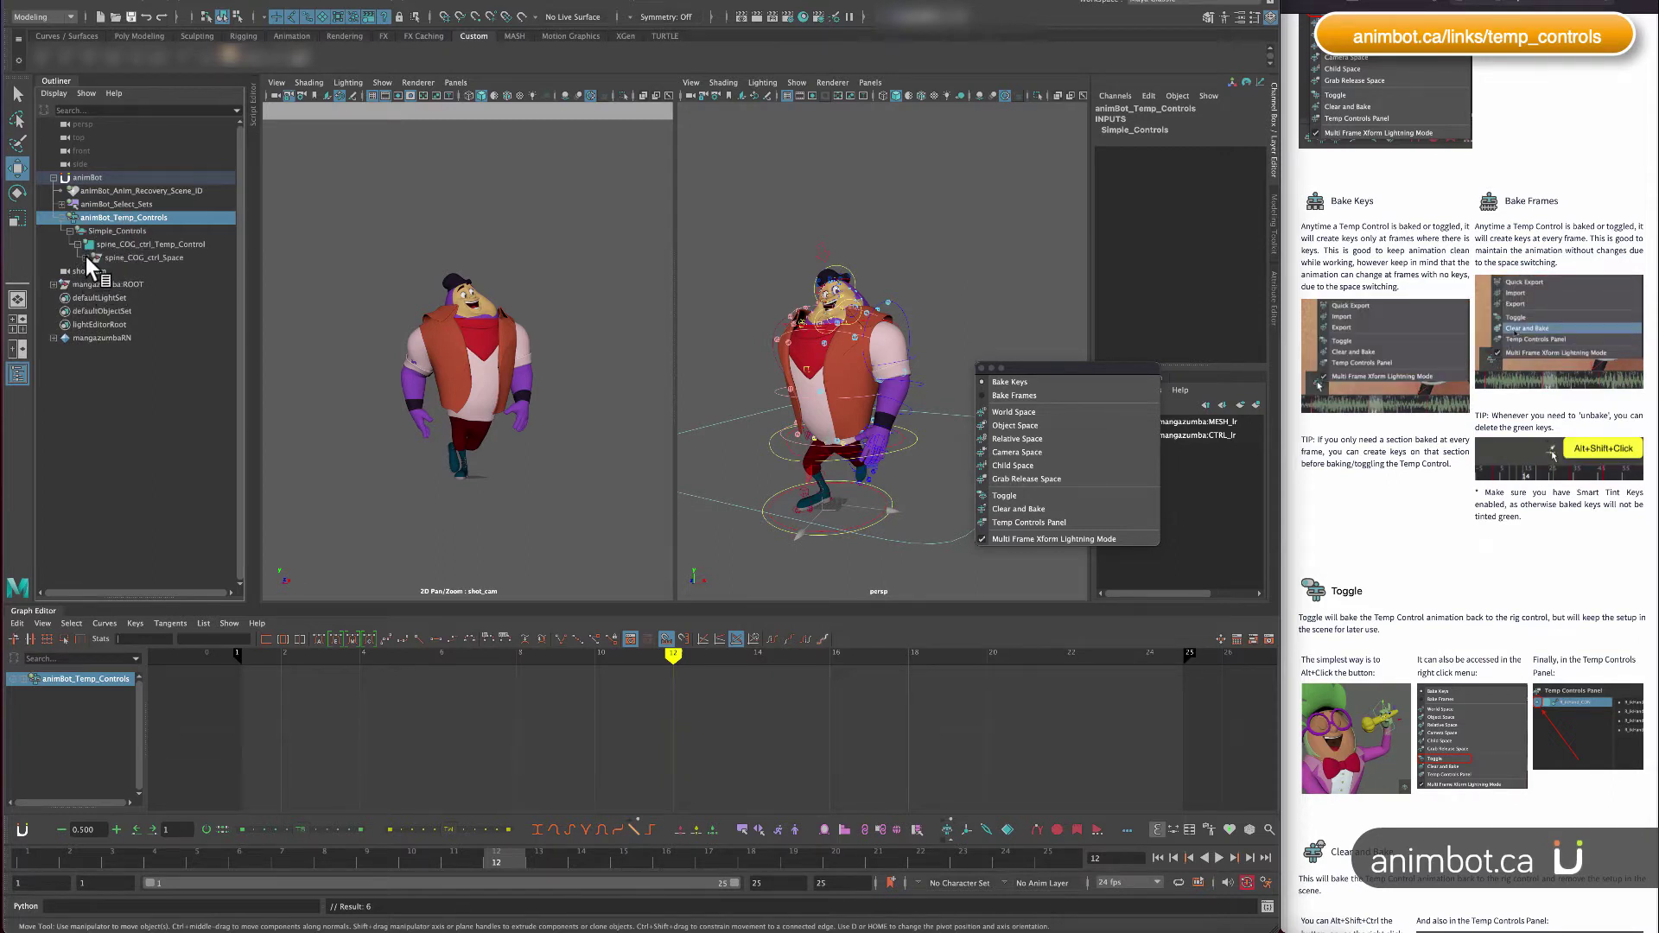
click(152, 246)
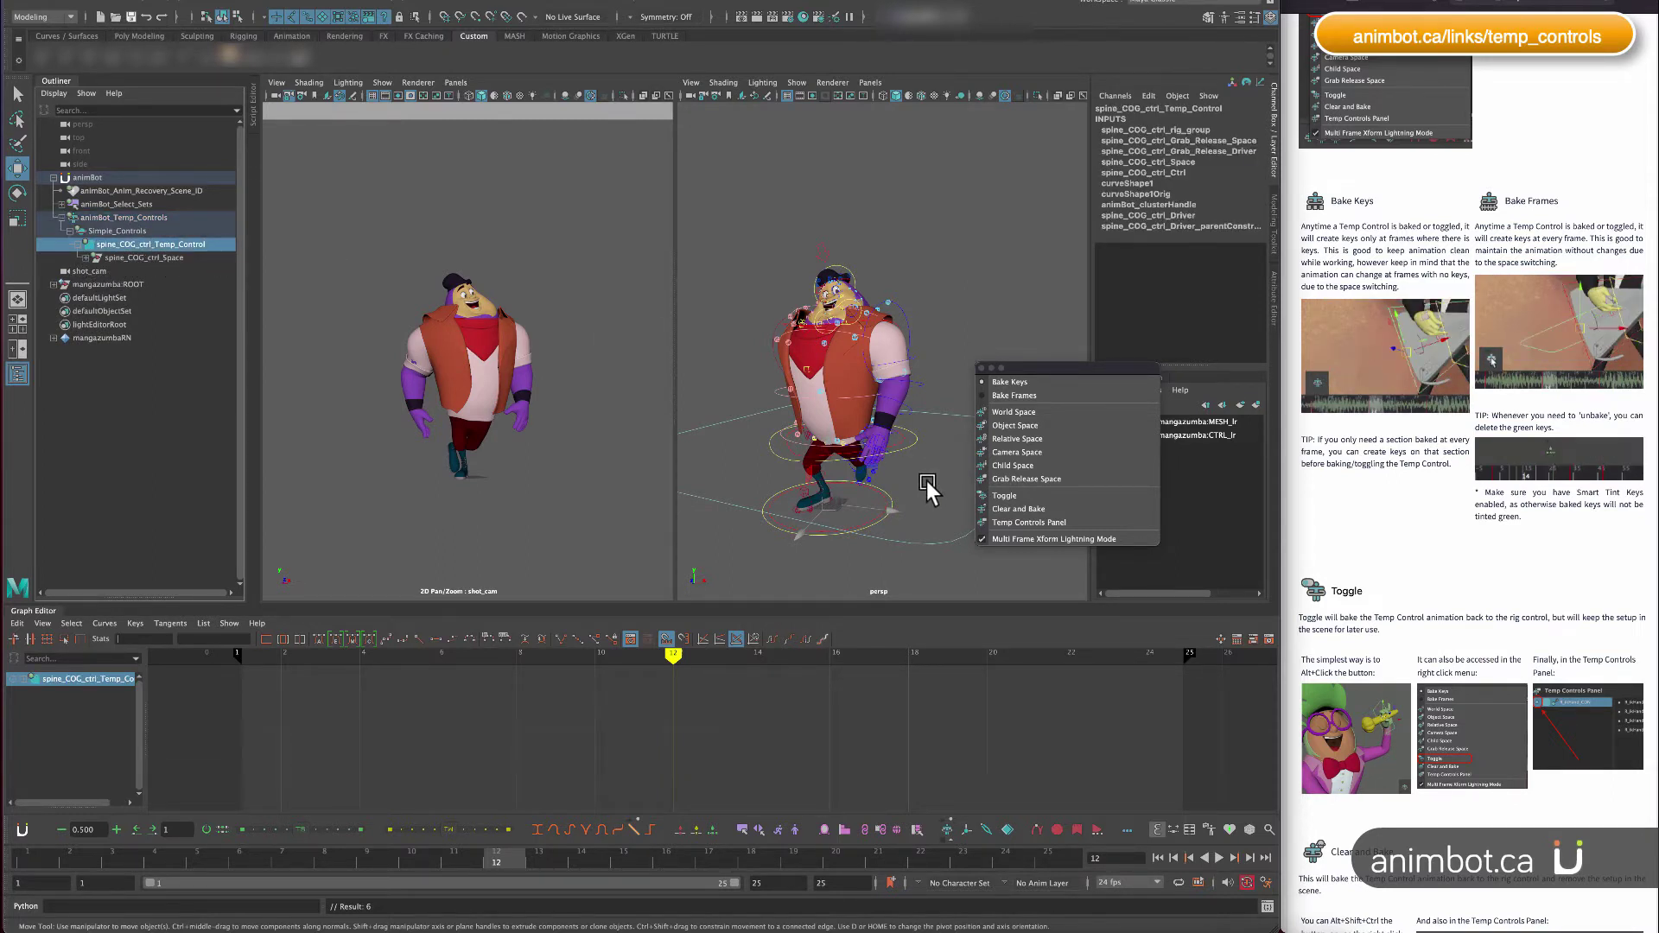
Reselect spine_COG_ctrl_Temp_Control and Clear and Bake it onto the spine COG control.
click(919, 382)
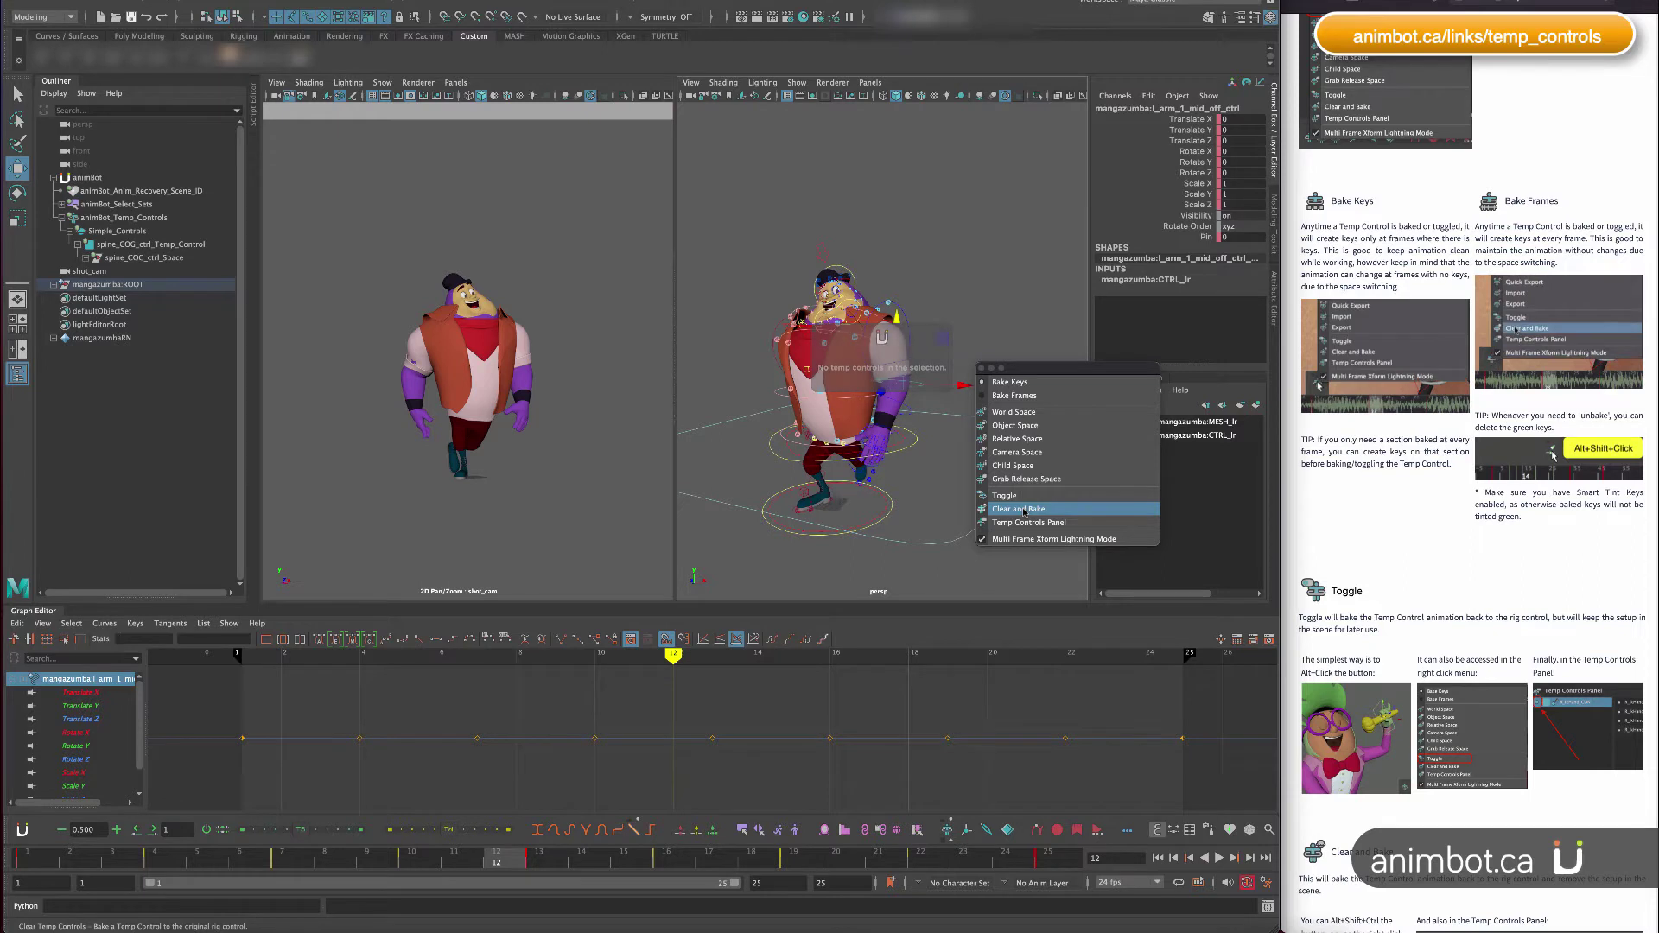
click(939, 406)
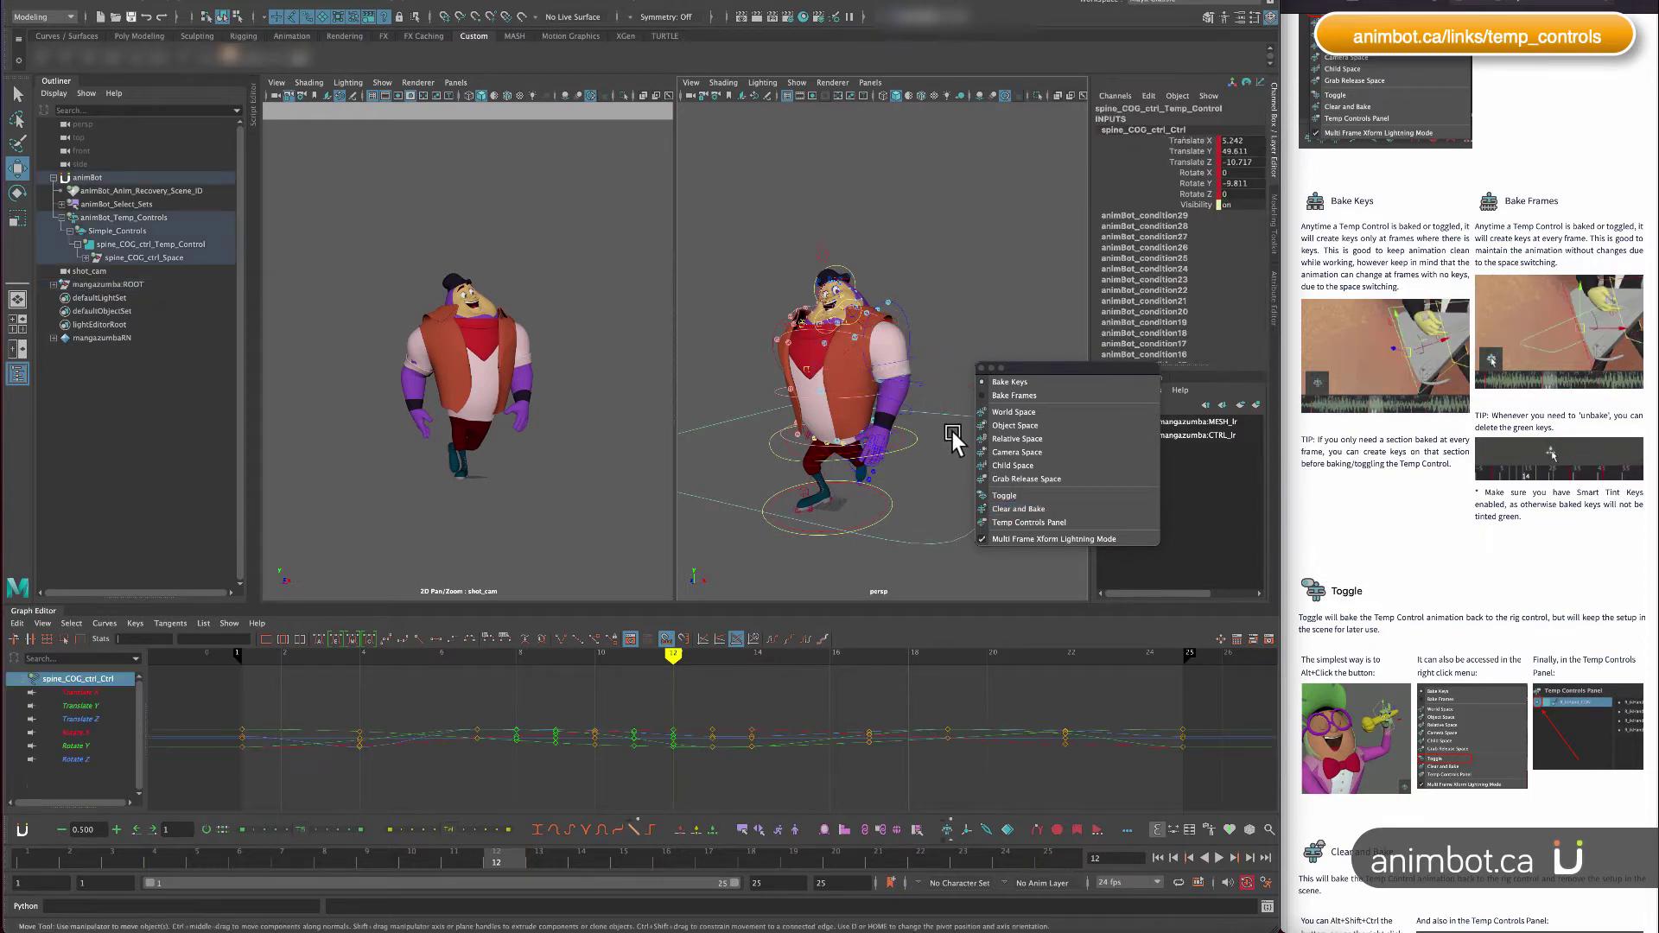
click(1028, 510)
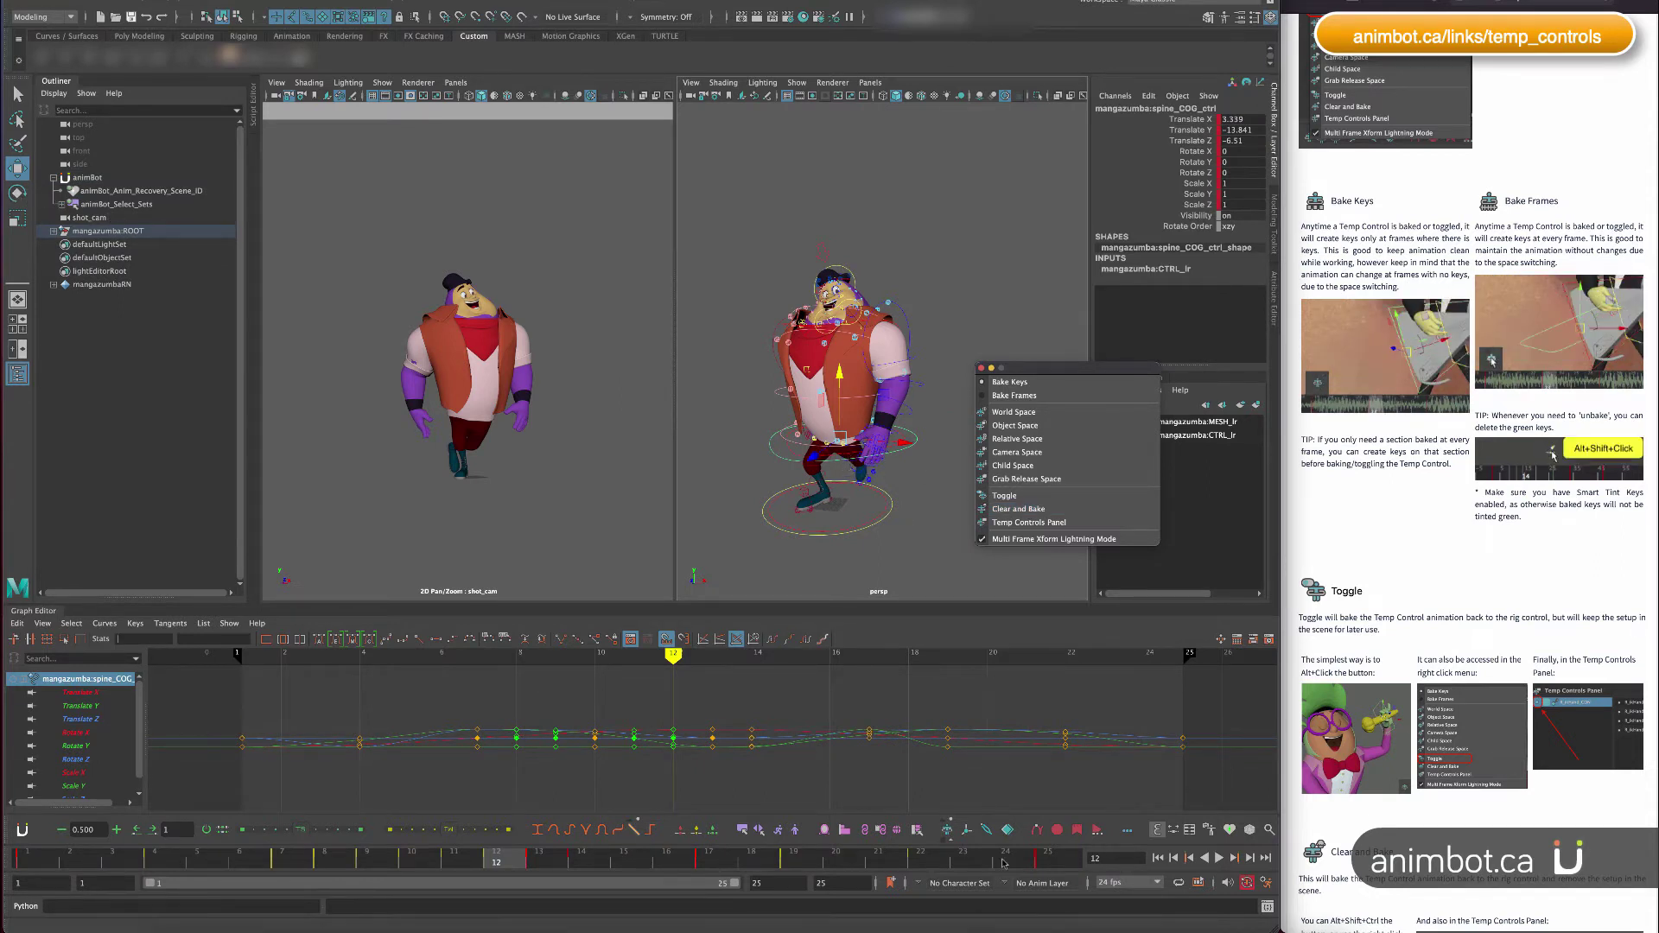
Create a new temp control for the spine, then toggle it off to bake it back.
click(947, 832)
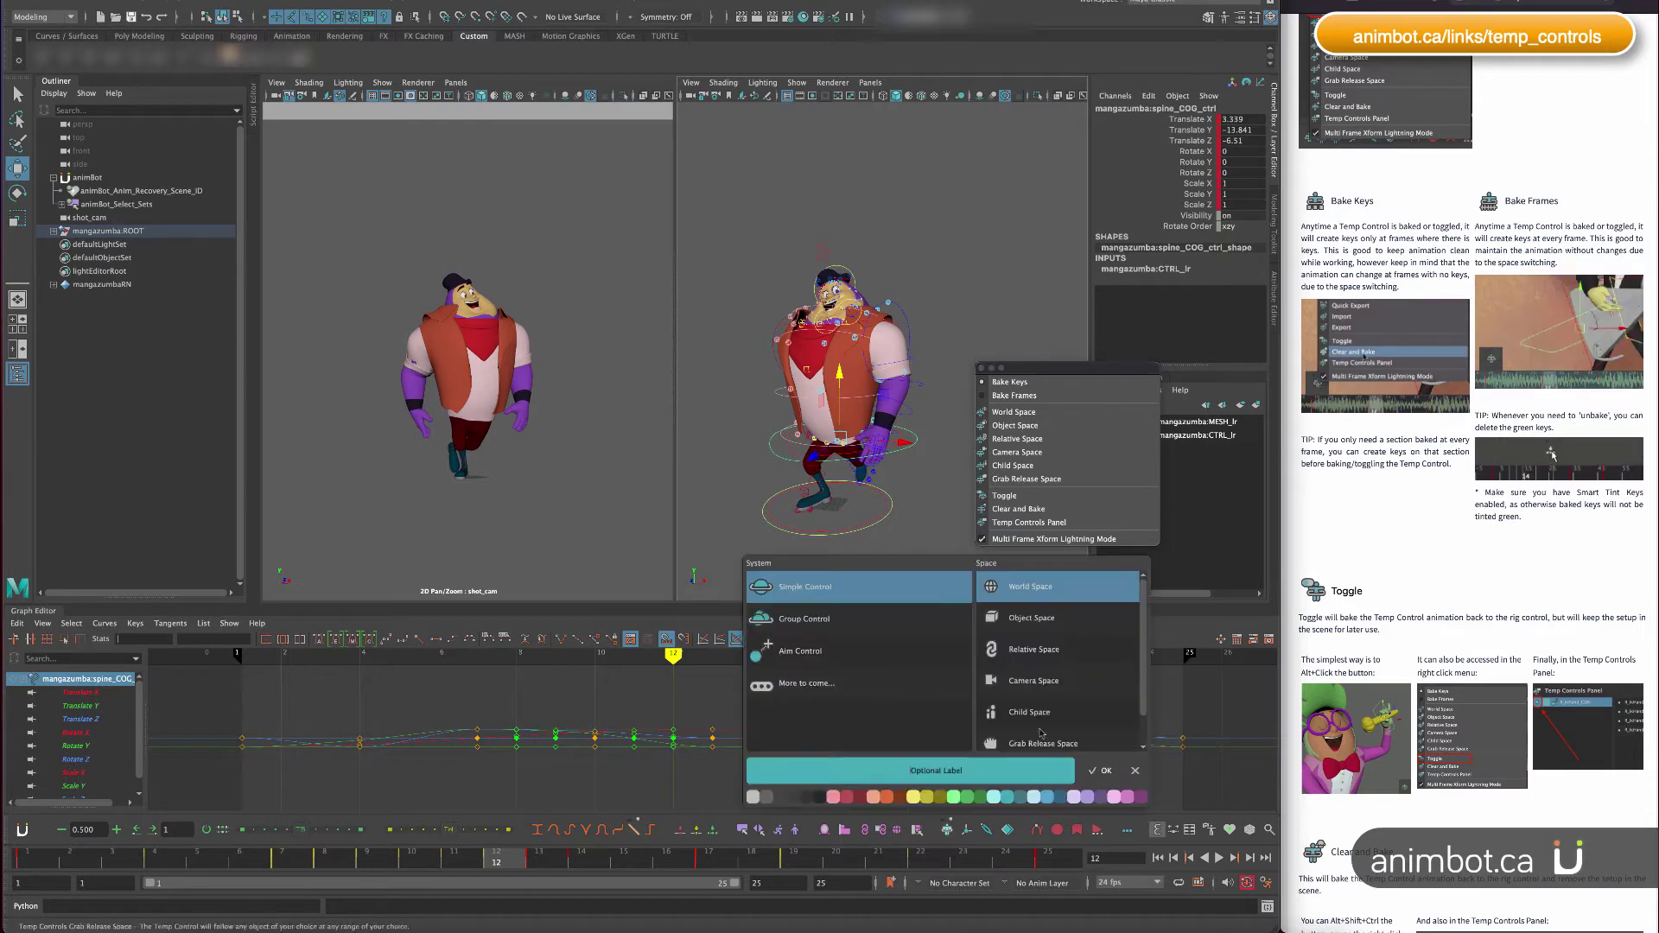
click(1105, 771)
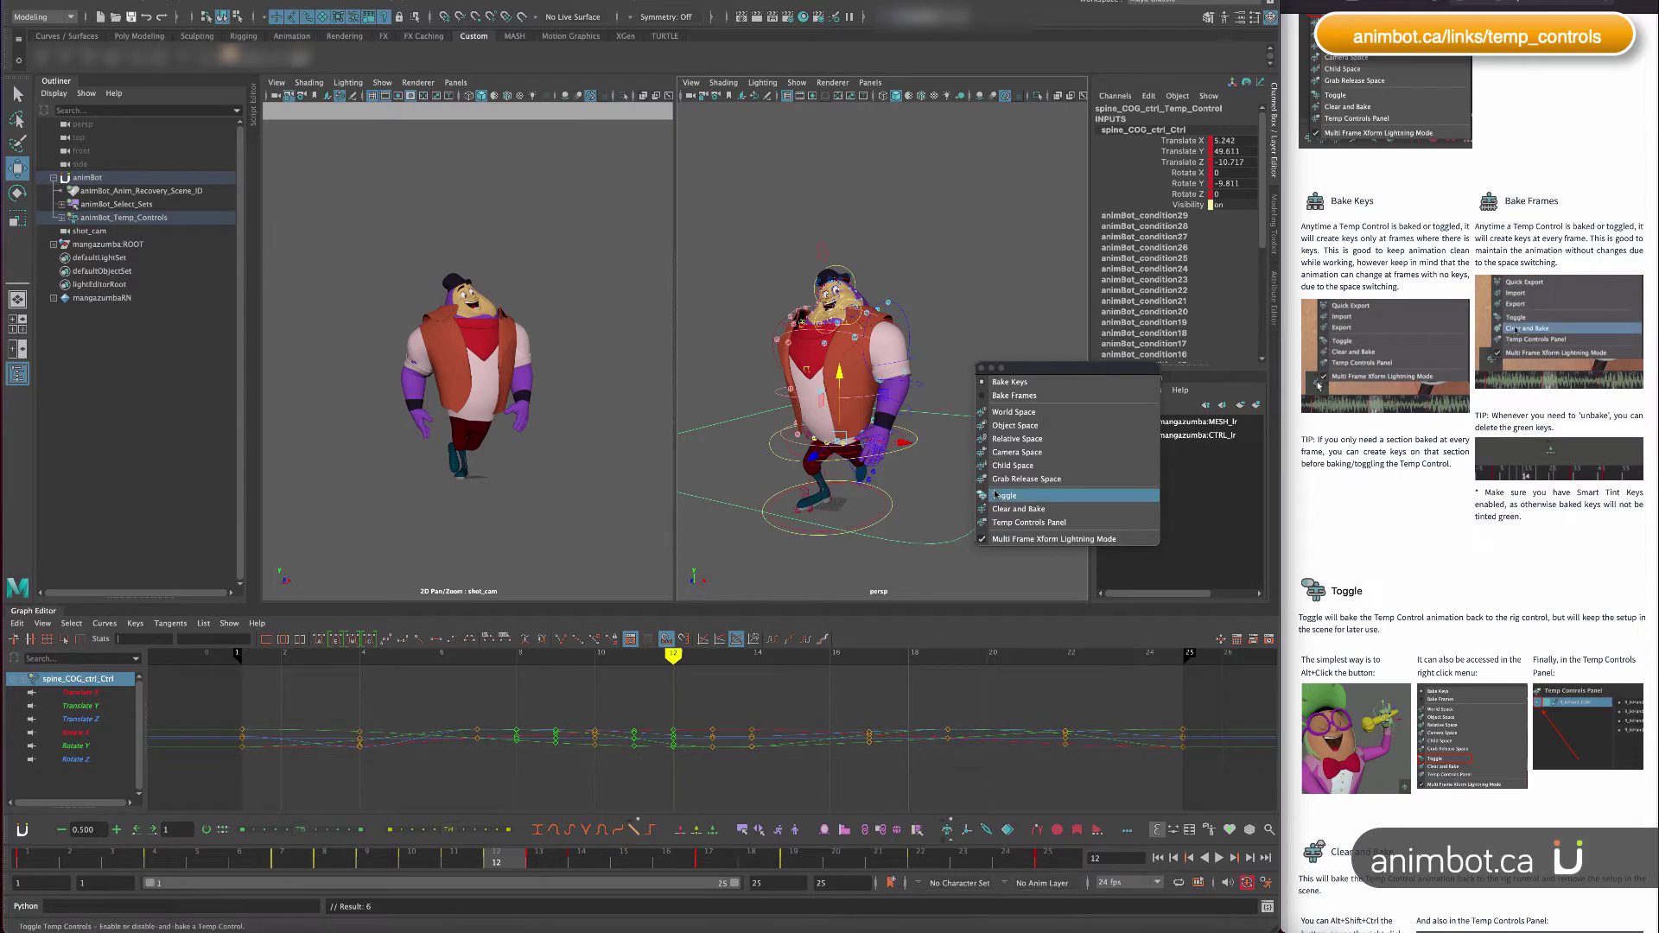
mouse_move(1020, 498)
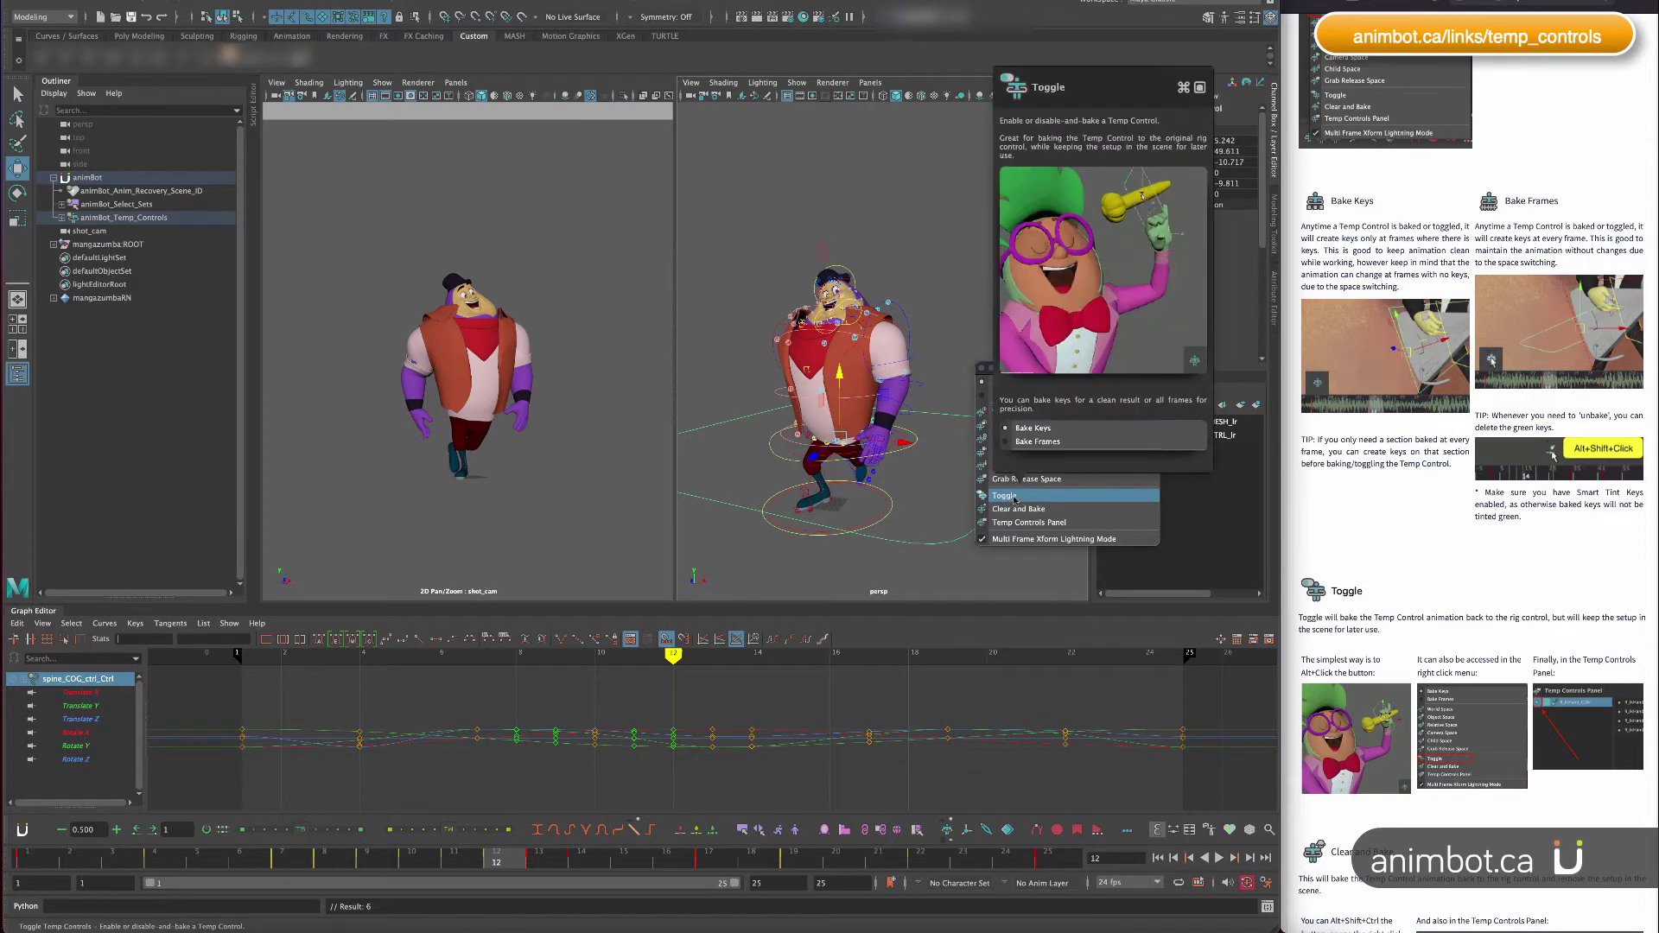
click(1019, 498)
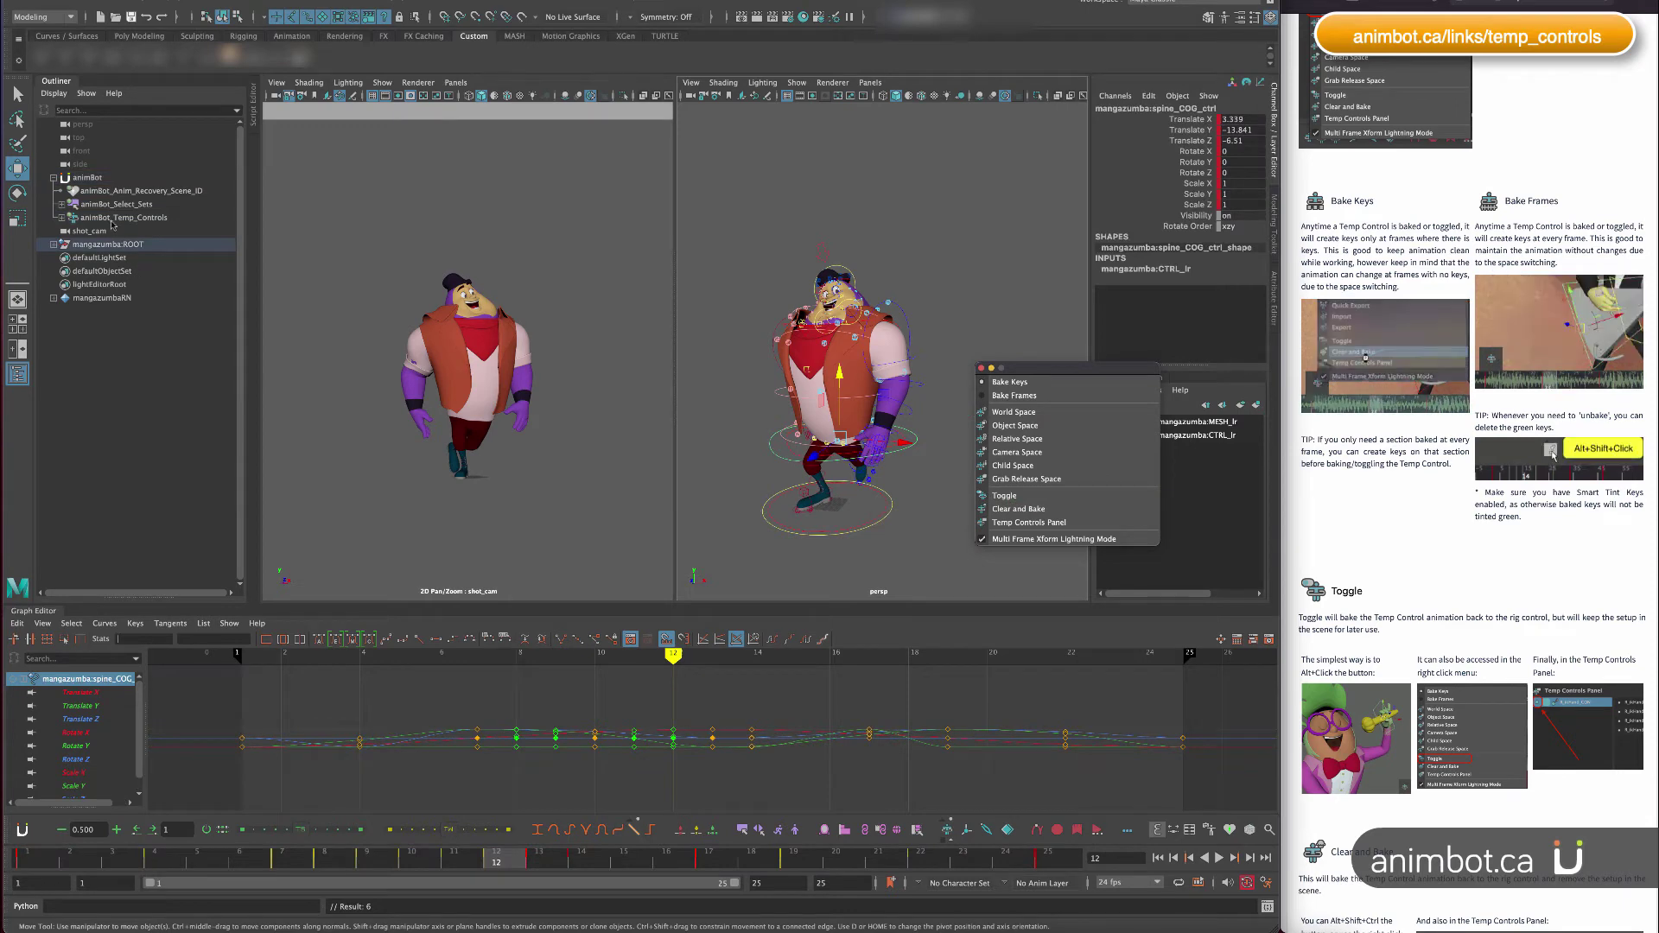
Expand the animBot temp controls group, deselect, and select the spine COG temp control on the character.
click(55, 214)
click(60, 217)
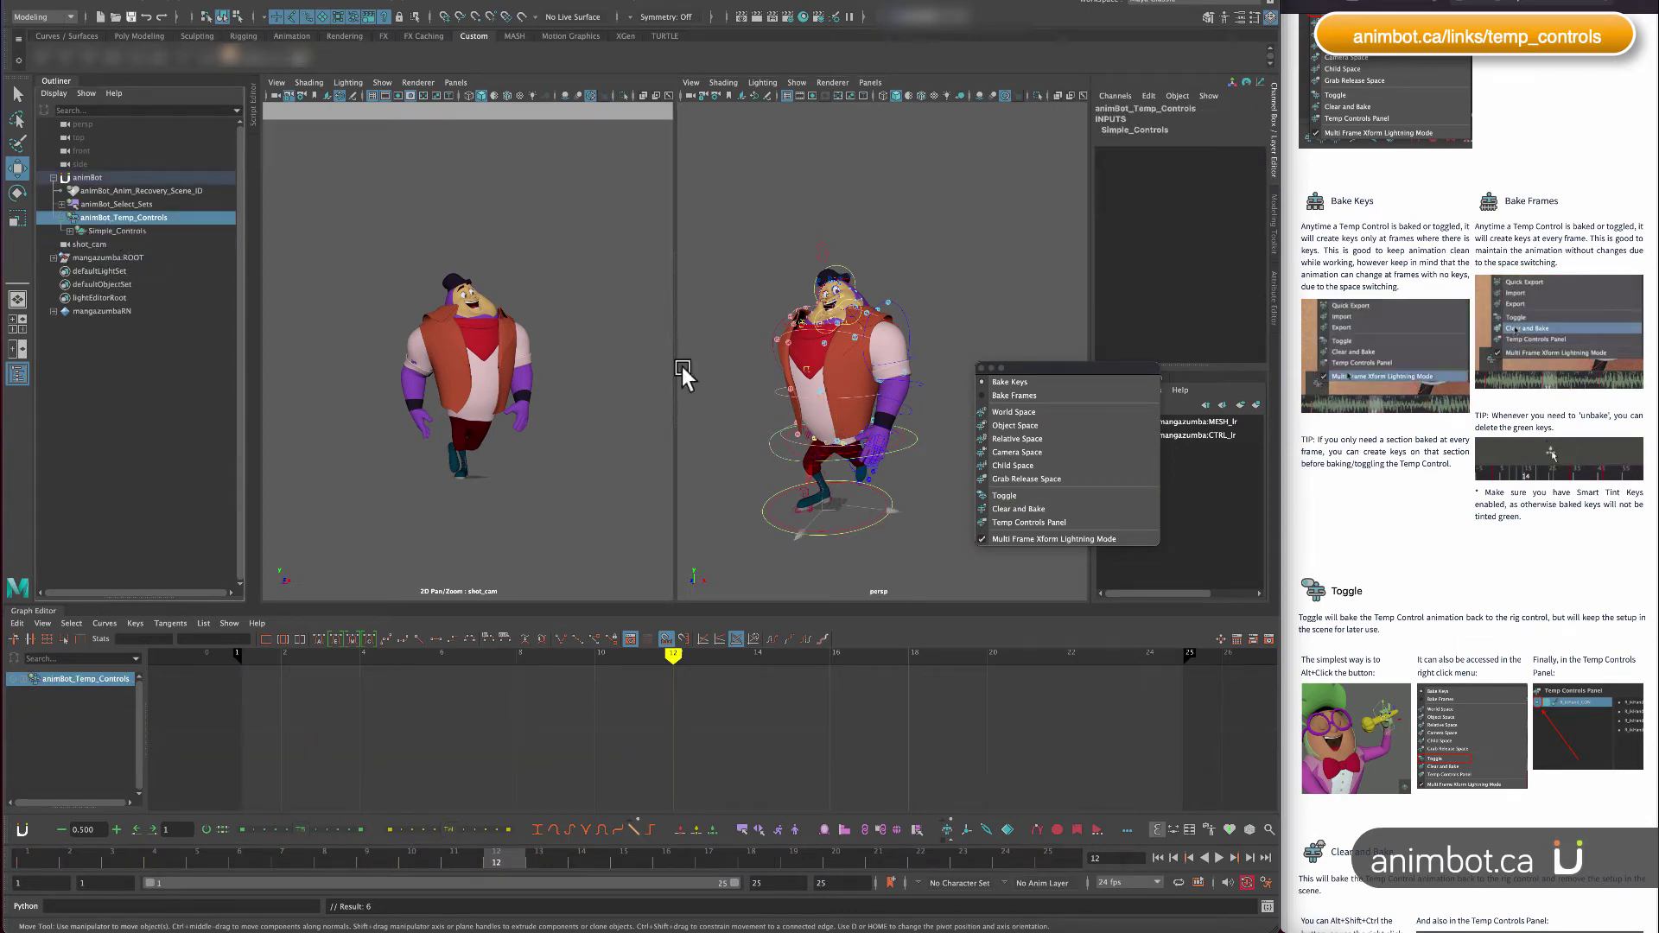
click(916, 481)
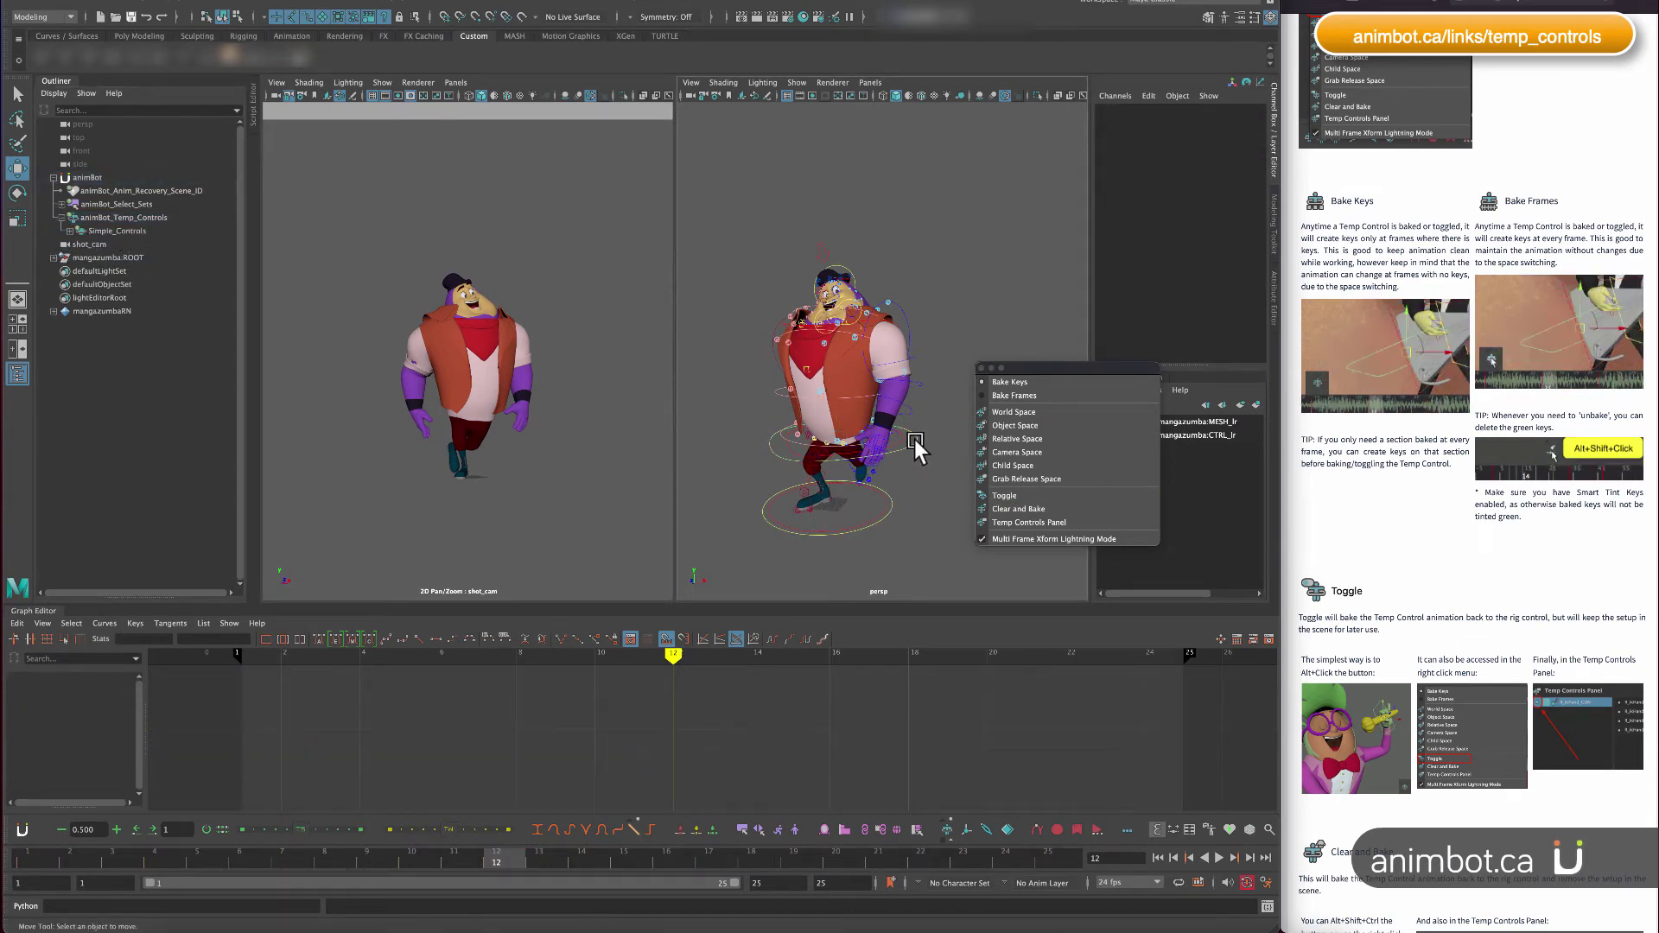
click(915, 439)
click(1004, 495)
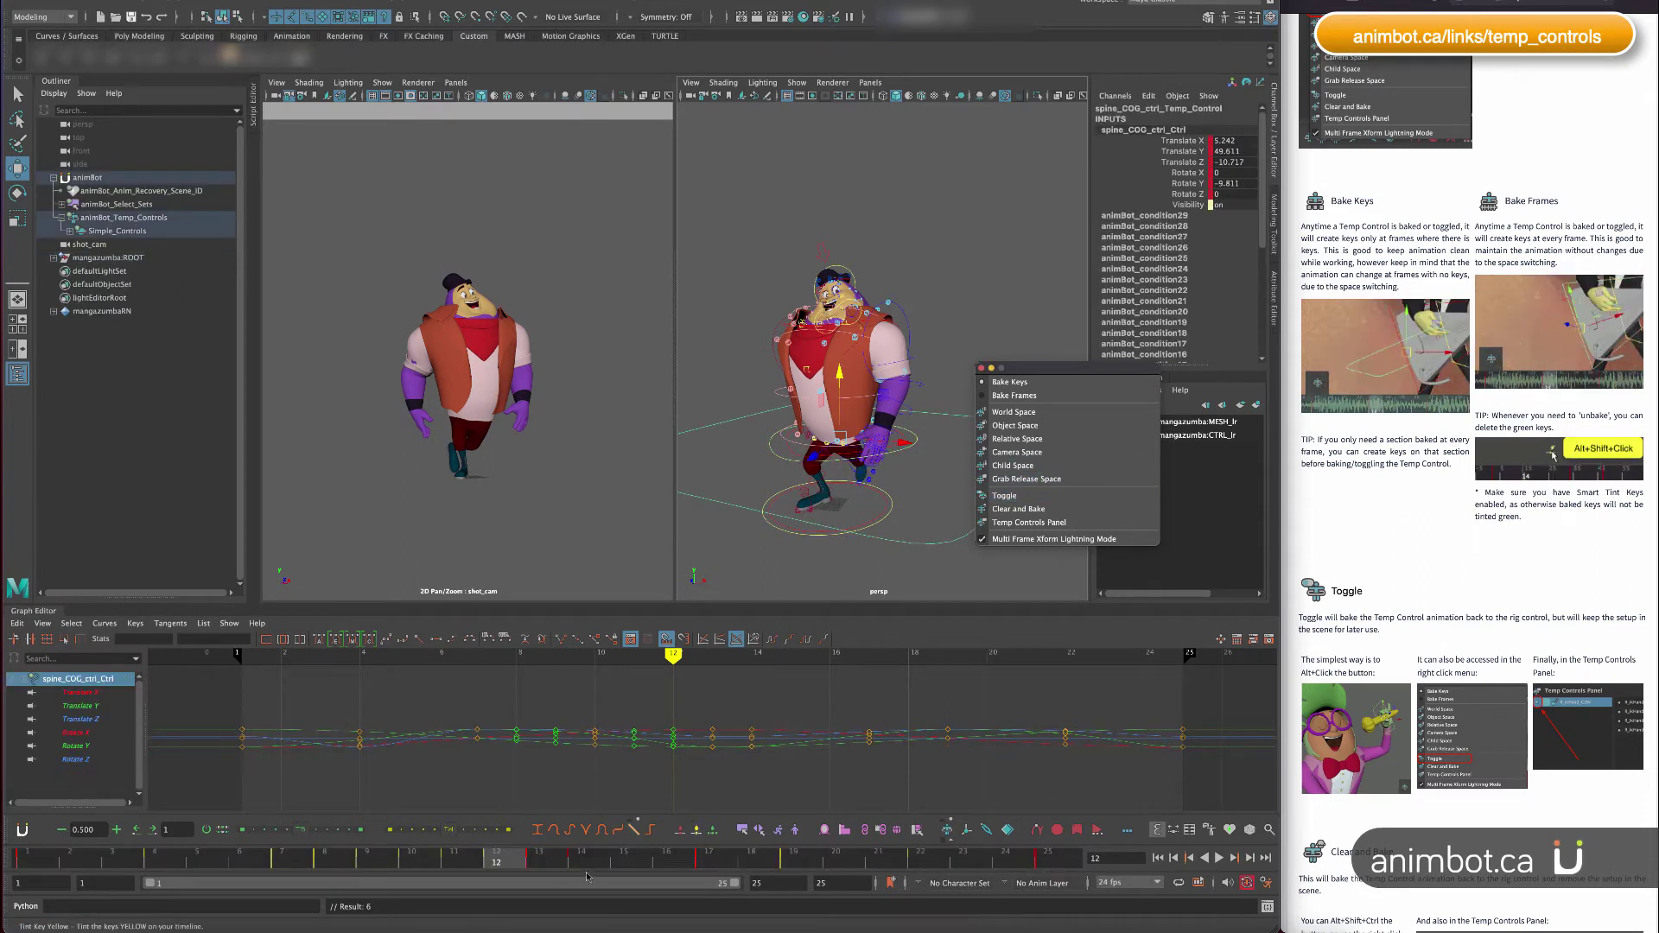
Scrub back to frame 9, play, scrub frames 16–22, then close the floating temp-controls menu.
drag(509, 863, 449, 859)
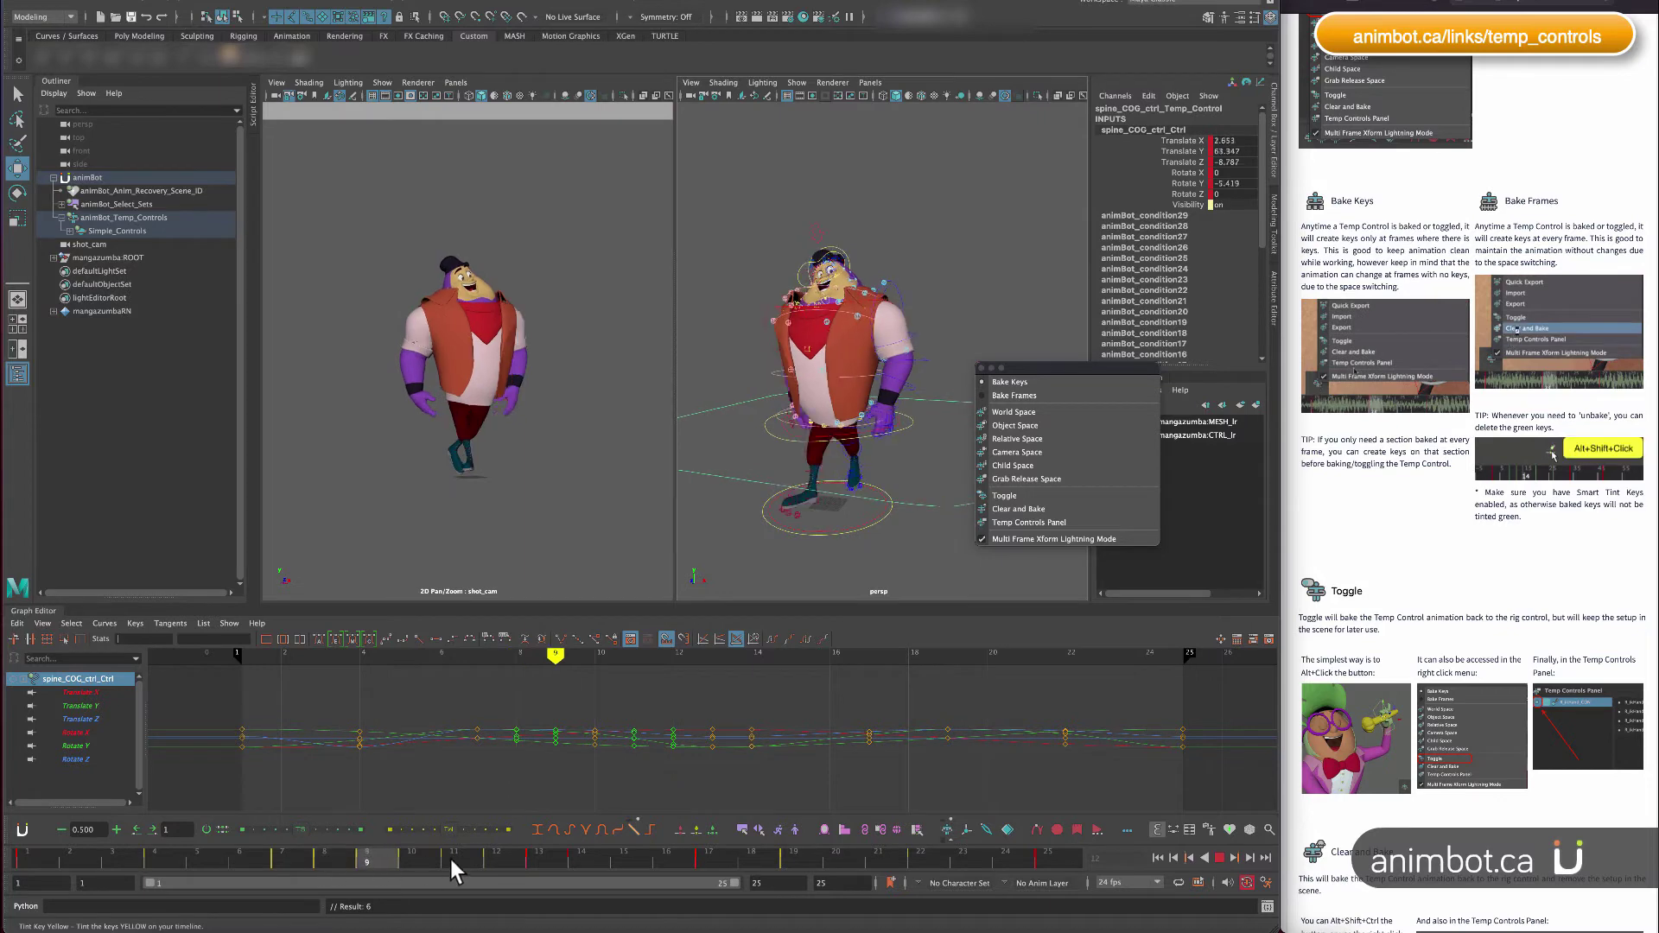
key(alt+v)
drag(646, 876, 770, 852)
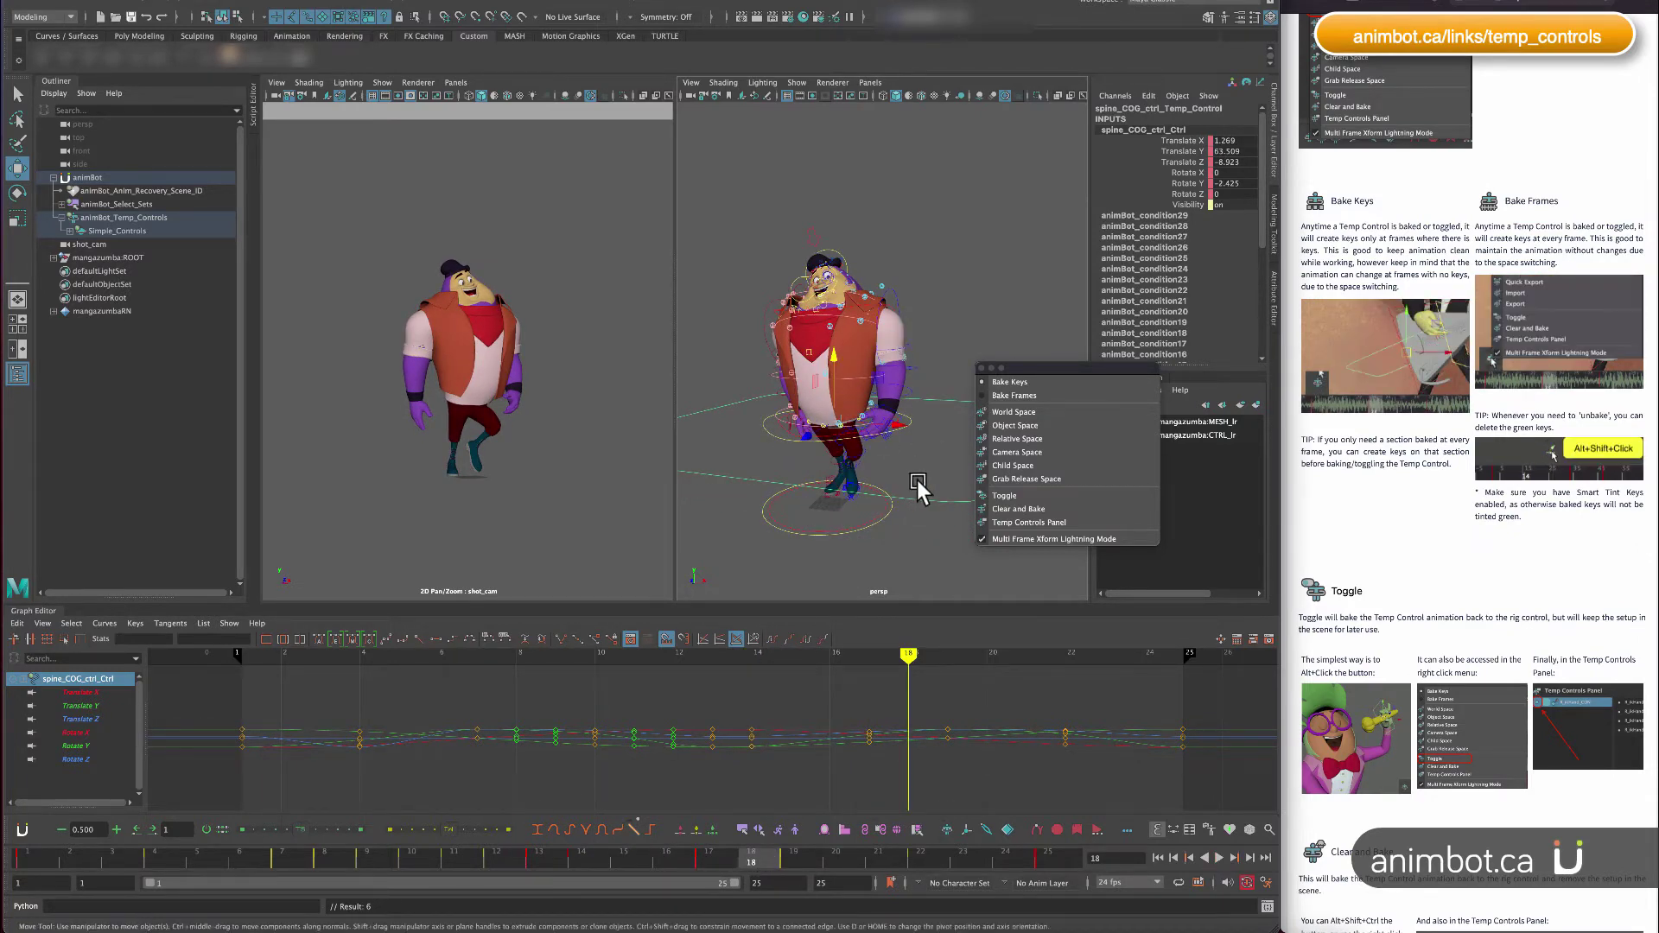
click(1016, 497)
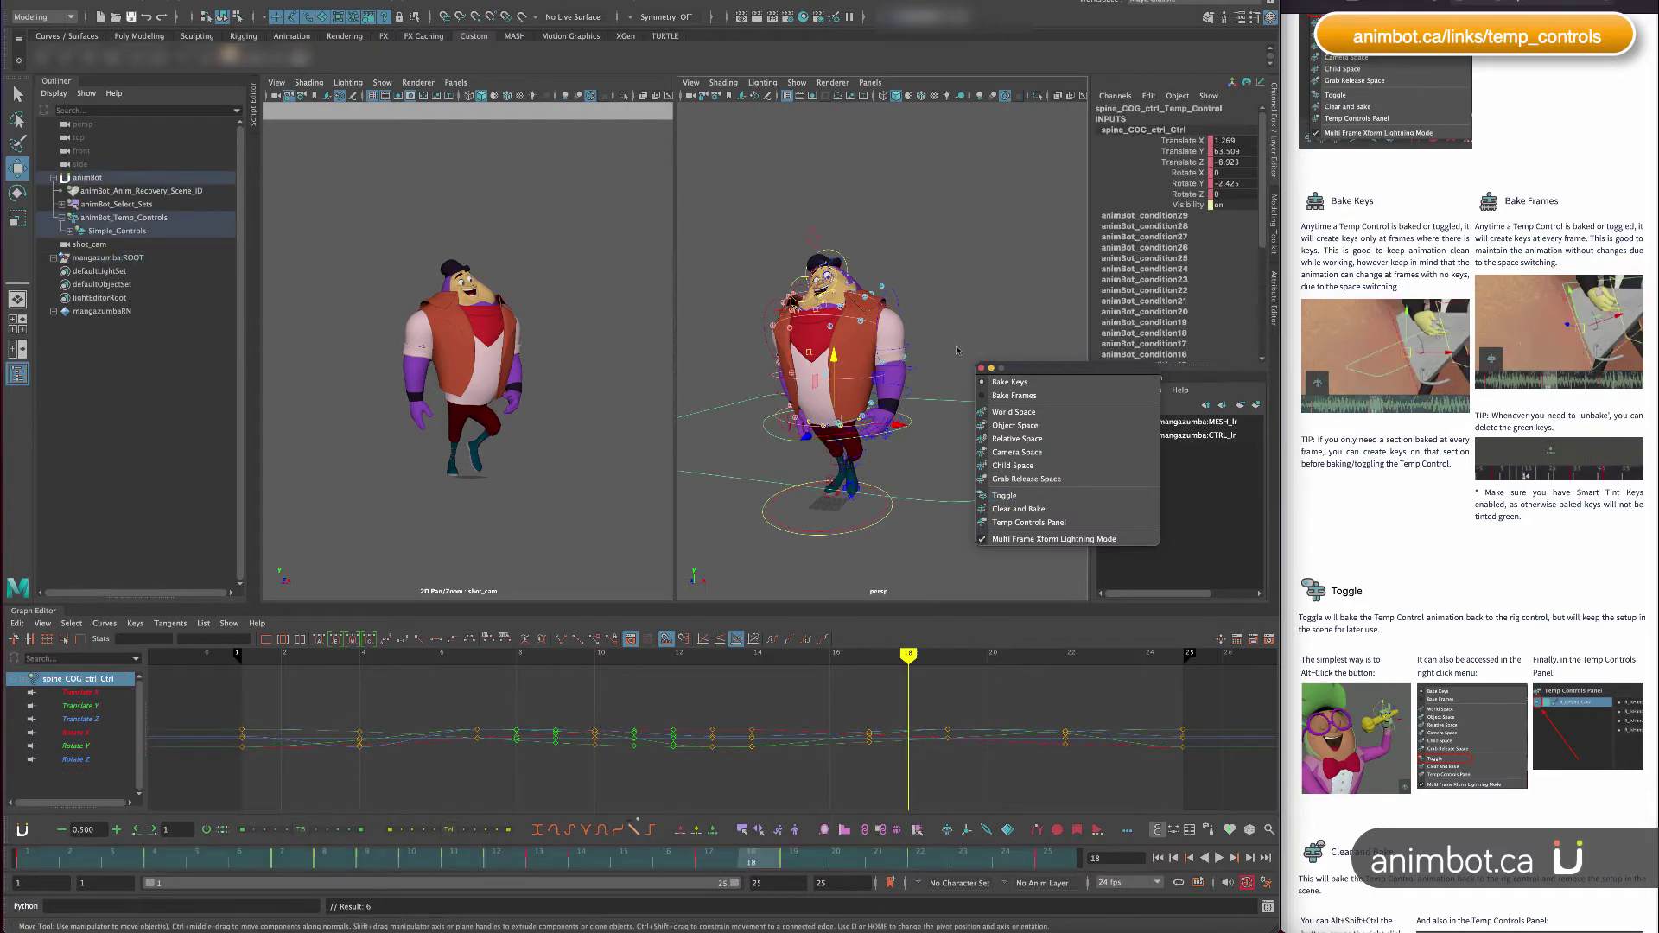
Toggle the spine COG temp control off to bake it onto the rig, then recreate it.
right_click(952, 824)
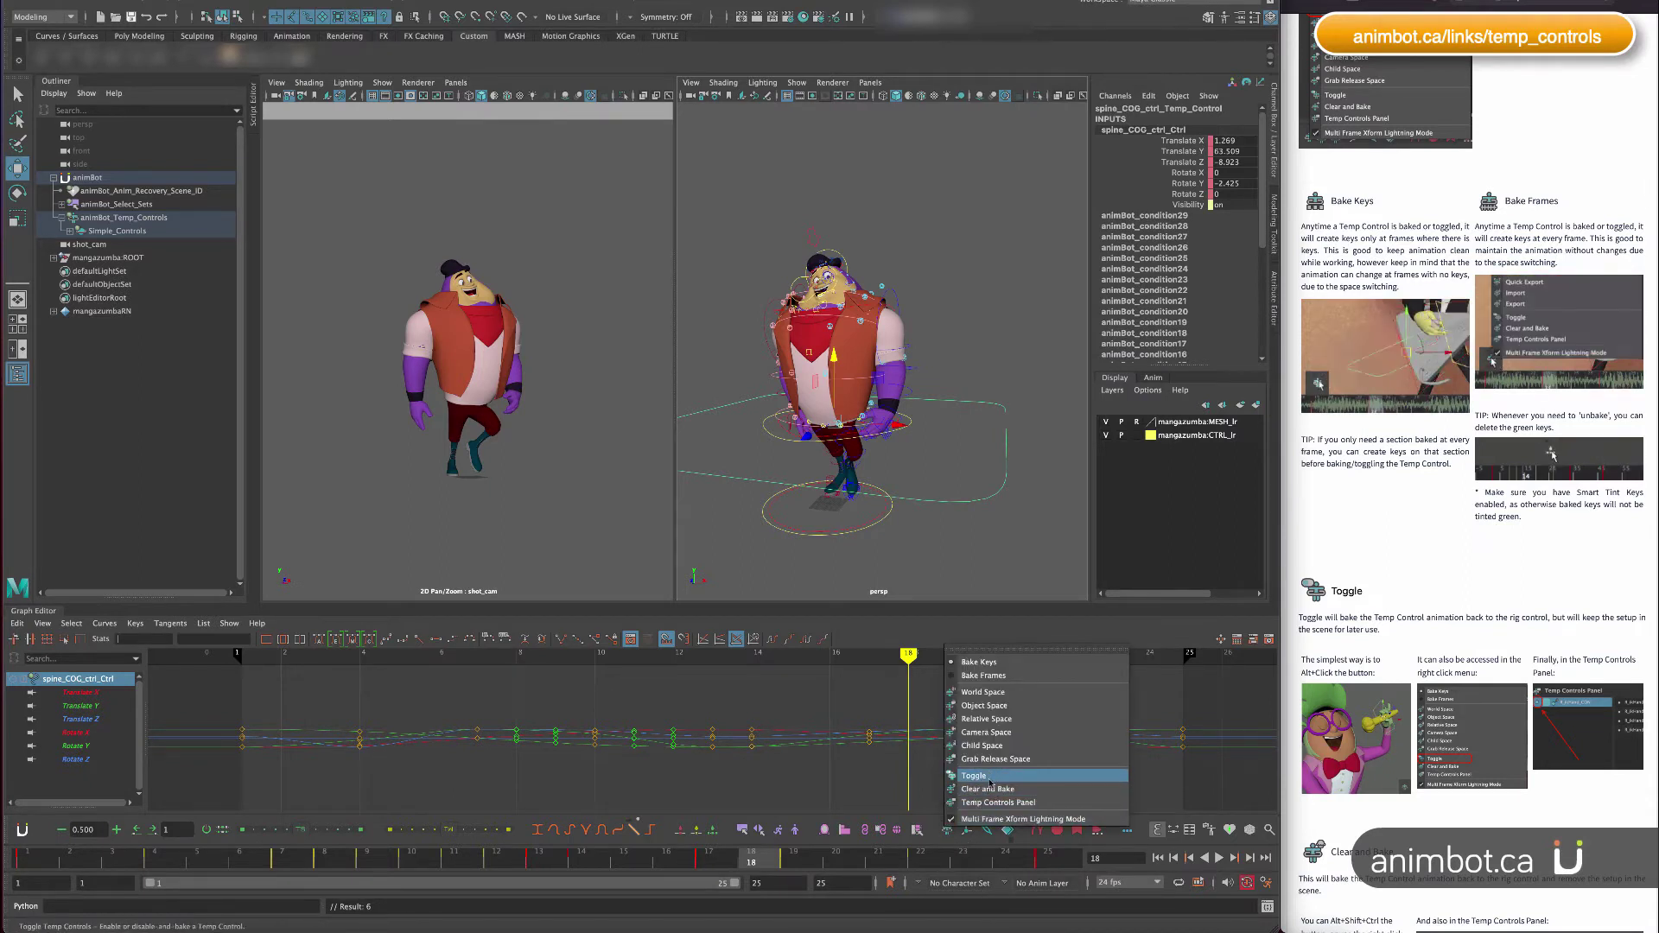
click(945, 831)
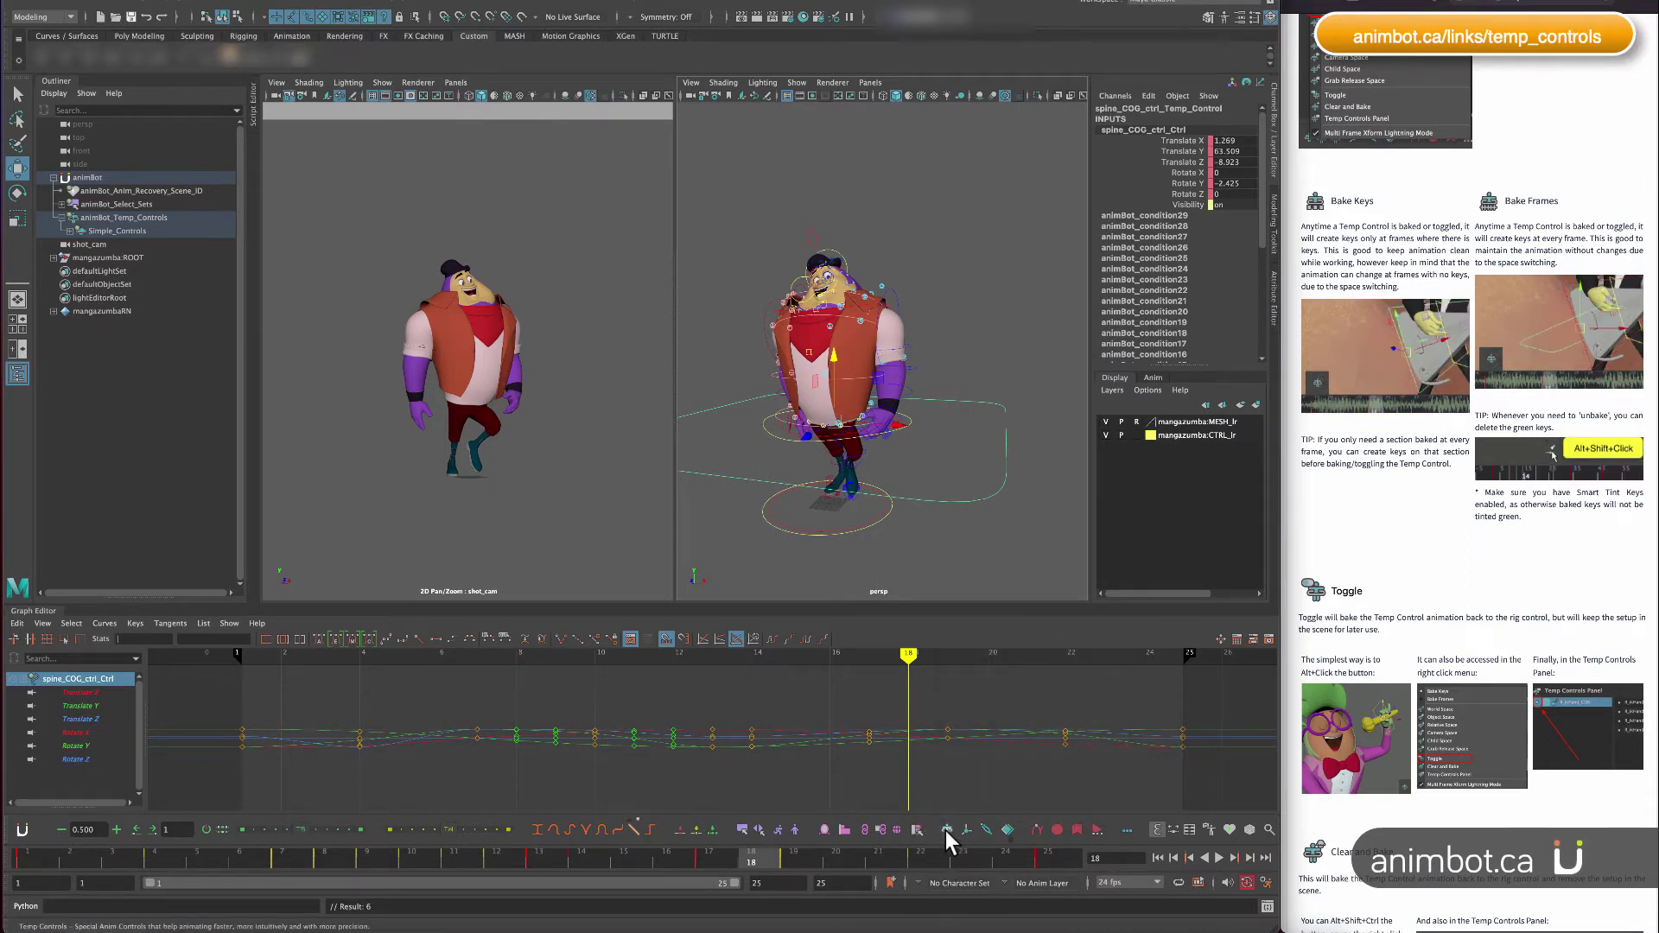
mouse_move(945, 832)
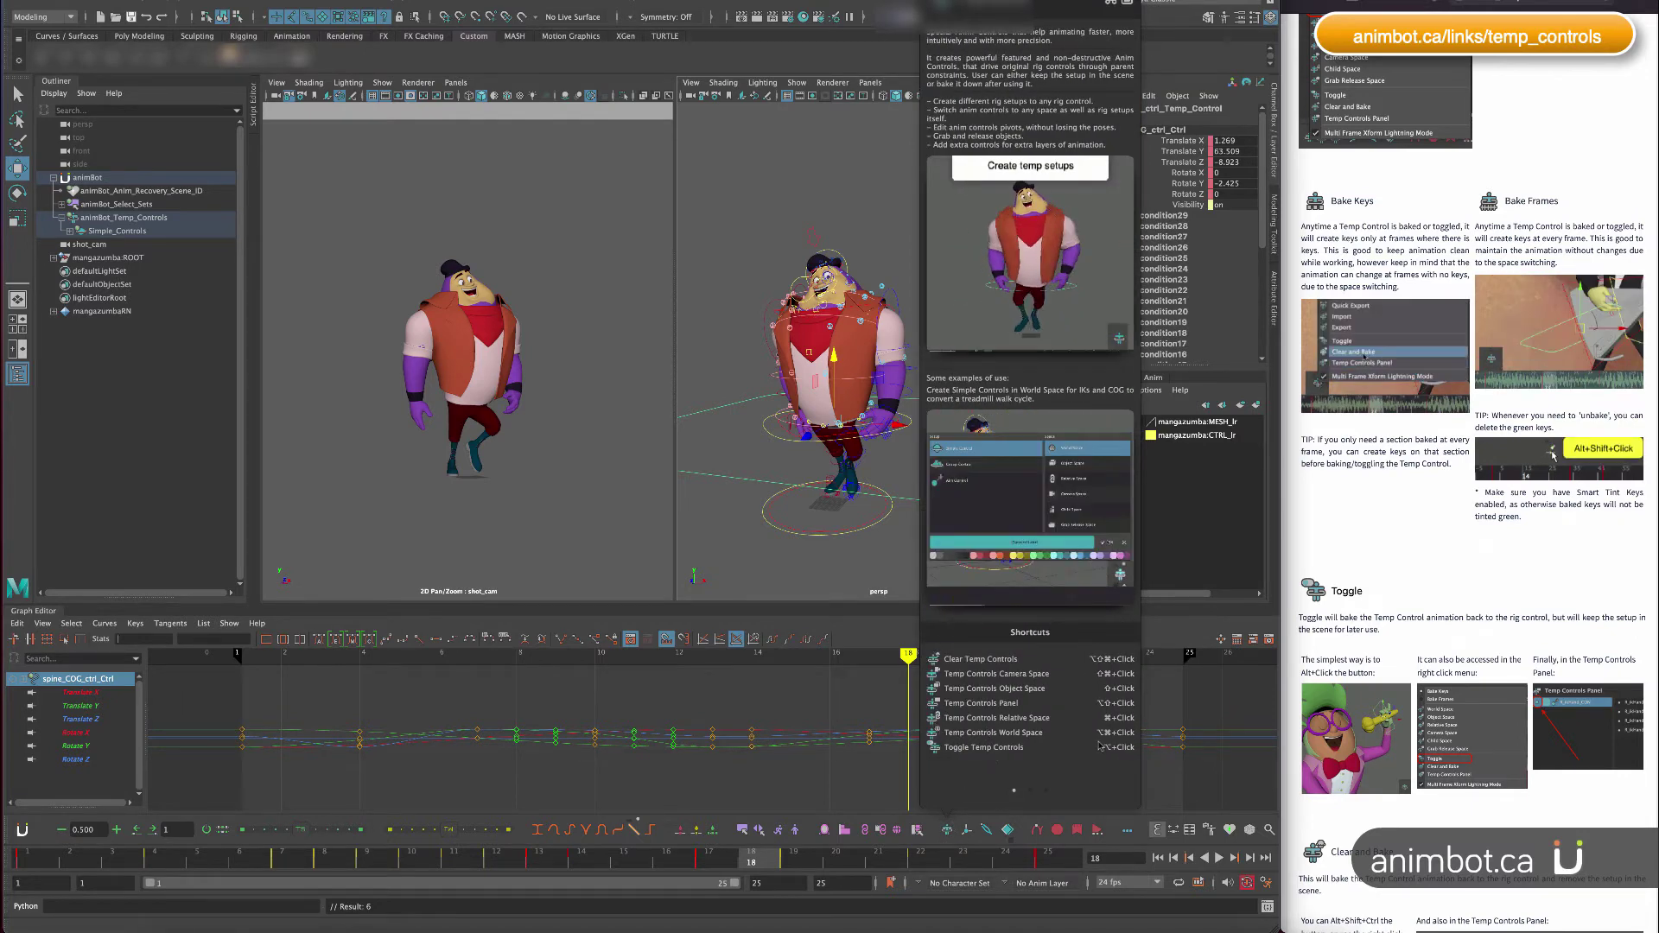
scroll(1115, 694, right, 2)
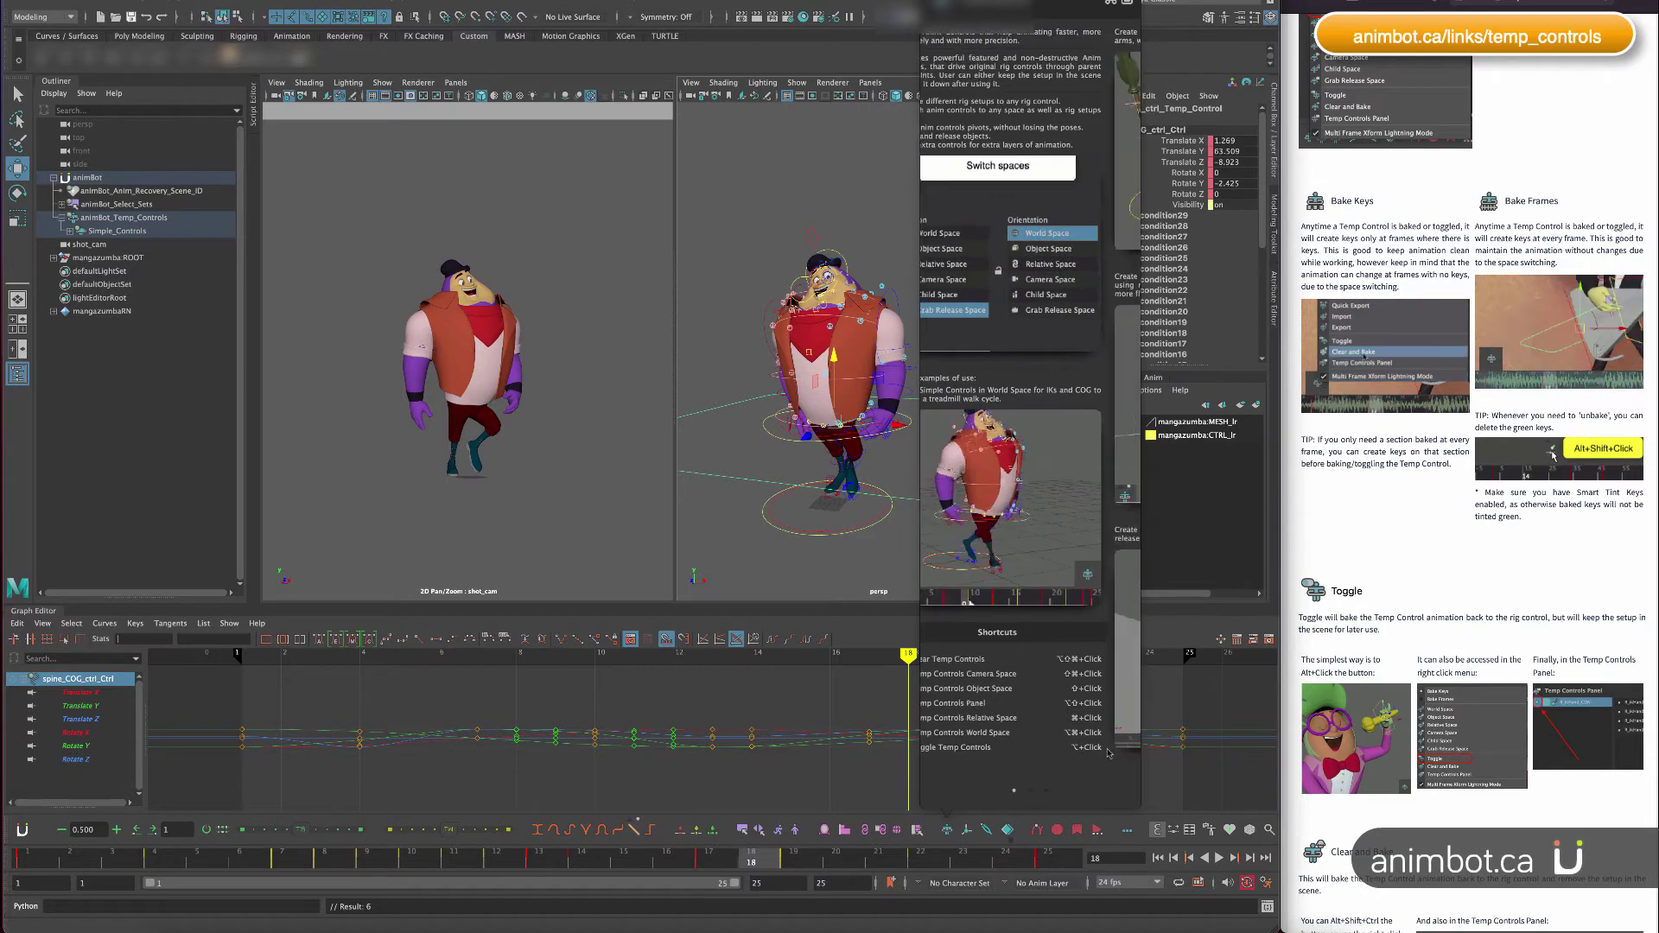
click(947, 831)
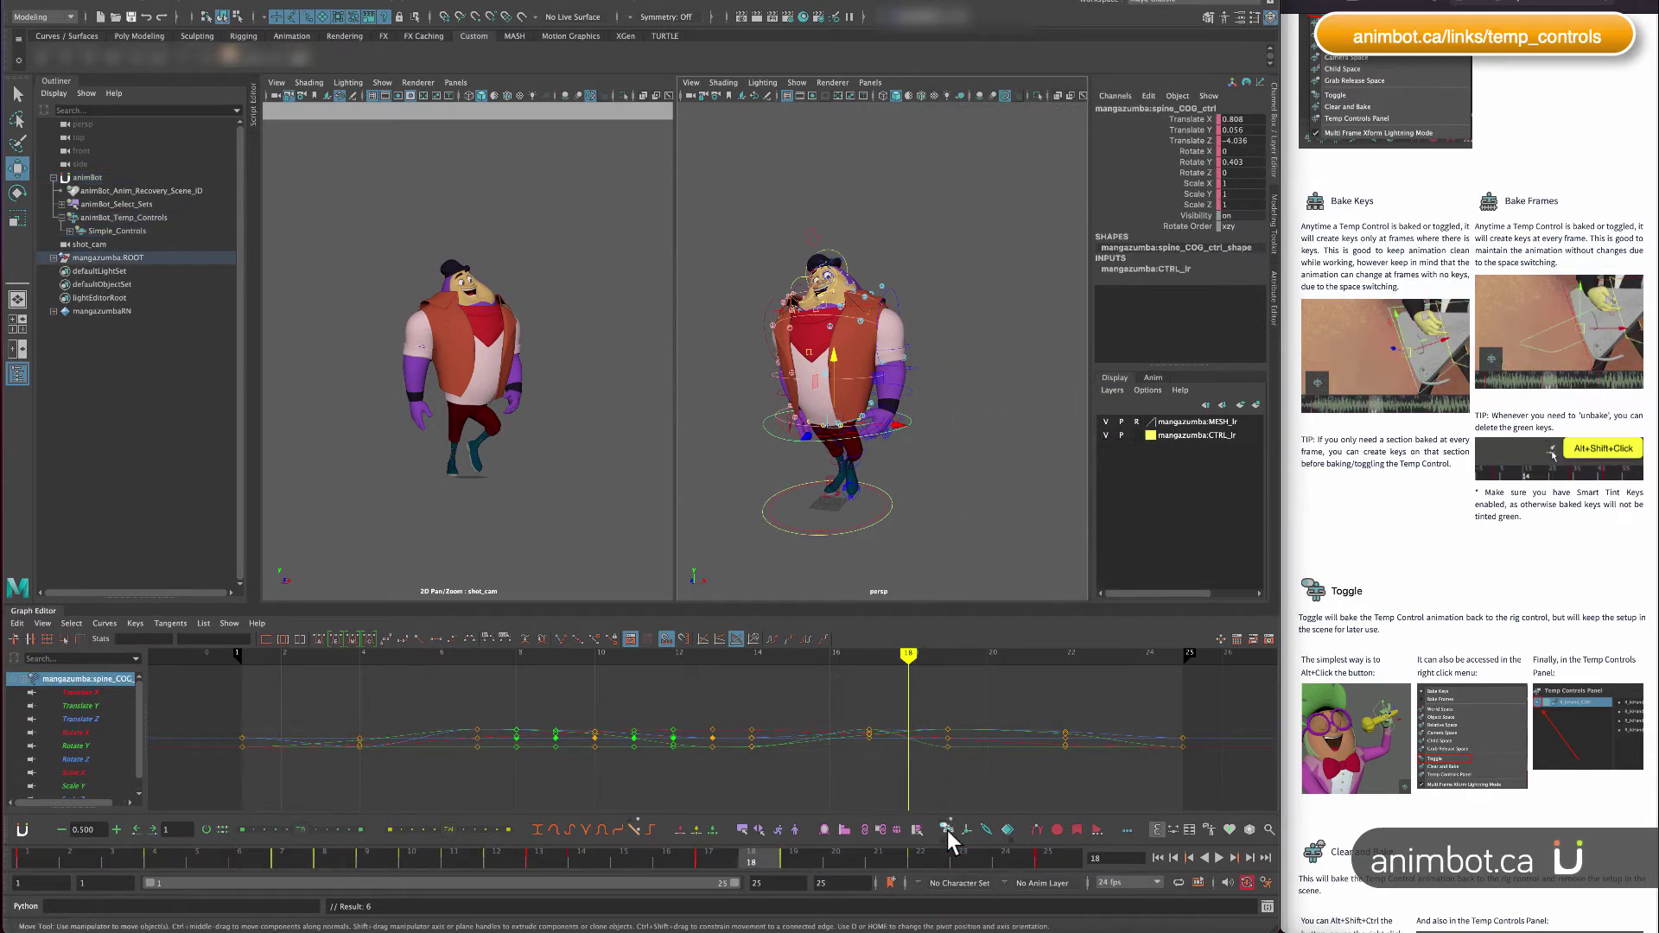
click(947, 831)
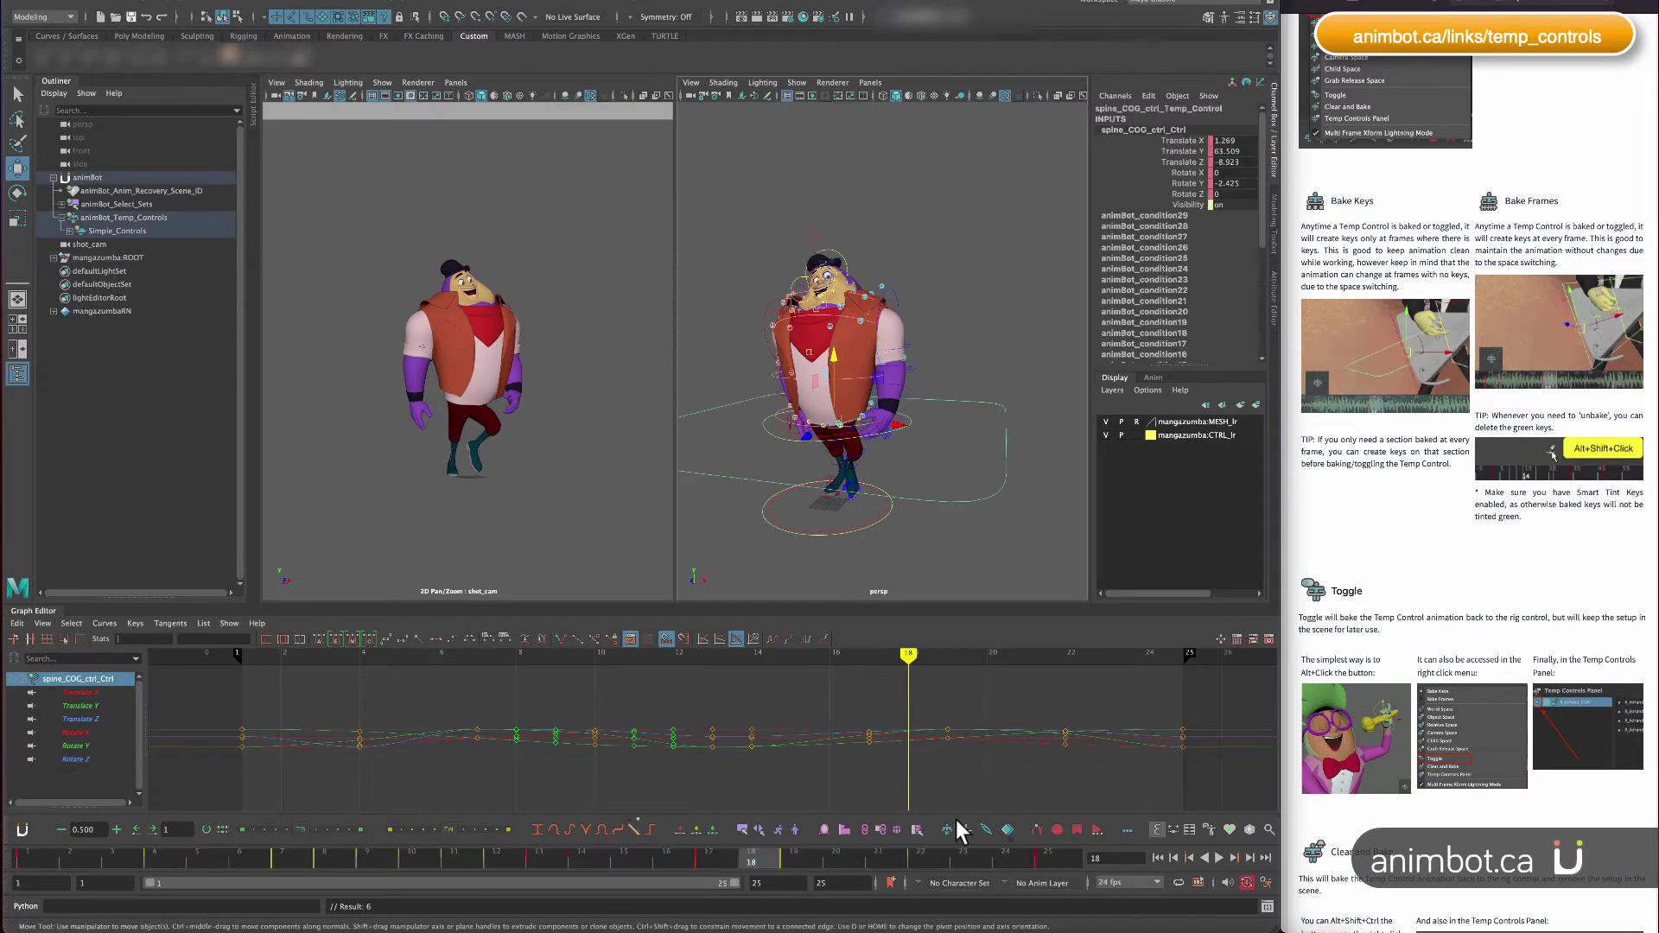
Open the Temp Controls Panel and move it to the centre of the screen.
right_click(946, 828)
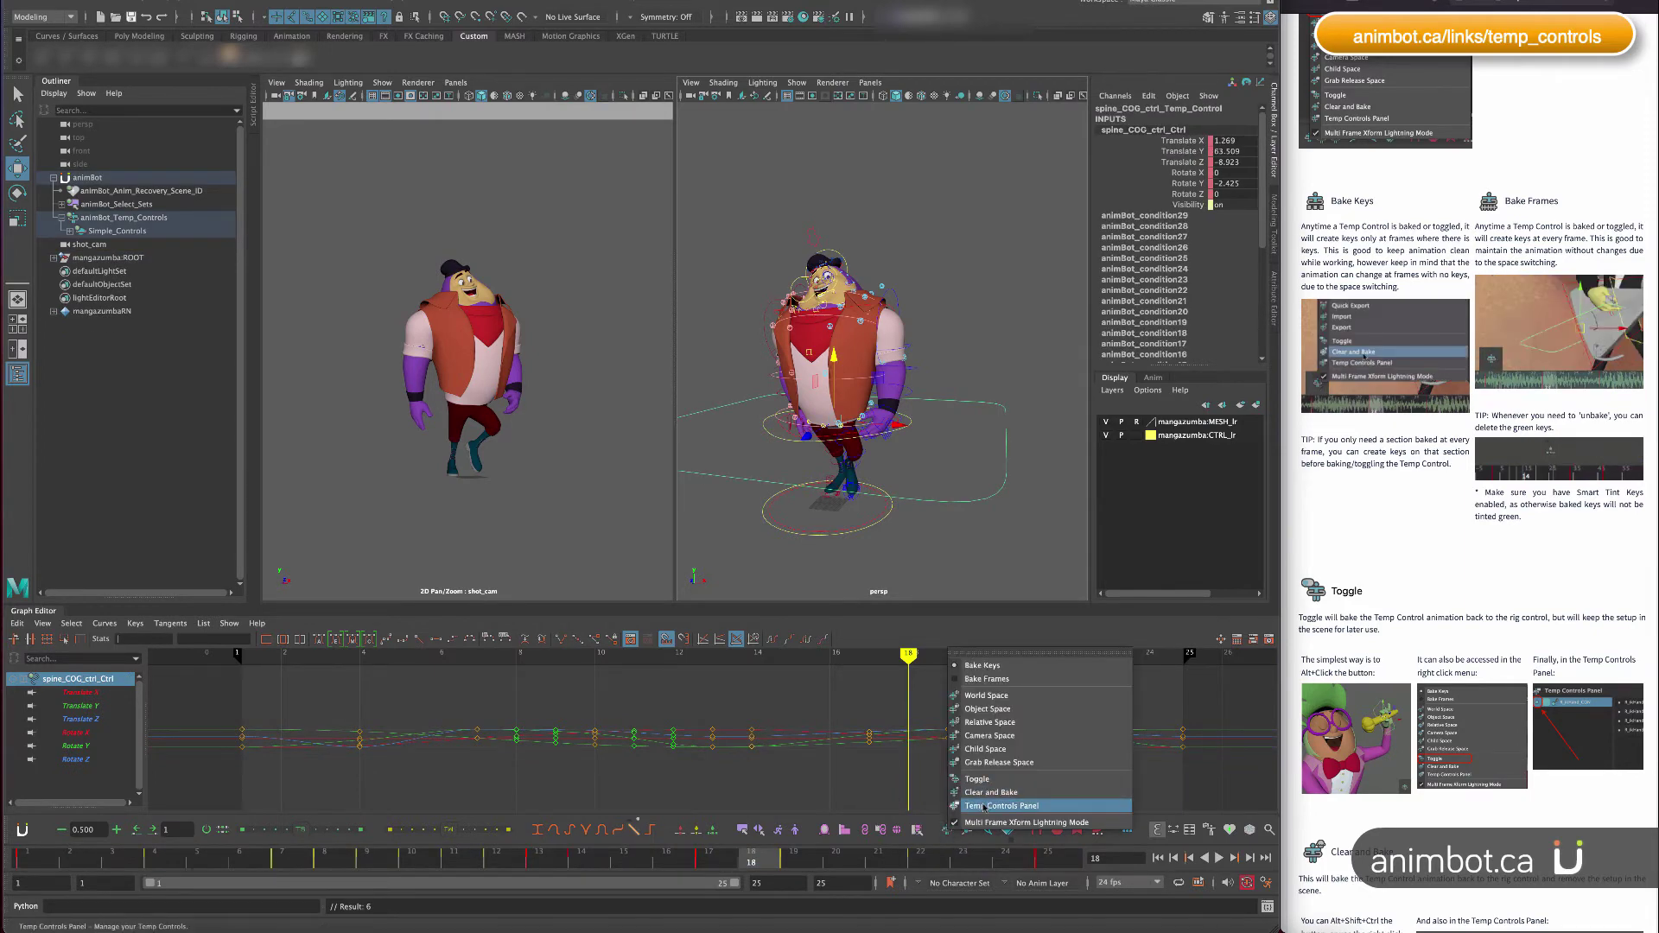
click(994, 803)
drag(1189, 585, 888, 439)
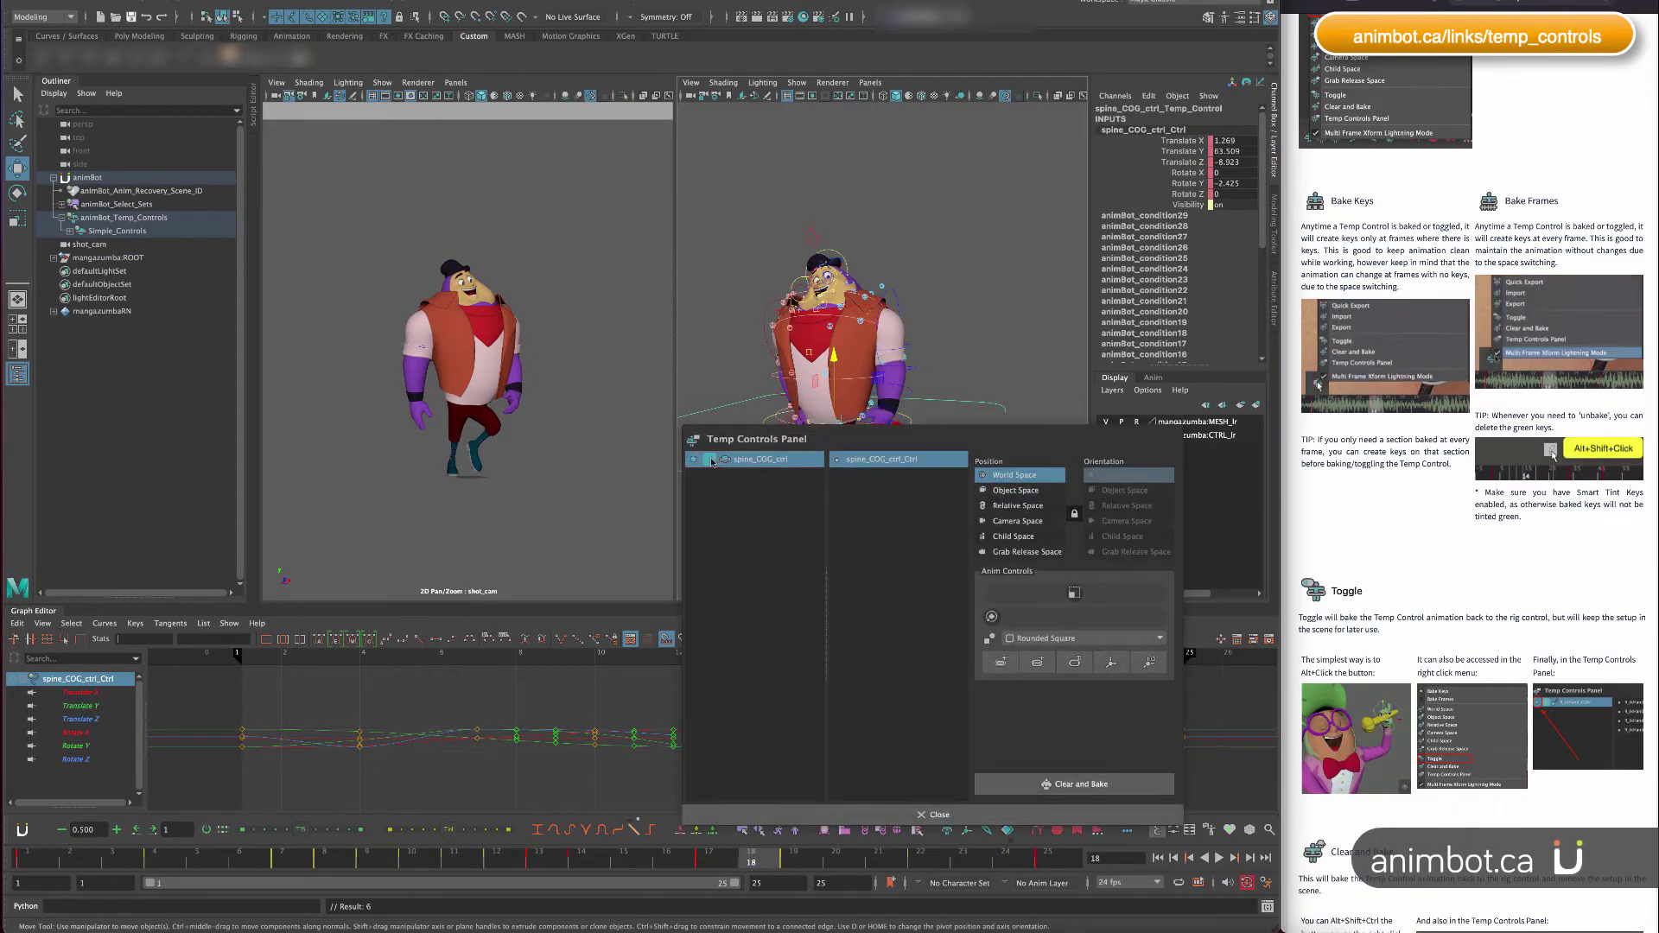
Toggle the spine_COG_ctrl temp control off and back on in World Space from the panel.
click(694, 461)
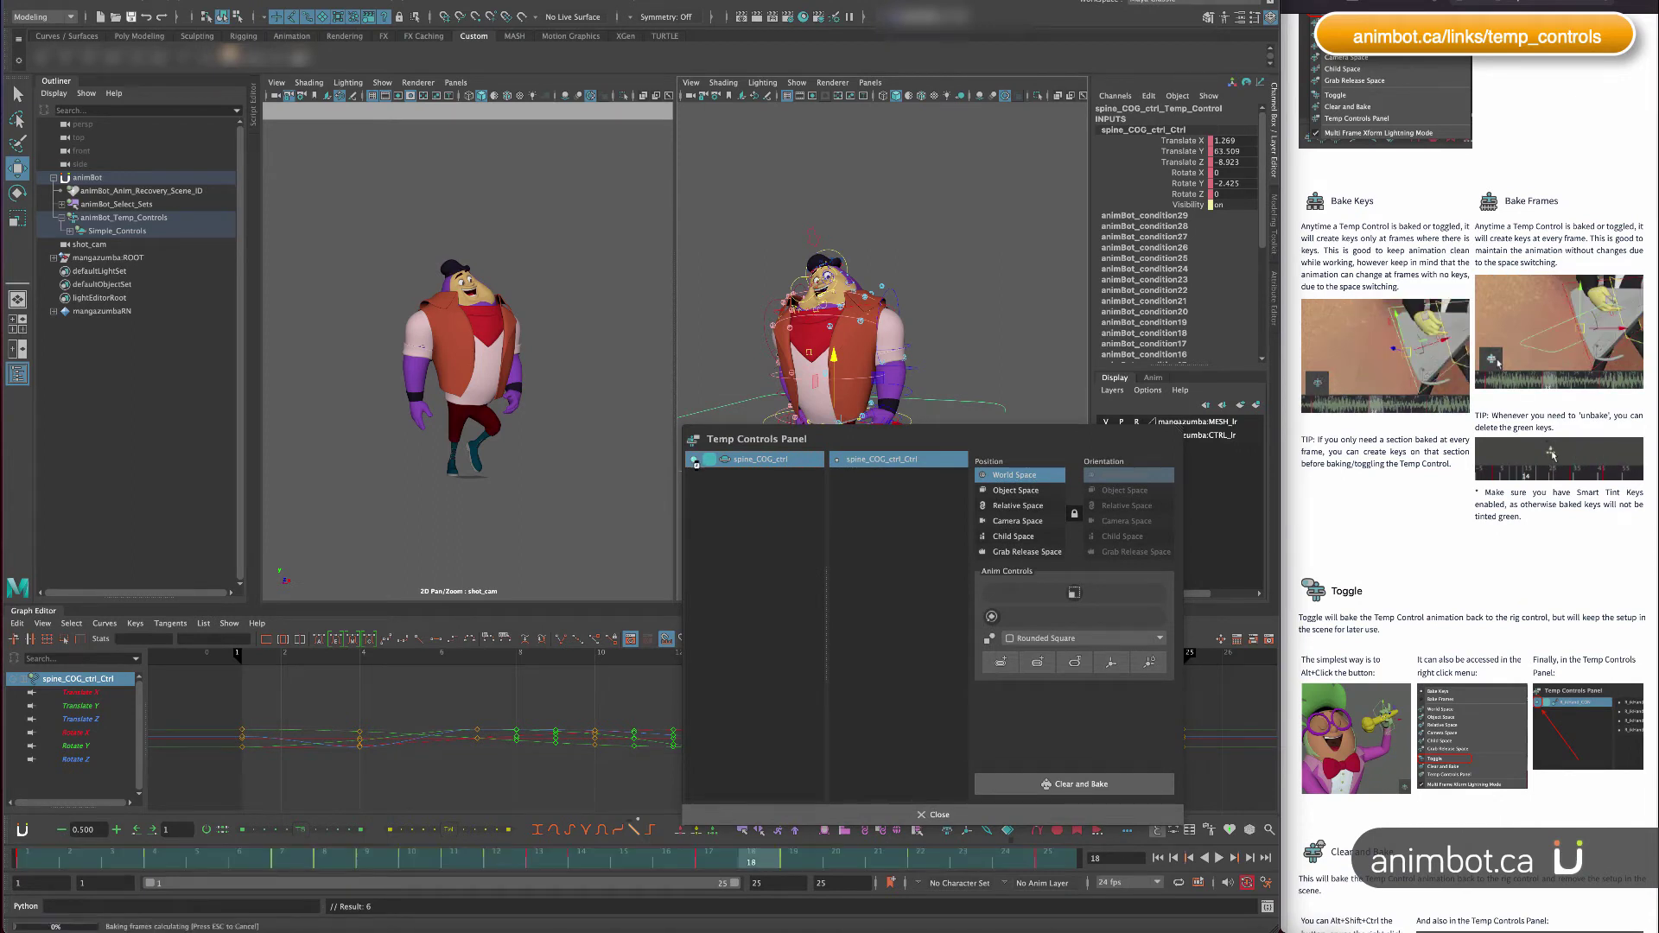
drag(760, 439, 1013, 460)
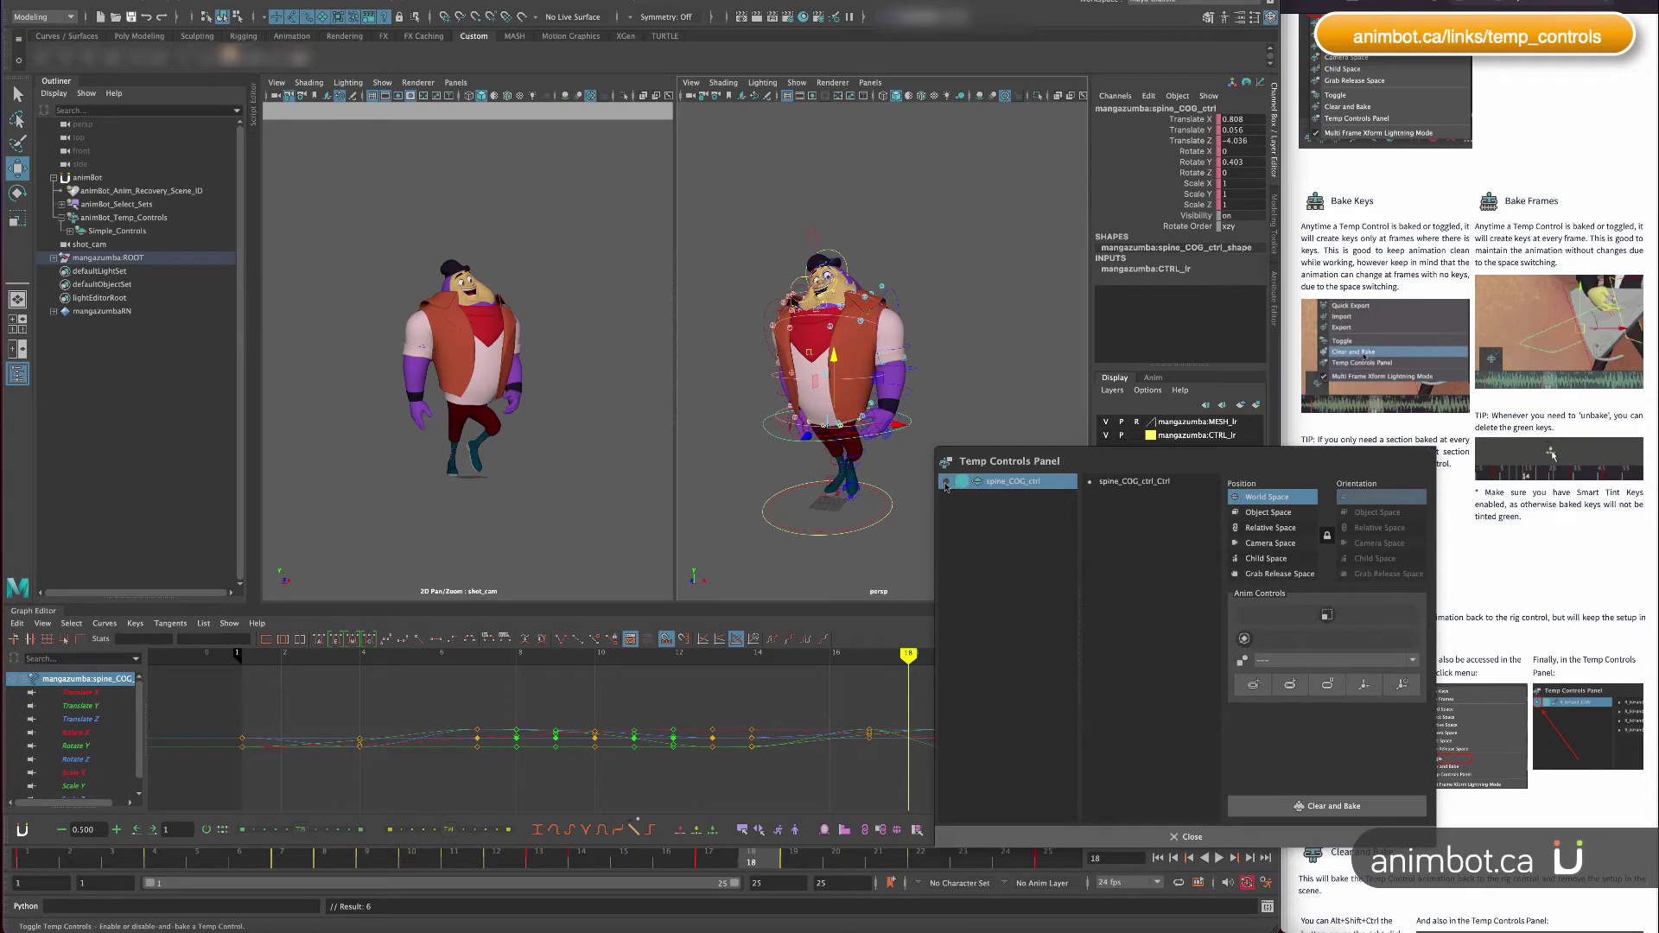
click(948, 482)
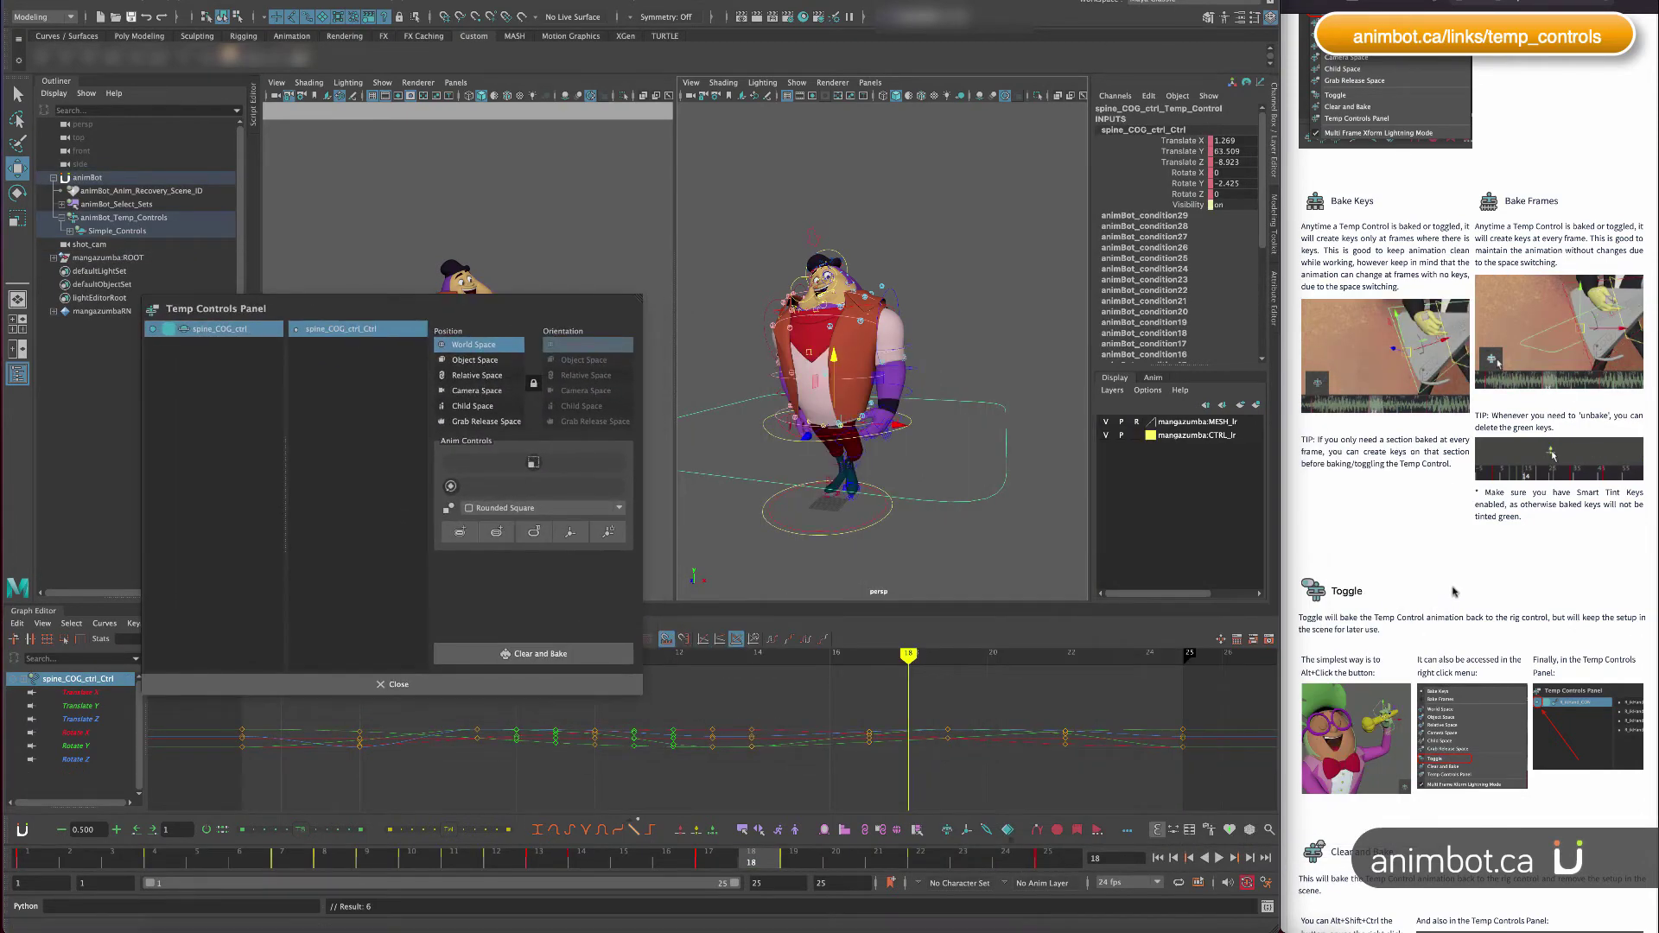
Create a world-space temp control for l_arm_0_shoulder_ctrl.
scroll(1480, 612, down, 3)
scroll(1480, 612, down, 4)
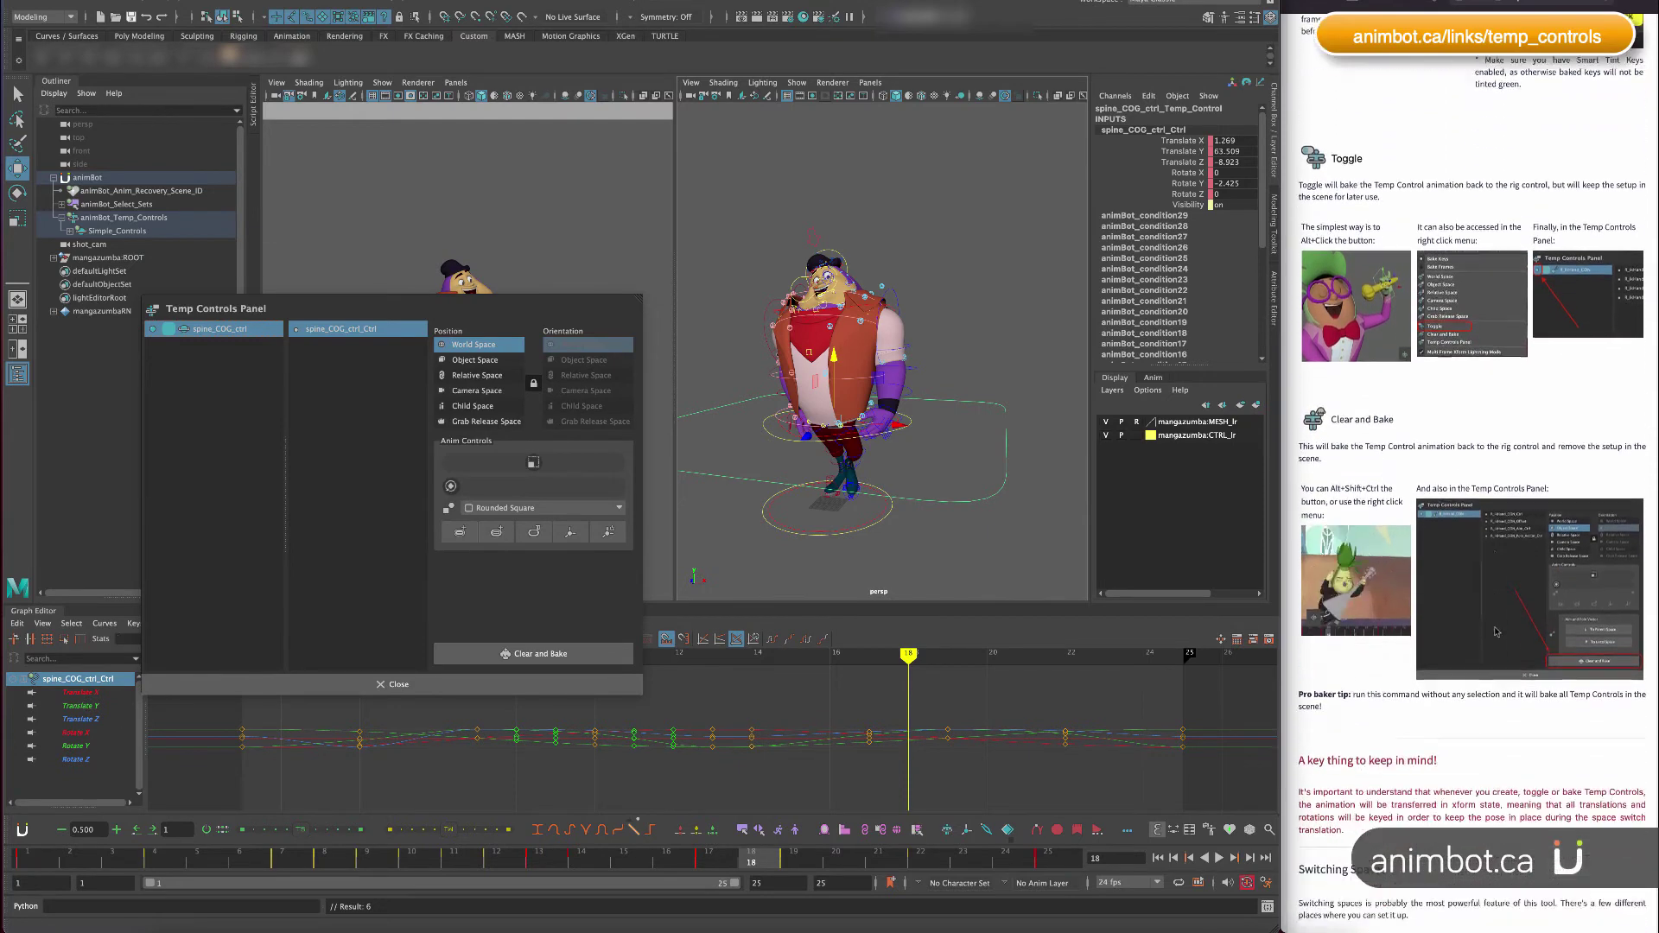
scroll(1521, 638, down, 2)
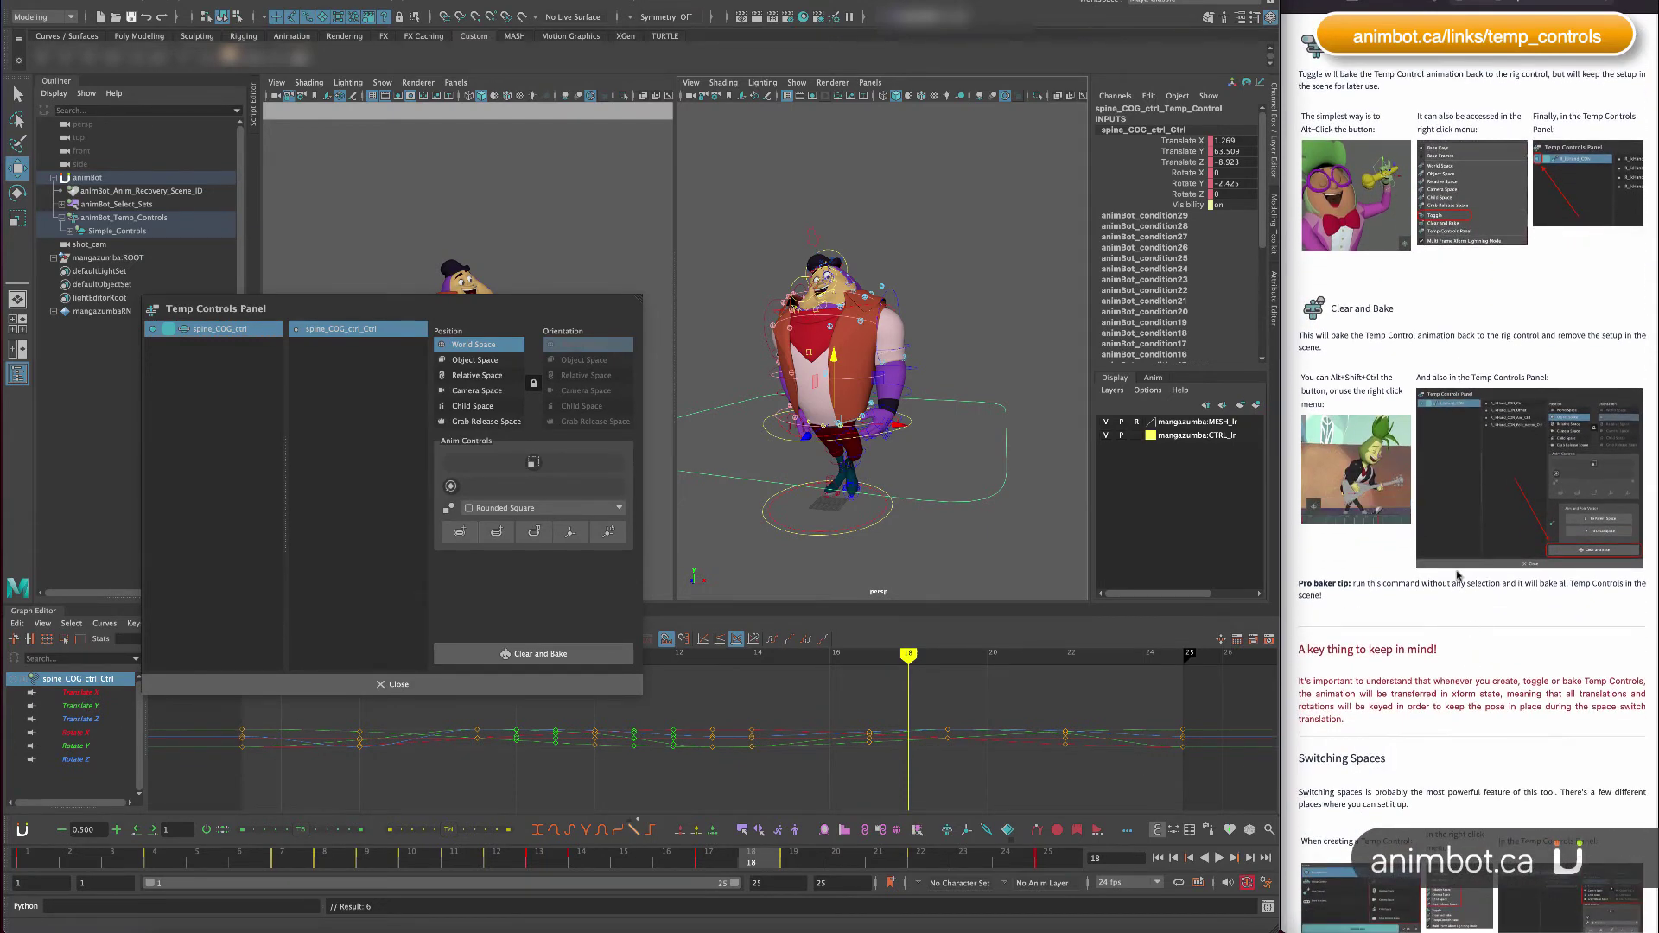
scroll(1467, 593, down, 2)
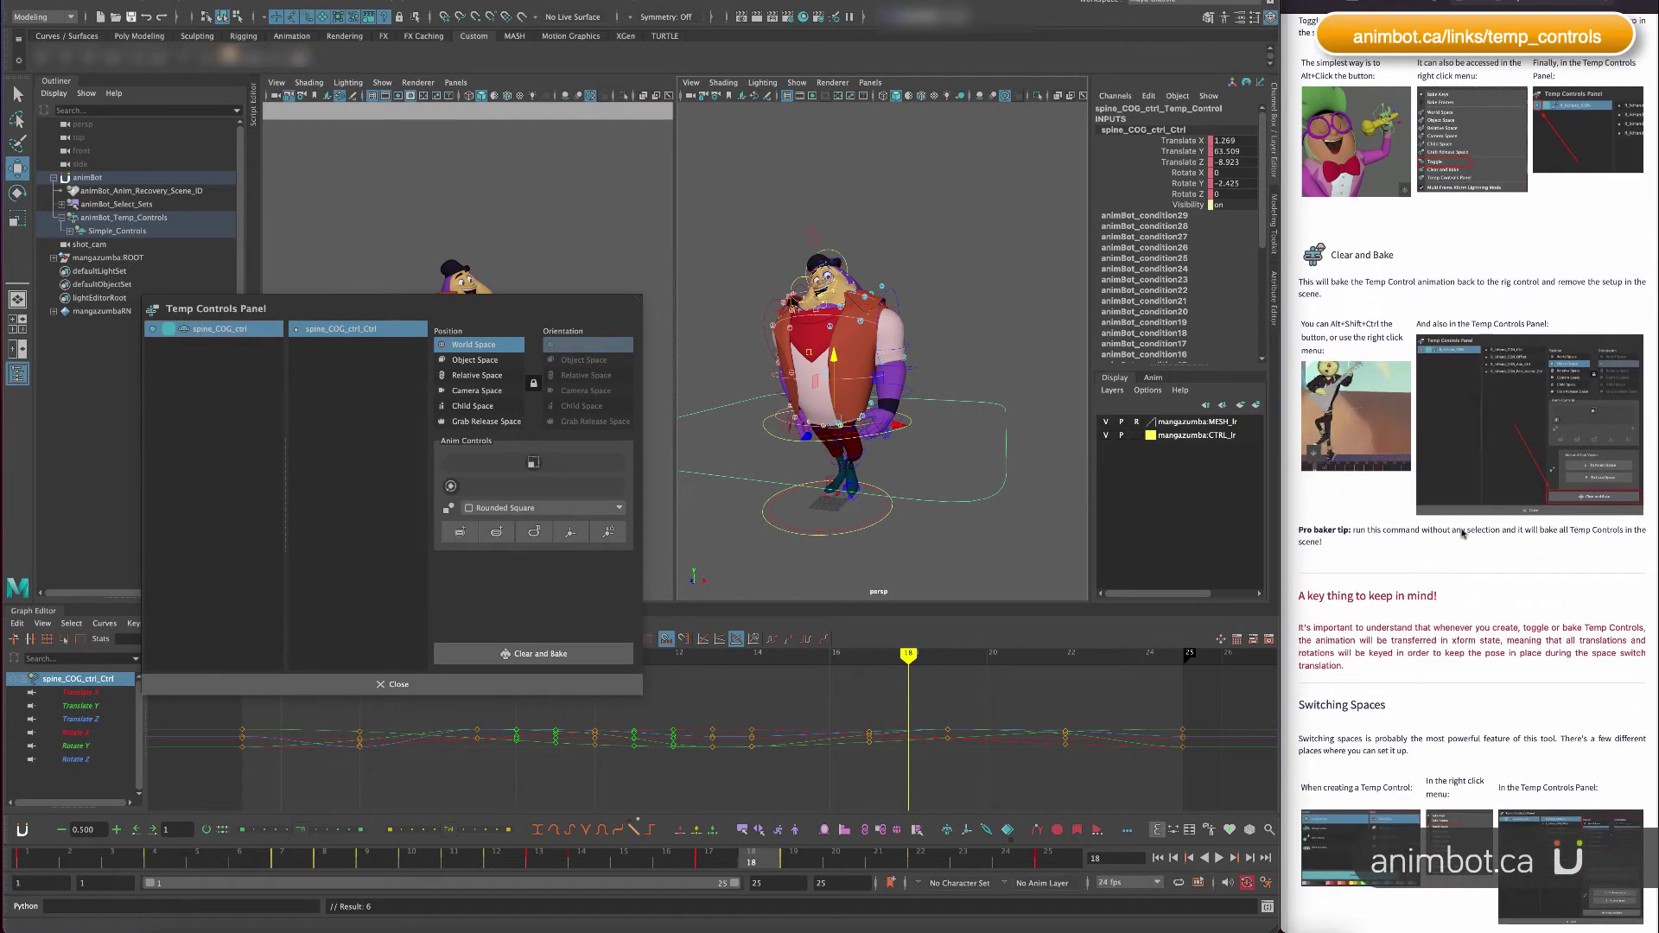
drag(1323, 530, 1149, 543)
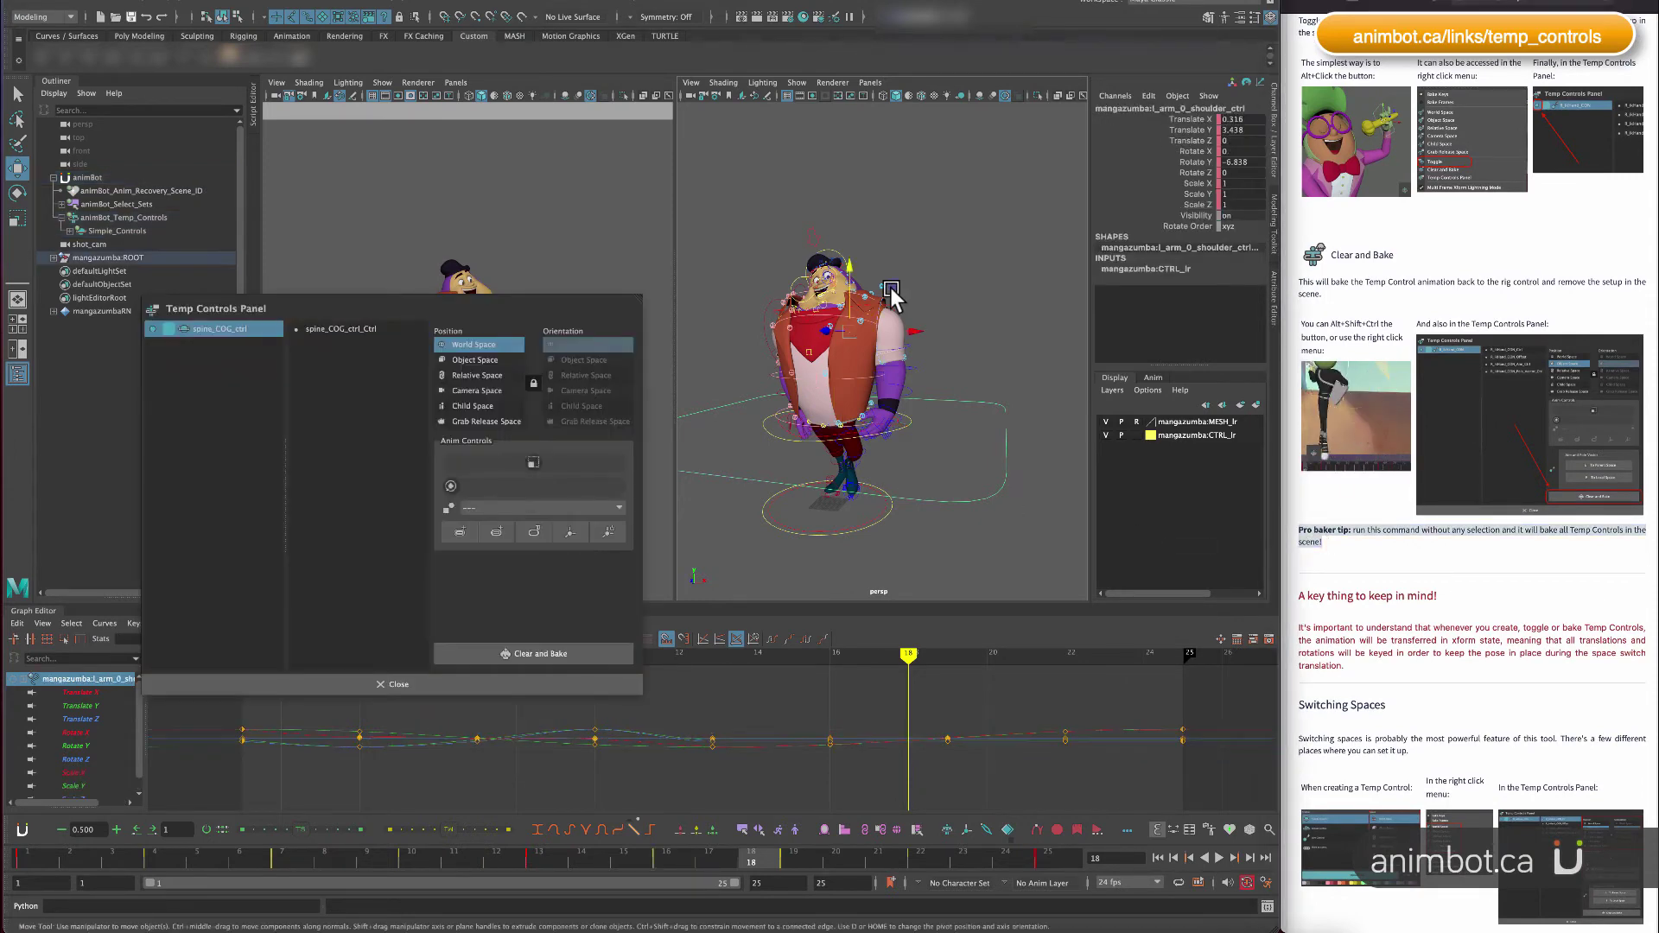
click(890, 288)
click(947, 828)
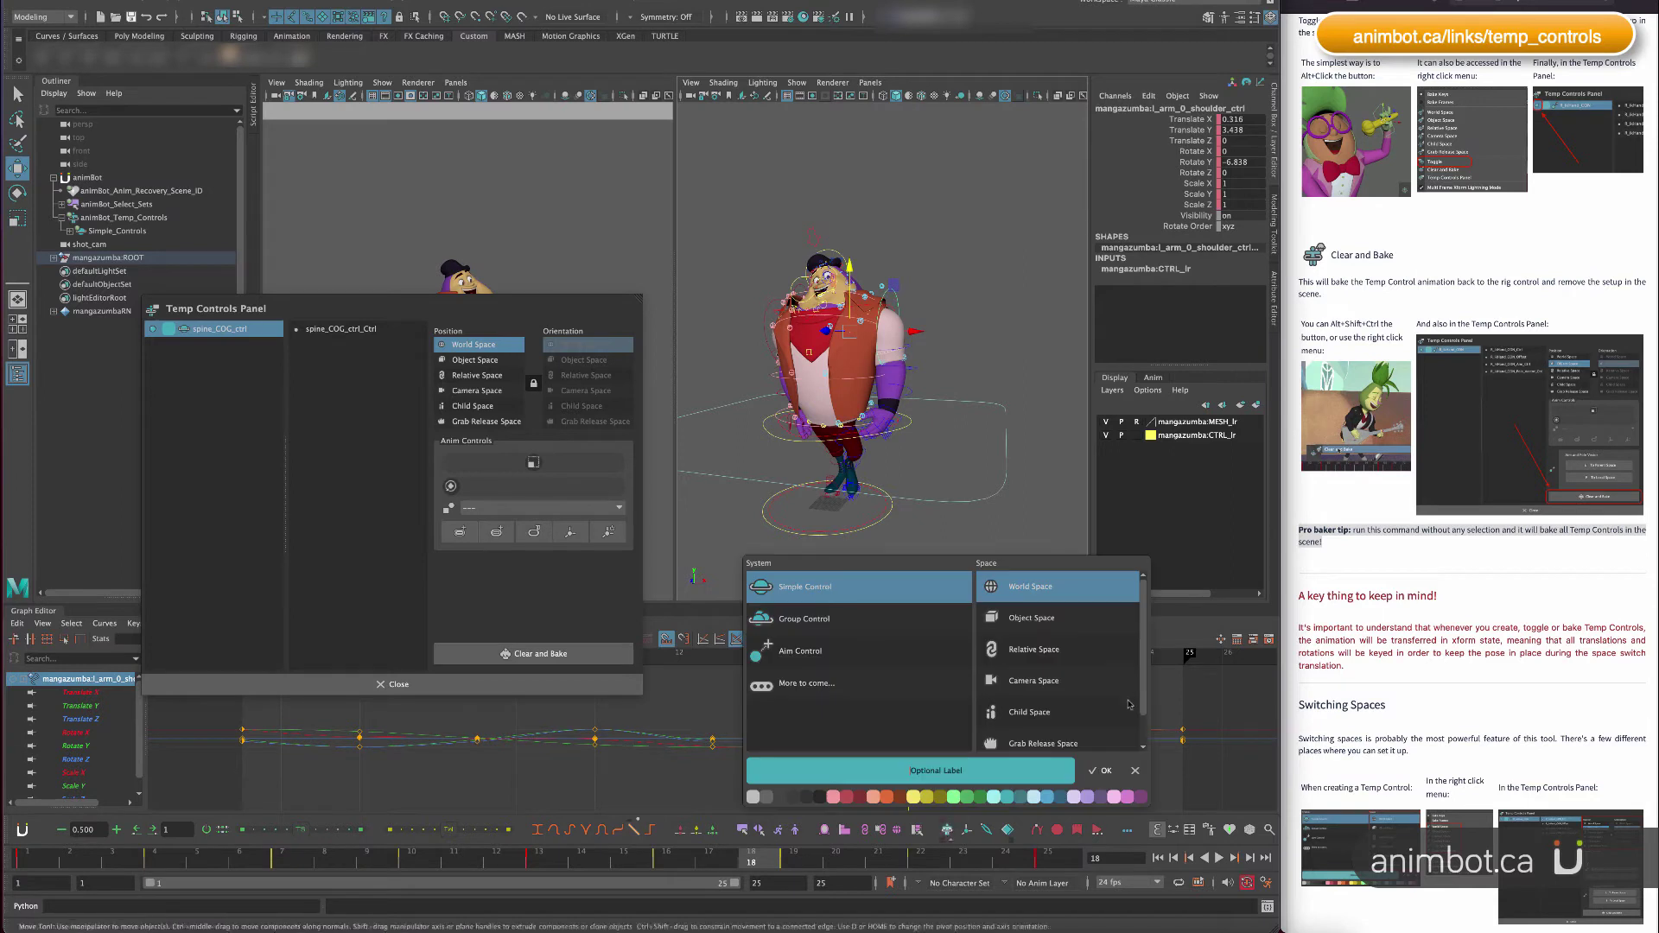
click(1101, 771)
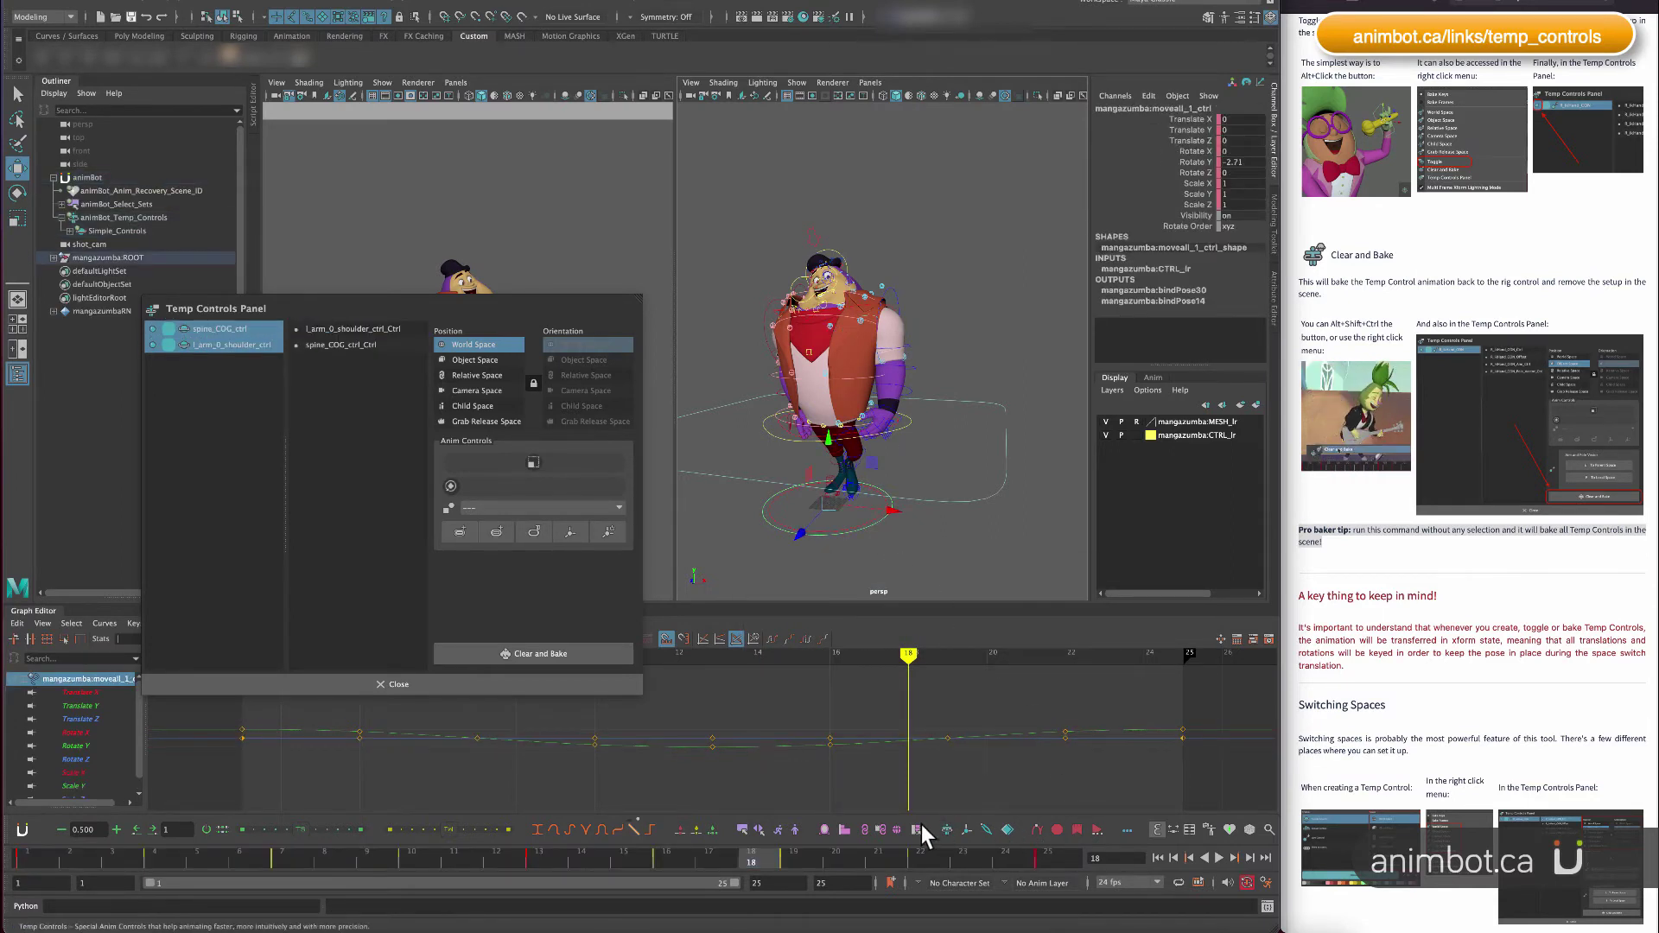
Add a temp control for moveall_1_ctrl and close the Temp Controls Panel.
click(948, 826)
click(1114, 773)
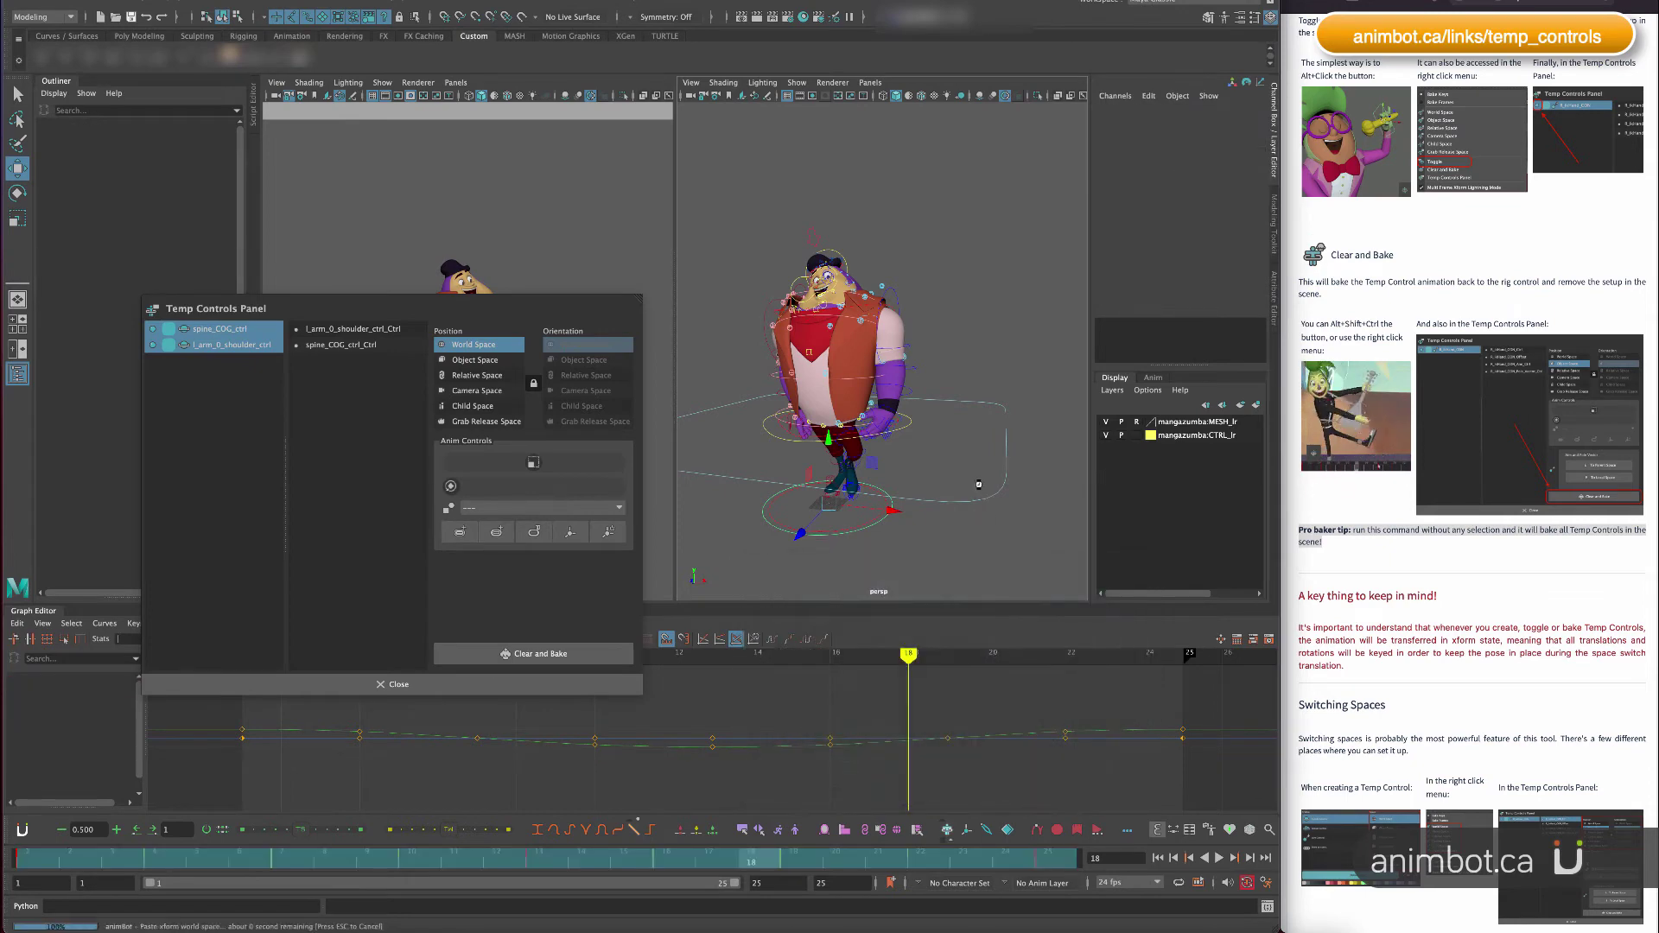
click(538, 684)
scroll(948, 479, down, 5)
alt+drag(949, 479, 919, 323)
Select the spine COG temp control and toggle it back to the rig.
scroll(890, 371, up, 5)
click(919, 323)
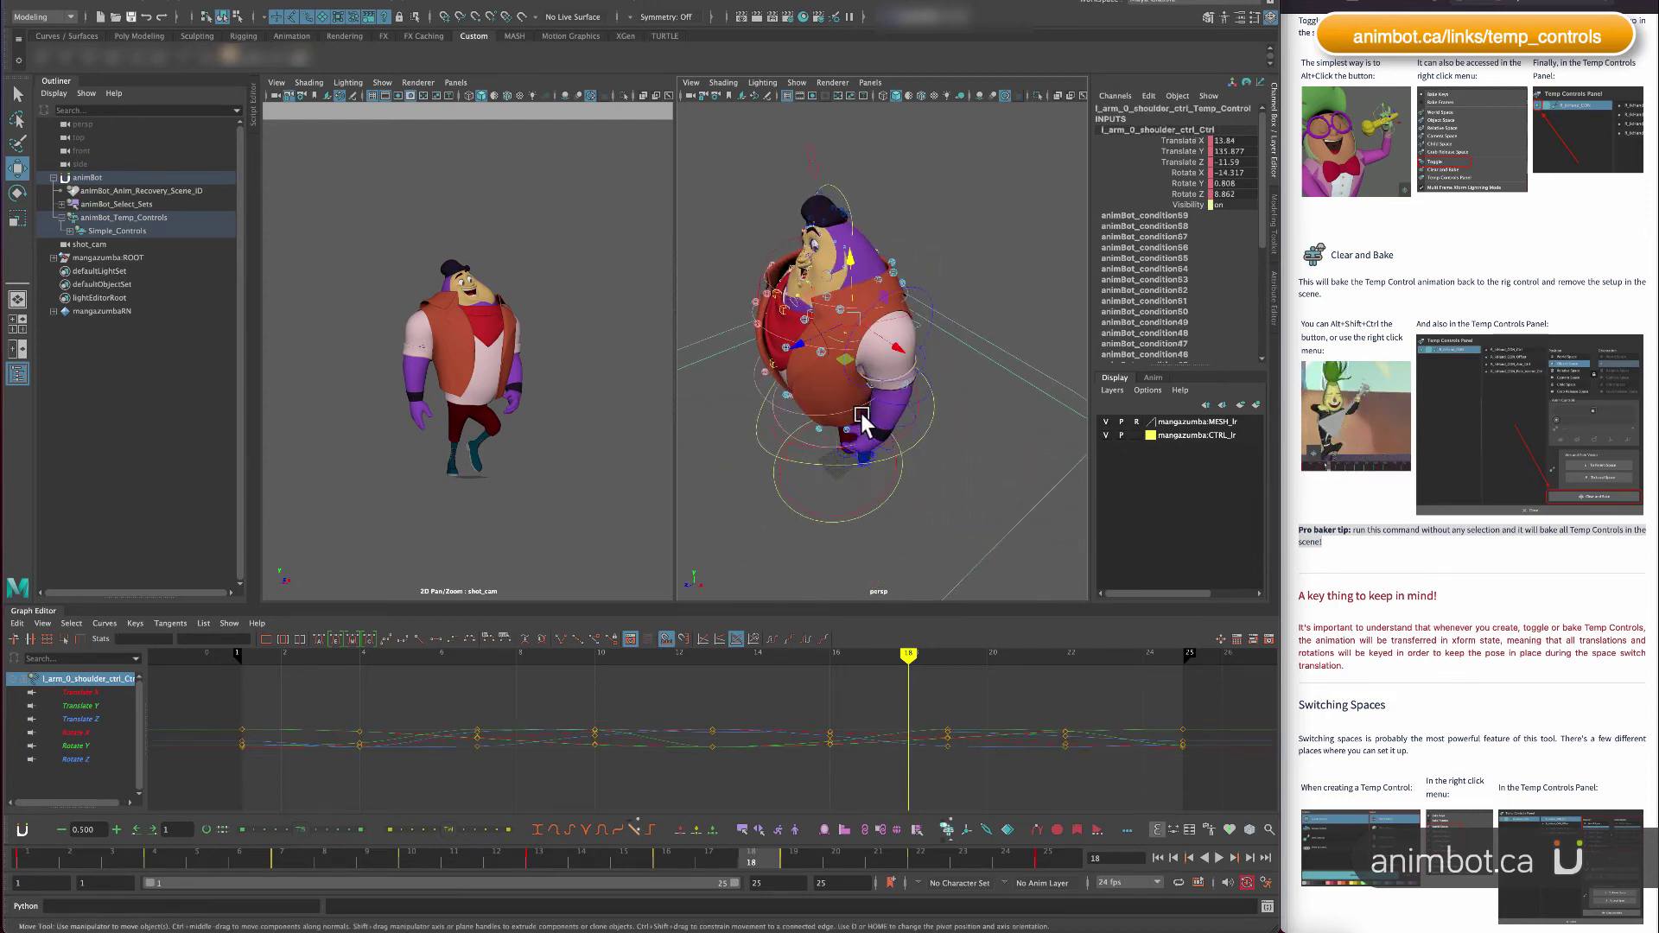
alt+drag(860, 413, 916, 403)
scroll(922, 437, down, 5)
shift+click(927, 397)
click(947, 364)
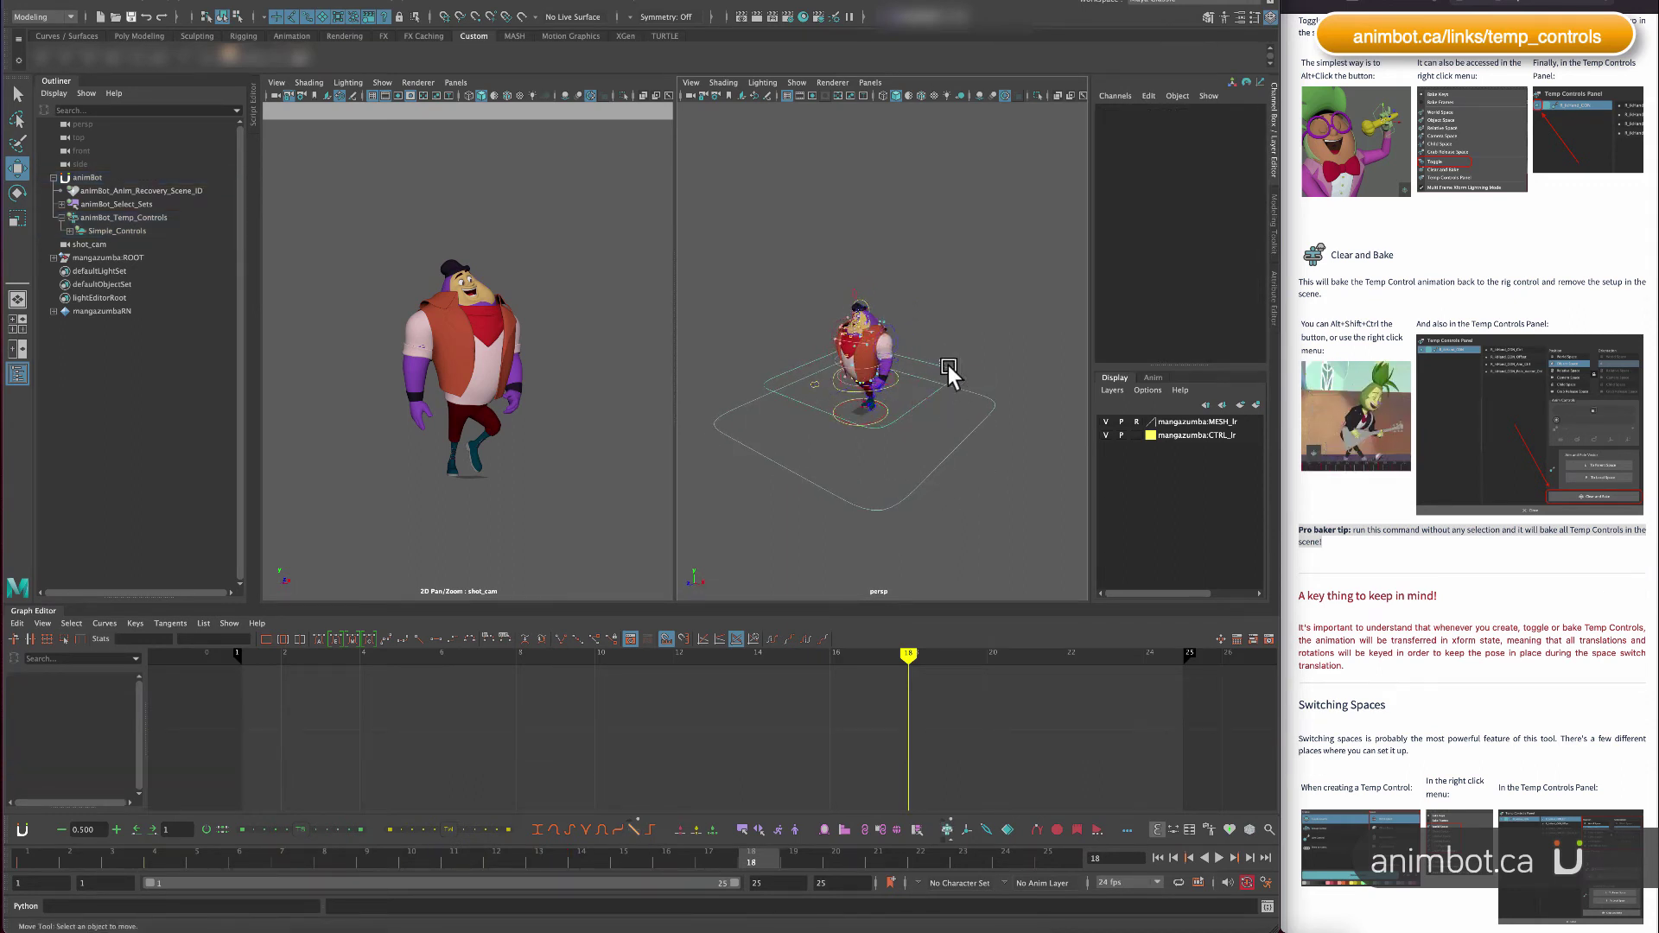
click(947, 365)
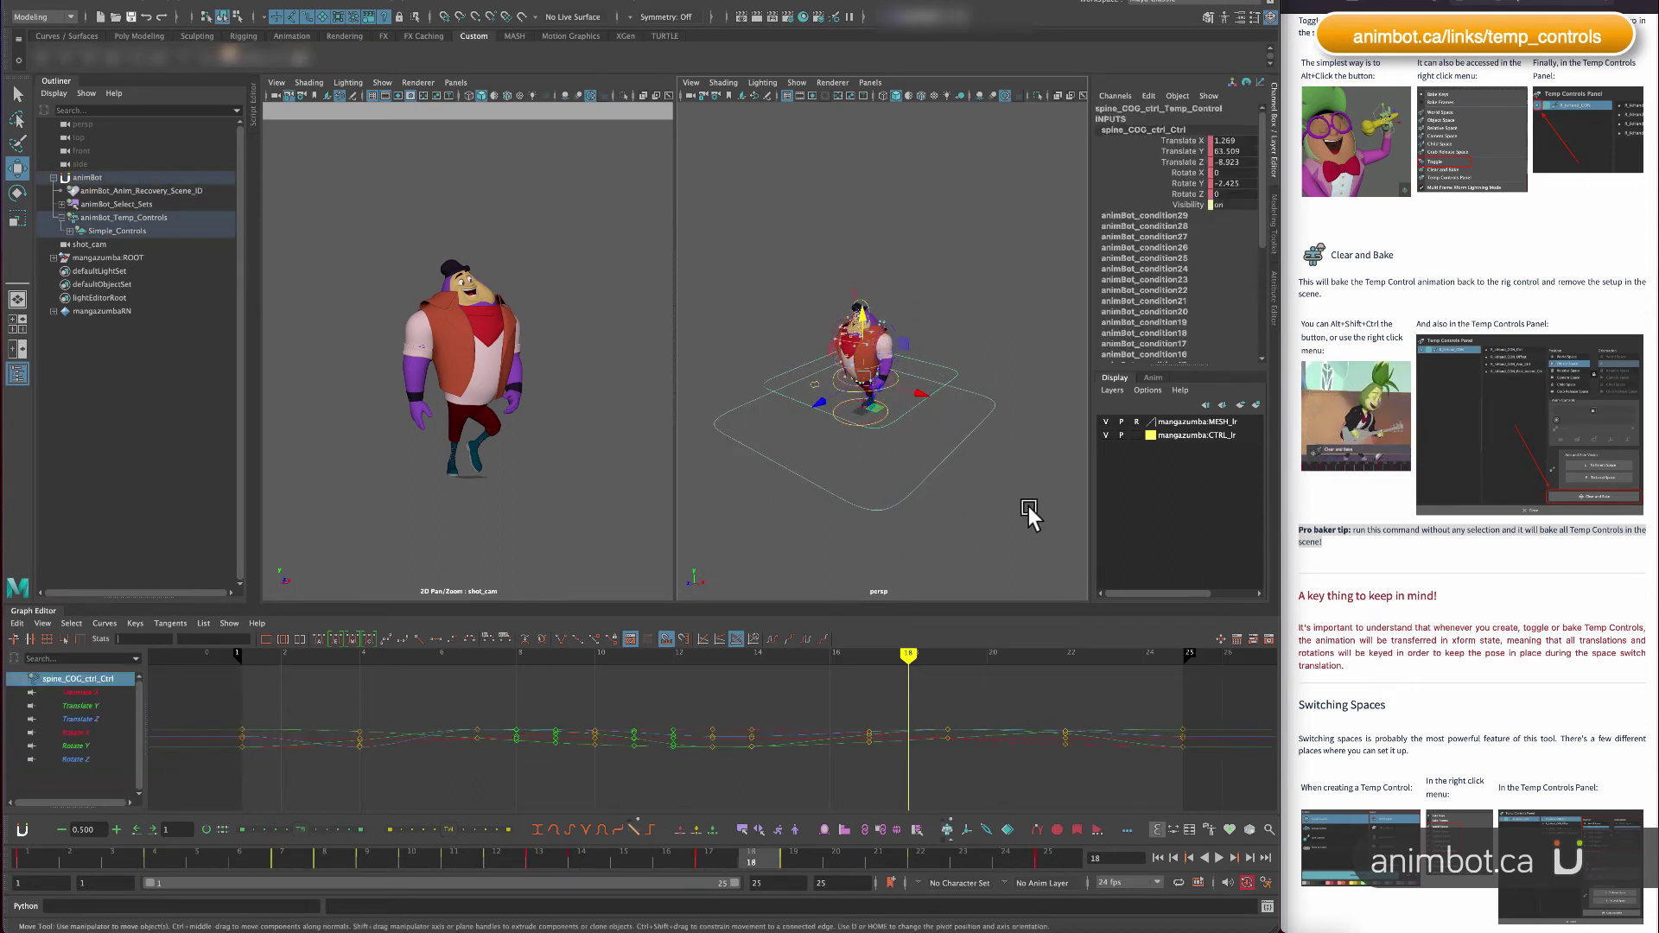
click(947, 831)
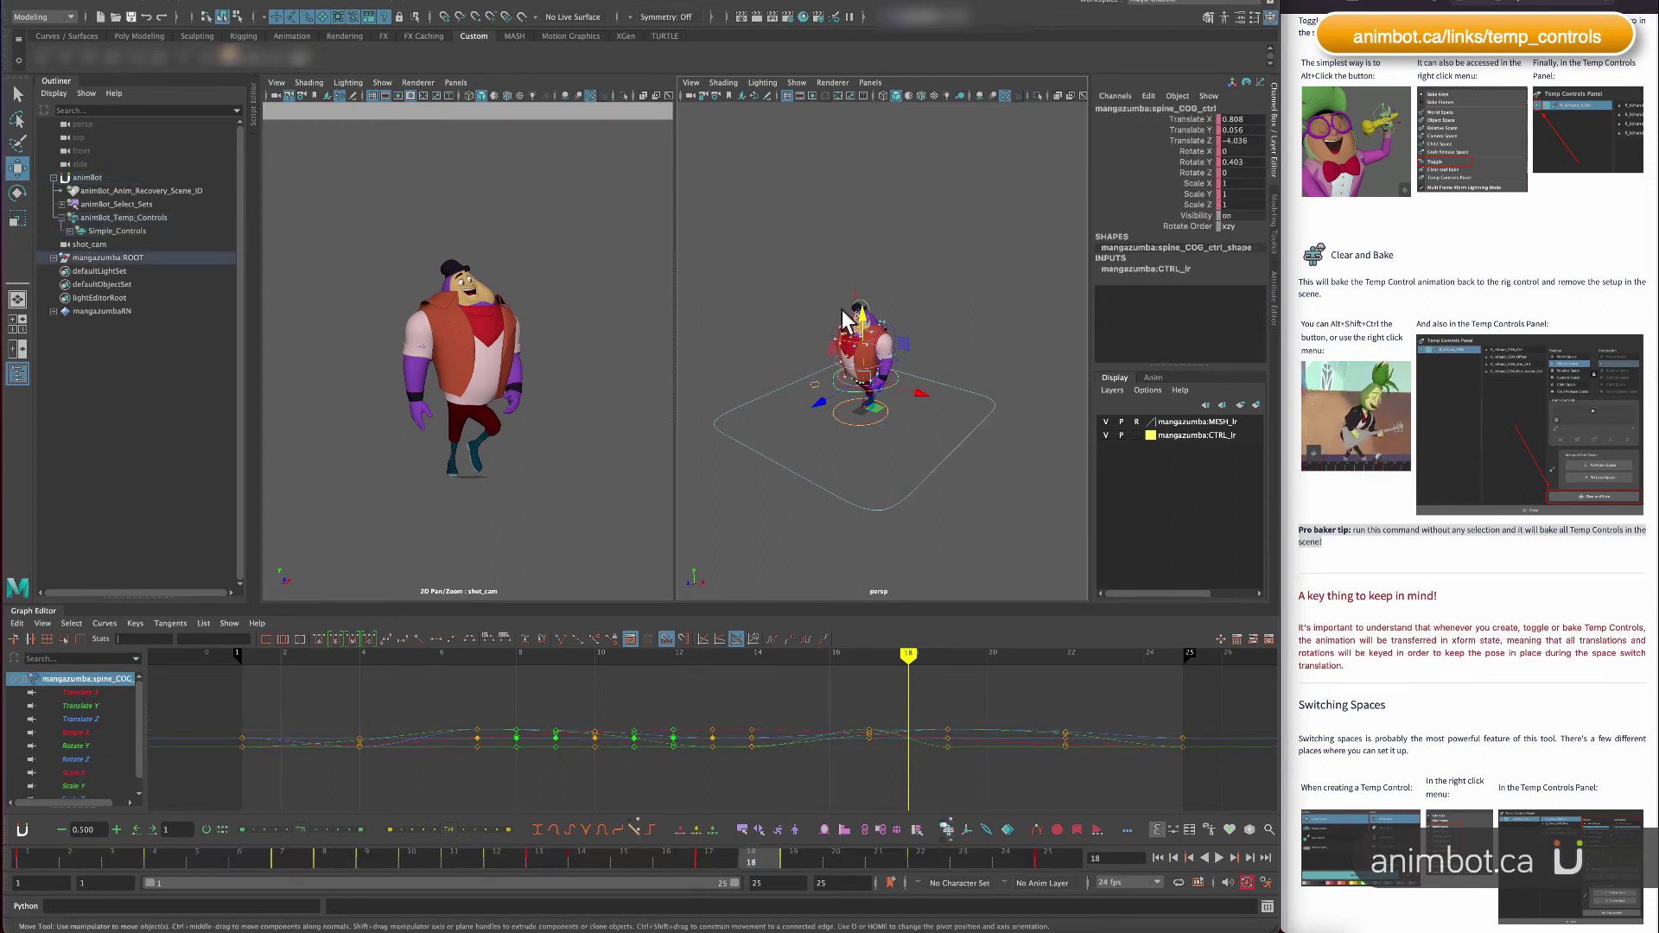
Clear and bake all temp controls back onto the rig, leaving nothing selected.
click(985, 512)
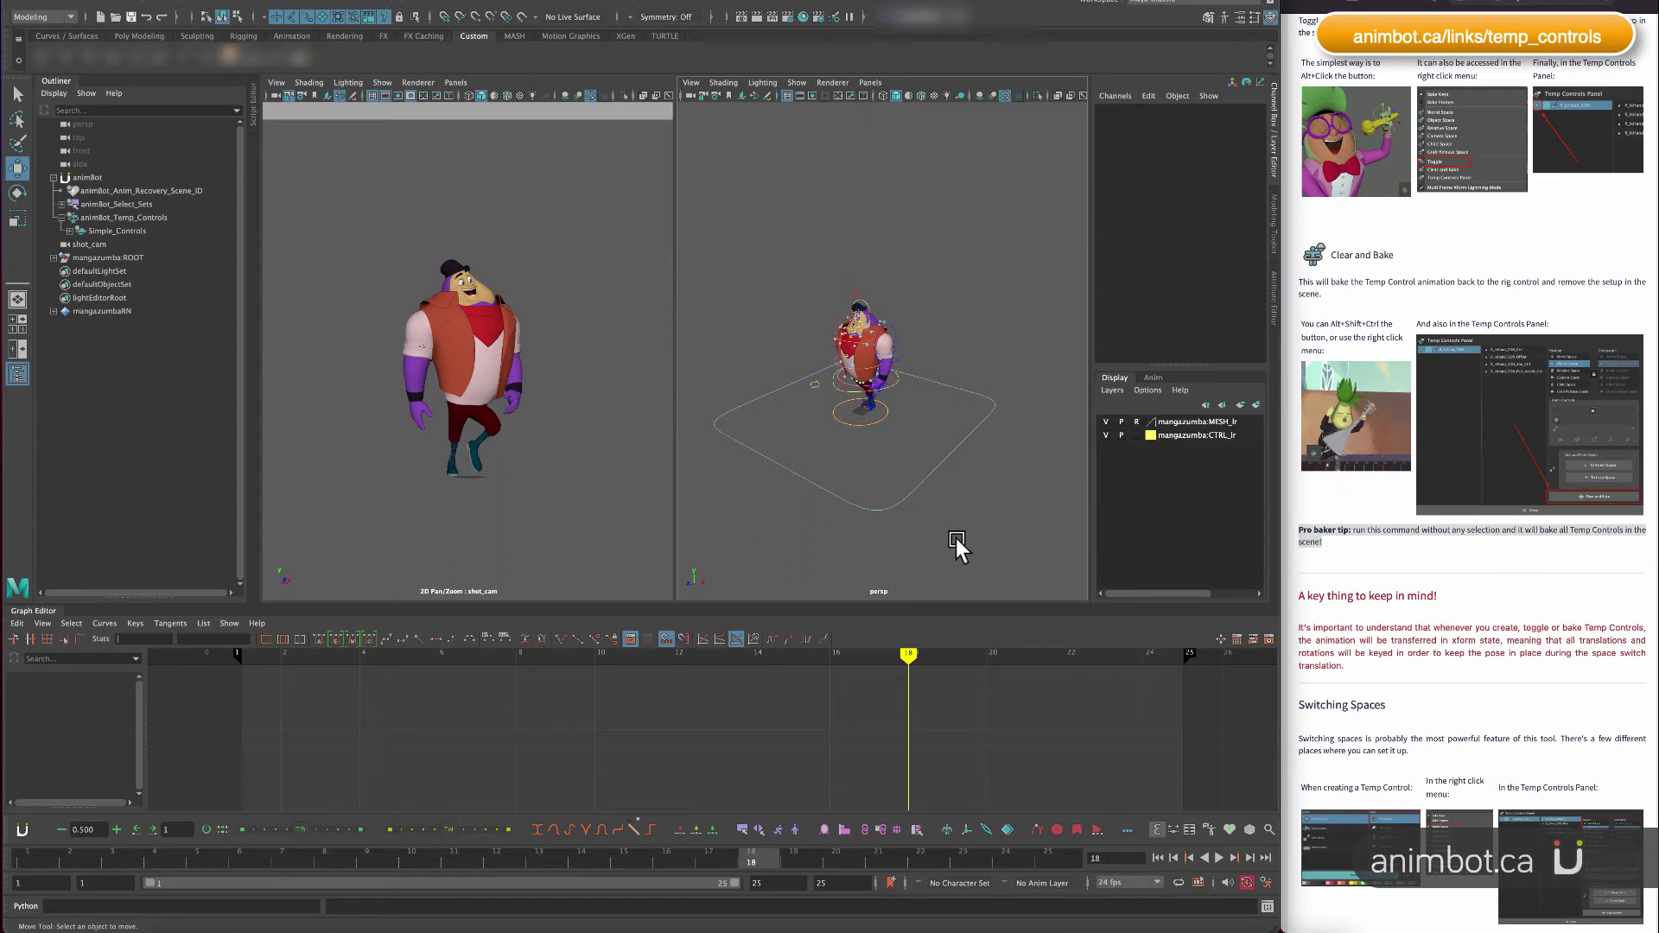
click(946, 828)
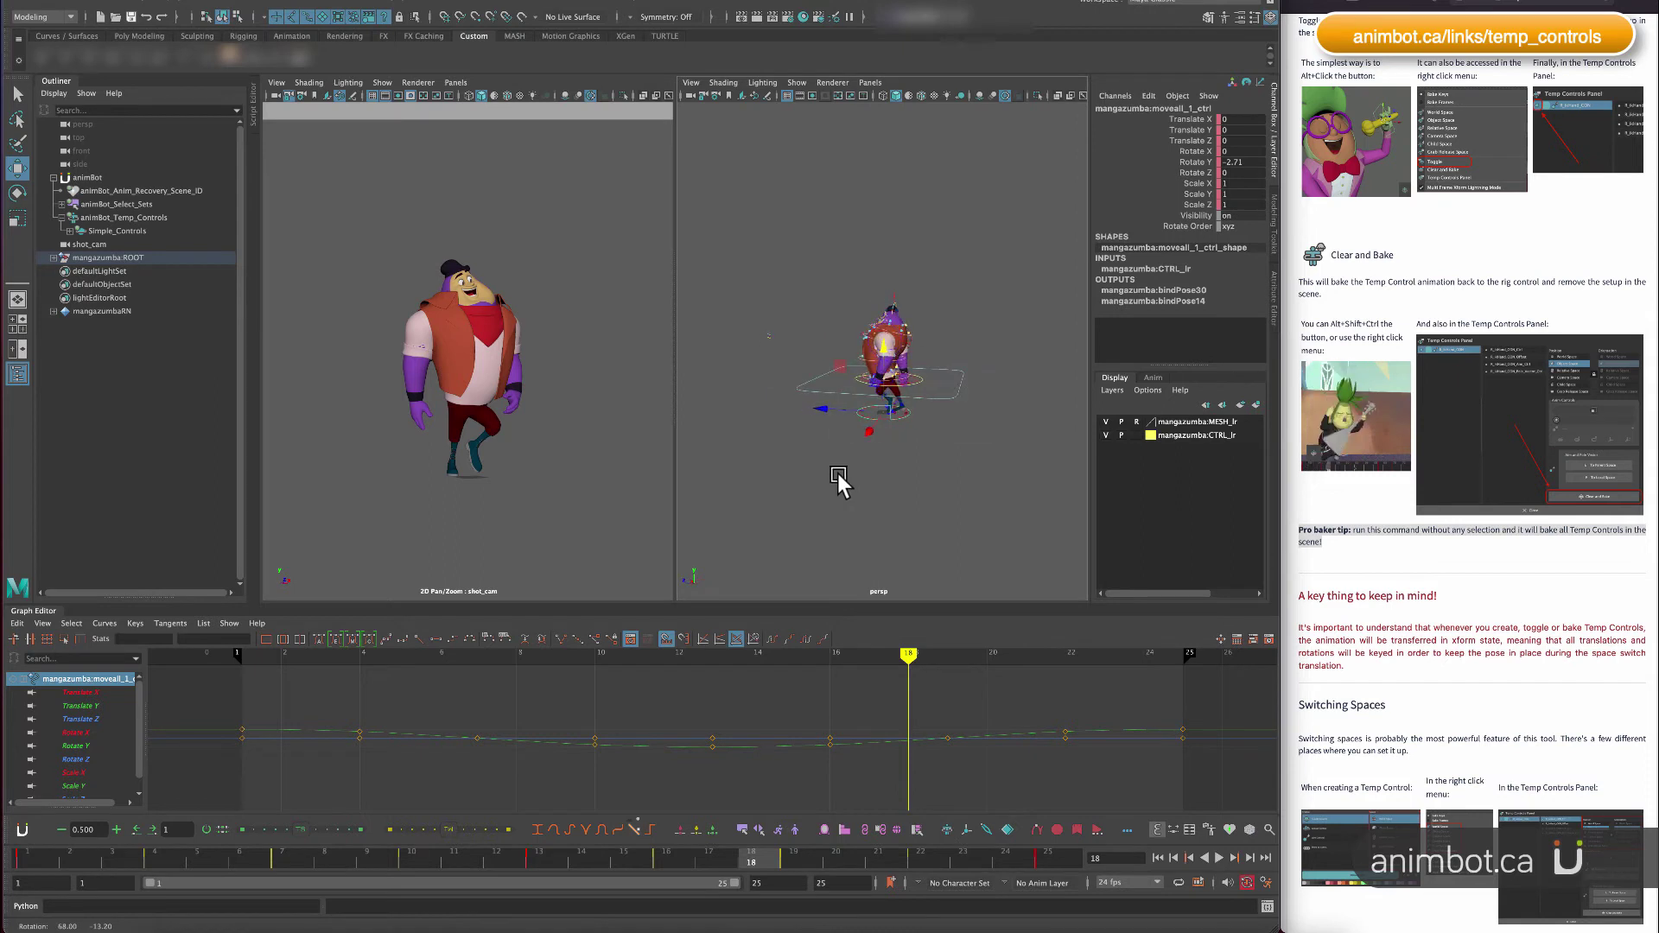
scroll(940, 367, up, 4)
click(987, 464)
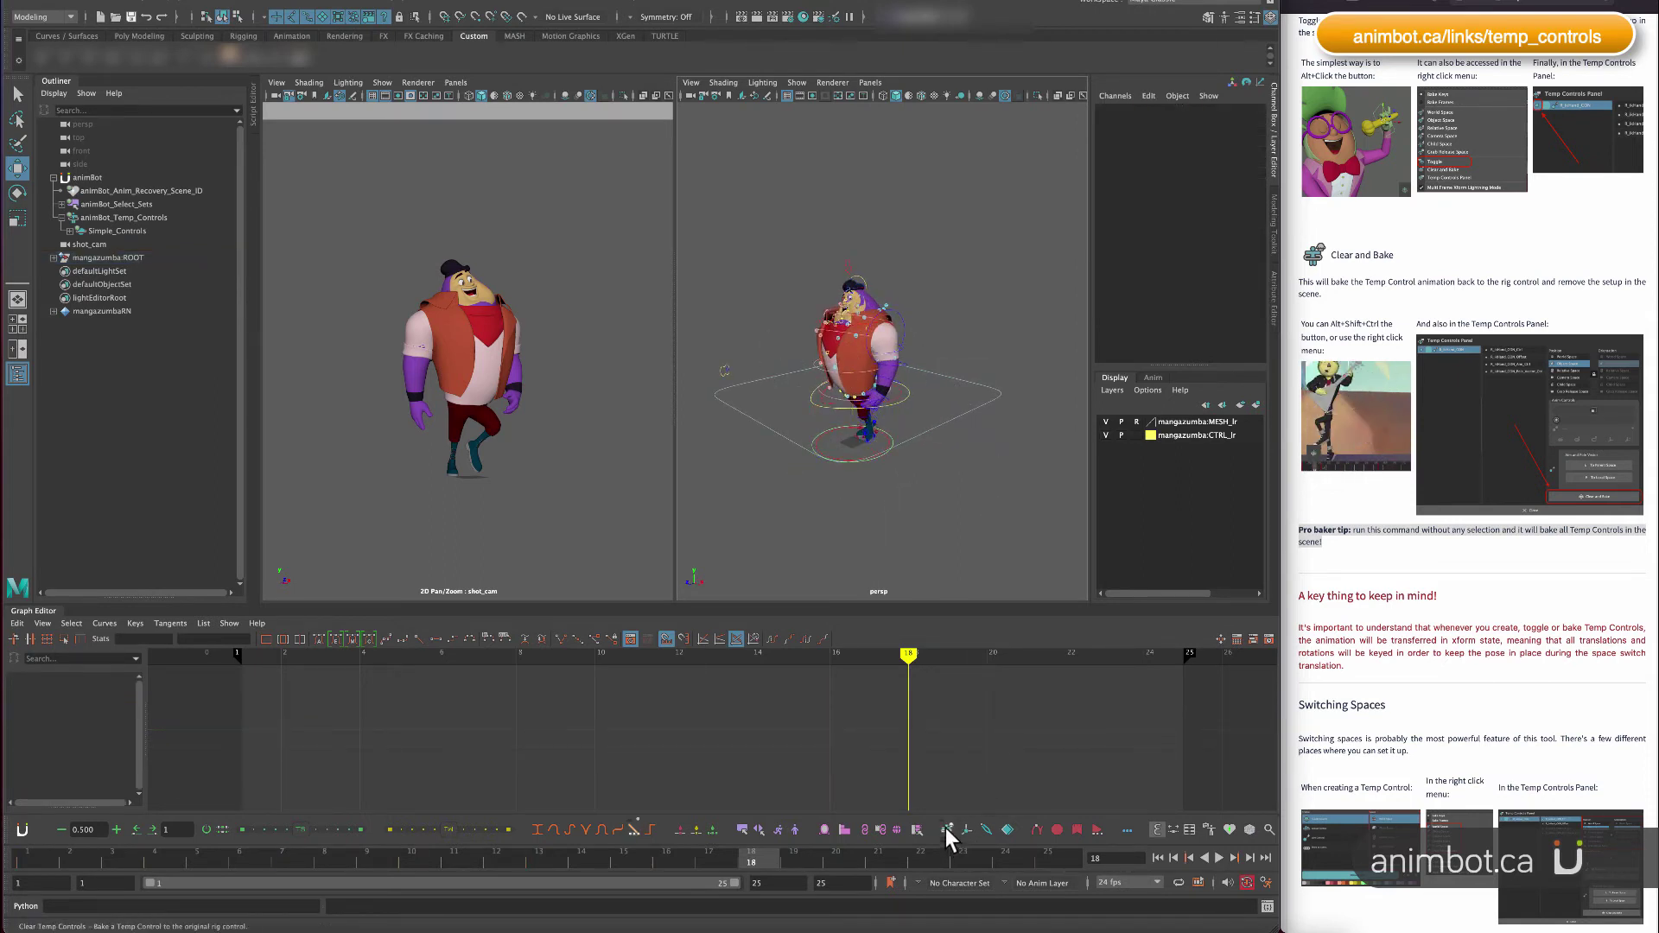
click(948, 830)
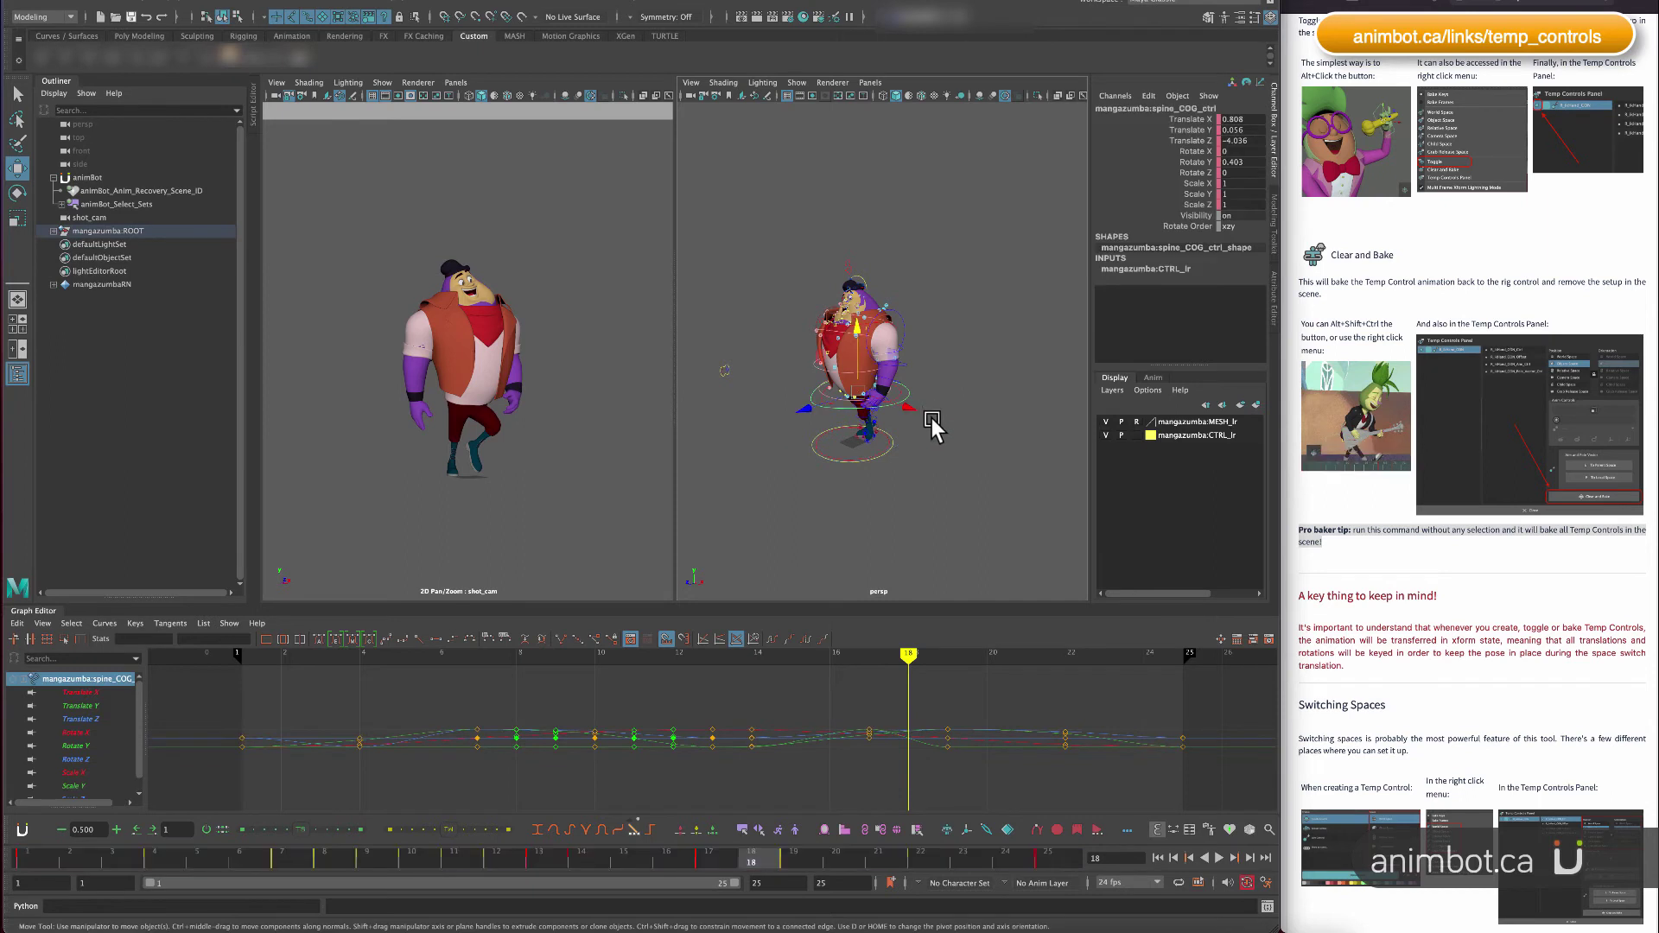
click(983, 467)
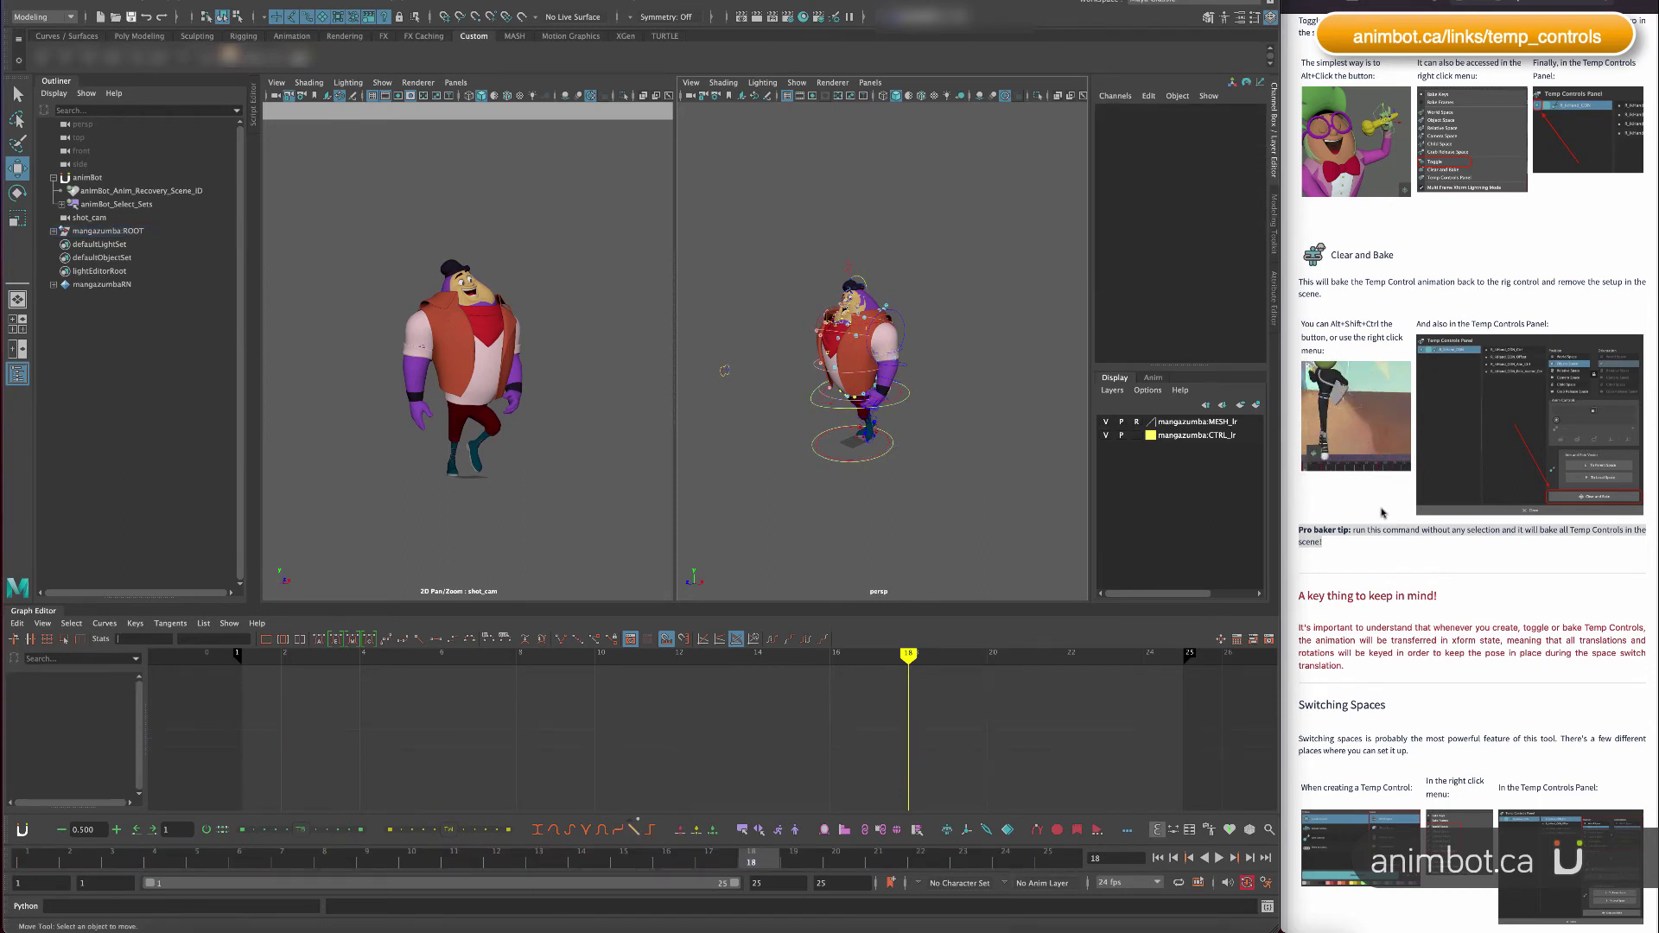
Select spine_COG_ctrl and orbit the view around the character.
drag(1299, 595, 1349, 660)
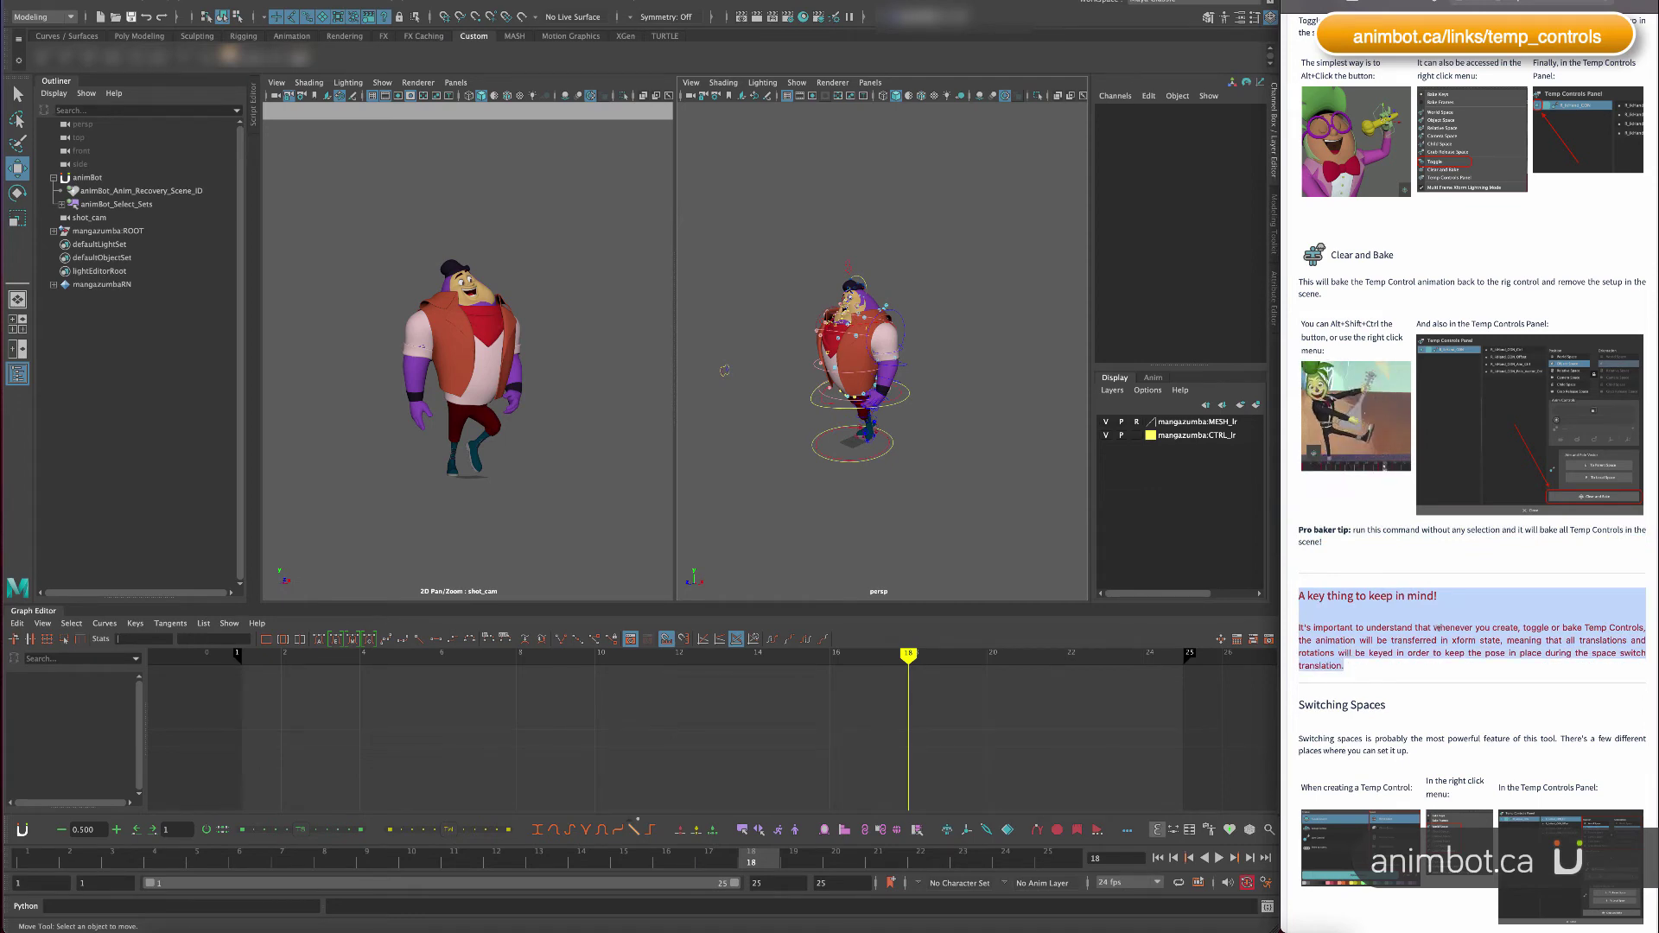
scroll(1441, 627, down, 1)
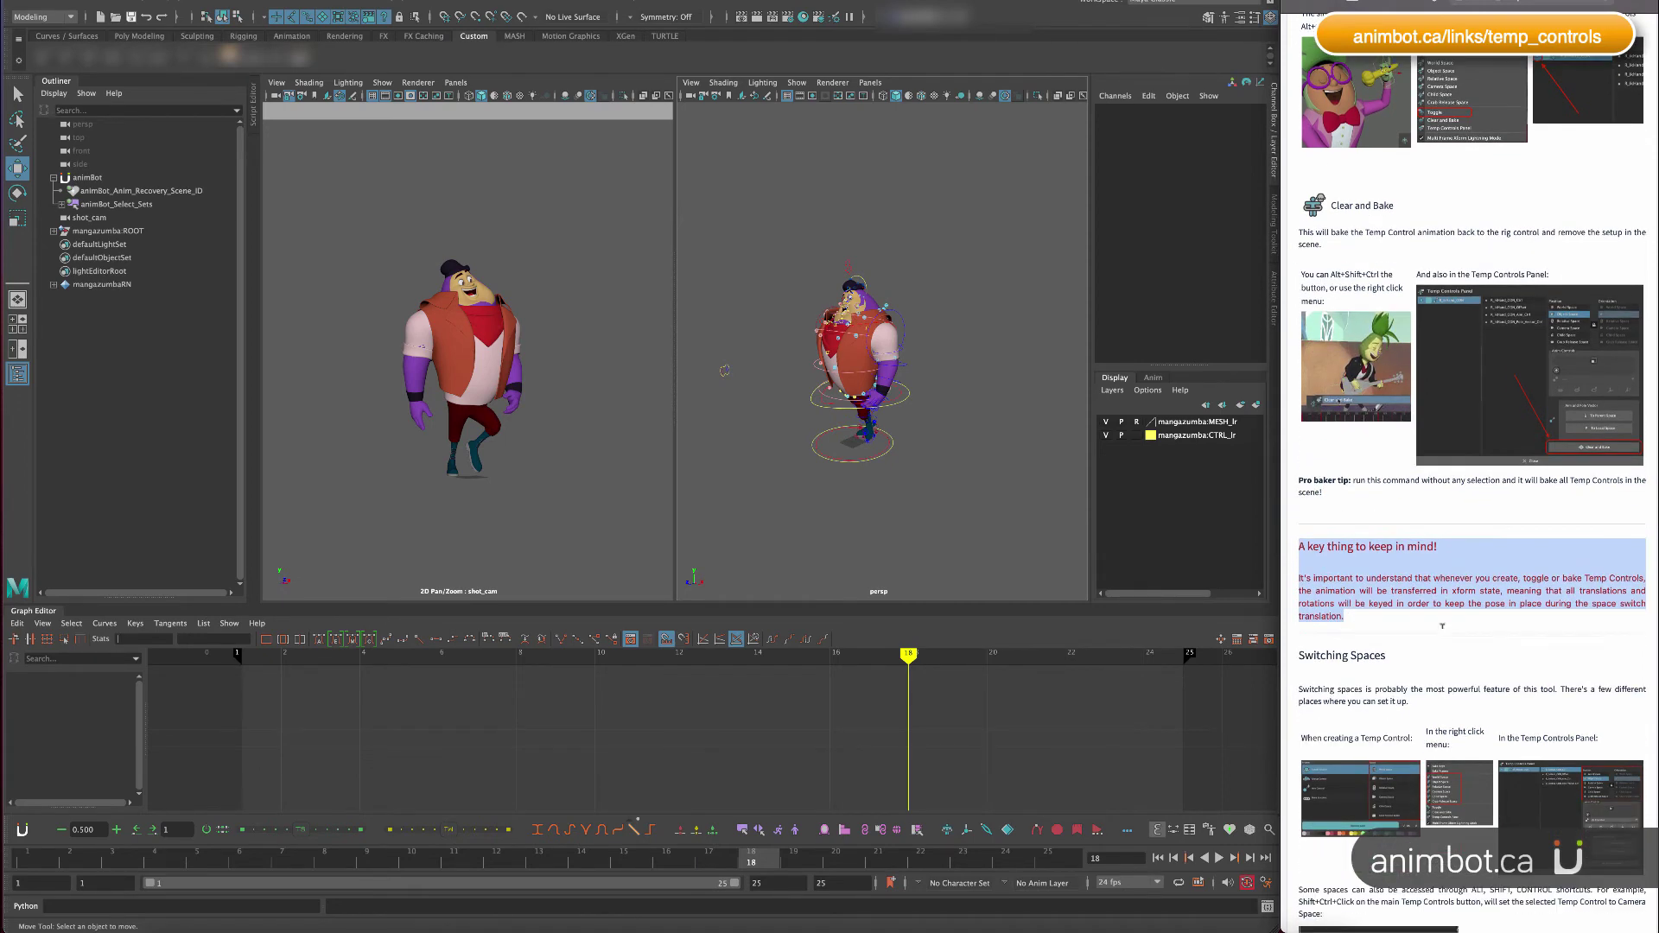
click(909, 399)
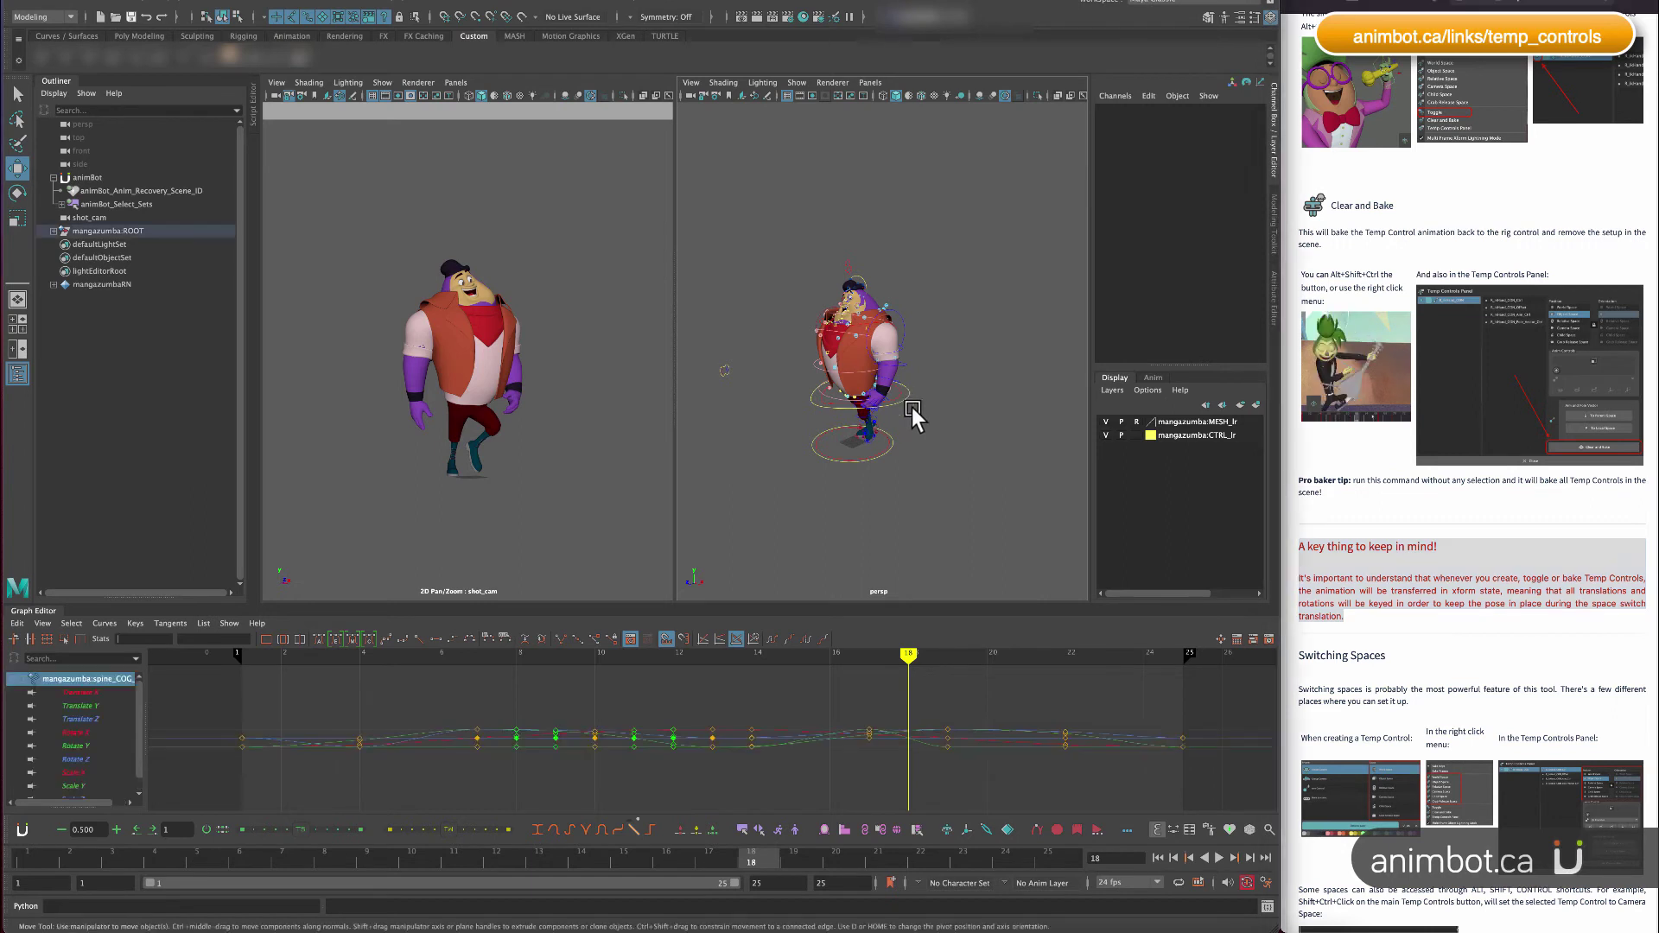
alt+drag(916, 432, 890, 456)
scroll(843, 385, up, 4)
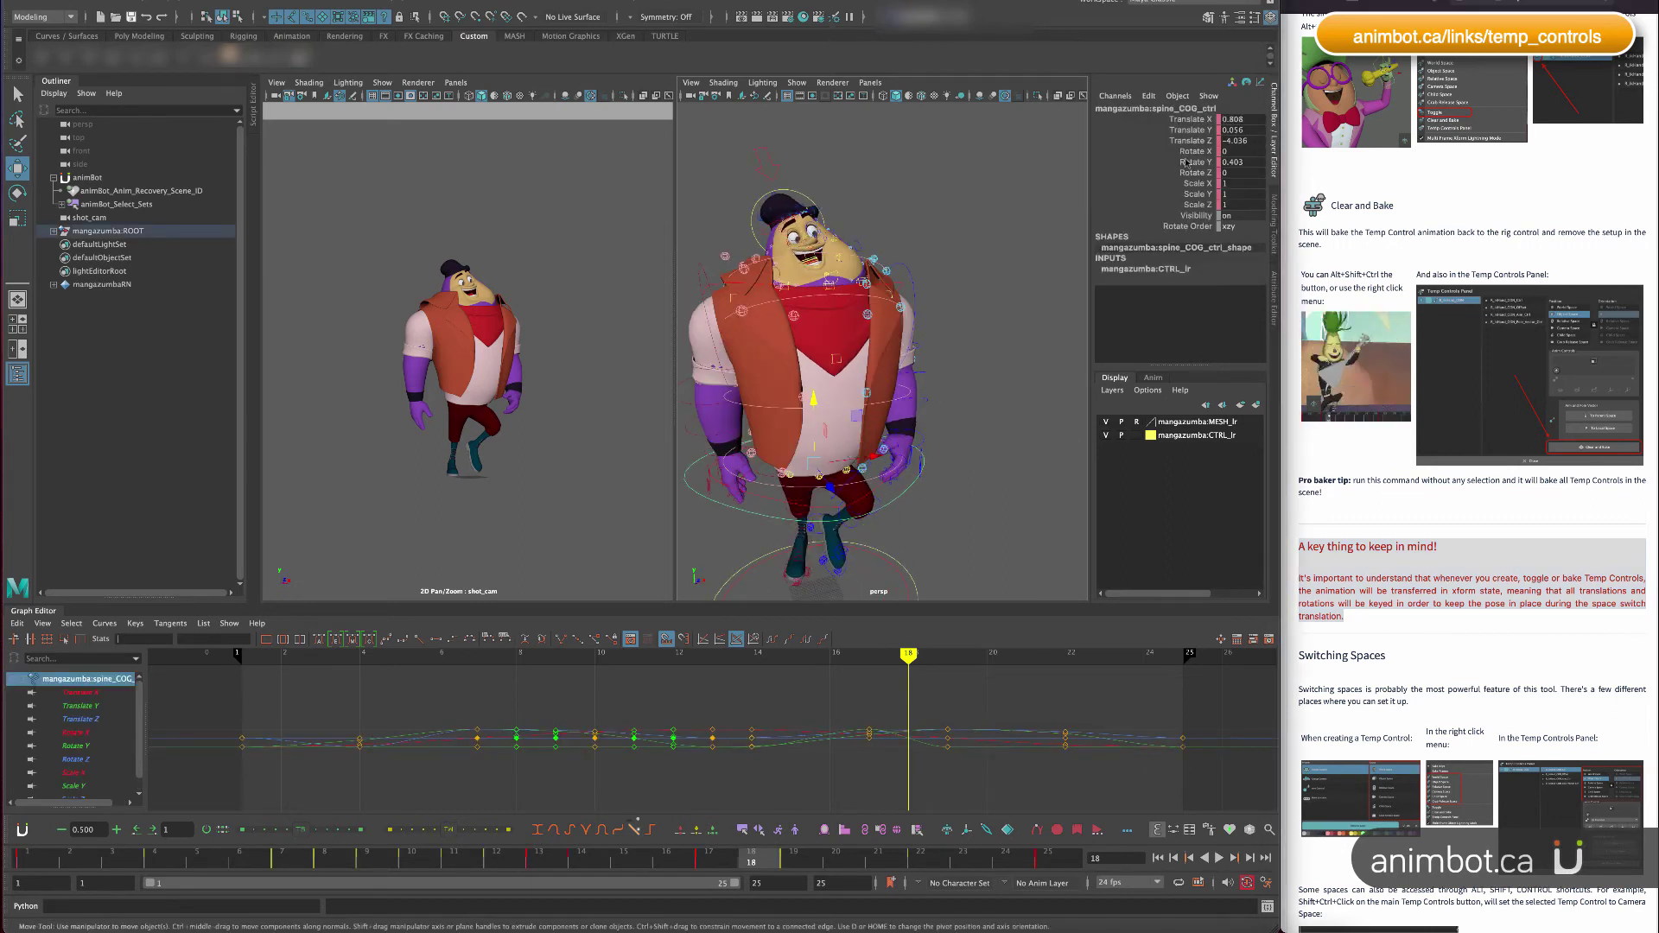
Review the COG's translate and rotate curves, then select spine_2_ik_ctrl and l_arm_1_off_ctrl.
drag(1193, 119, 1195, 173)
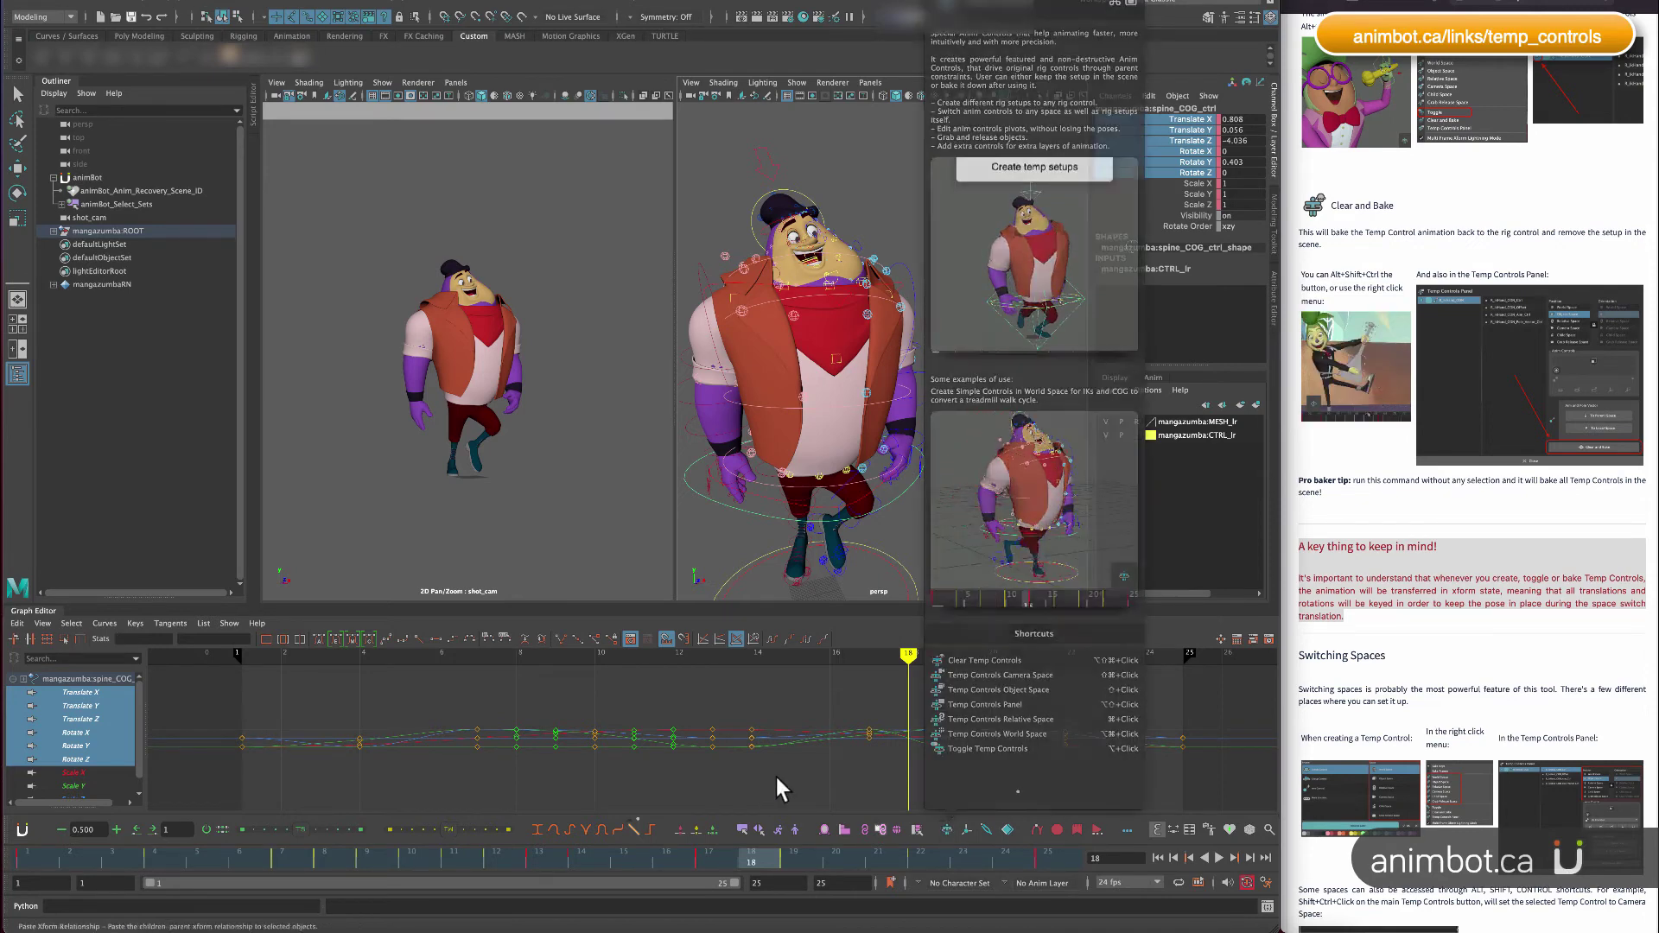
click(1192, 118)
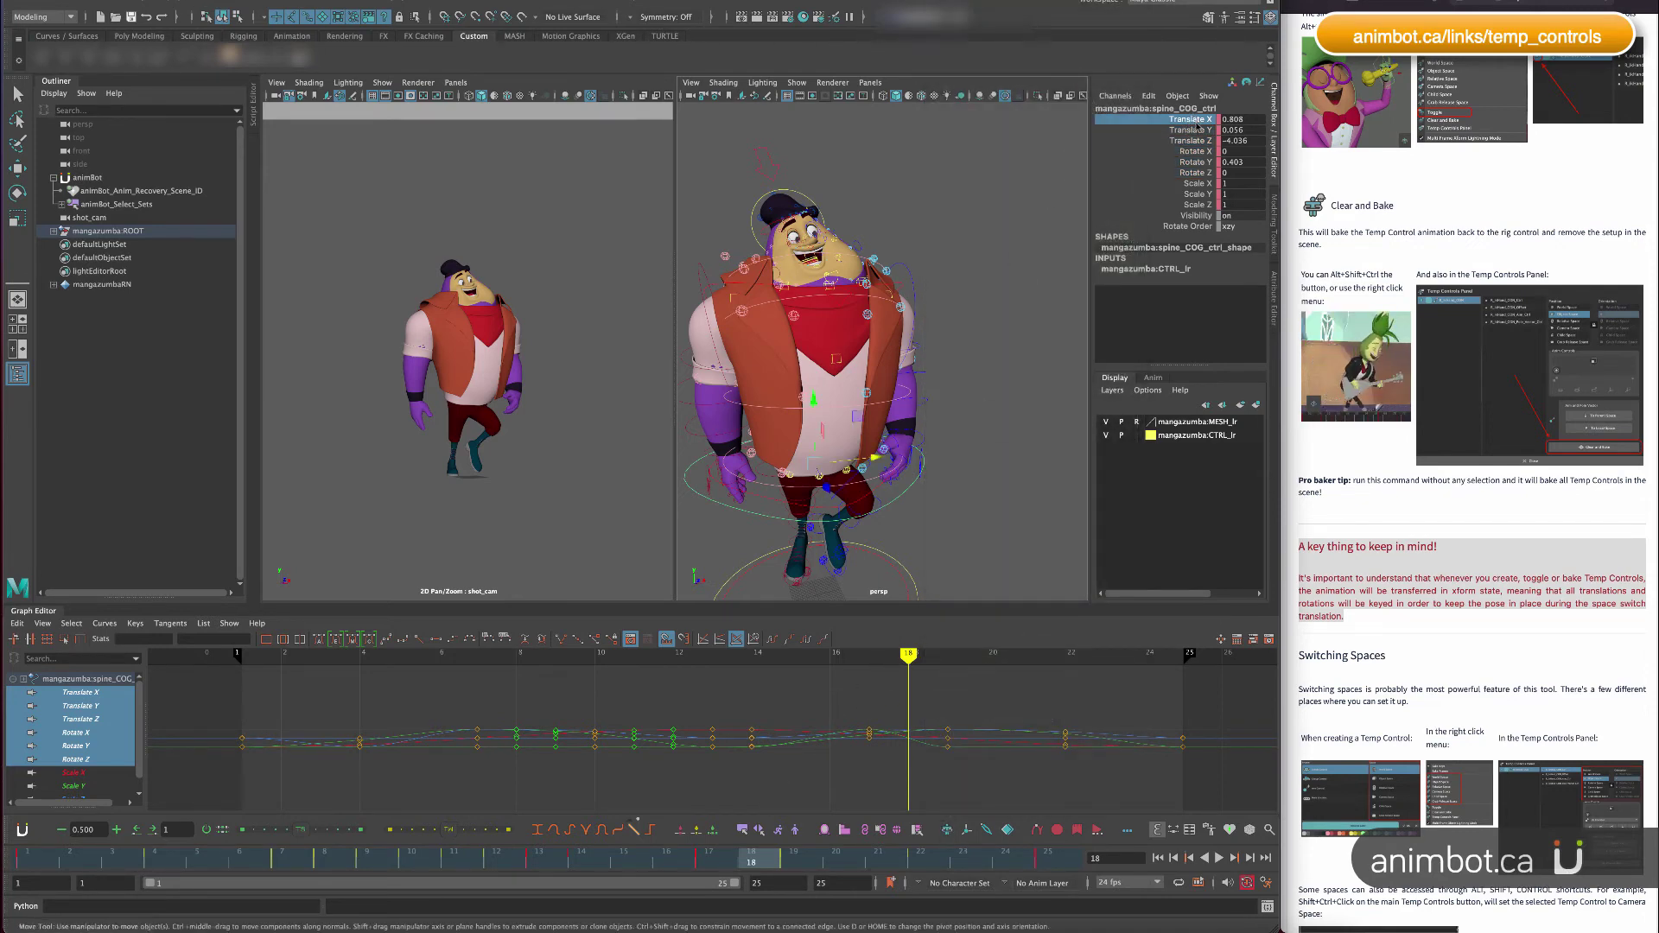
click(1193, 140)
drag(1193, 175, 1193, 120)
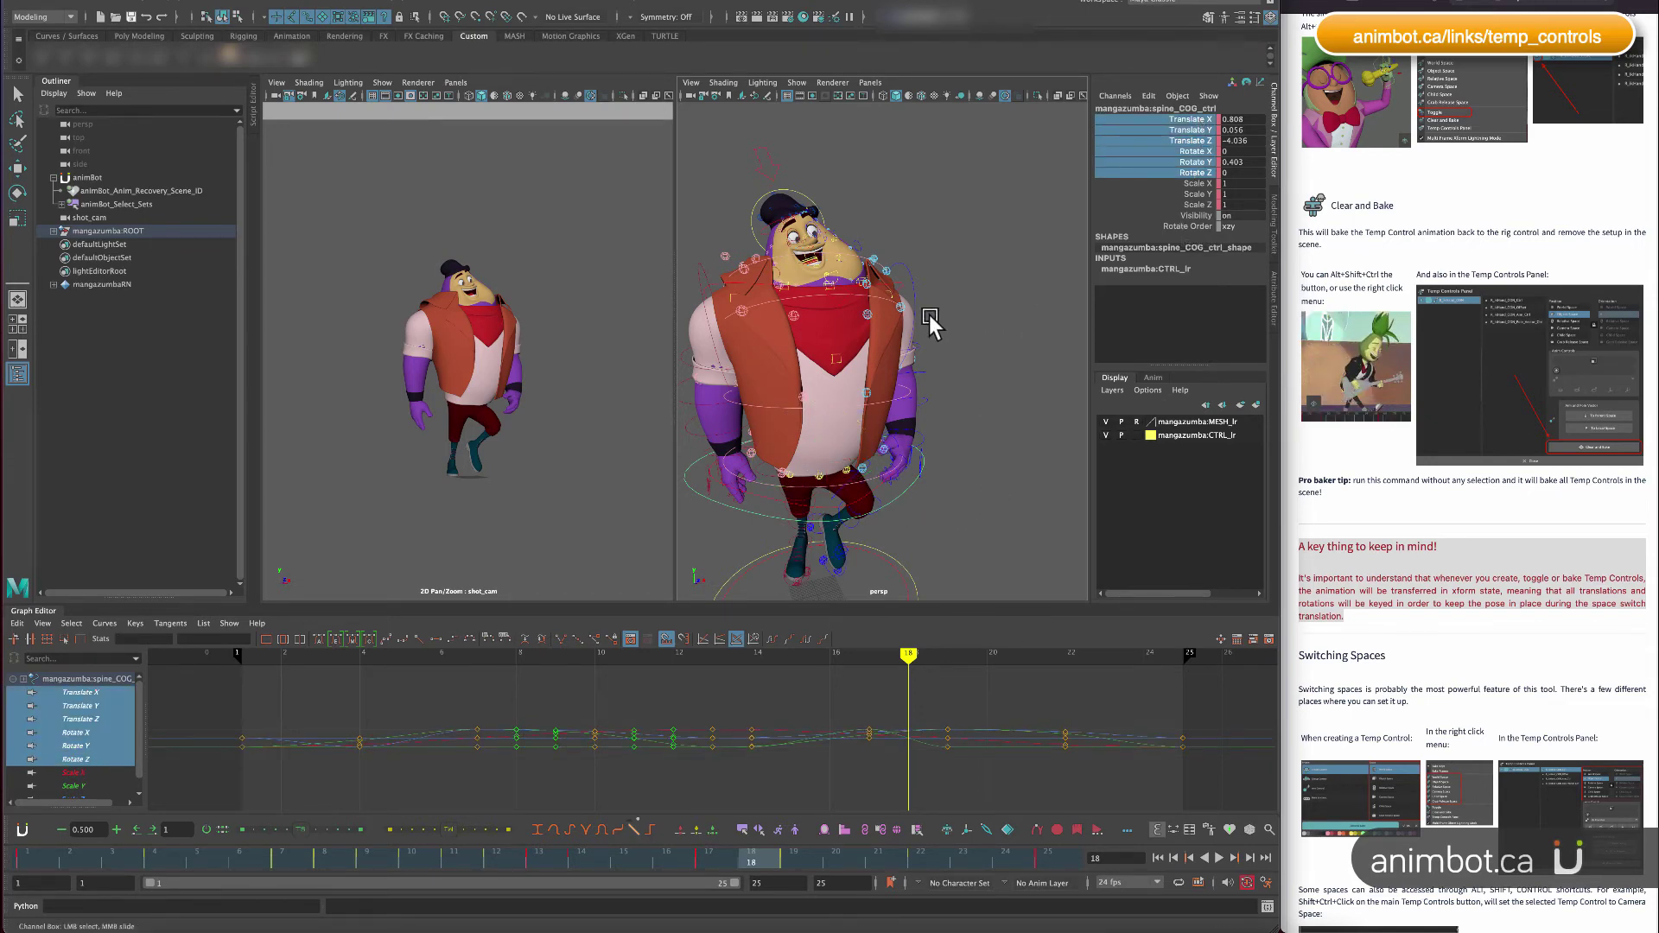
click(879, 306)
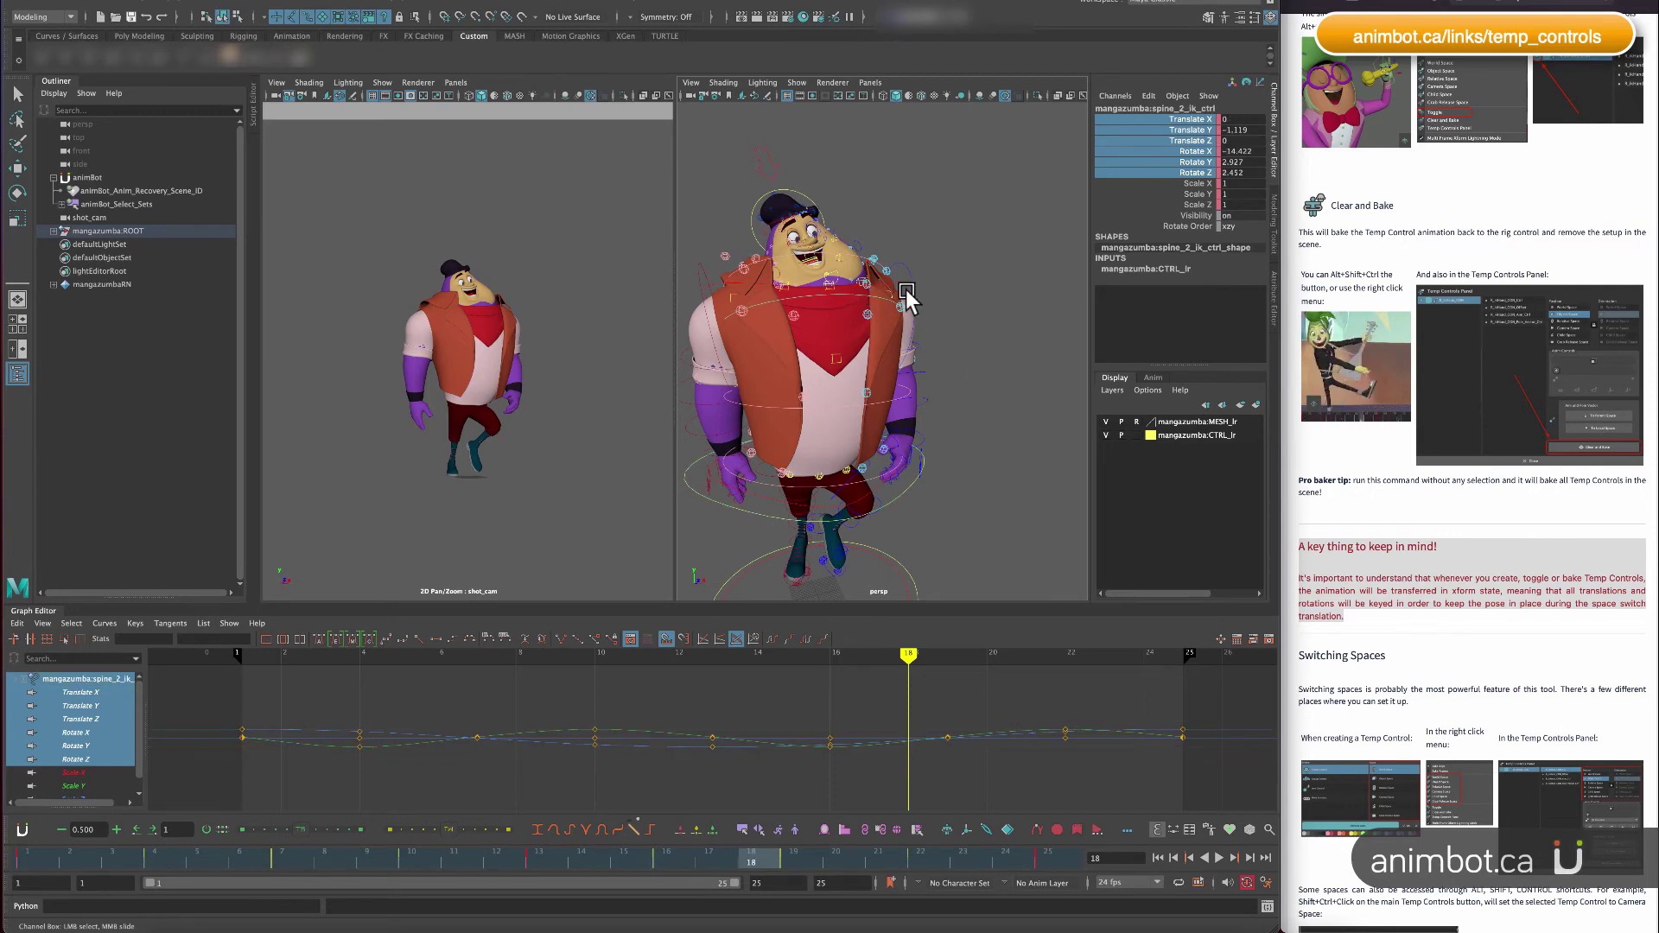
click(923, 398)
Frame l_arm_1_off_ctrl and give it a world-space Simple Control temp control.
alt+drag(984, 410, 932, 412)
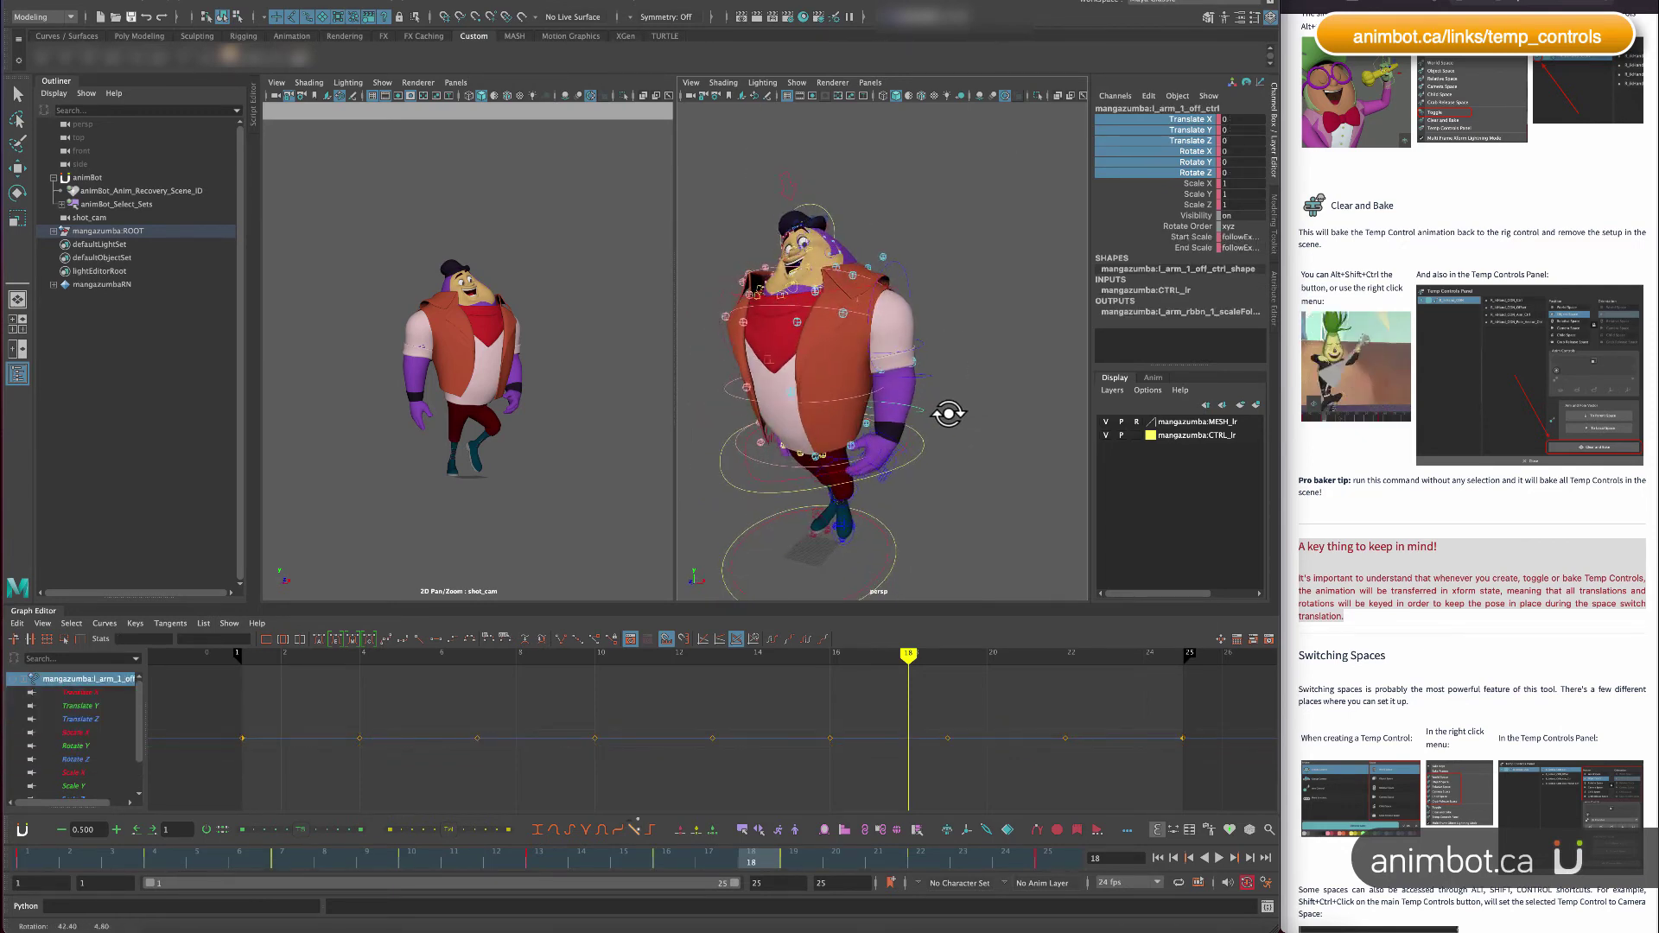
key(f)
click(910, 404)
key(w)
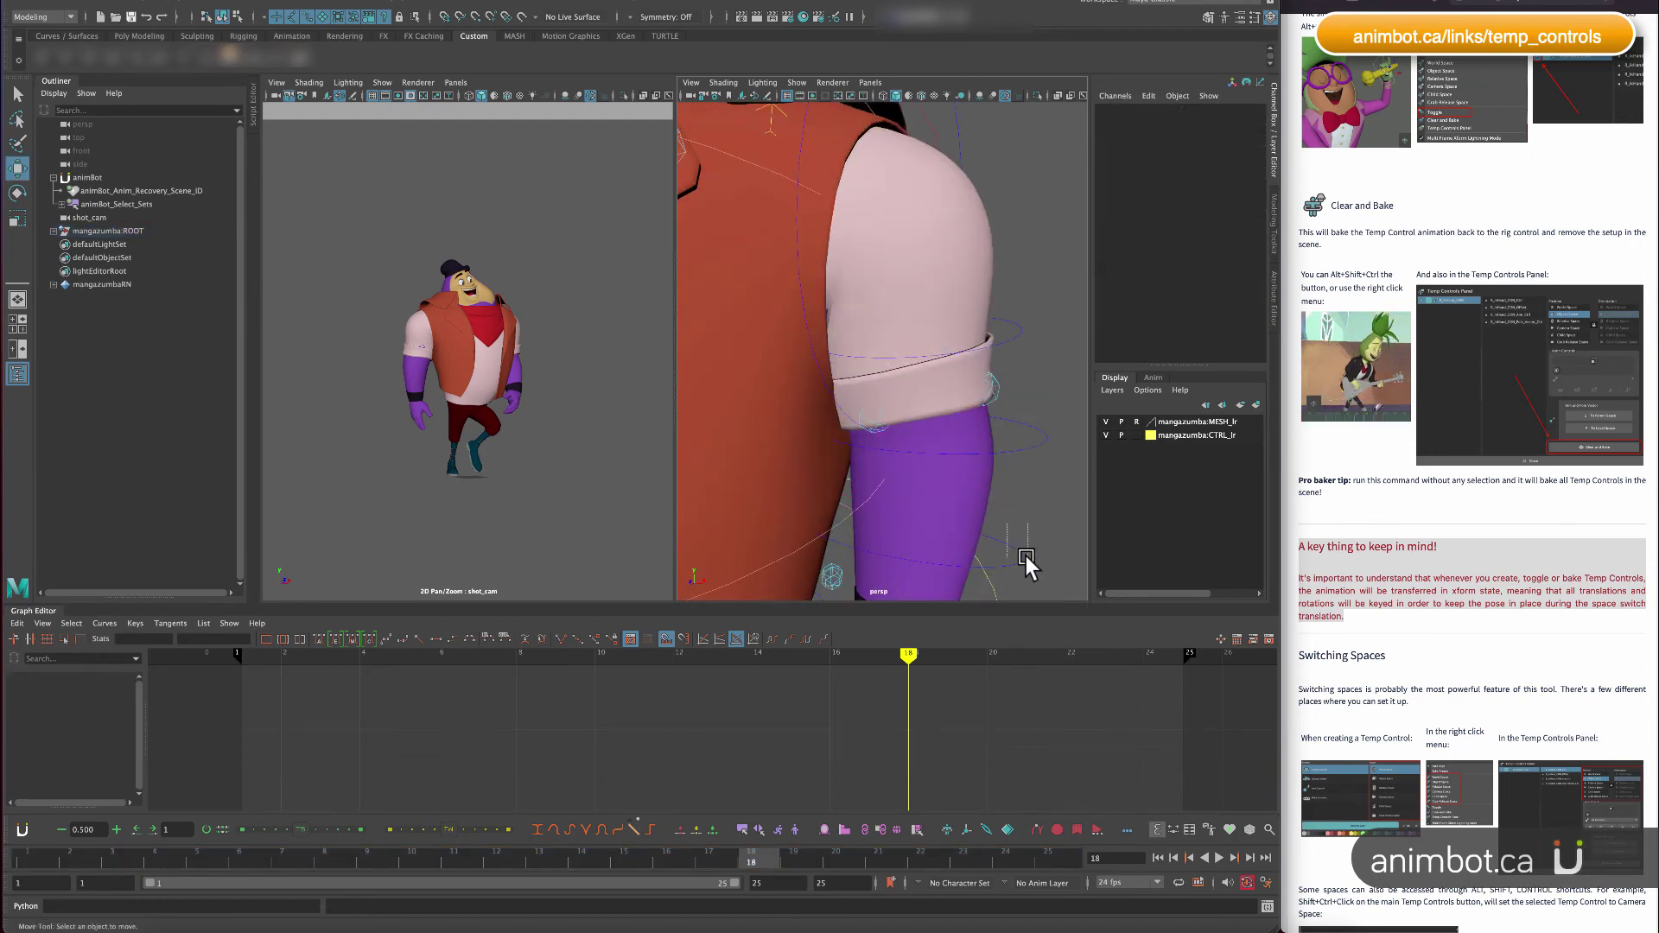
click(974, 519)
key(f)
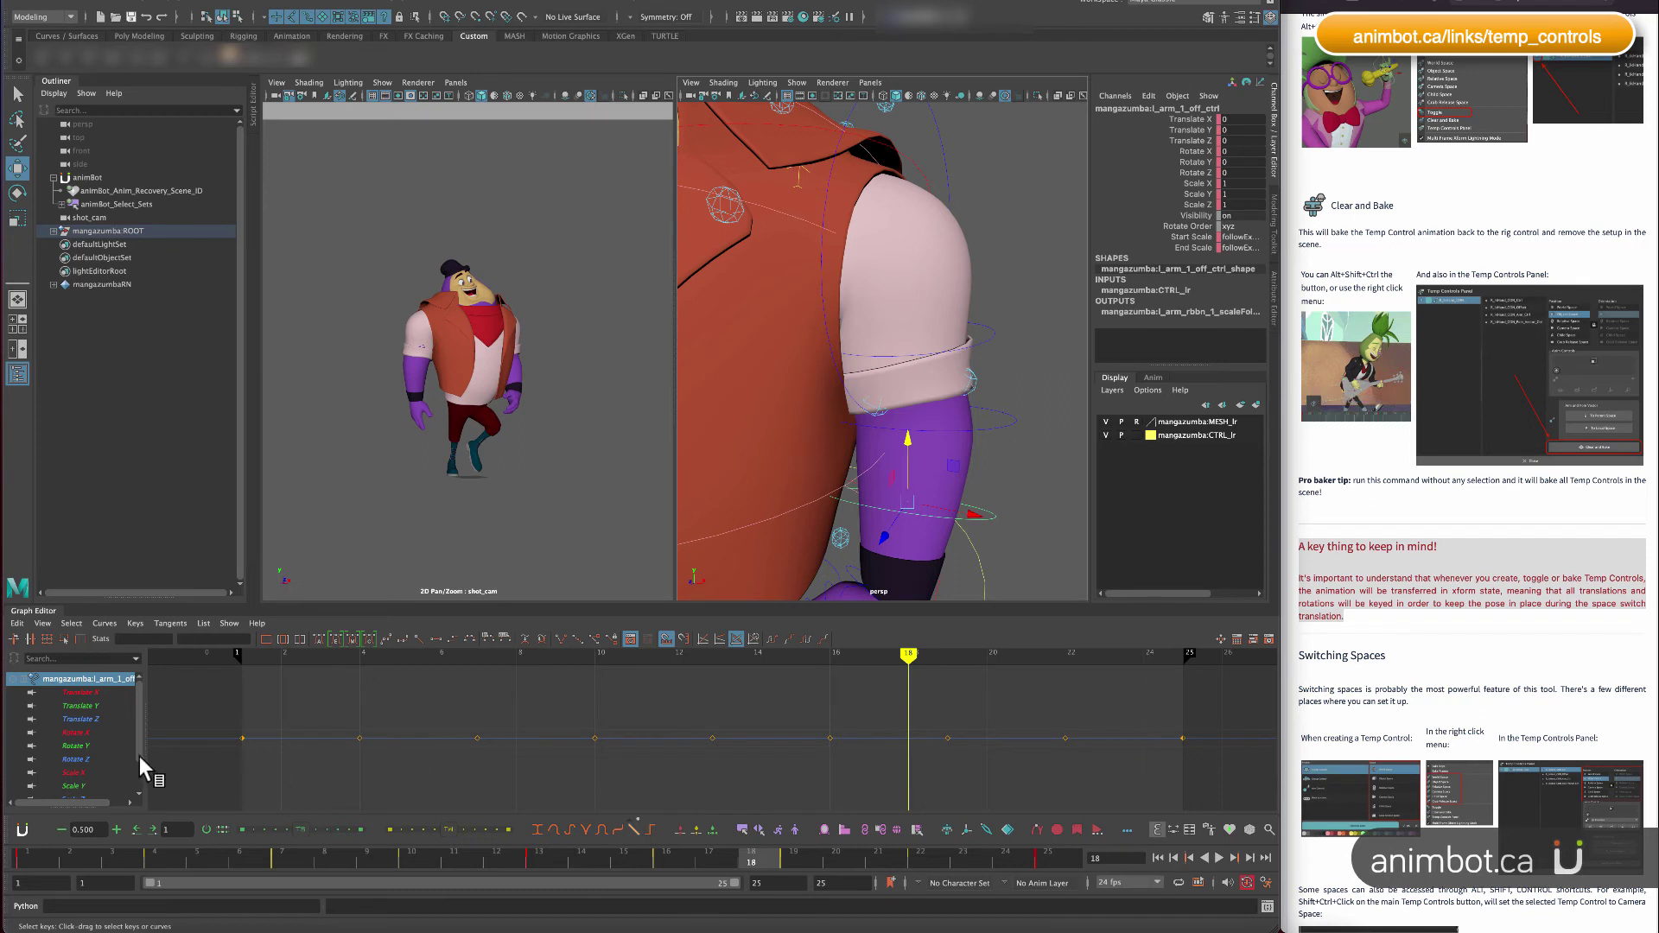
click(90, 718)
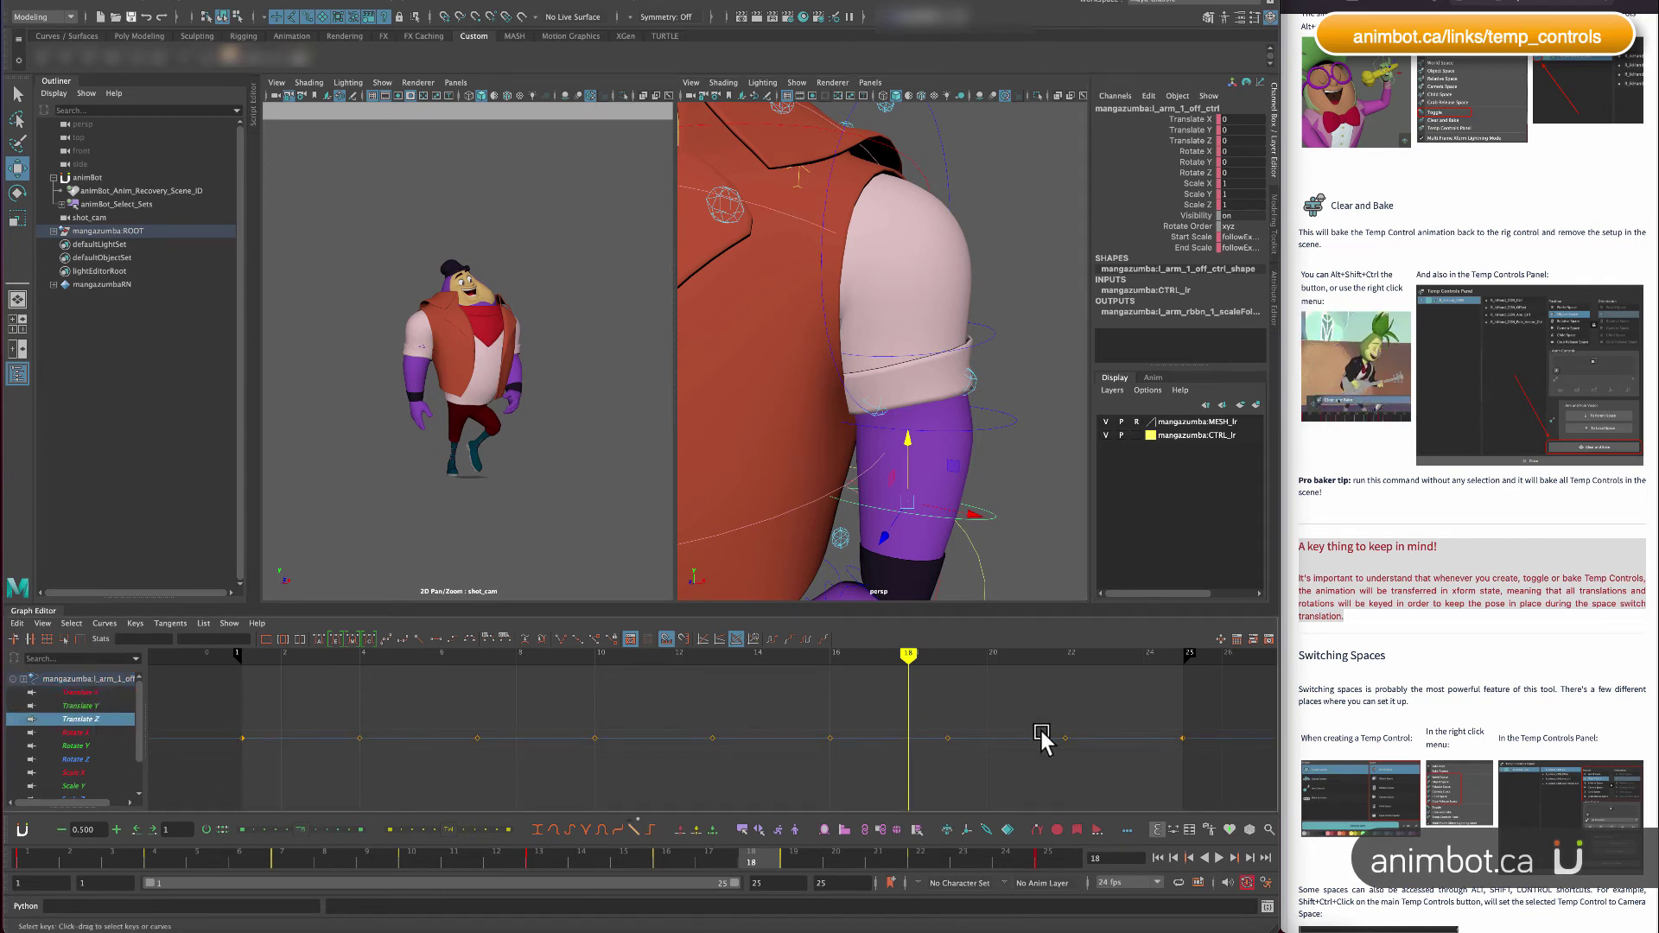
click(947, 828)
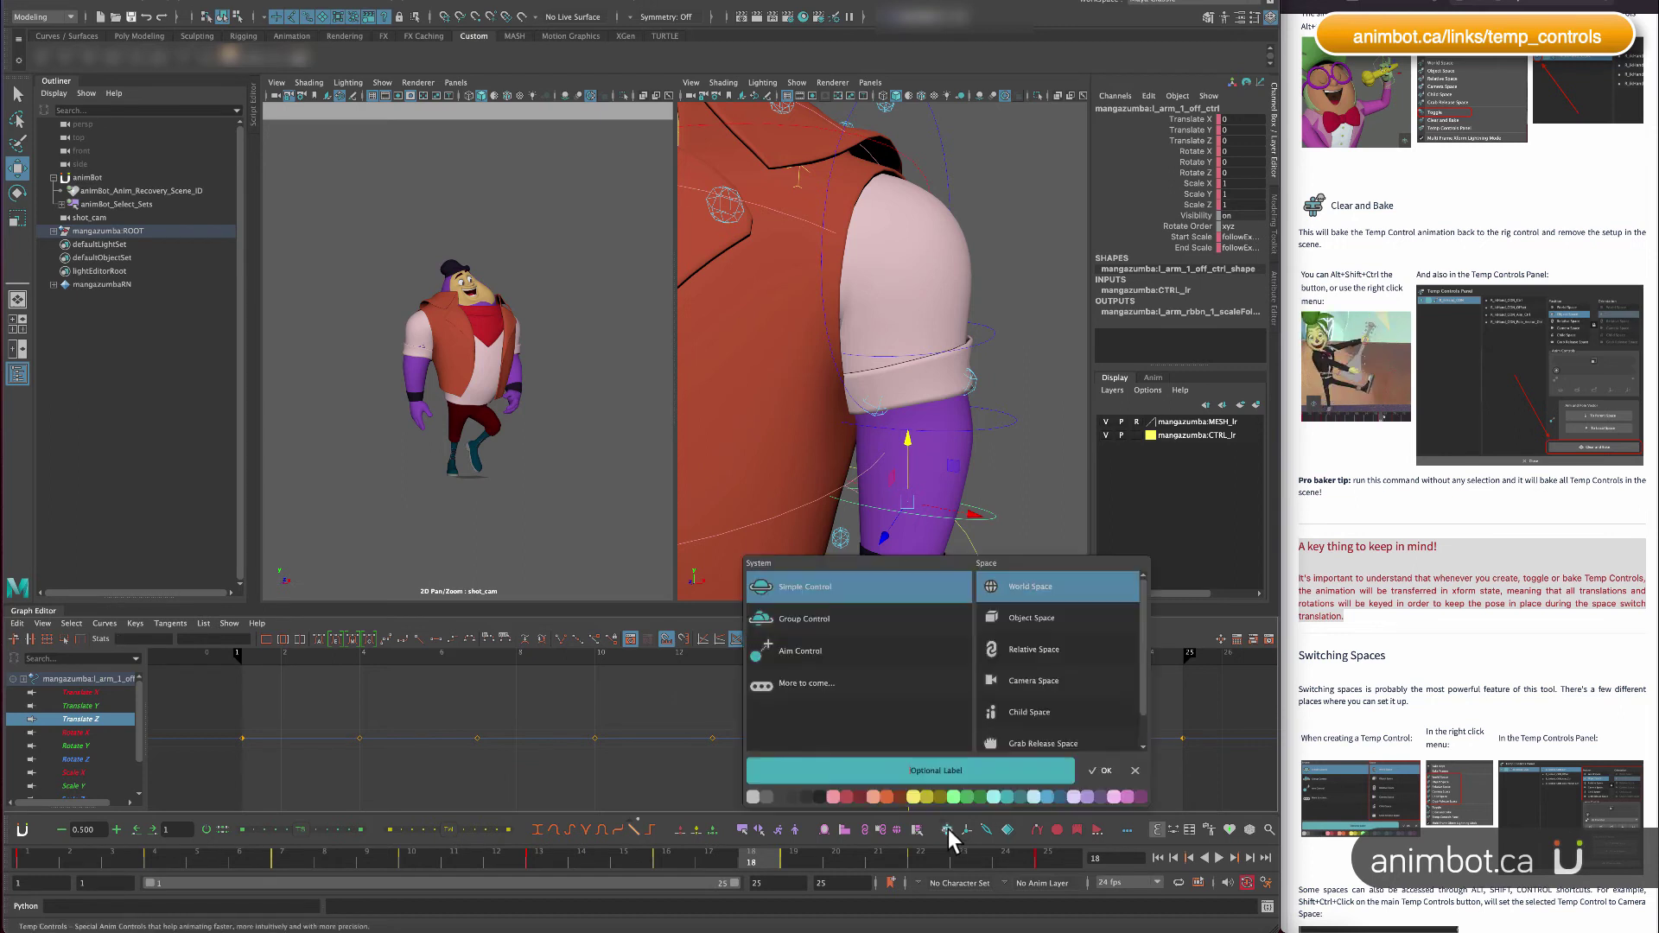
click(1100, 770)
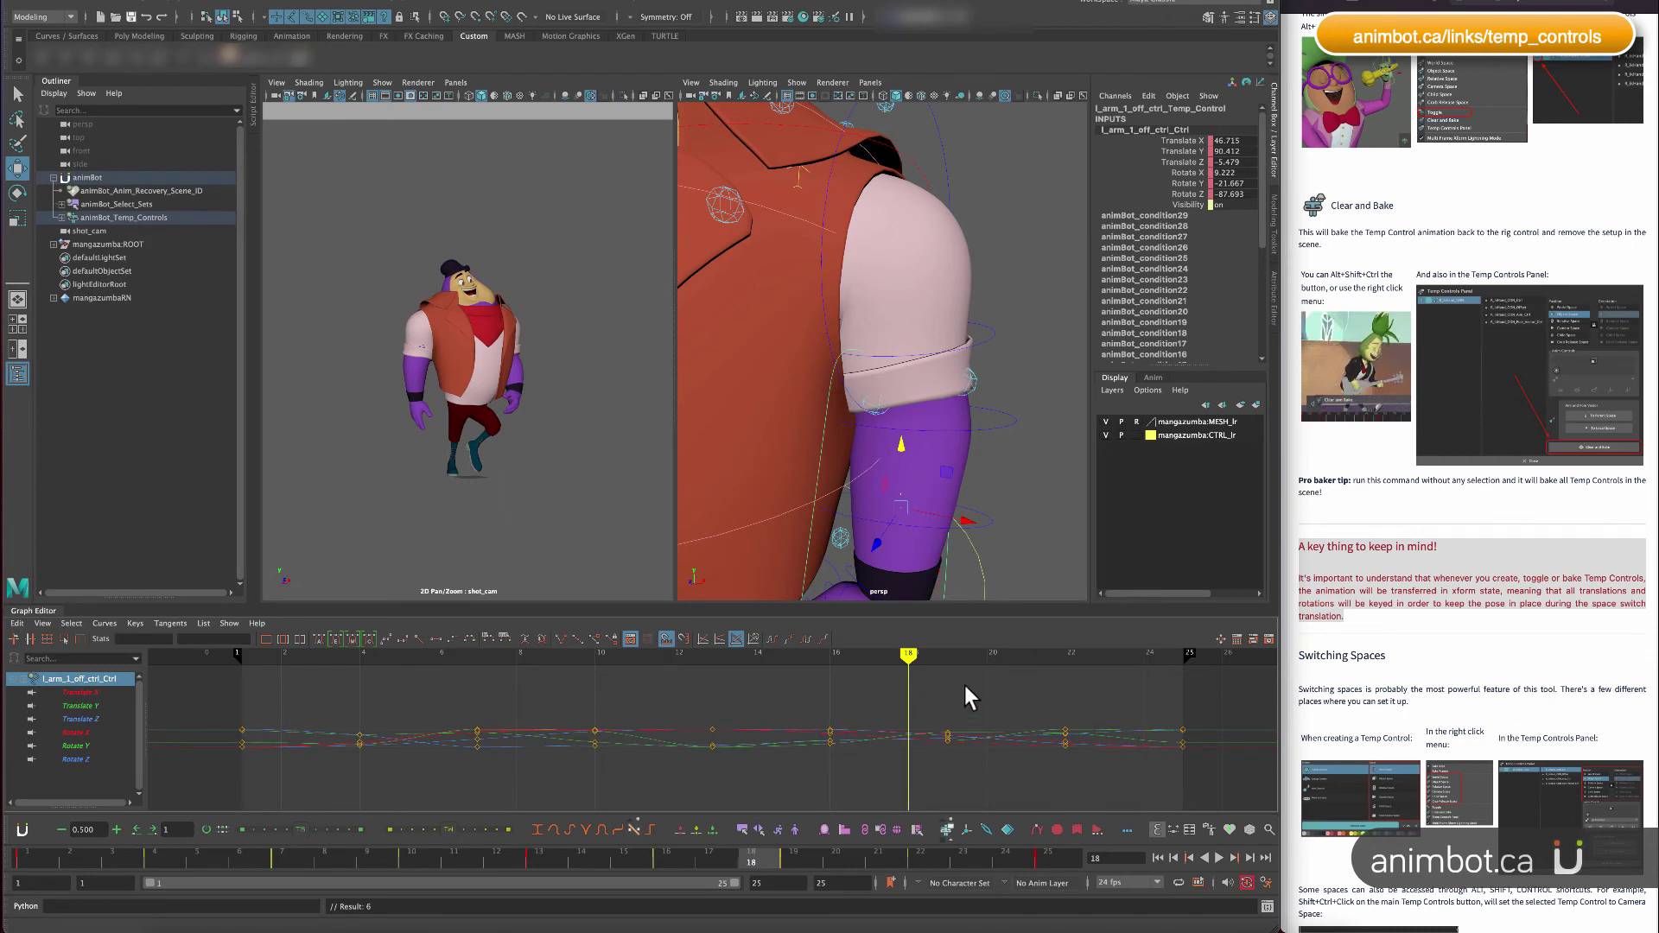
Zoom the graph out, then test-move the left arm IK control and undo it.
alt+right_drag(974, 712, 819, 719)
click(921, 415)
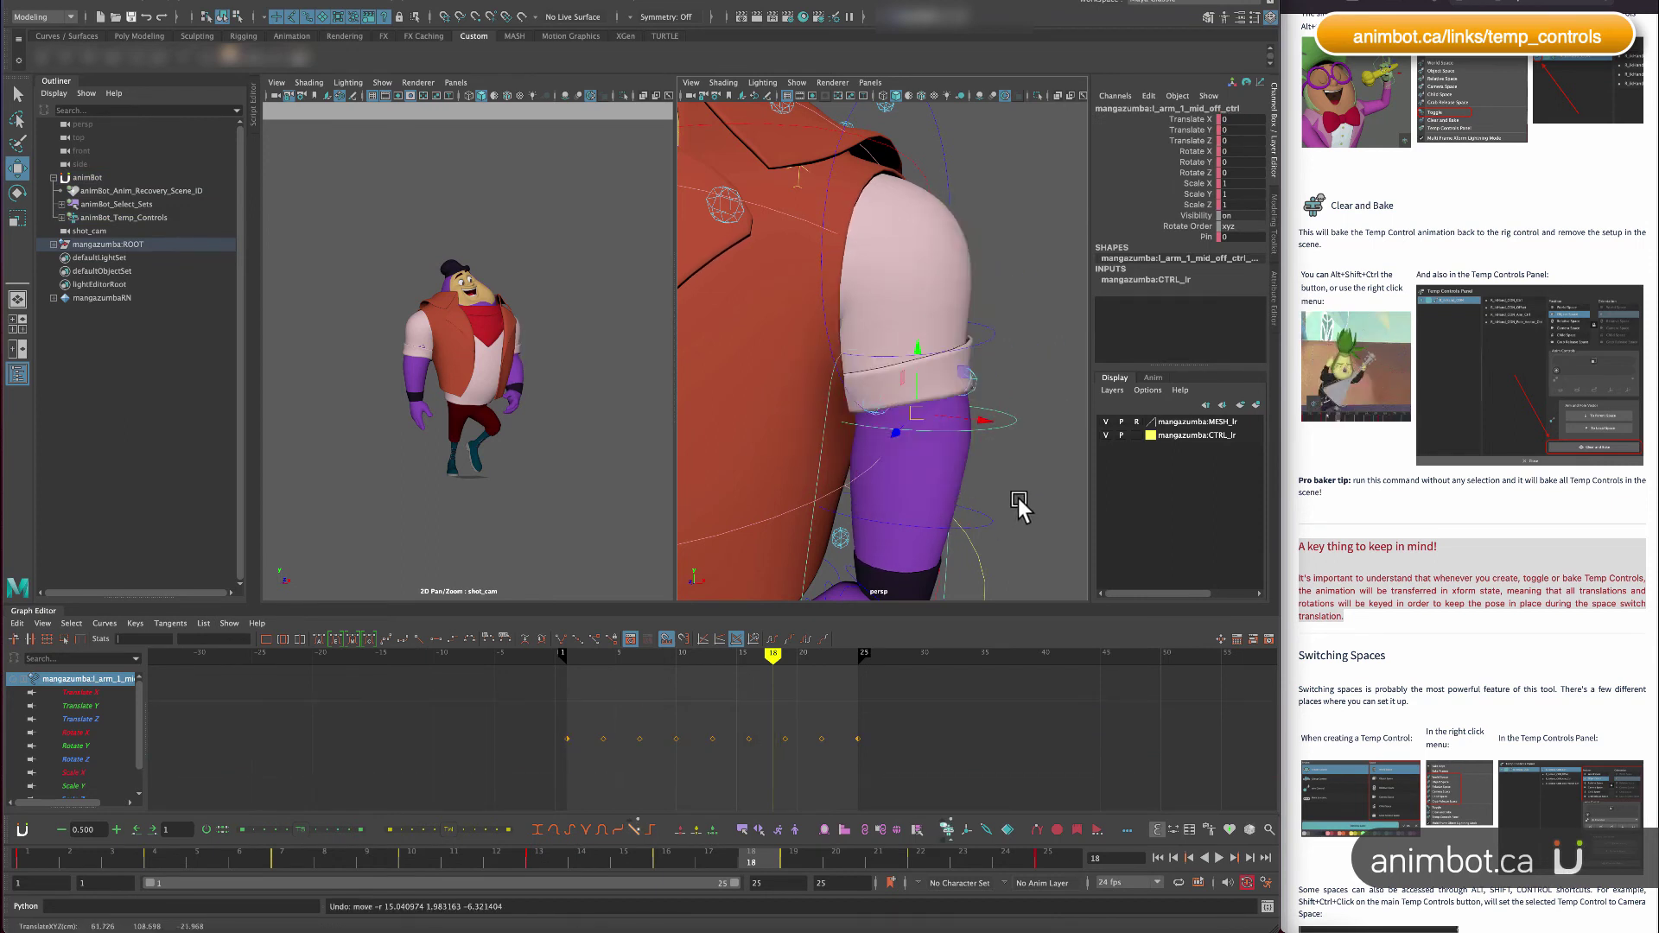
key(a)
scroll(916, 414, up, 3)
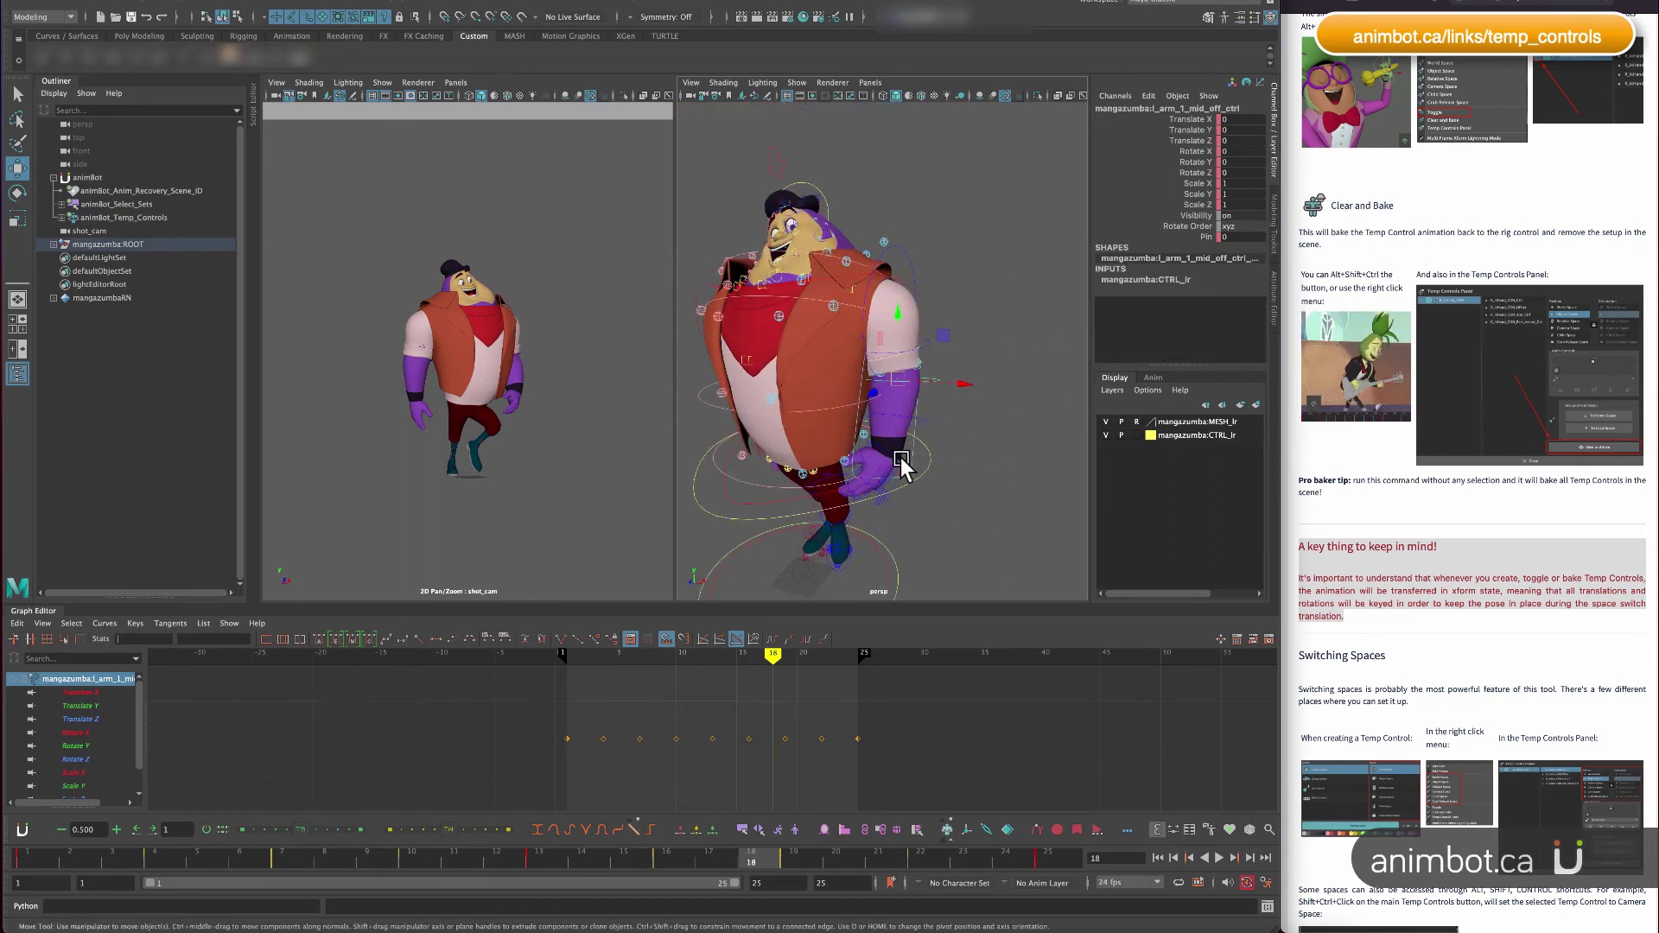
click(898, 463)
drag(883, 467, 1037, 372)
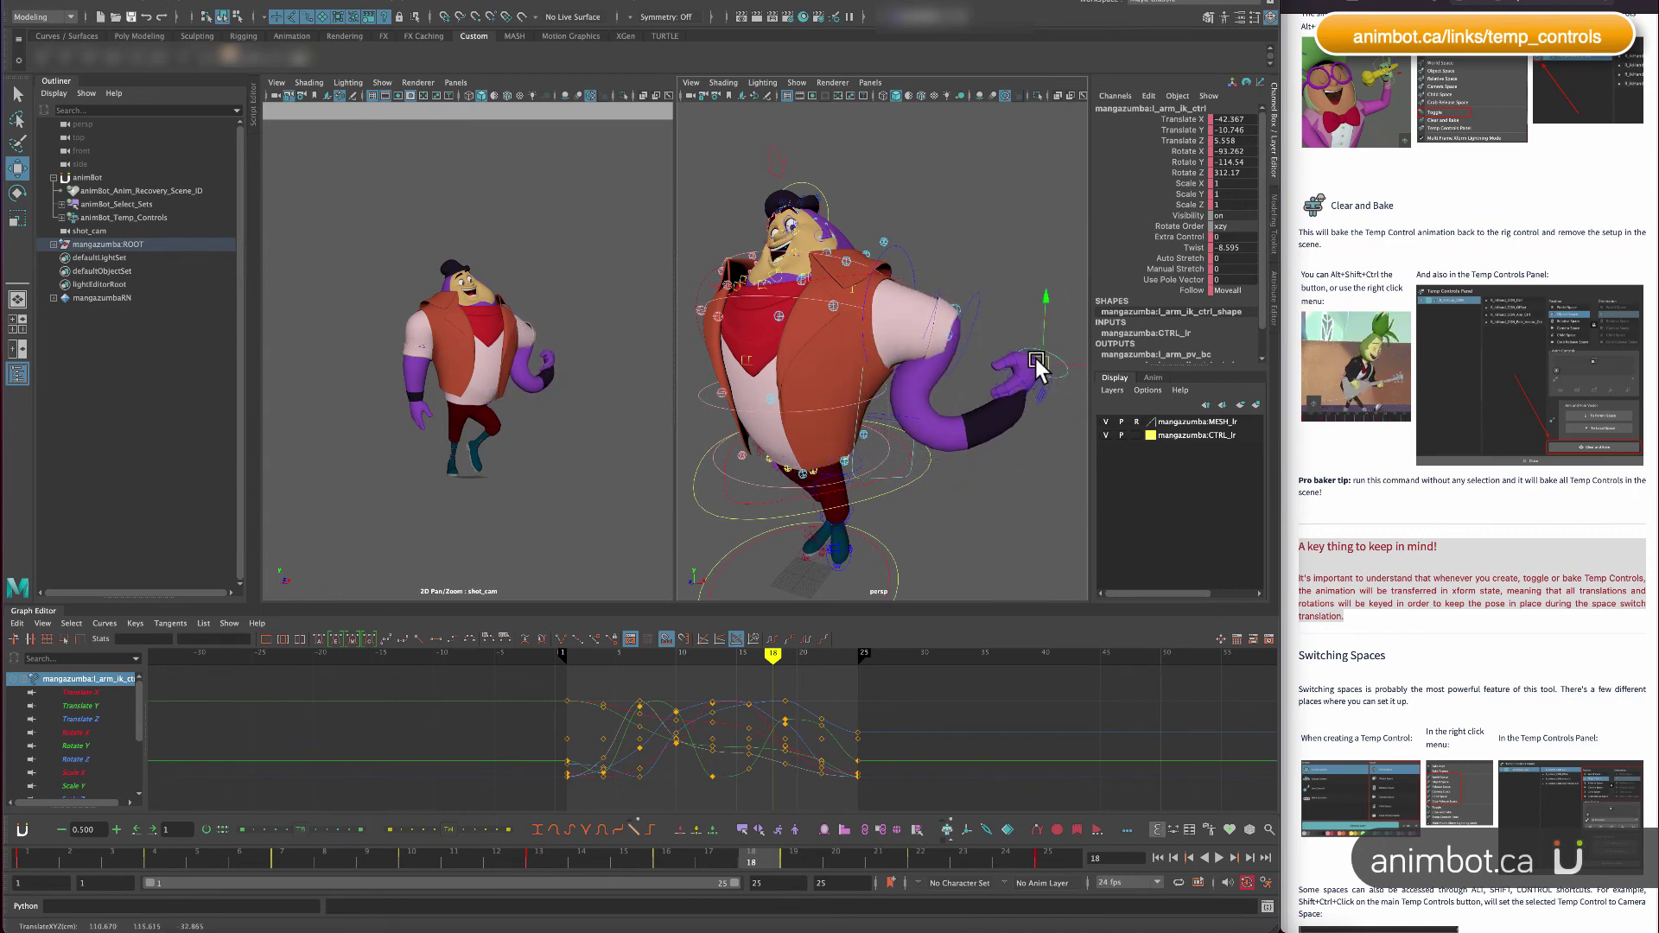
key(ctrl+z)
click(908, 418)
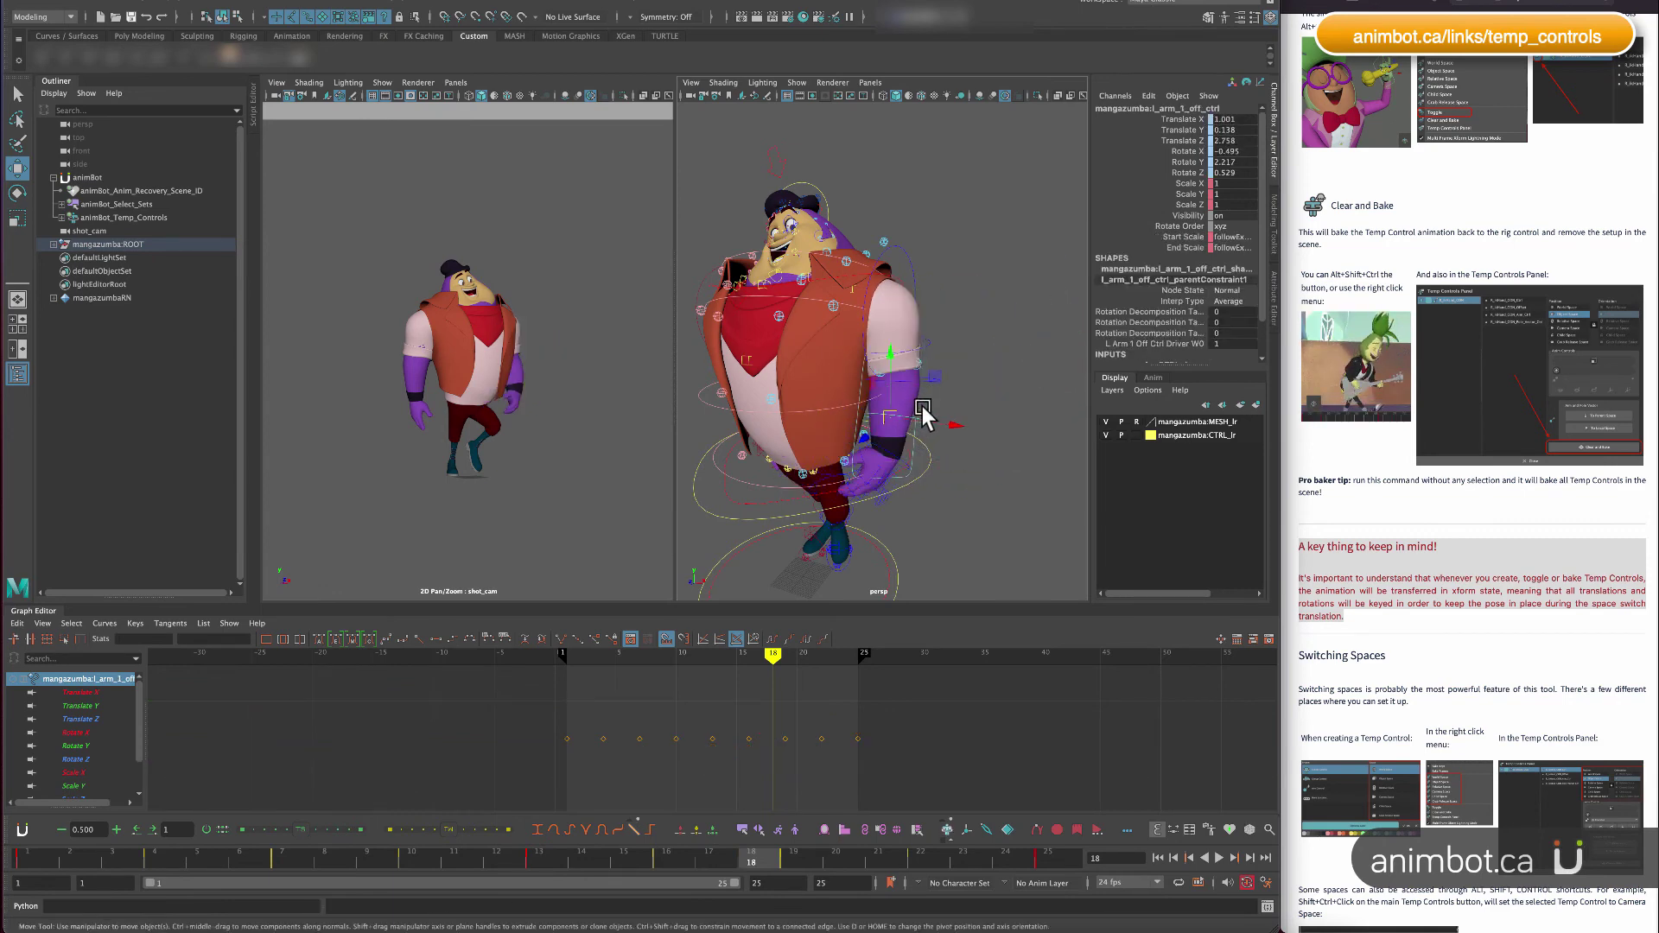
alt+middle_drag(955, 437, 923, 458)
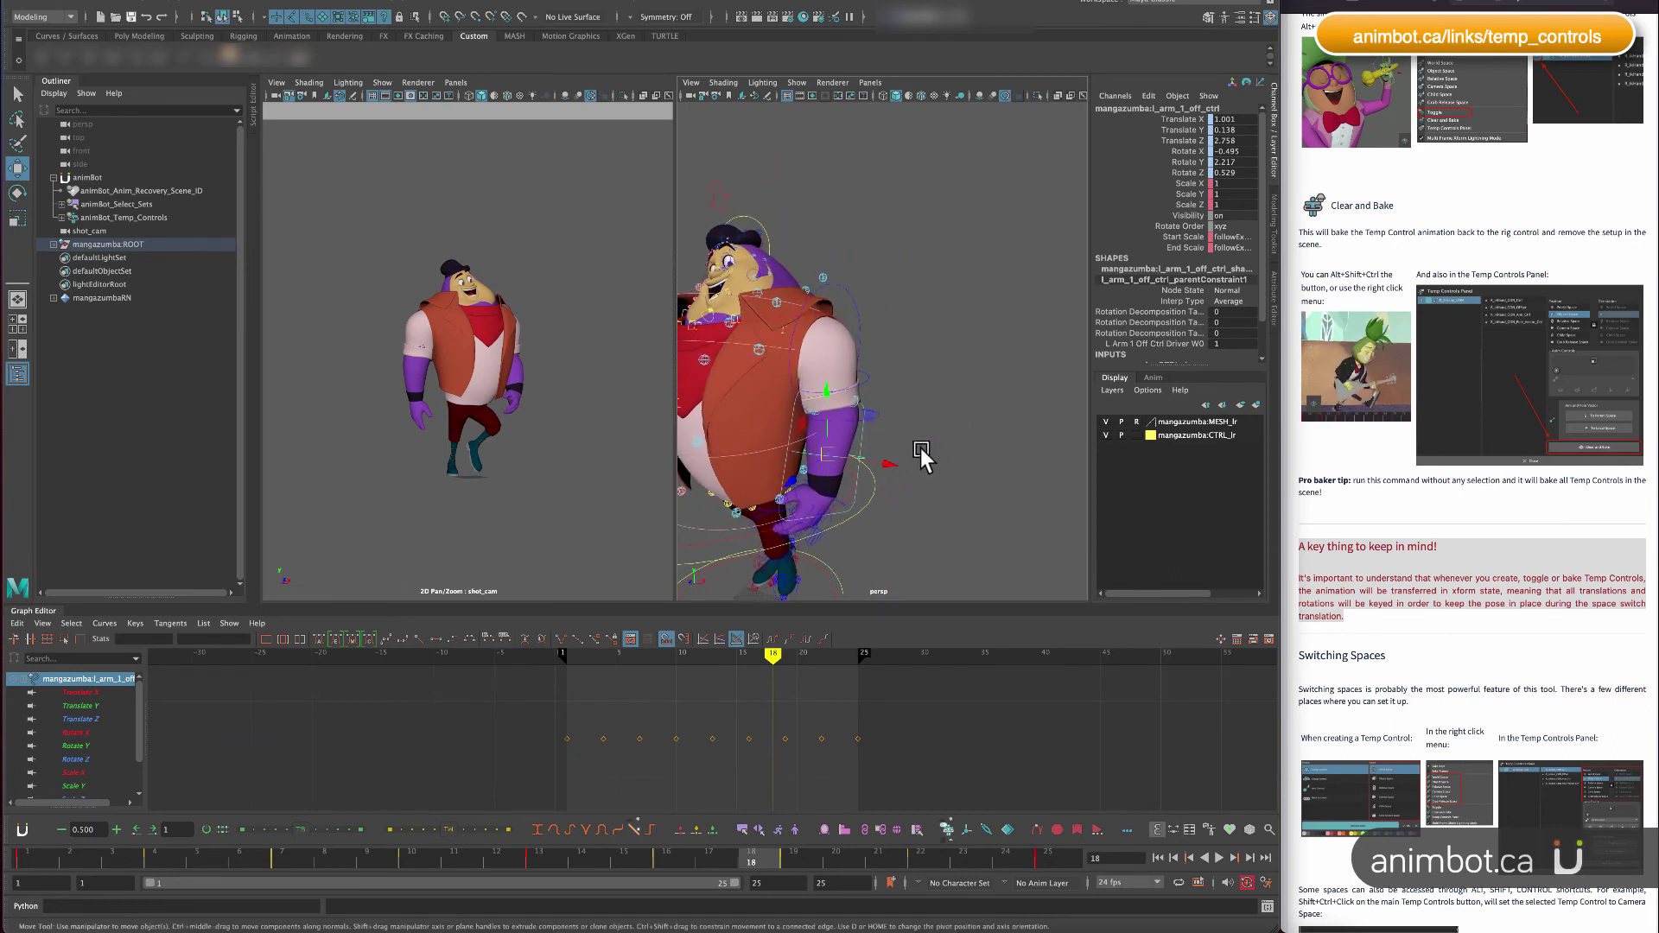
Show the arm temp control's translate and rotate curves and delete keys near frame 18.
click(873, 472)
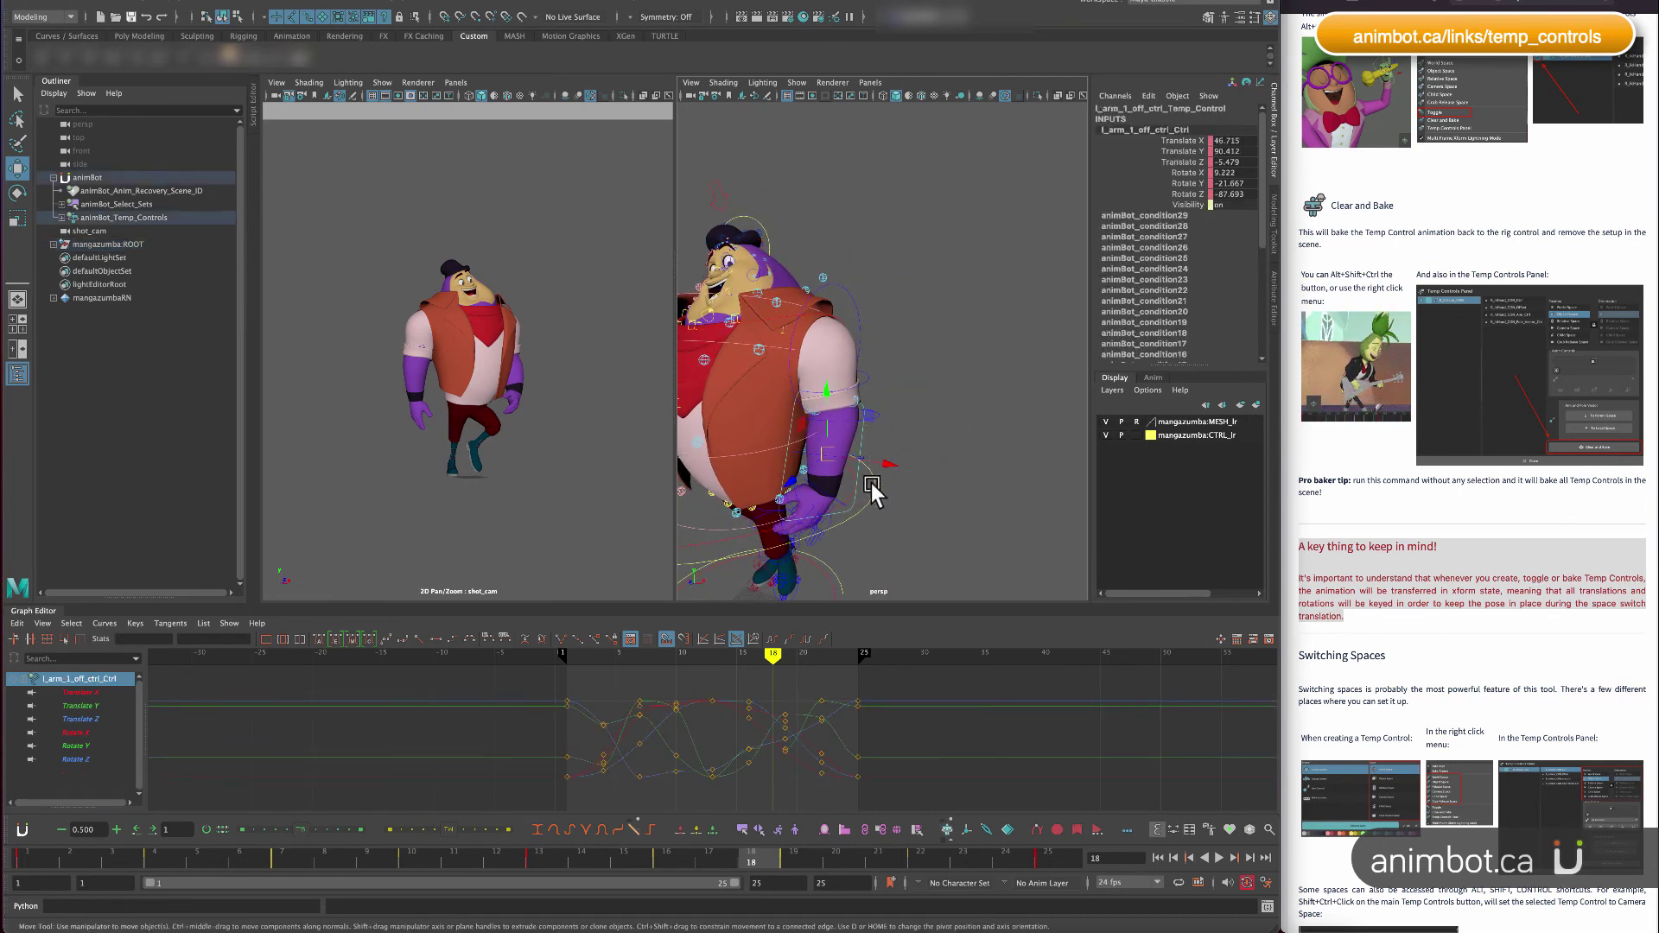
drag(1184, 140, 1193, 194)
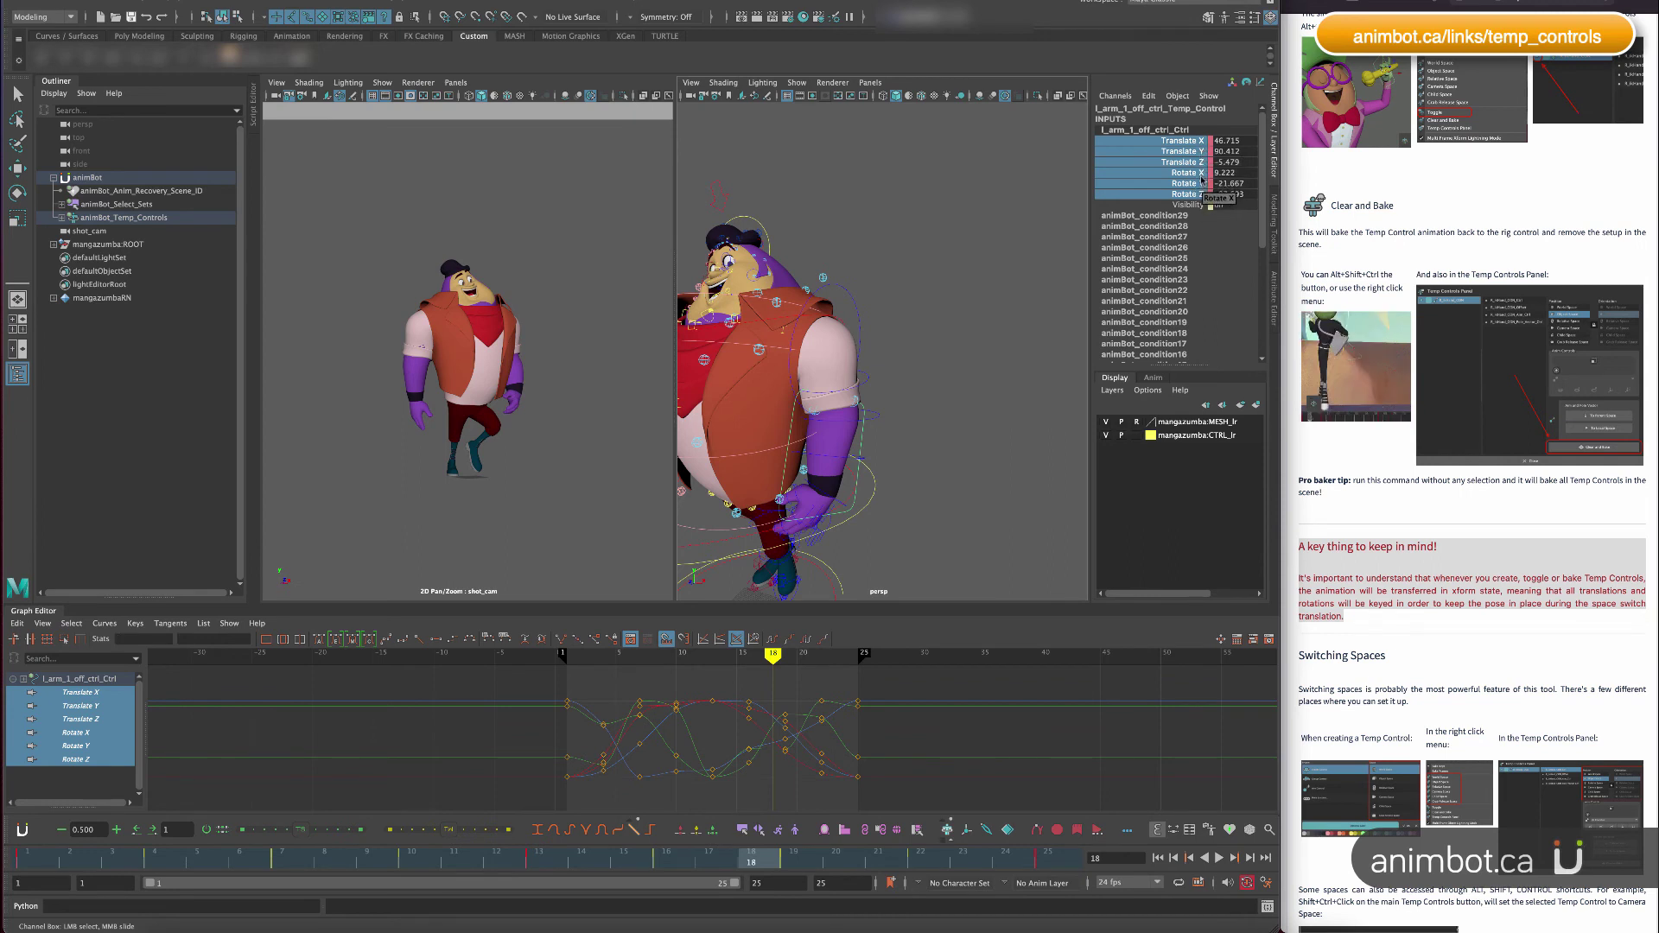
alt+drag(848, 452, 920, 391)
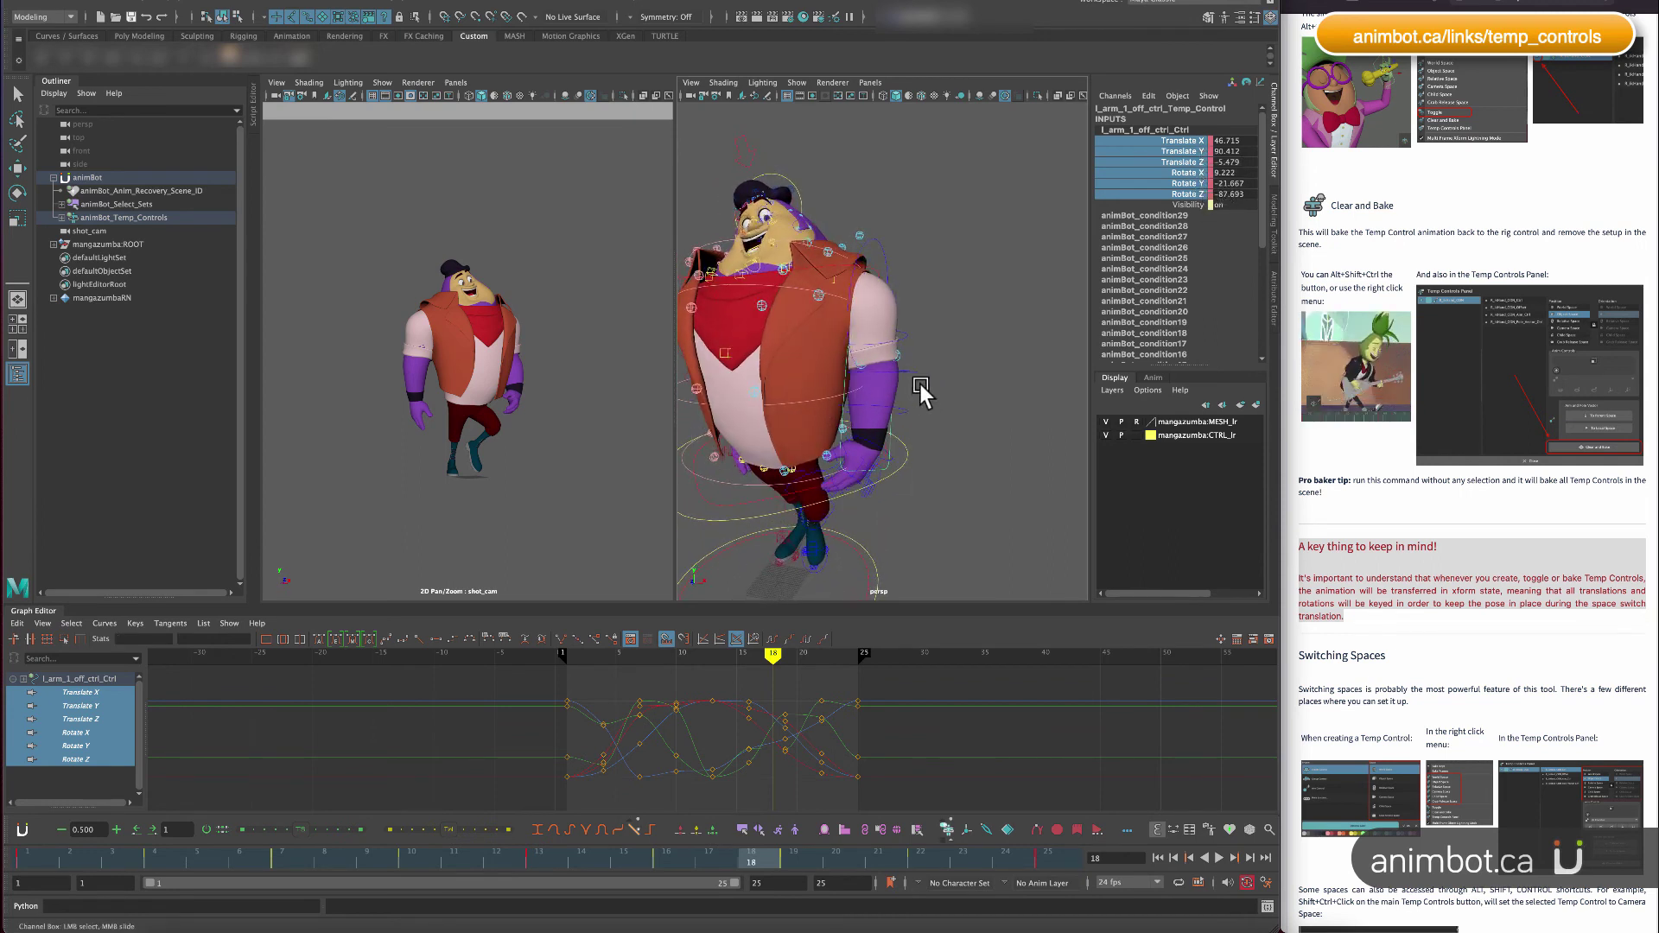
scroll(898, 383, up, 5)
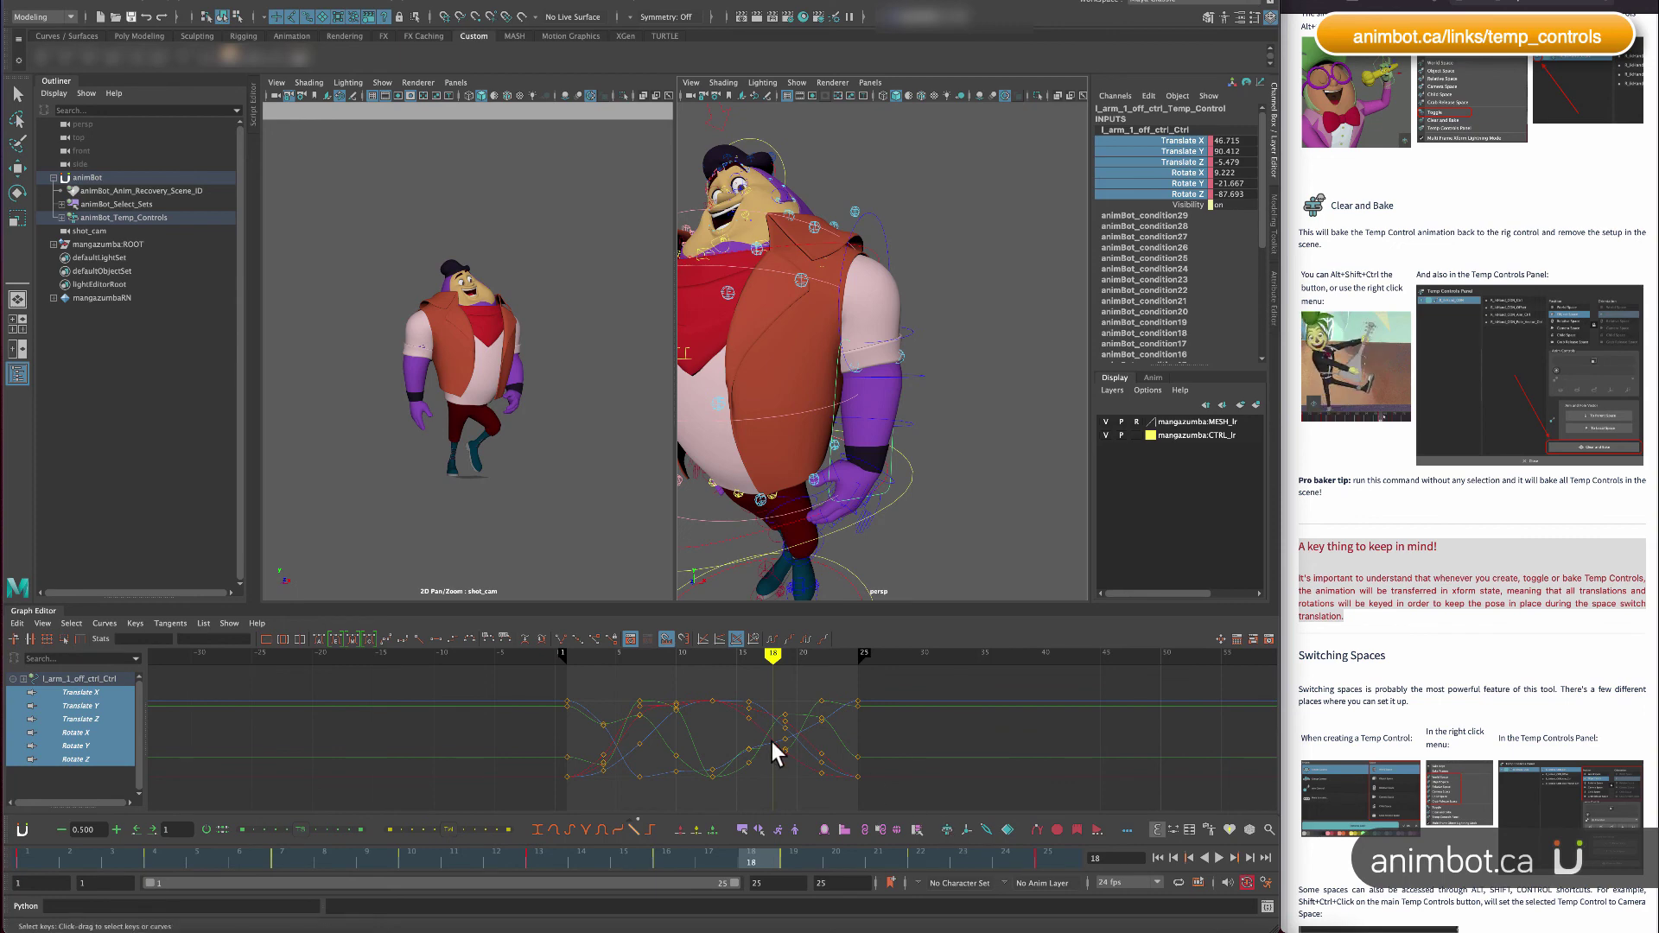
drag(797, 774, 778, 730)
key(Delete)
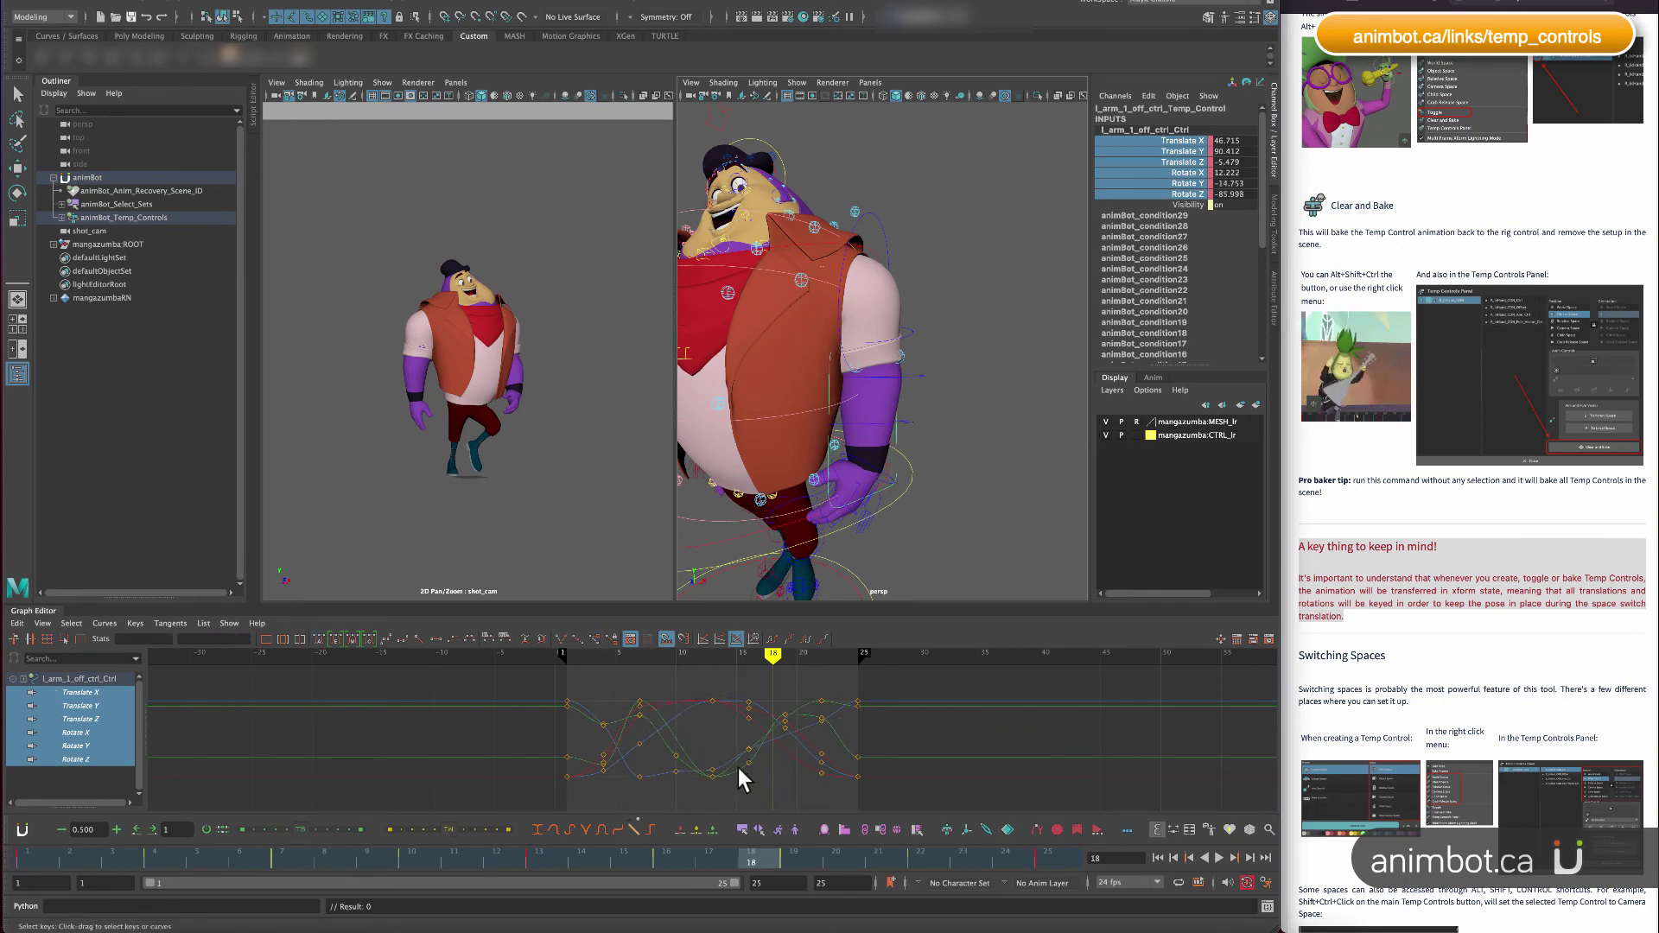
key(ctrl+z)
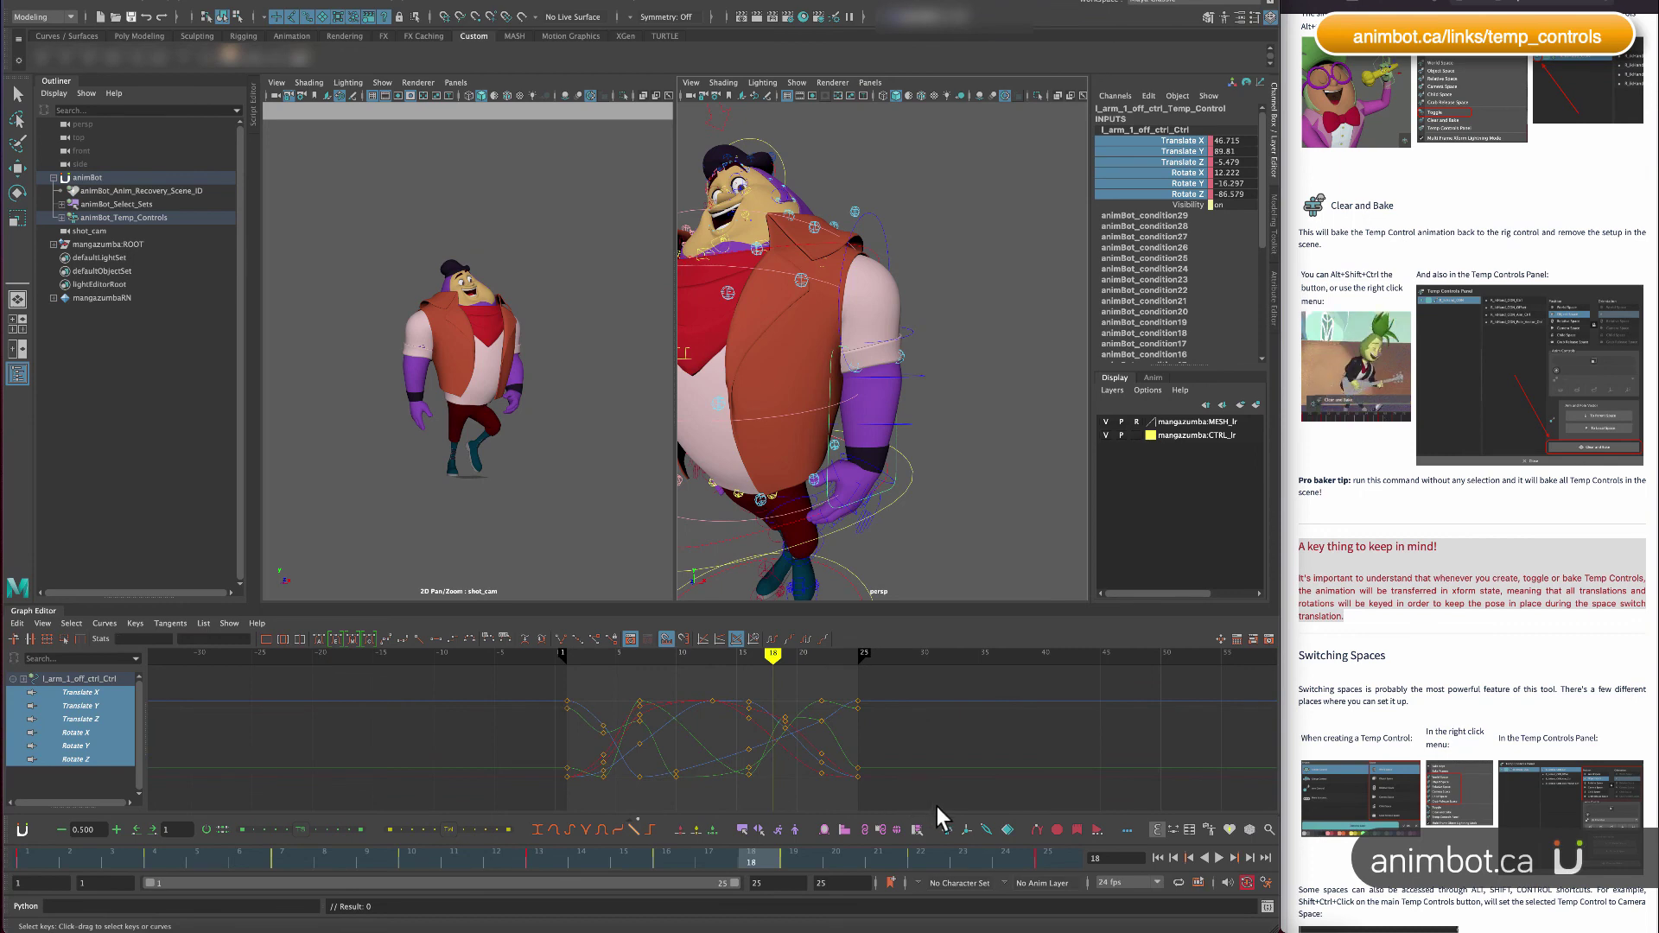
Clear the arm temp control and bake it back onto l_arm_1_off_ctrl.
right_click(942, 831)
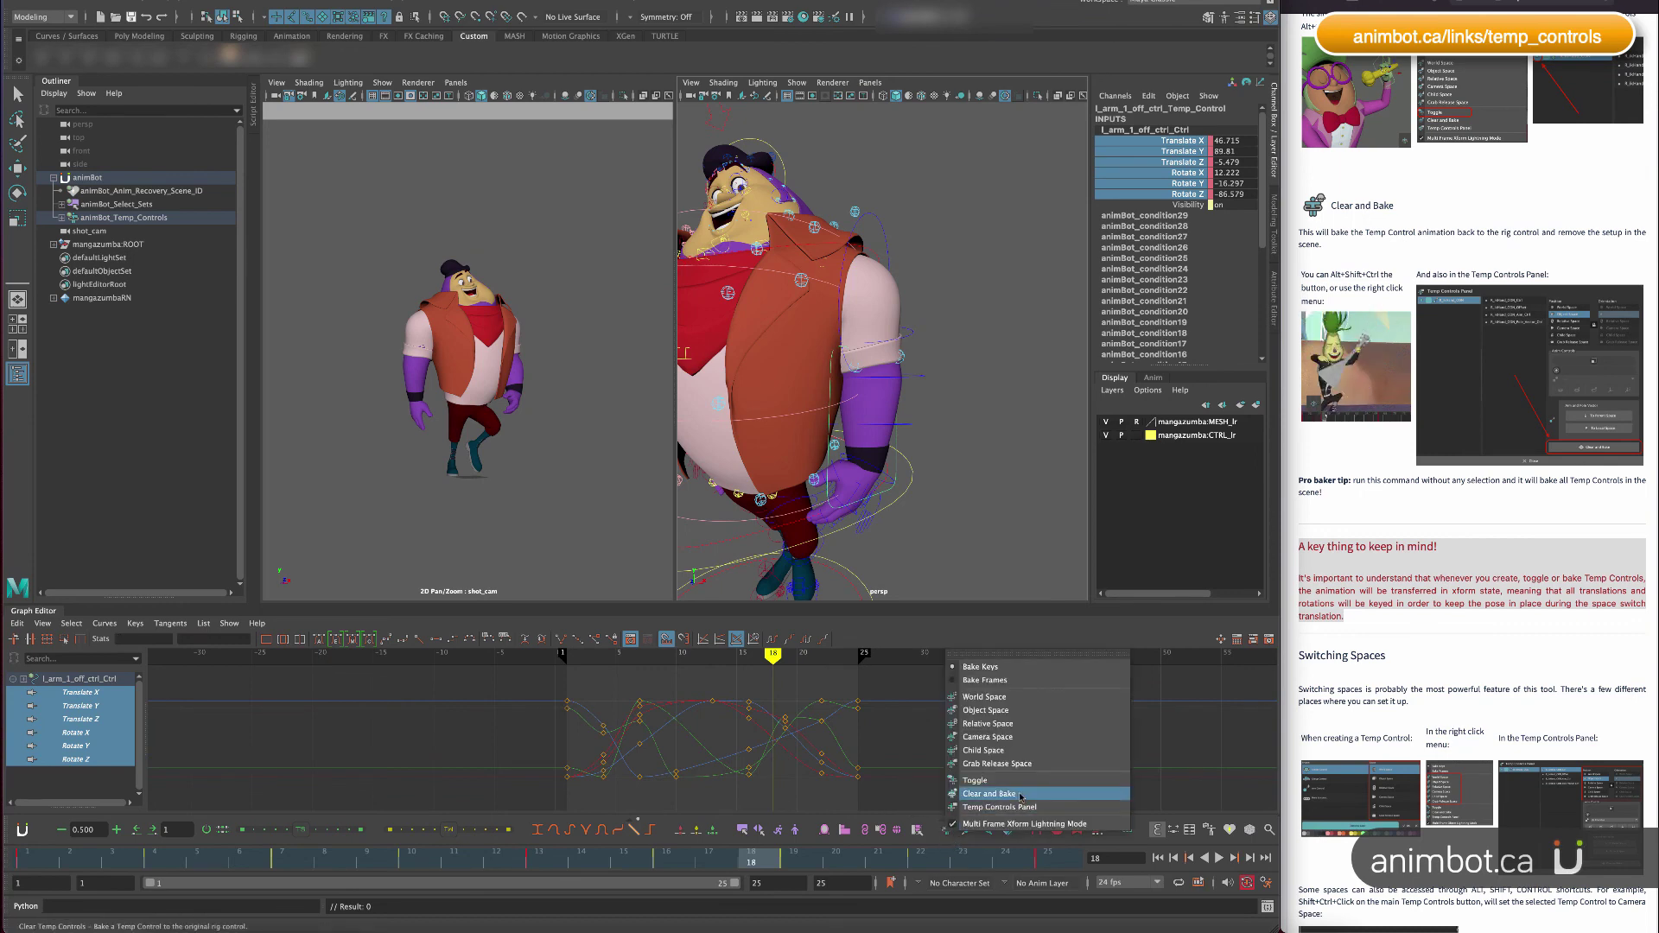
click(1021, 794)
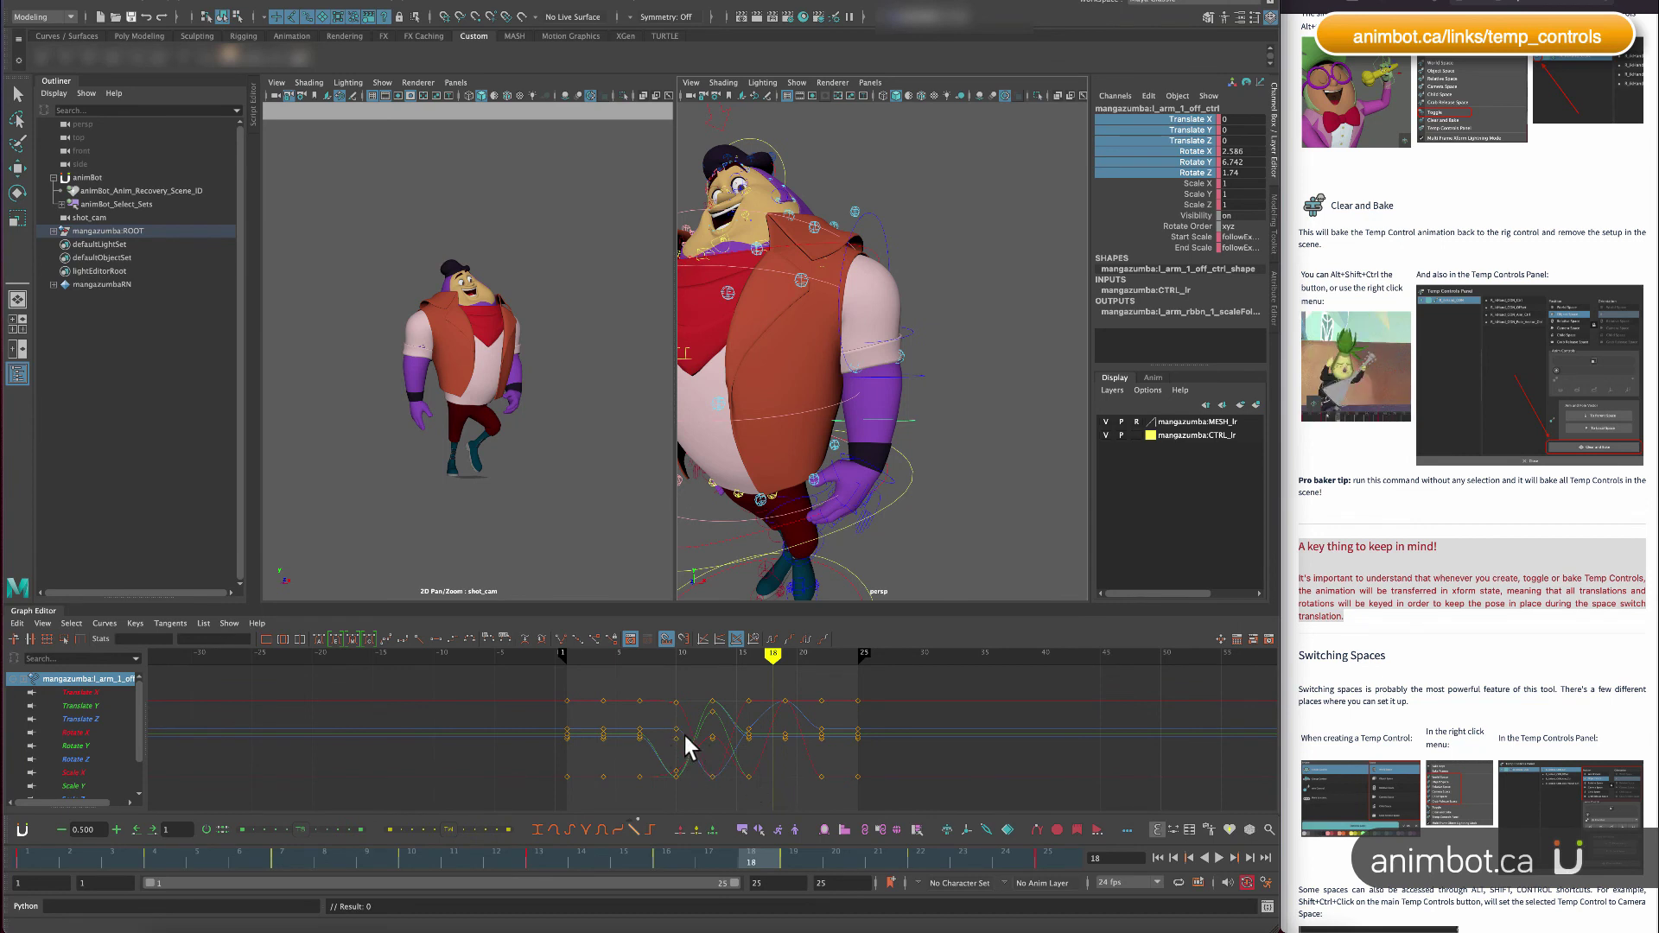
alt+right_drag(684, 734, 1320, 533)
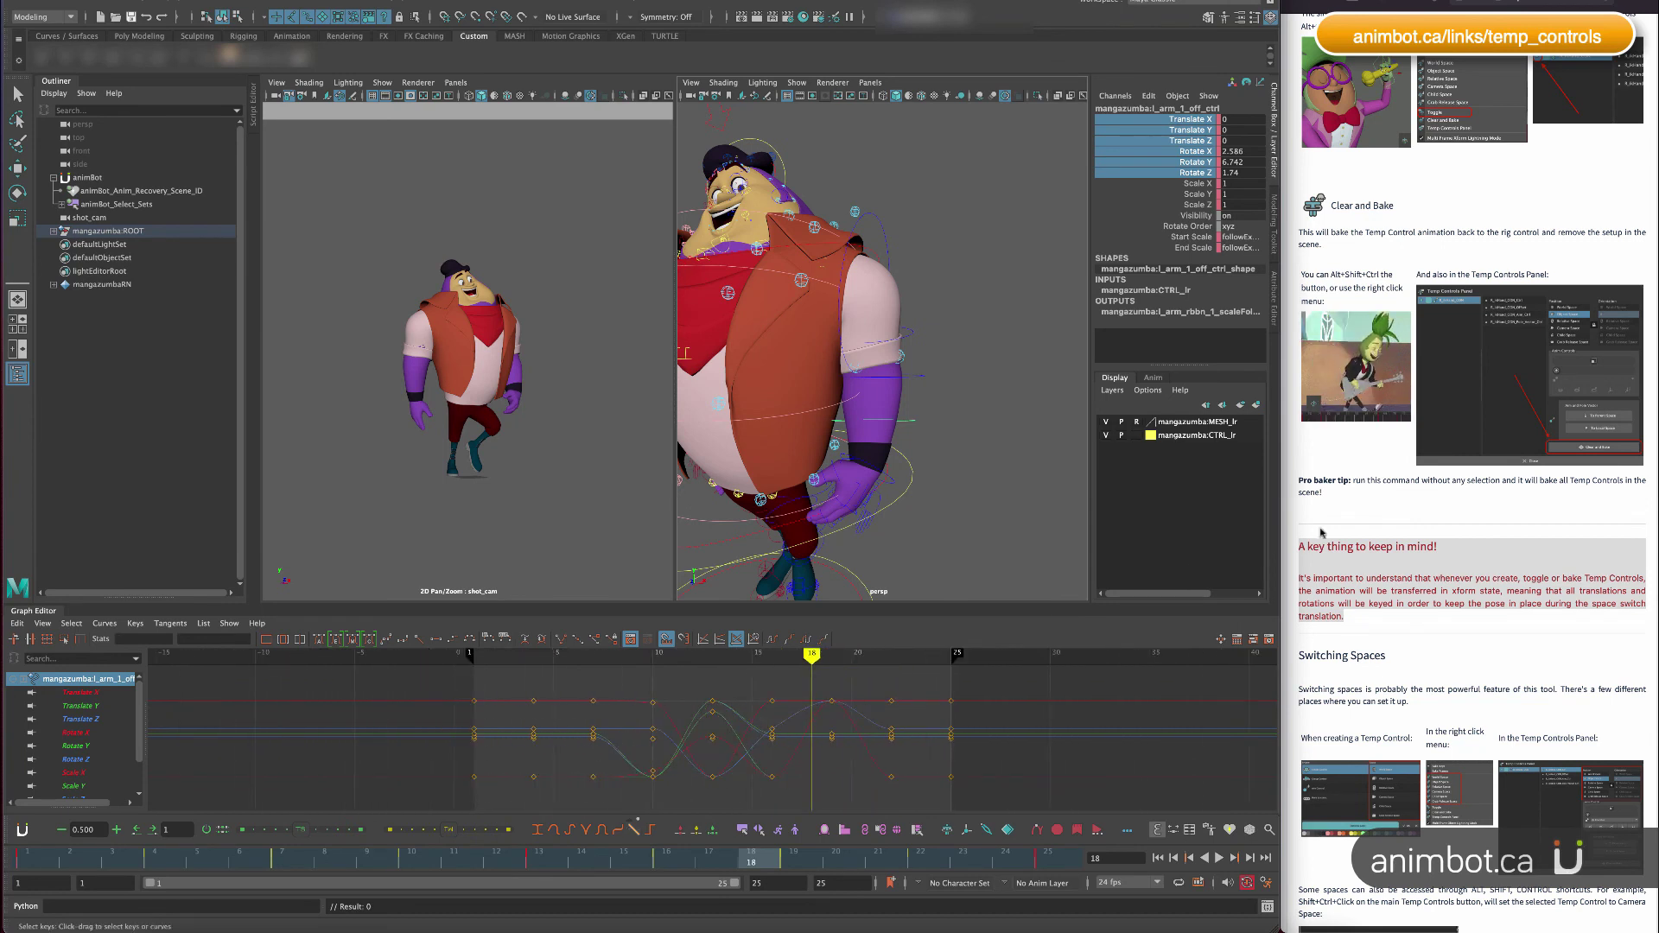
Select l_arm_ik_ctrl and show its translate and rotate curves in the Graph Editor.
key(w)
click(927, 418)
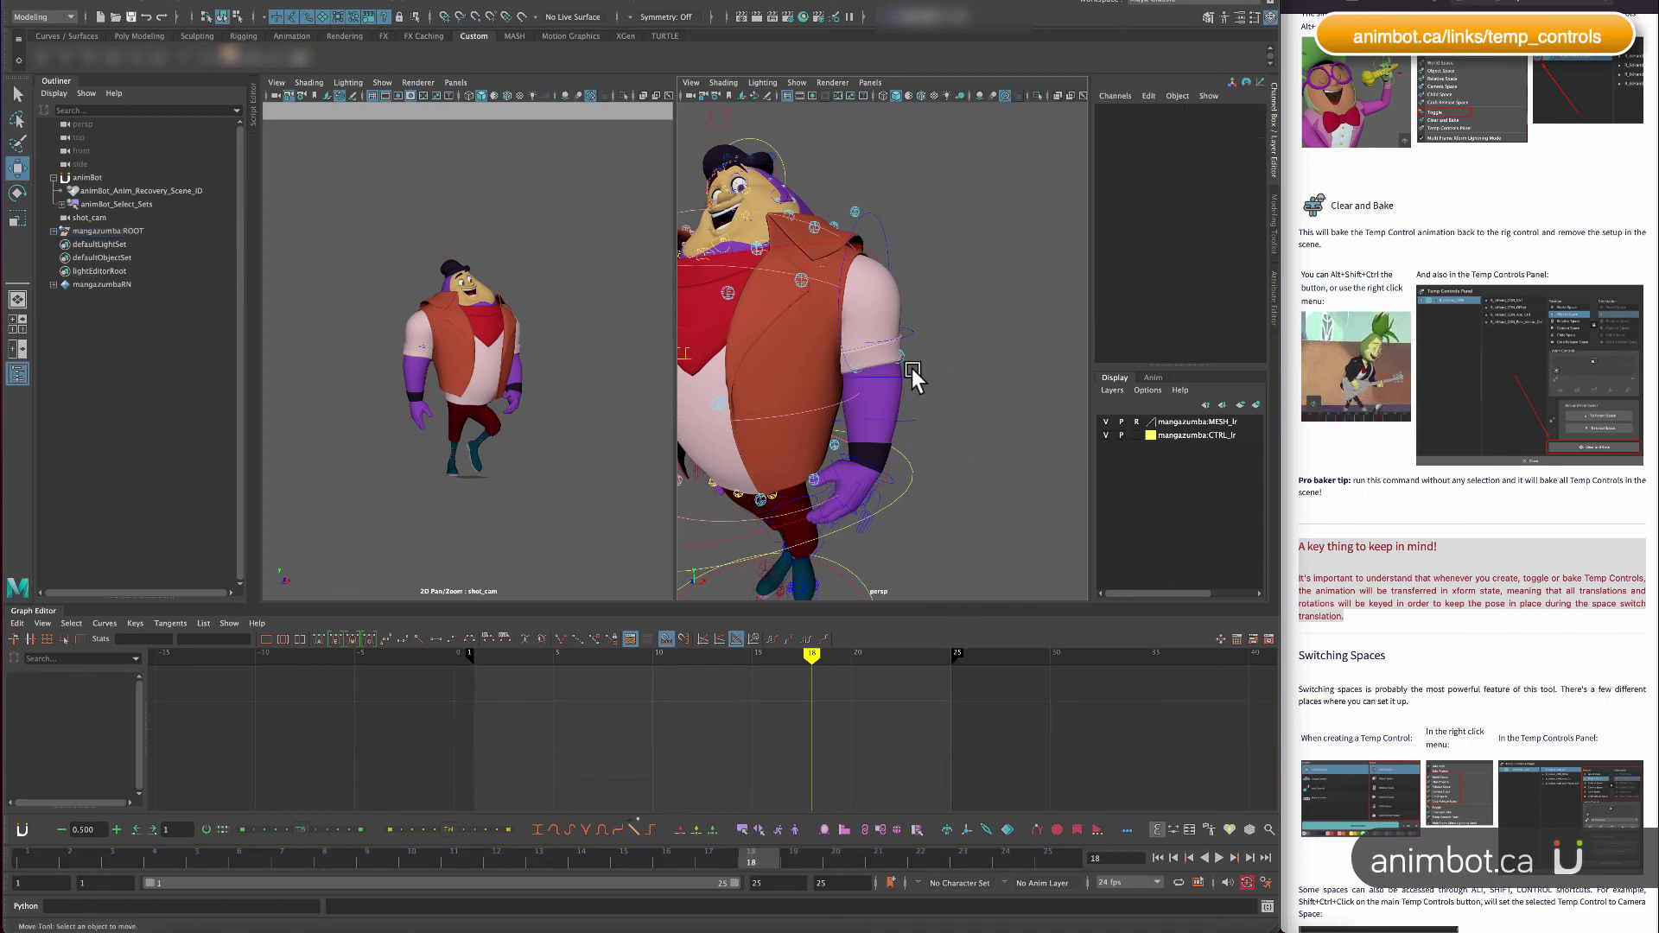
click(890, 477)
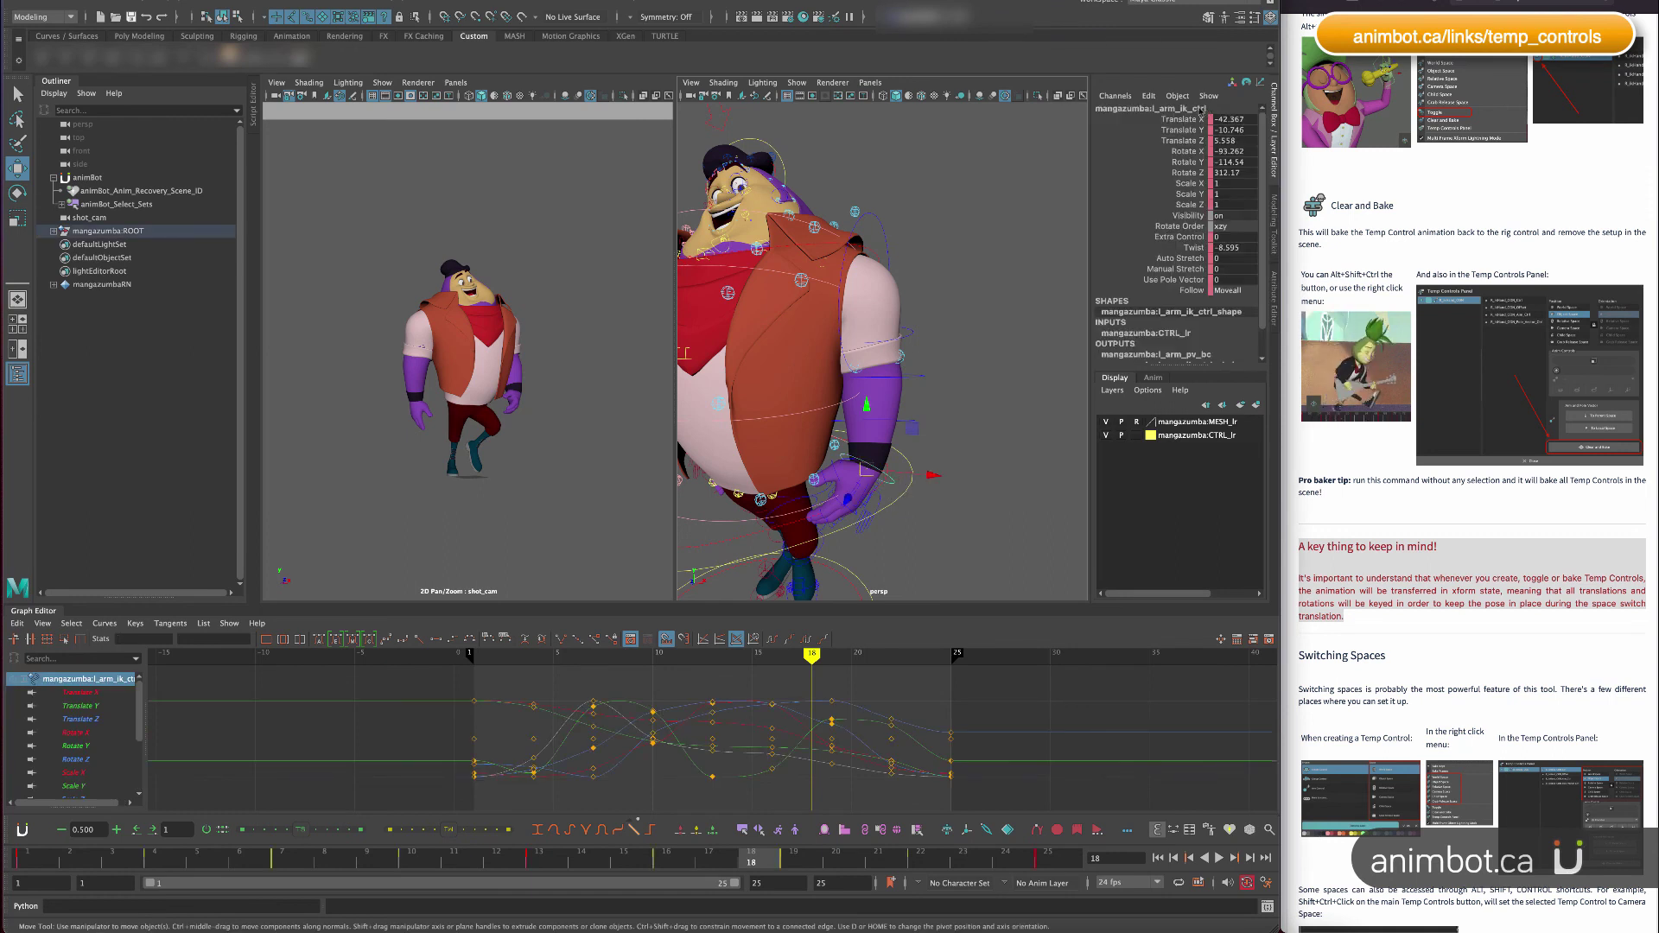
drag(1182, 121, 1187, 173)
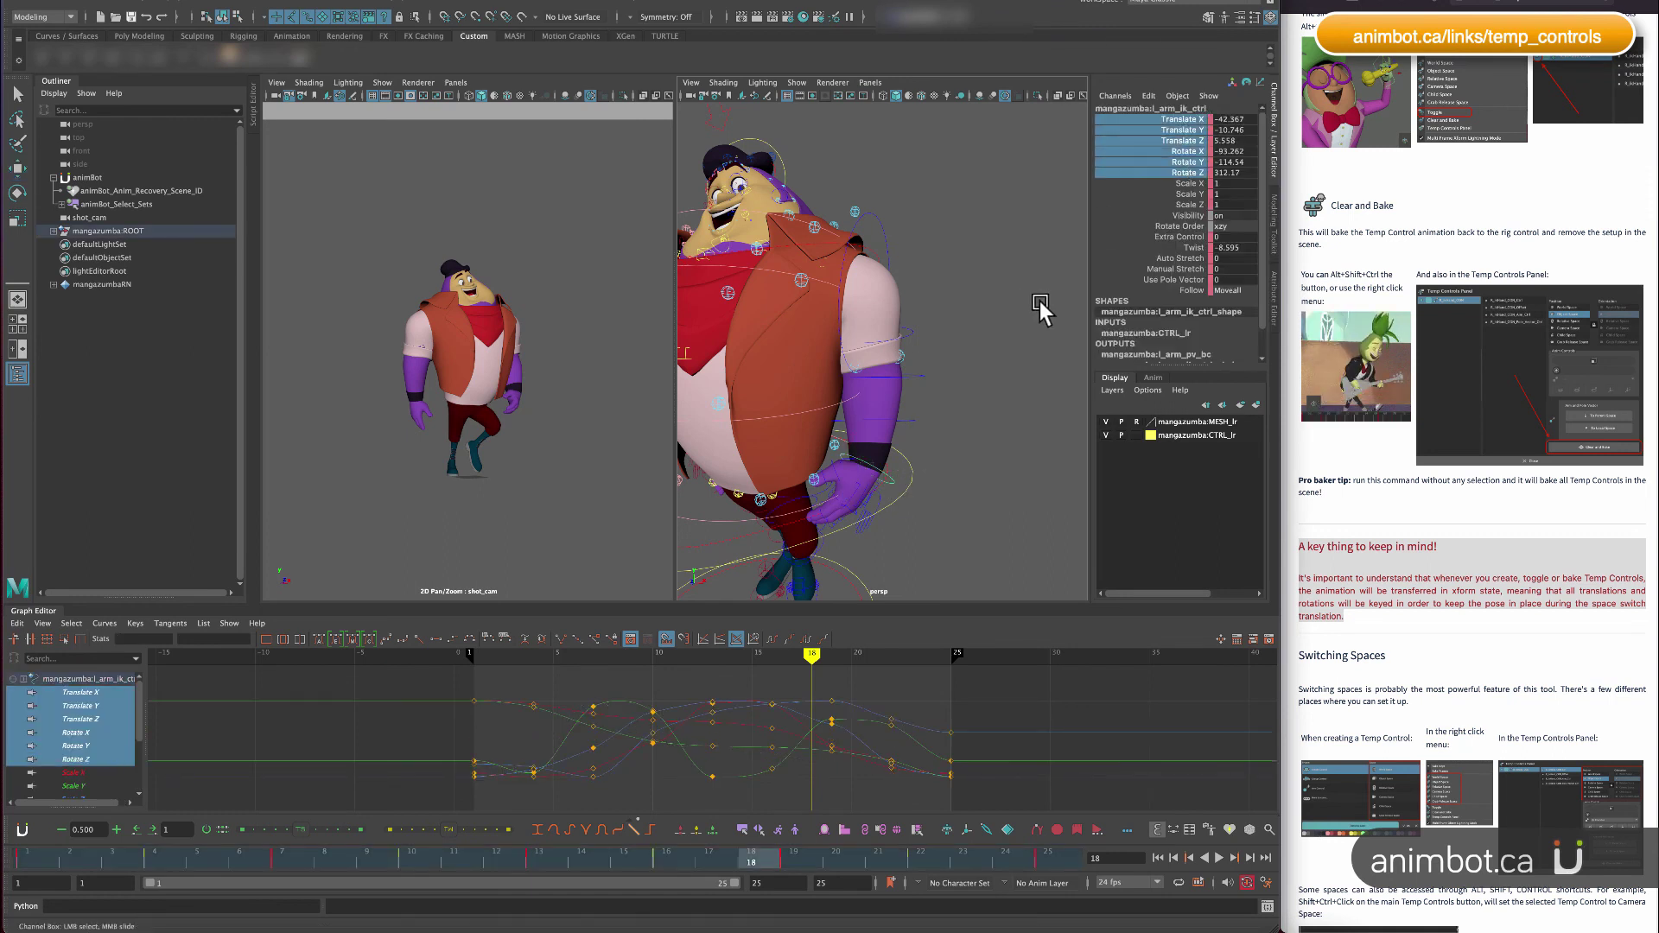